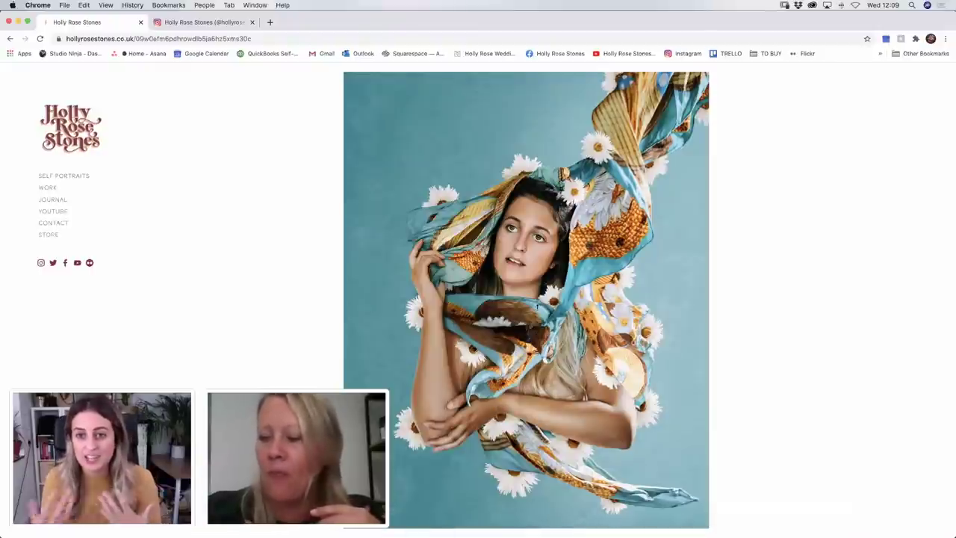
Switch to Photoshop and view the HRS01474.psd composite, zooming out and back in.
{"action": "mouse_move", "coordinate": [354, 534]}
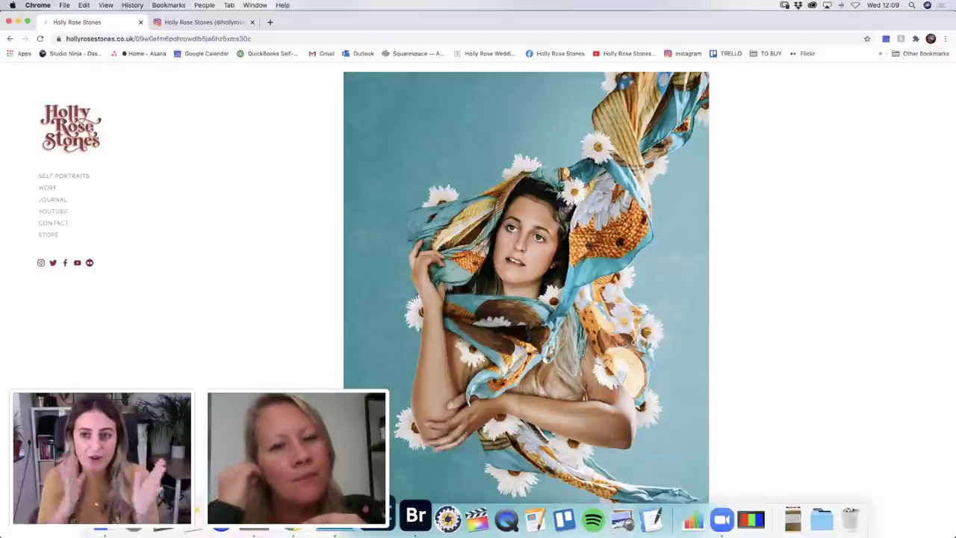
{"action": "left_click", "coordinate": [381, 516]}
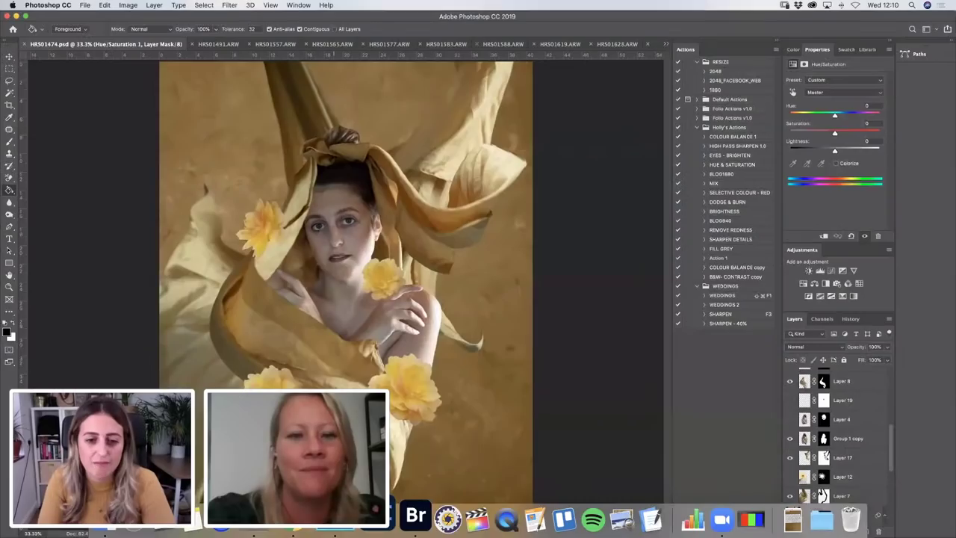
{"action": "left_click", "coordinate": [10, 287]}
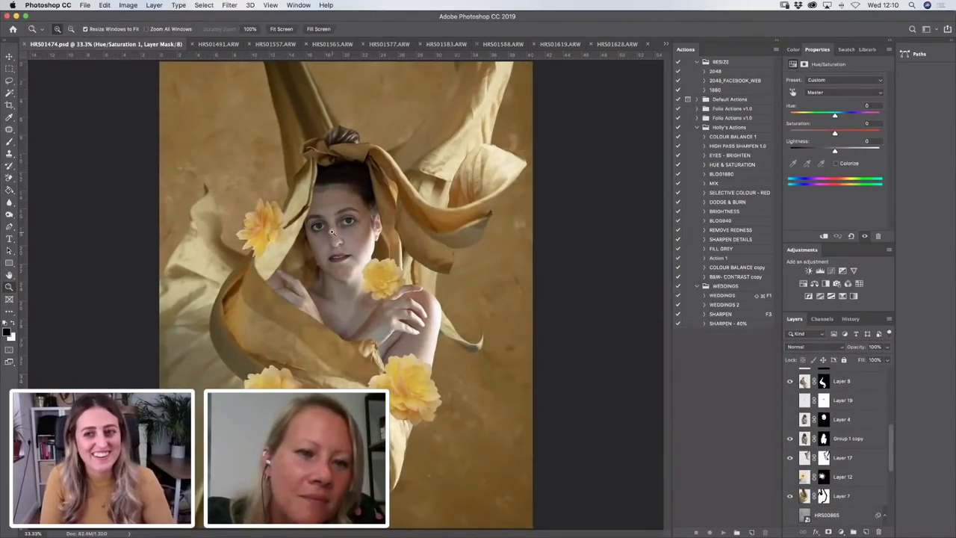
{"action": "key", "text": "alt"}
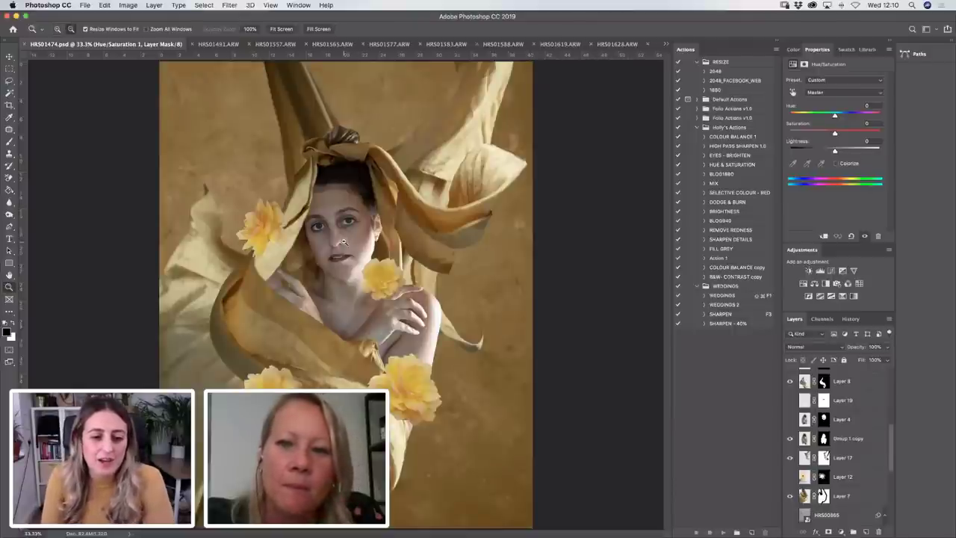
{"action": "left_click", "coordinate": [397, 423], "text": "alt"}
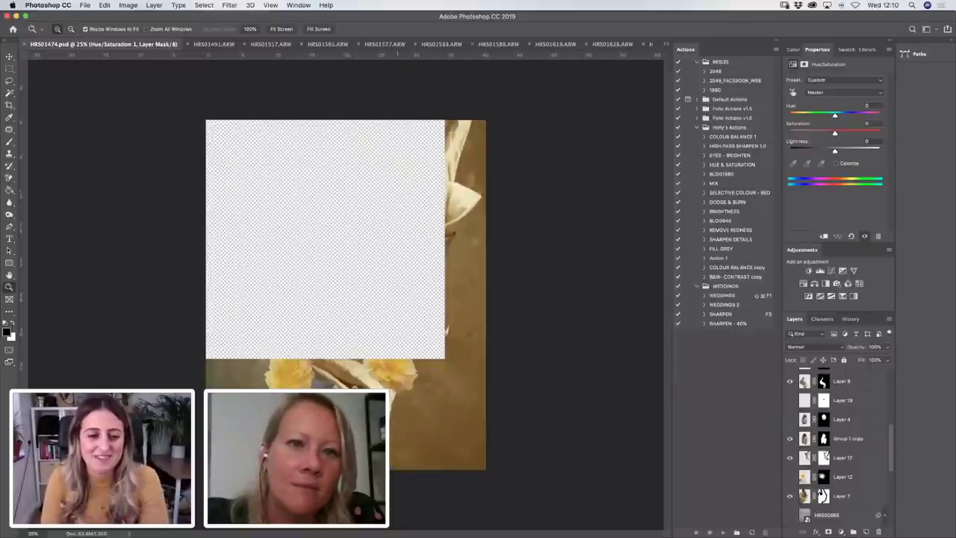
{"action": "left_click", "coordinate": [264, 321]}
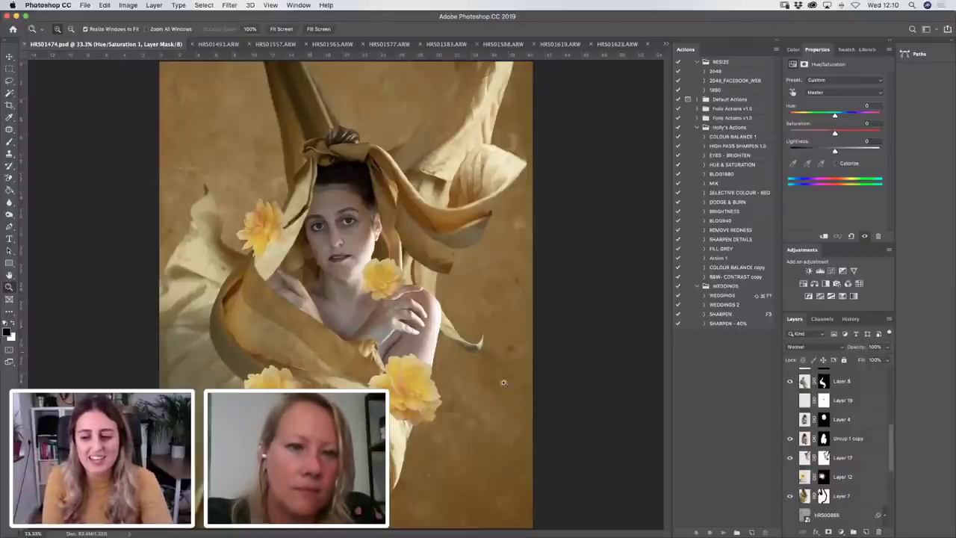
Hide the uppermost retouching layers Layer 20 and Layer 21 in the HRS01474.psd composite.
{"action": "scroll", "coordinate": [824, 435], "scroll_direction": "up", "scroll_amount": 3}
{"action": "scroll", "coordinate": [824, 435], "scroll_direction": "up", "scroll_amount": 3}
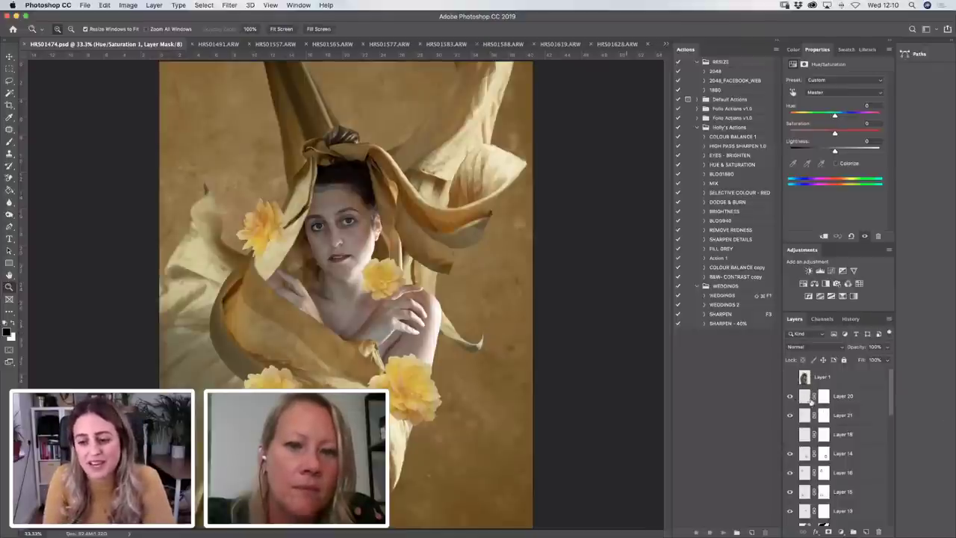
{"action": "scroll", "coordinate": [796, 396], "scroll_direction": "down", "scroll_amount": 2}
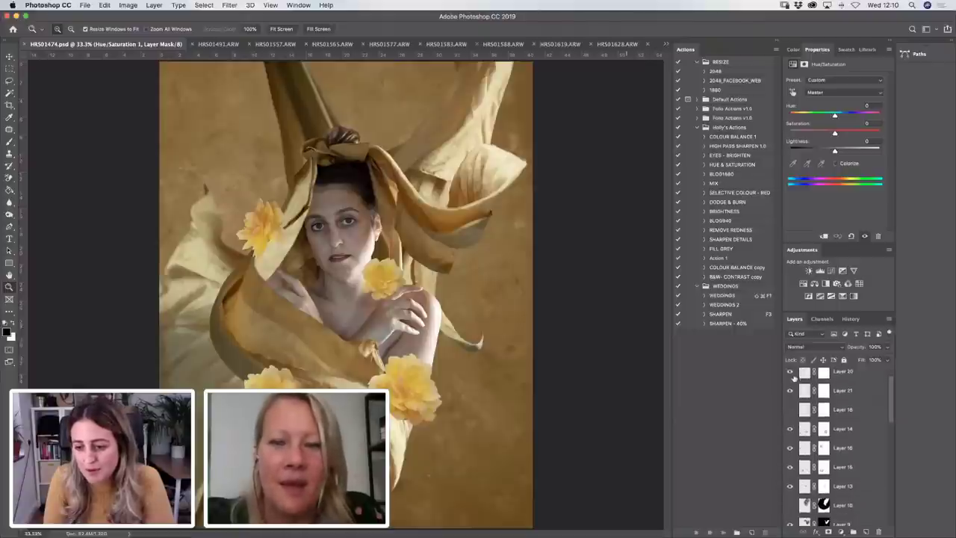
{"action": "left_click", "coordinate": [792, 390]}
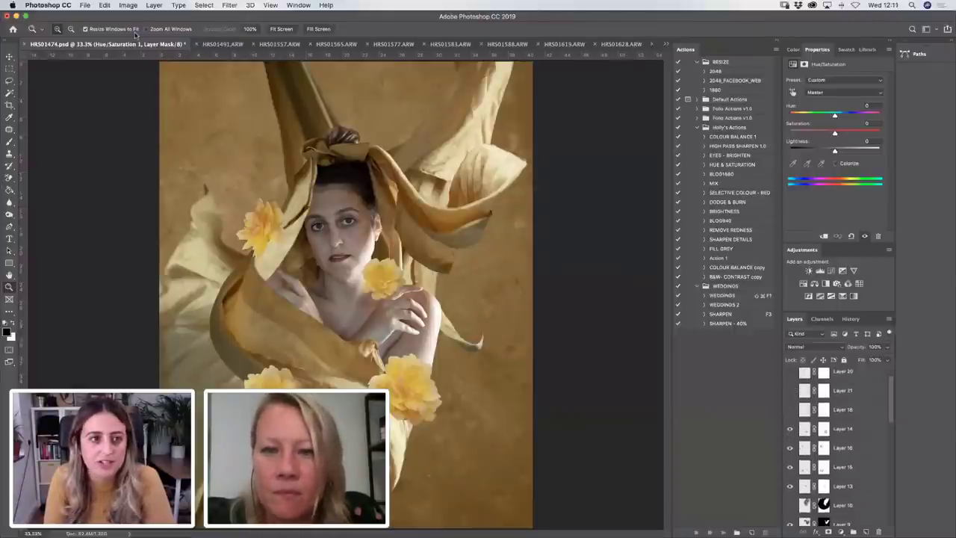
Look through the source photos HRS01491.ARW, HRS01557.ARW and HRS01565.ARW and return to the HRS01474.psd composite.
{"action": "left_click", "coordinate": [223, 44]}
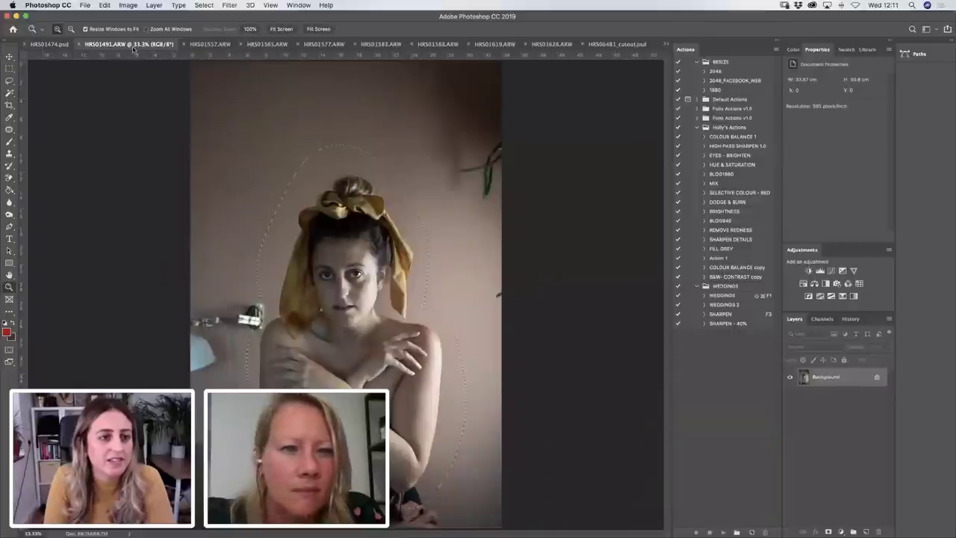
{"action": "left_click", "coordinate": [49, 45]}
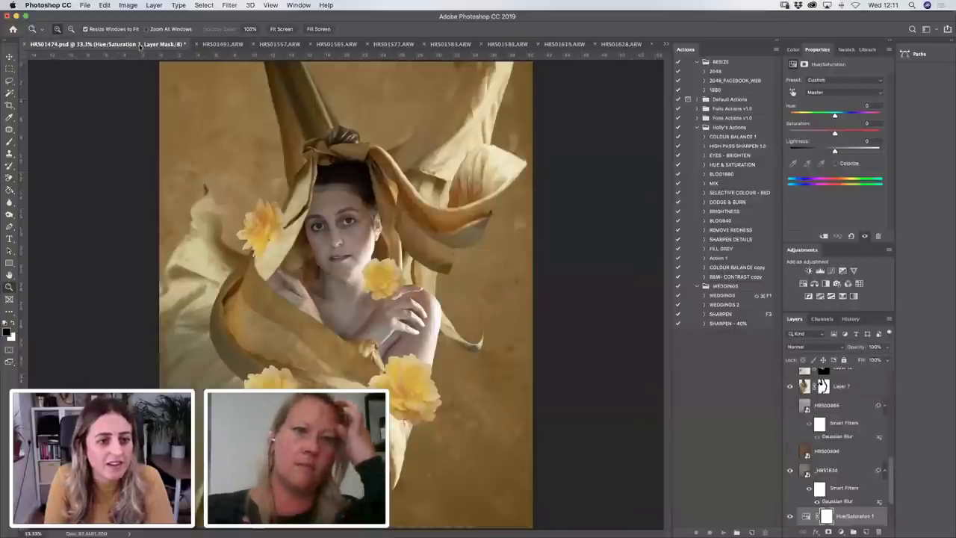
{"action": "left_click", "coordinate": [233, 44]}
{"action": "left_click", "coordinate": [265, 44]}
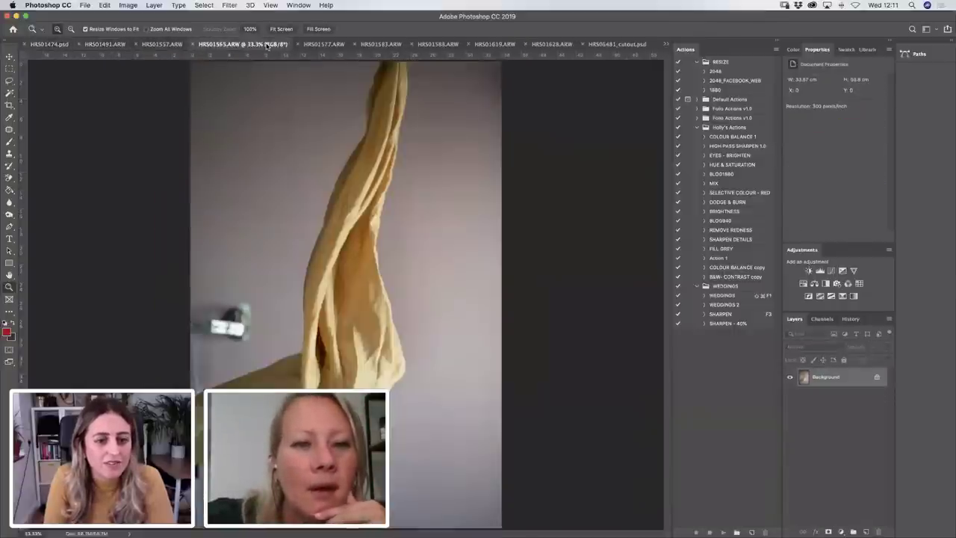
{"action": "left_click", "coordinate": [161, 44]}
{"action": "left_click", "coordinate": [112, 45]}
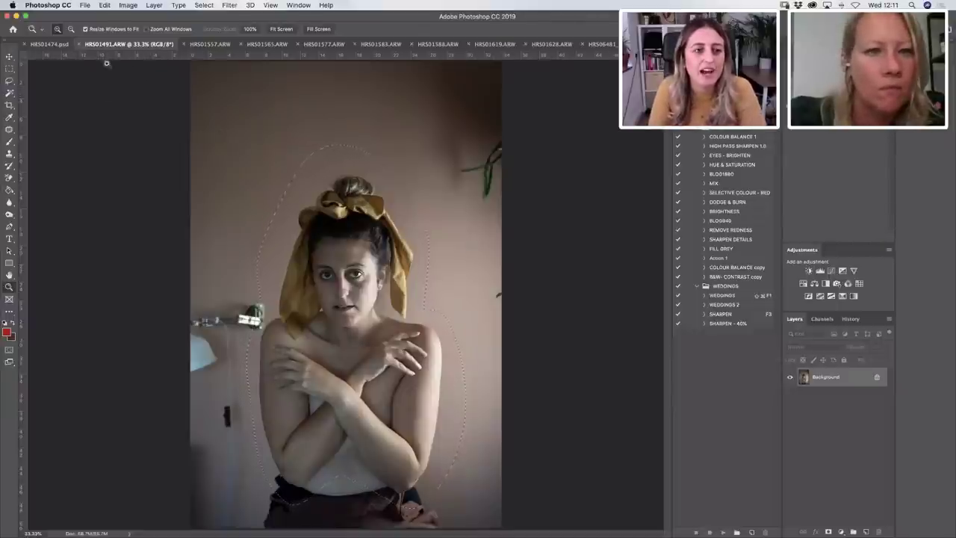
{"action": "left_click", "coordinate": [9, 68]}
{"action": "left_click", "coordinate": [49, 44]}
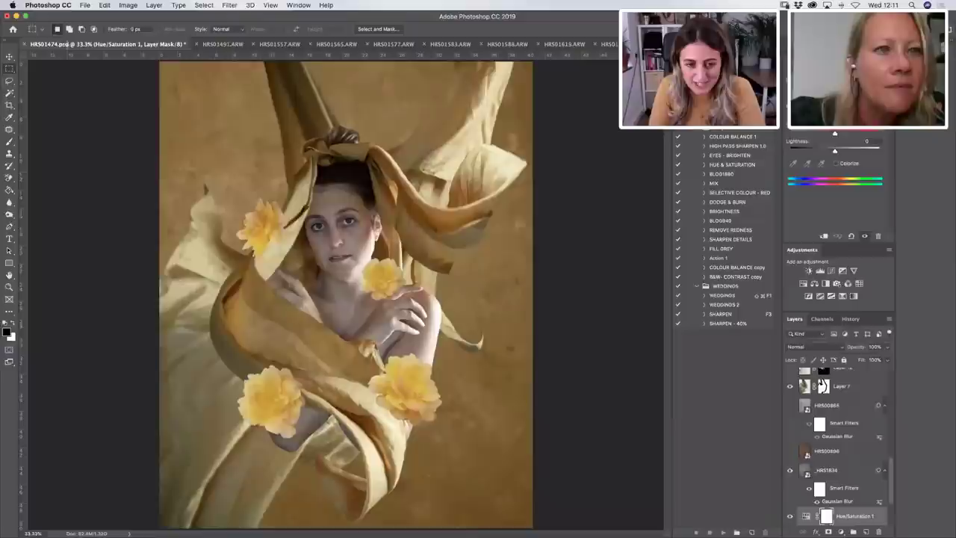
Hide the yellow flower layers Layer 14, Layer 16, Layer 15 and Layer 13.
{"action": "scroll", "coordinate": [833, 454], "scroll_direction": "up", "scroll_amount": 3}
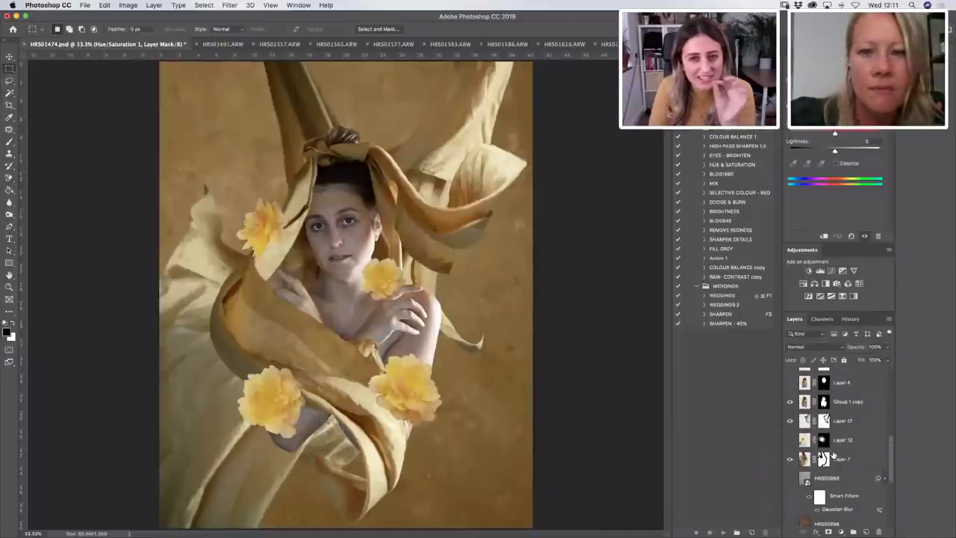
{"action": "scroll", "coordinate": [829, 434], "scroll_direction": "up", "scroll_amount": 4}
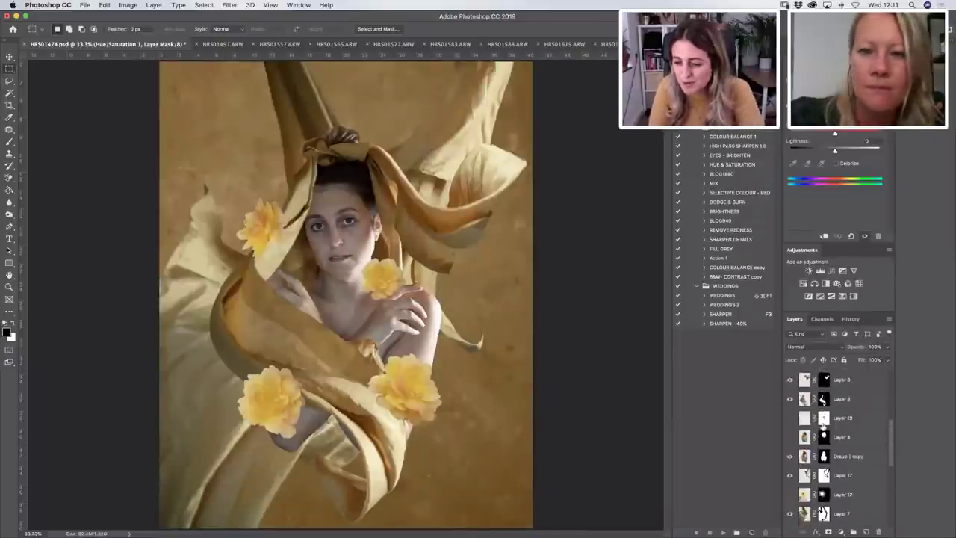
{"action": "scroll", "coordinate": [811, 435], "scroll_direction": "up", "scroll_amount": 4}
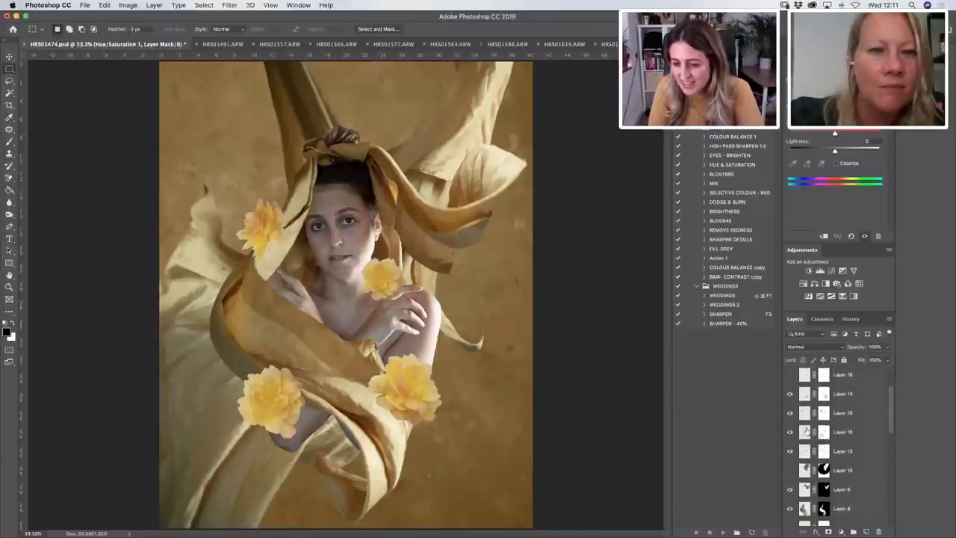
{"action": "scroll", "coordinate": [806, 432], "scroll_direction": "up", "scroll_amount": 2}
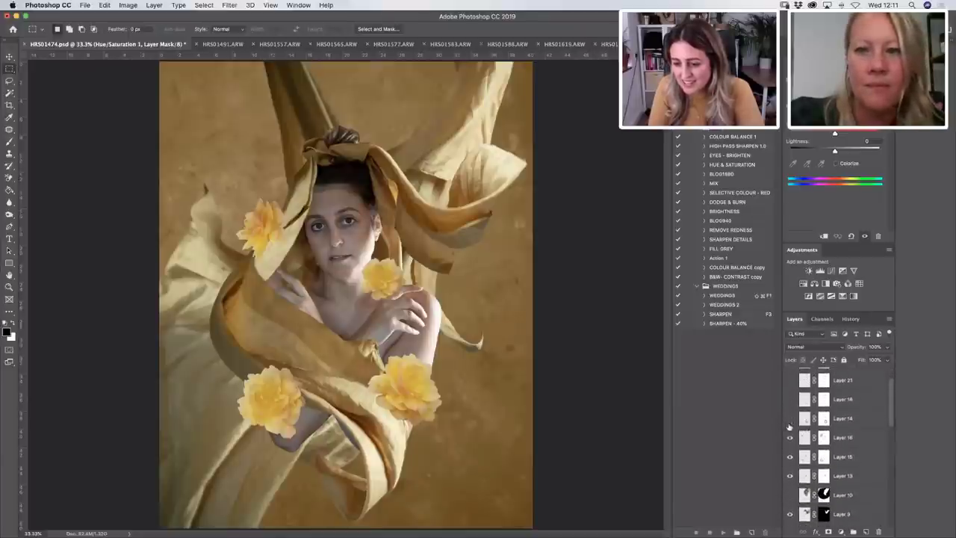
{"action": "scroll", "coordinate": [790, 478], "scroll_direction": "down", "scroll_amount": 2}
{"action": "left_click", "coordinate": [790, 478]}
{"action": "scroll", "coordinate": [791, 478], "scroll_direction": "down", "scroll_amount": 2}
{"action": "left_click", "coordinate": [791, 478]}
Hide the fabric and portrait layers Layer 9, Layer 8, Group 1 copy, Layer 17 and Layer 7.
{"action": "left_click", "coordinate": [792, 436]}
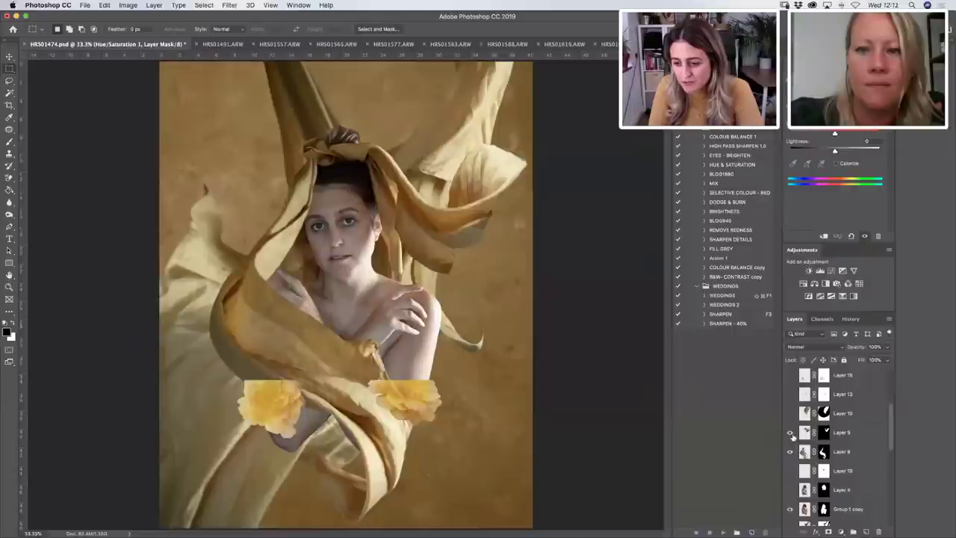
{"action": "left_click", "coordinate": [791, 451]}
{"action": "scroll", "coordinate": [798, 454], "scroll_direction": "down", "scroll_amount": 2}
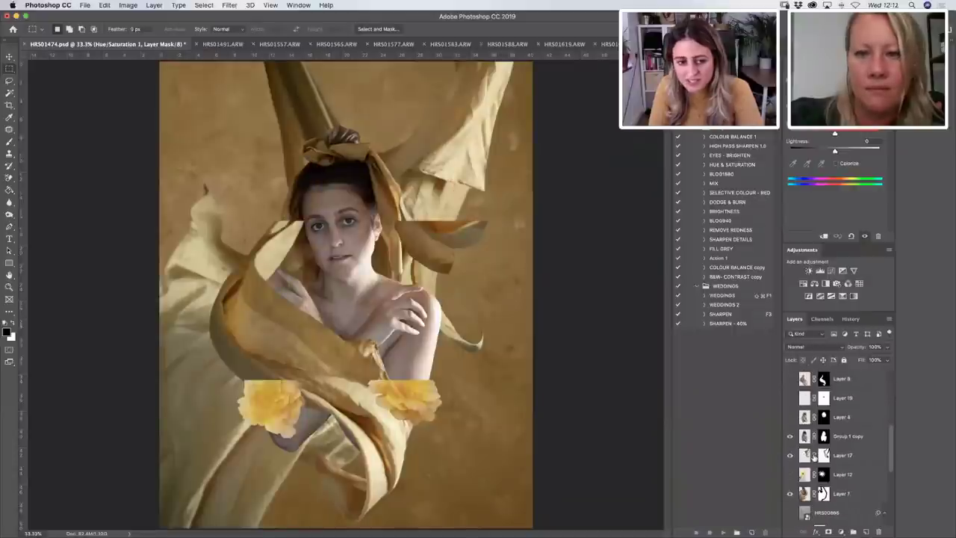
{"action": "left_click", "coordinate": [791, 436]}
{"action": "left_click", "coordinate": [791, 455]}
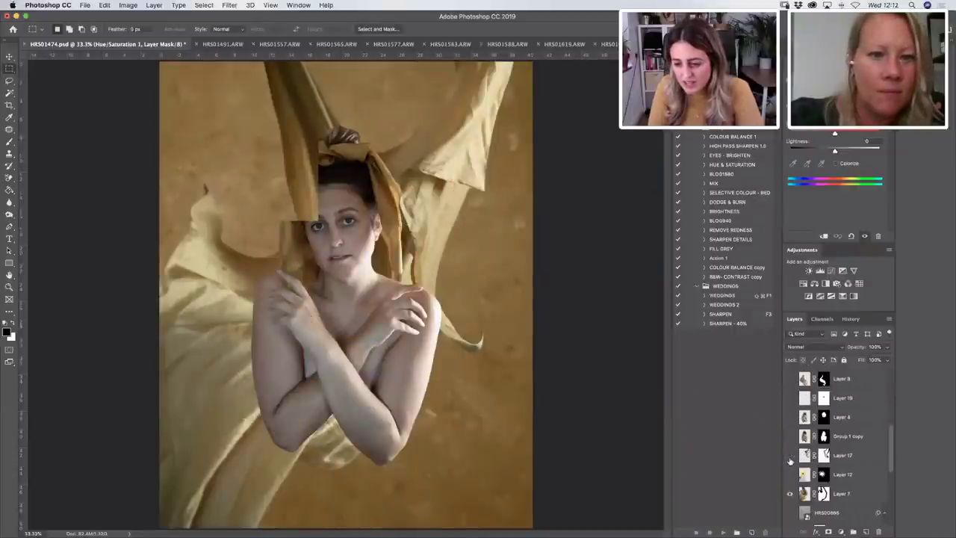
{"action": "left_click", "coordinate": [791, 474]}
{"action": "scroll", "coordinate": [790, 463], "scroll_direction": "down", "scroll_amount": 2}
{"action": "left_click", "coordinate": [790, 398]}
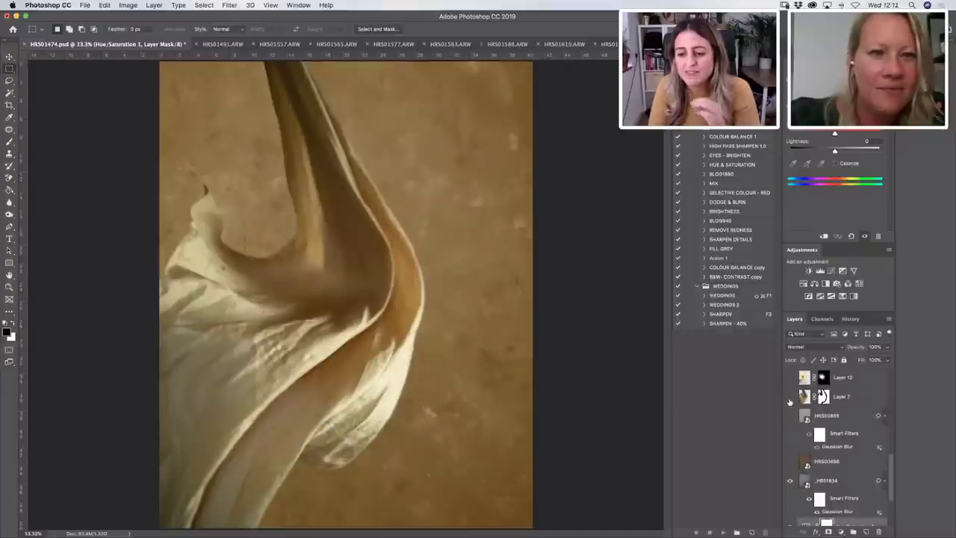
Hide the background texture layer _HRS1834 to expose the plain tan base colour.
{"action": "left_click", "coordinate": [790, 461]}
{"action": "left_click", "coordinate": [791, 481]}
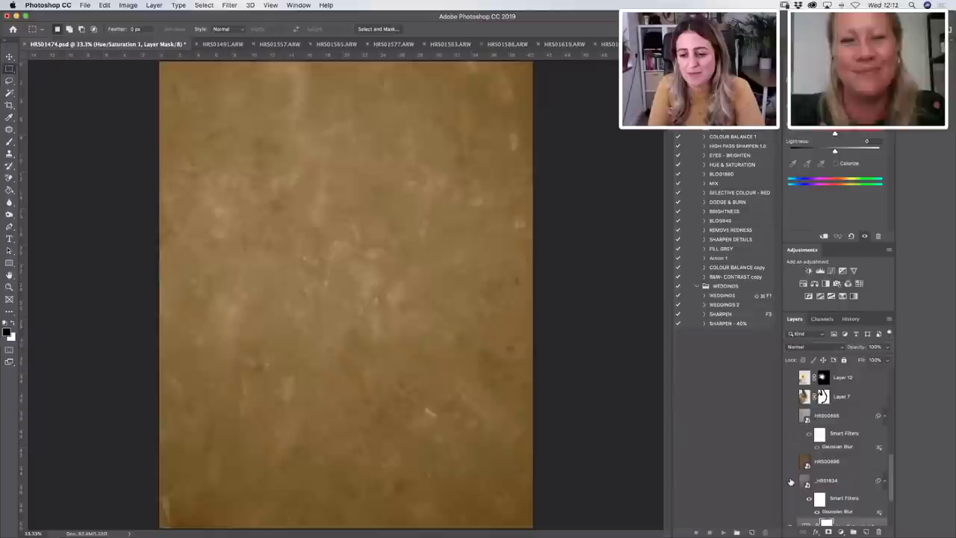
{"action": "left_click", "coordinate": [790, 482]}
{"action": "scroll", "coordinate": [814, 478], "scroll_direction": "down", "scroll_amount": 3}
Show the fabric in Layer 7 against the plain background and hide it again.
{"action": "scroll", "coordinate": [788, 474], "scroll_direction": "up", "scroll_amount": 6}
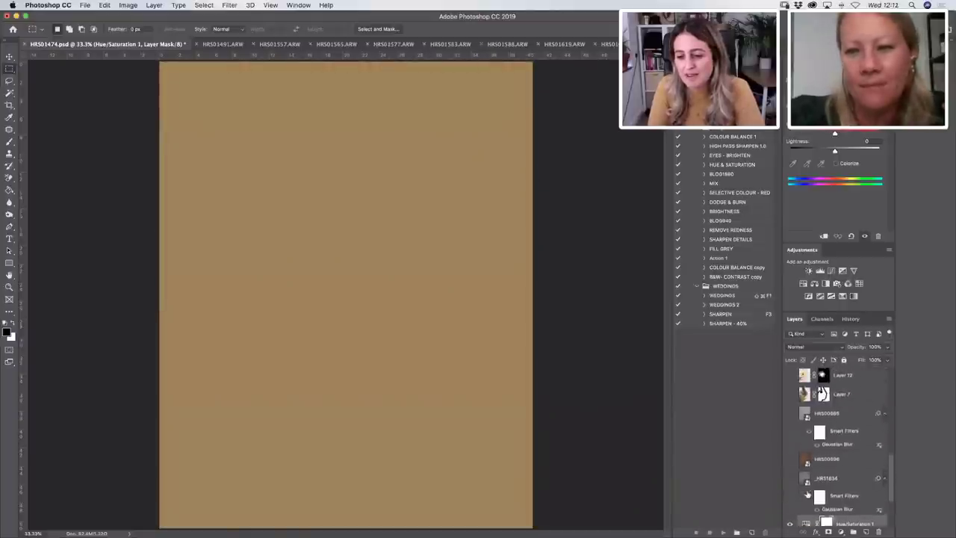
{"action": "left_click", "coordinate": [789, 473]}
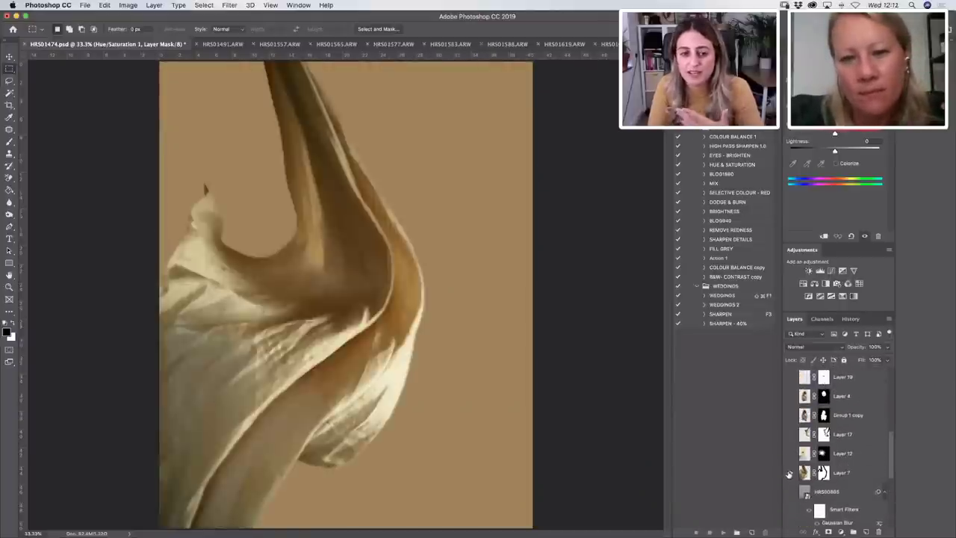
{"action": "left_click", "coordinate": [789, 473]}
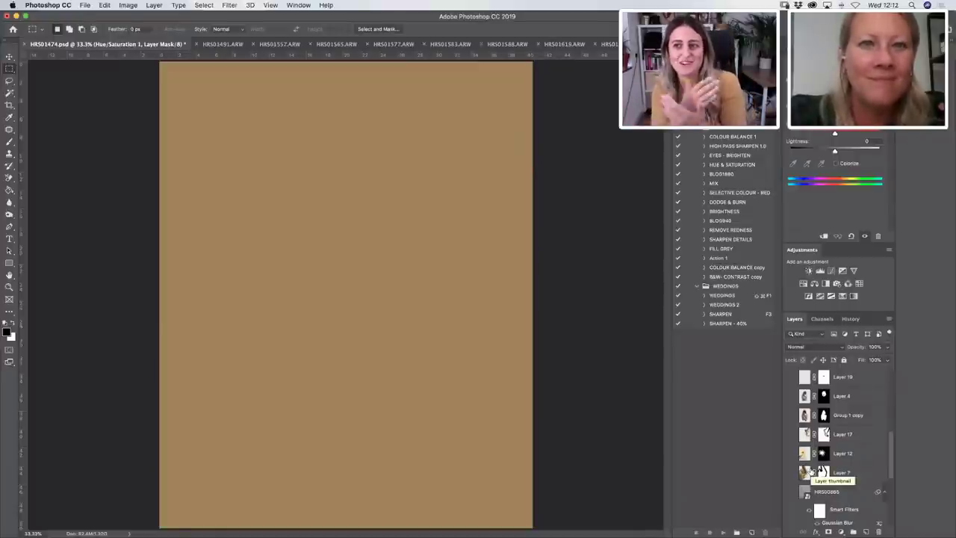
Show the background texture layer _HRS1834 over the plain tan base.
{"action": "scroll", "coordinate": [825, 471], "scroll_direction": "down", "scroll_amount": 3}
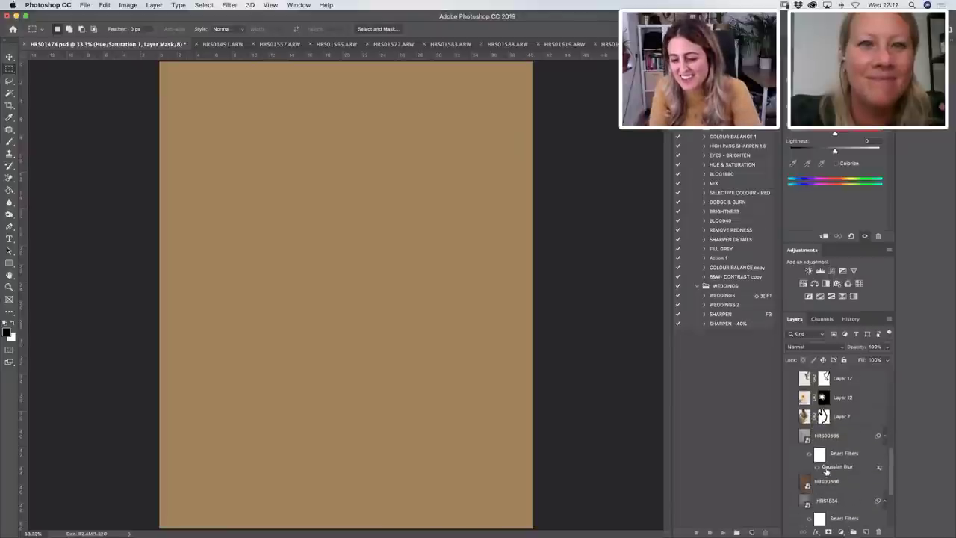
{"action": "scroll", "coordinate": [826, 478], "scroll_direction": "down", "scroll_amount": 2}
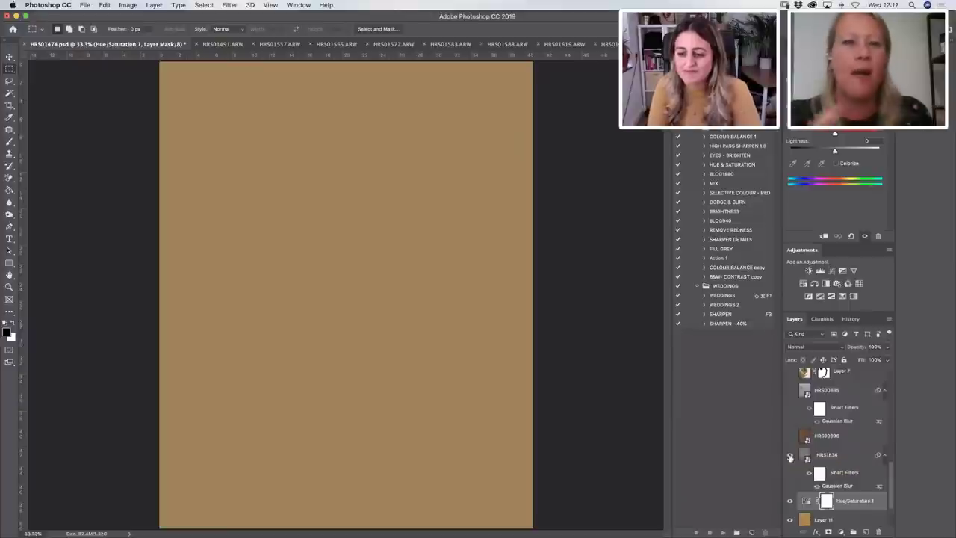
{"action": "left_click", "coordinate": [791, 455]}
{"action": "scroll", "coordinate": [811, 456], "scroll_direction": "up", "scroll_amount": 2}
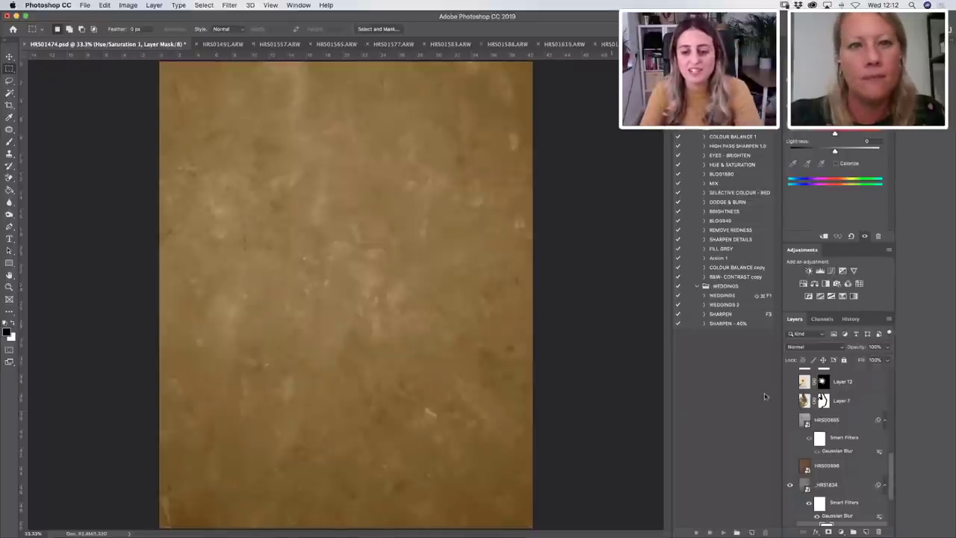
{"action": "scroll", "coordinate": [789, 463], "scroll_direction": "up", "scroll_amount": 5}
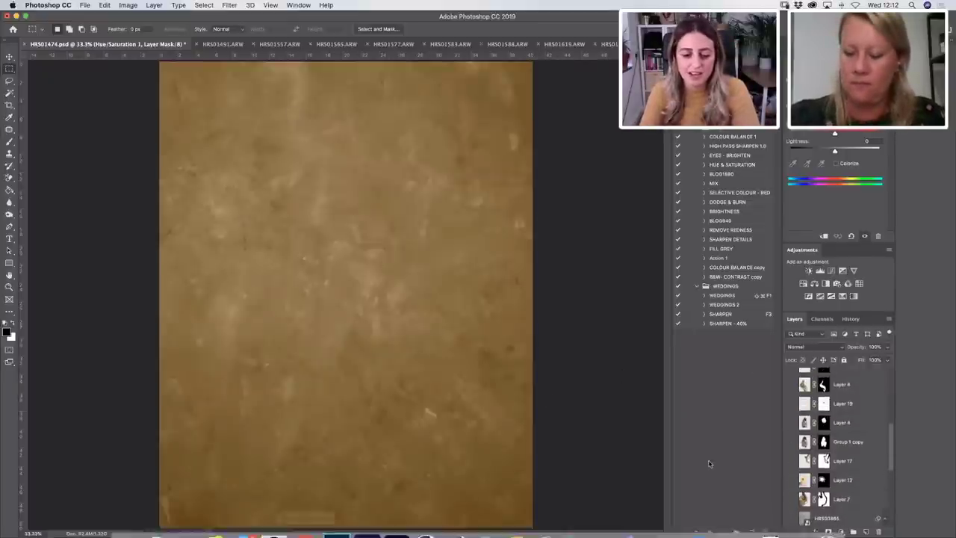
Switch to Chrome to view the portrait with daisies and scarf, and return to the composite's layer stack in Photoshop.
{"action": "left_click", "coordinate": [306, 521]}
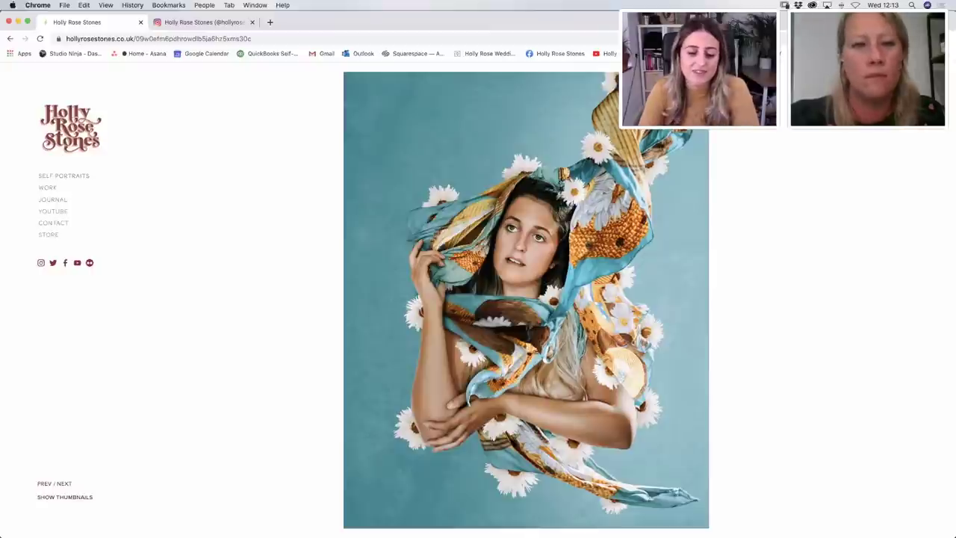
{"action": "mouse_move", "coordinate": [332, 522]}
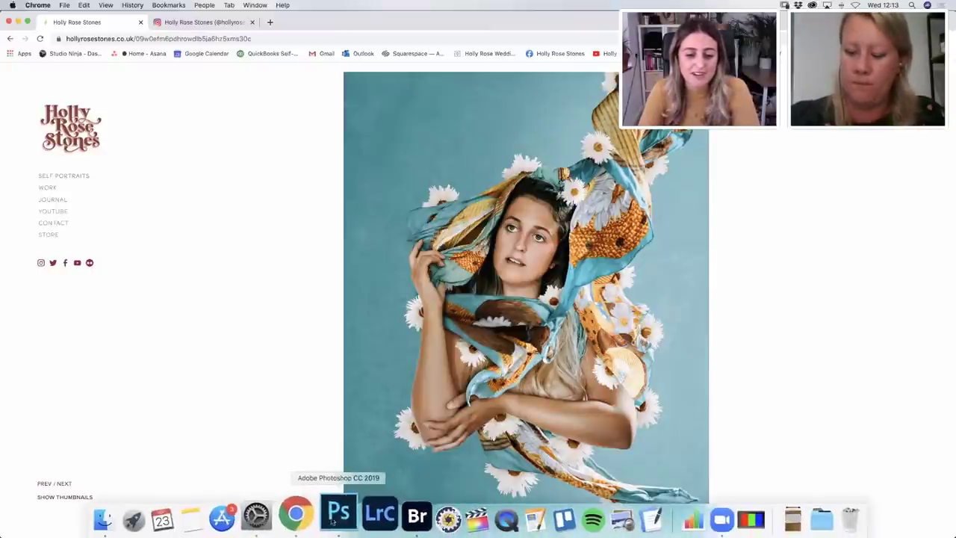
{"action": "left_click", "coordinate": [332, 521]}
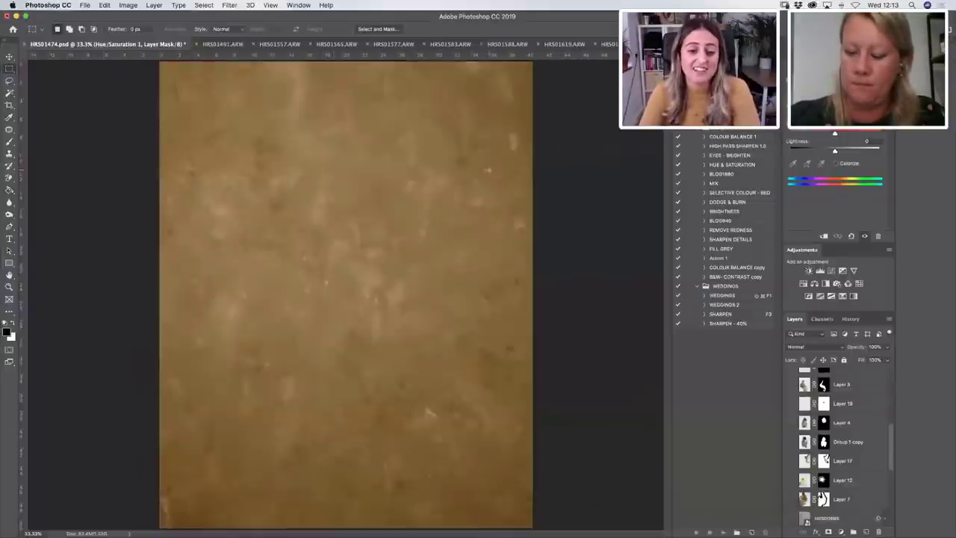
{"action": "scroll", "coordinate": [816, 502], "scroll_direction": "down", "scroll_amount": 4}
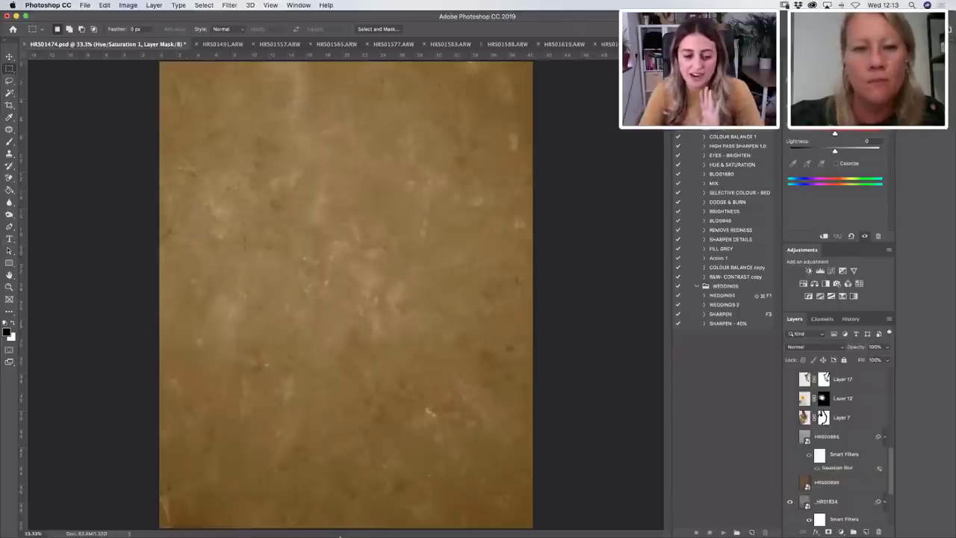
{"action": "mouse_move", "coordinate": [316, 534]}
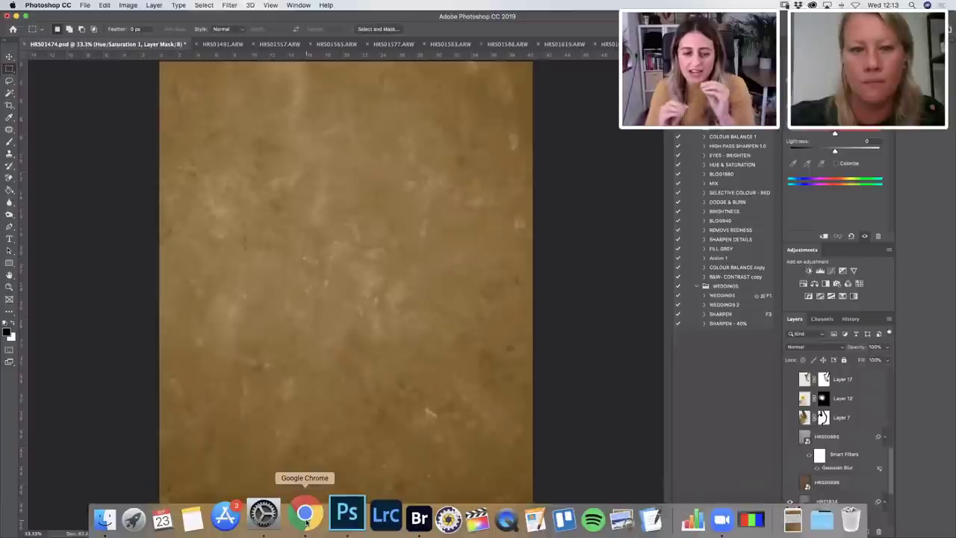
Switch to Chrome, open the red-paint-and-brush portrait from the website's gallery, and return to the composite in Photoshop.
{"action": "left_click", "coordinate": [305, 515]}
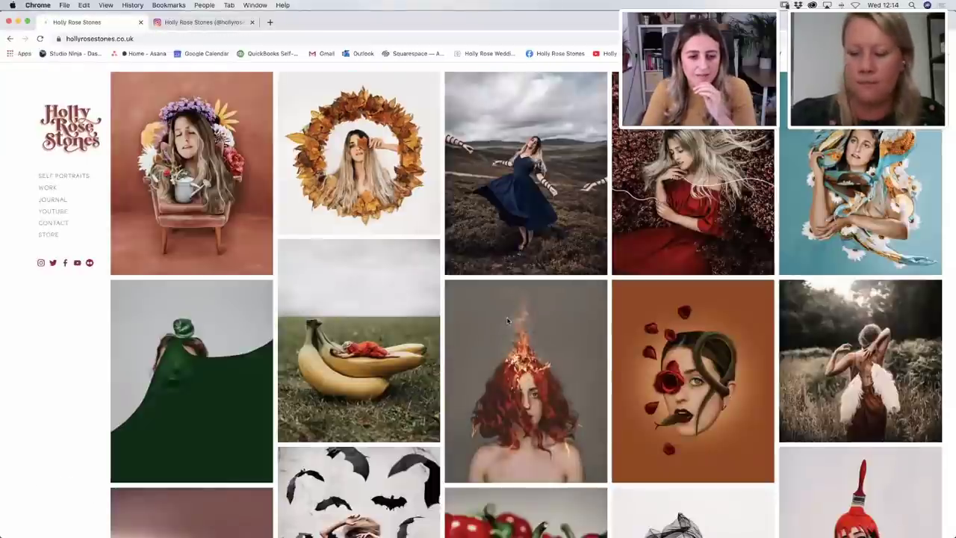
{"action": "scroll", "coordinate": [568, 328], "scroll_direction": "down", "scroll_amount": 4}
{"action": "left_click", "coordinate": [883, 369]}
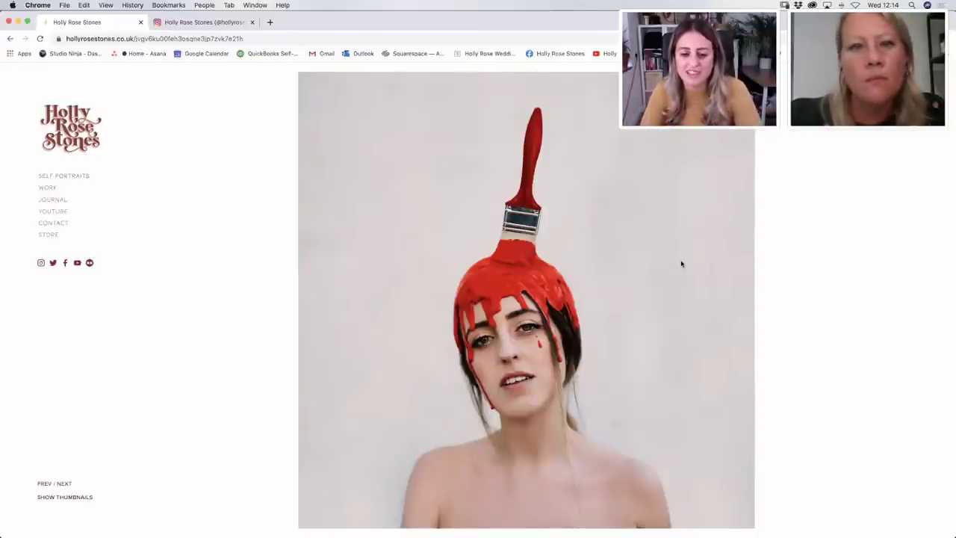
{"action": "mouse_move", "coordinate": [365, 525]}
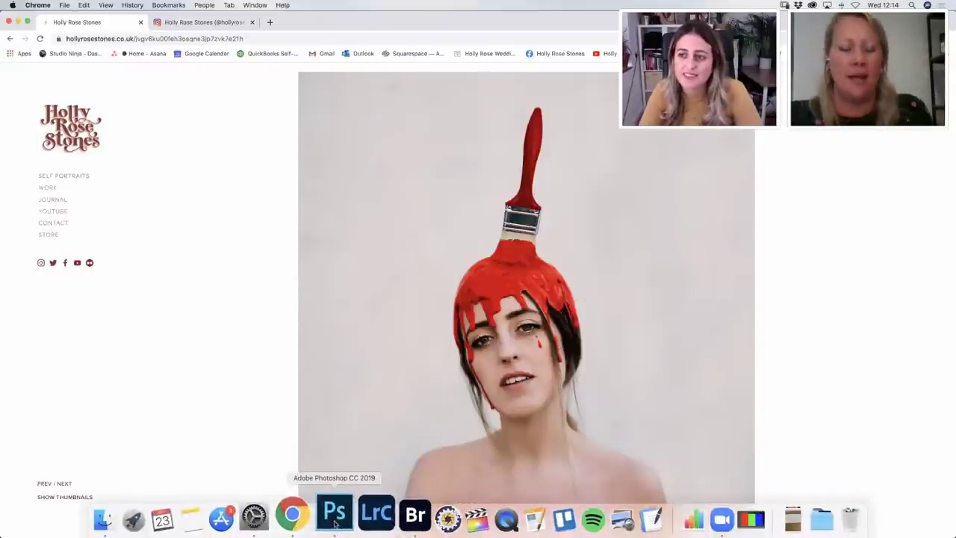
{"action": "left_click", "coordinate": [335, 514]}
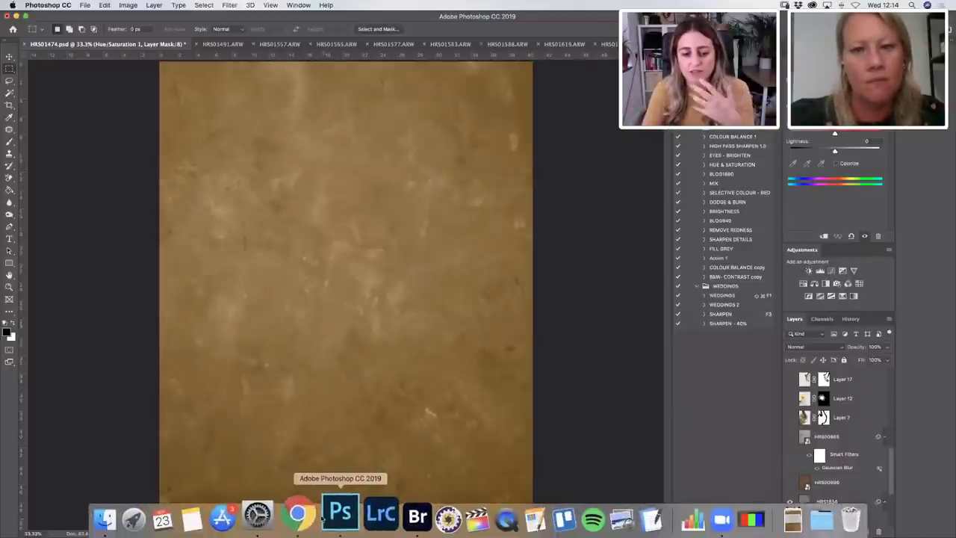
Show the draped fabric in Layer 7 over the textured background and review the layers above it.
{"action": "scroll", "coordinate": [824, 414], "scroll_direction": "up", "scroll_amount": 3}
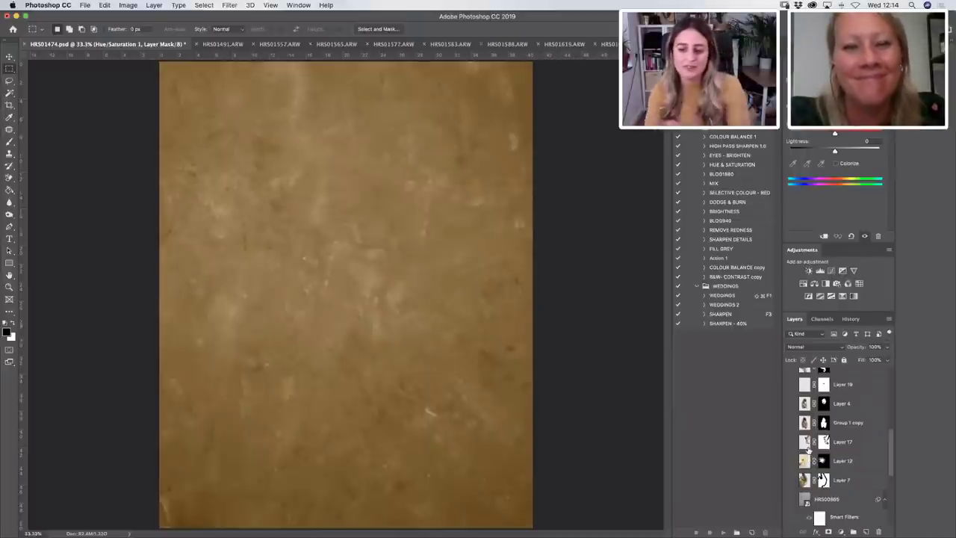
{"action": "scroll", "coordinate": [835, 461], "scroll_direction": "down", "scroll_amount": 2}
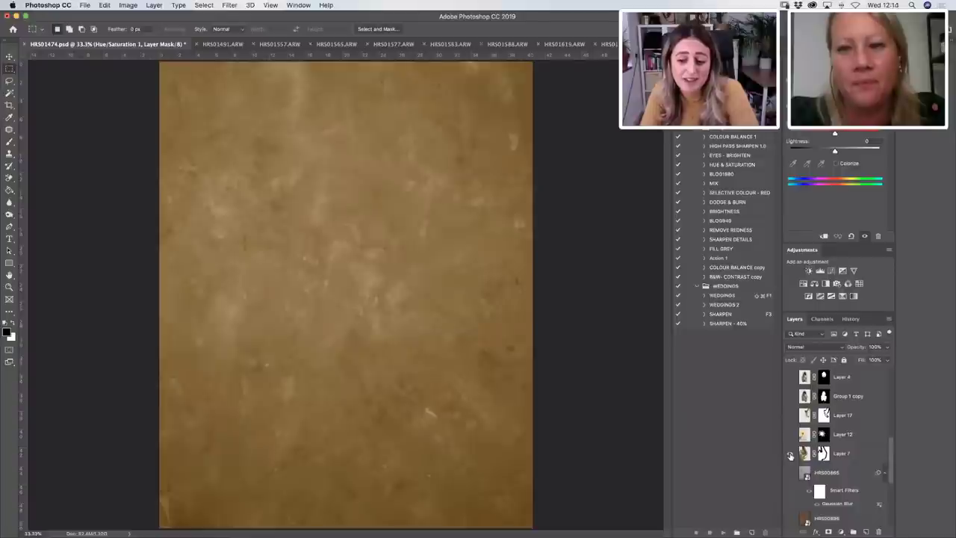
{"action": "left_click", "coordinate": [791, 453]}
{"action": "scroll", "coordinate": [807, 463], "scroll_direction": "up", "scroll_amount": 4}
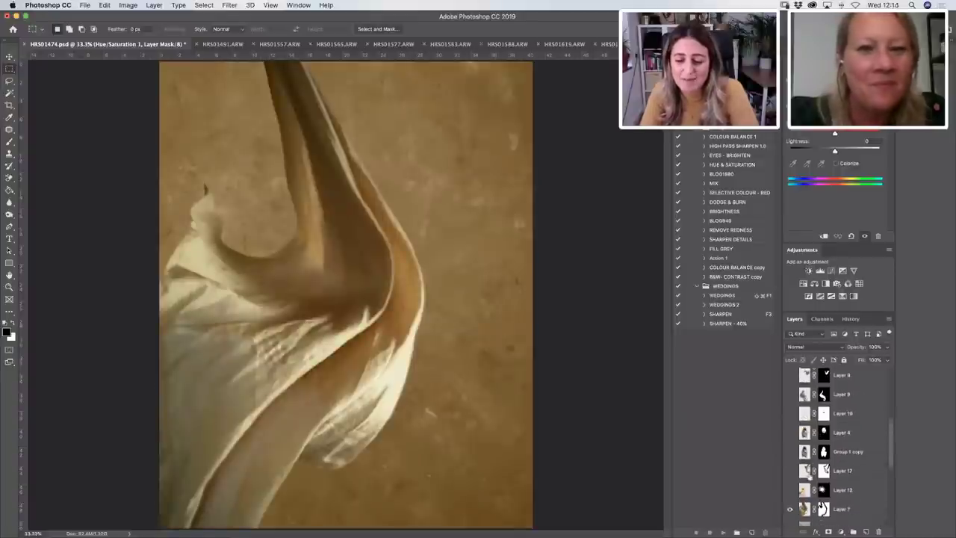
{"action": "scroll", "coordinate": [809, 475], "scroll_direction": "up", "scroll_amount": 1}
{"action": "scroll", "coordinate": [810, 476], "scroll_direction": "up", "scroll_amount": 1}
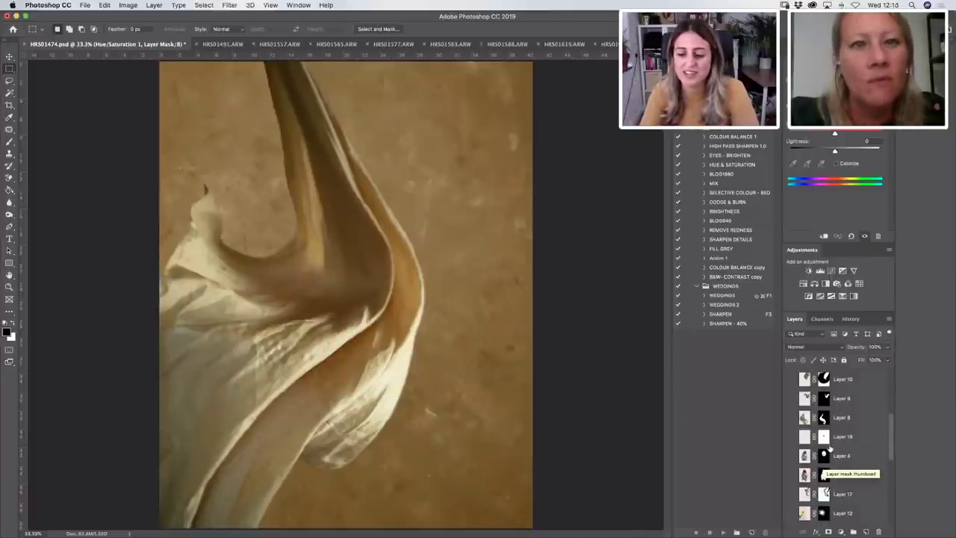
{"action": "scroll", "coordinate": [810, 477], "scroll_direction": "down", "scroll_amount": 3}
{"action": "scroll", "coordinate": [792, 485], "scroll_direction": "down", "scroll_amount": 3}
{"action": "scroll", "coordinate": [792, 486], "scroll_direction": "down", "scroll_amount": 2}
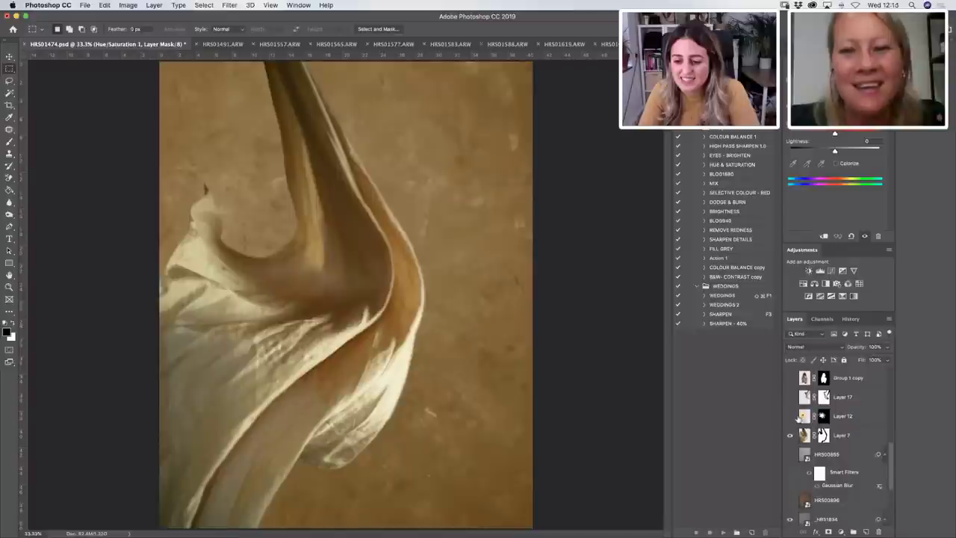
Preview the flower in Layer 12 and leave it hidden.
{"action": "left_click", "coordinate": [790, 416]}
{"action": "left_click", "coordinate": [791, 415]}
{"action": "scroll", "coordinate": [795, 419], "scroll_direction": "up", "scroll_amount": 2}
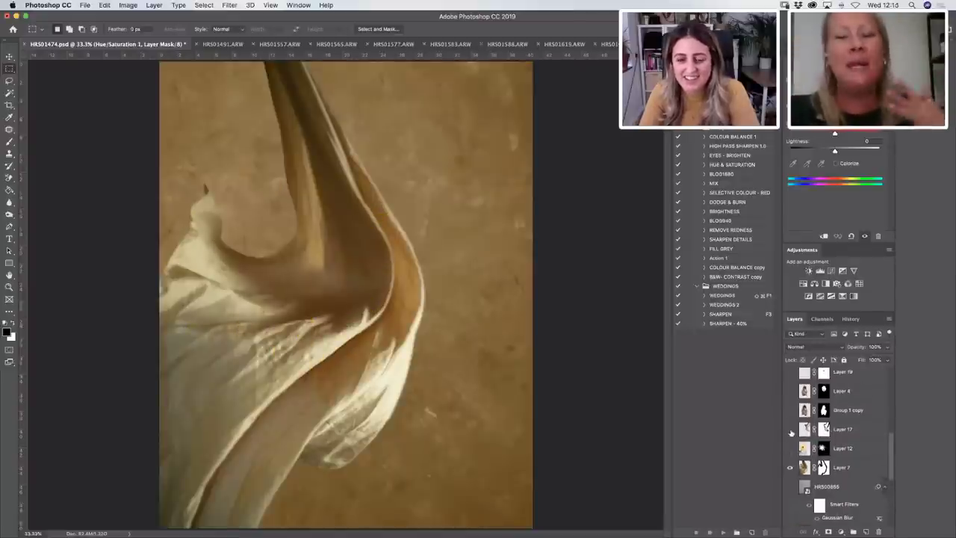
{"action": "scroll", "coordinate": [792, 433], "scroll_direction": "up", "scroll_amount": 1}
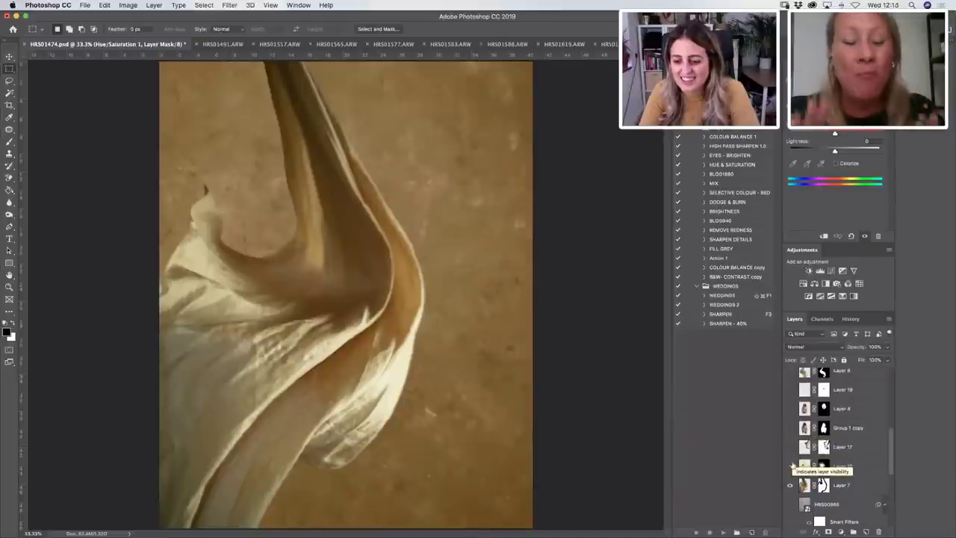
{"action": "left_click", "coordinate": [791, 465]}
{"action": "left_click", "coordinate": [791, 465]}
Show the second fabric piece in Layer 17 and the cut-out figure in Group 1 copy.
{"action": "left_click", "coordinate": [790, 446]}
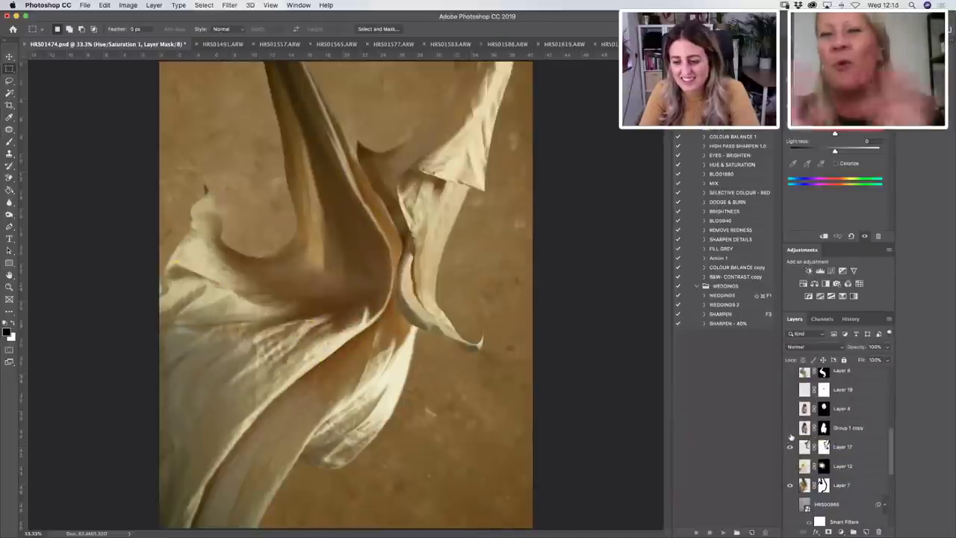
{"action": "left_click", "coordinate": [791, 428]}
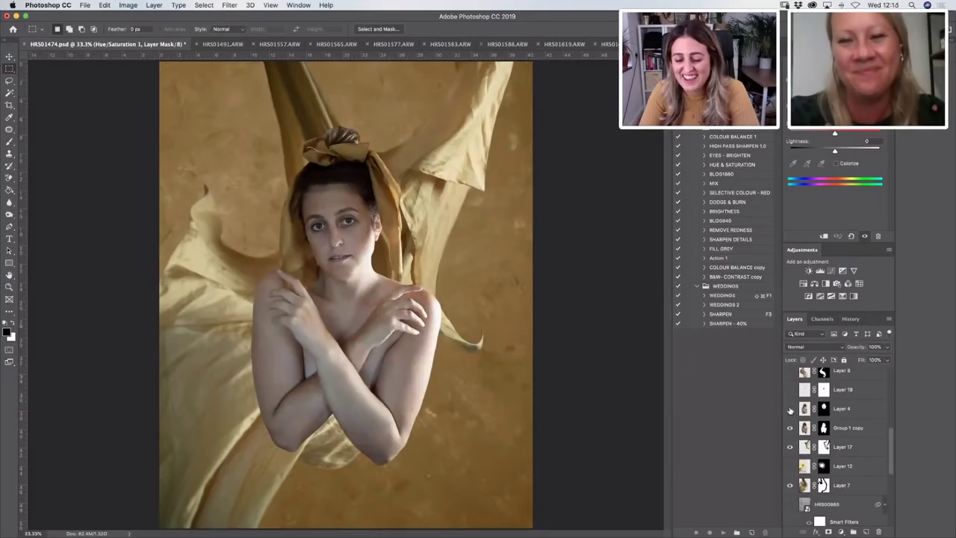
Preview the closed-eyes head in Layer 4, hide it again, and show Layer 19.
{"action": "left_click", "coordinate": [791, 409]}
{"action": "scroll", "coordinate": [792, 412], "scroll_direction": "up", "scroll_amount": 1}
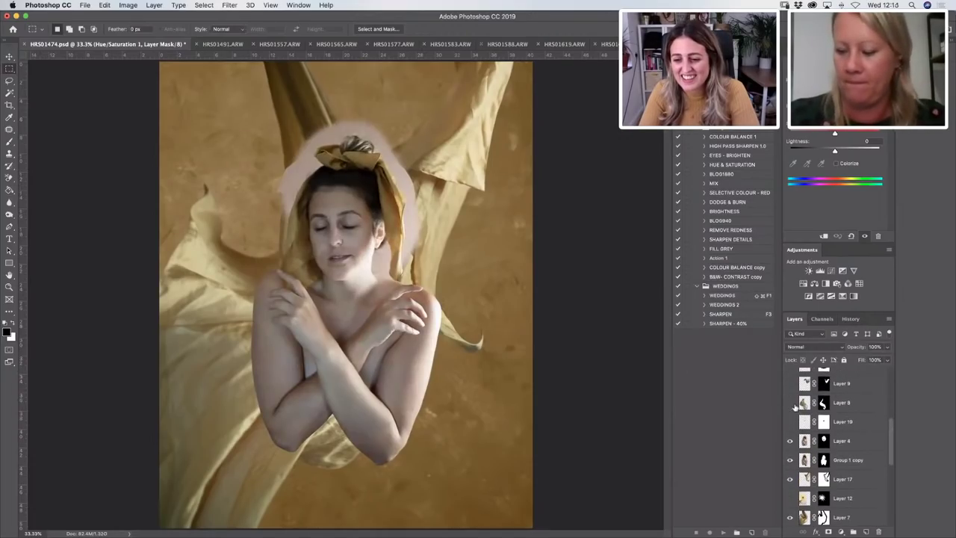
{"action": "left_click", "coordinate": [790, 441]}
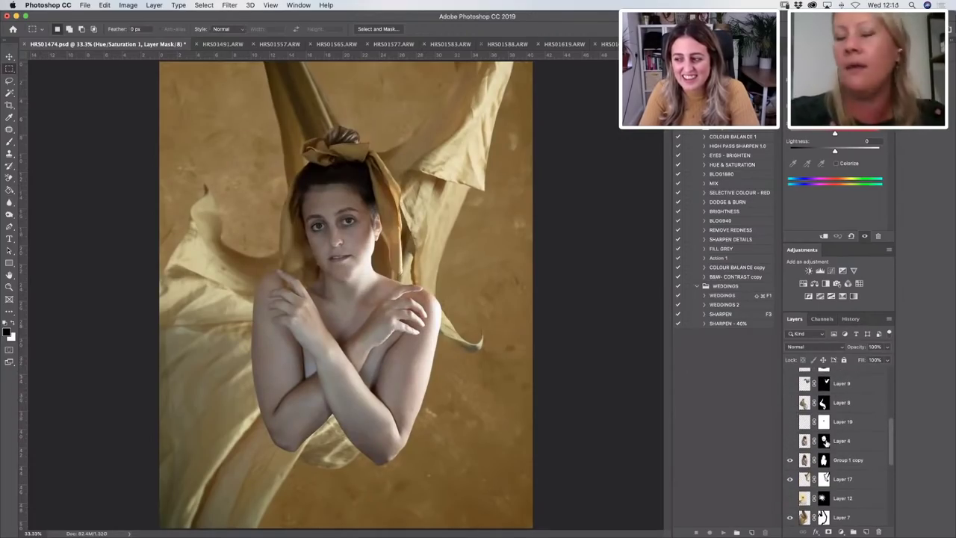
{"action": "scroll", "coordinate": [822, 440], "scroll_direction": "down", "scroll_amount": 1}
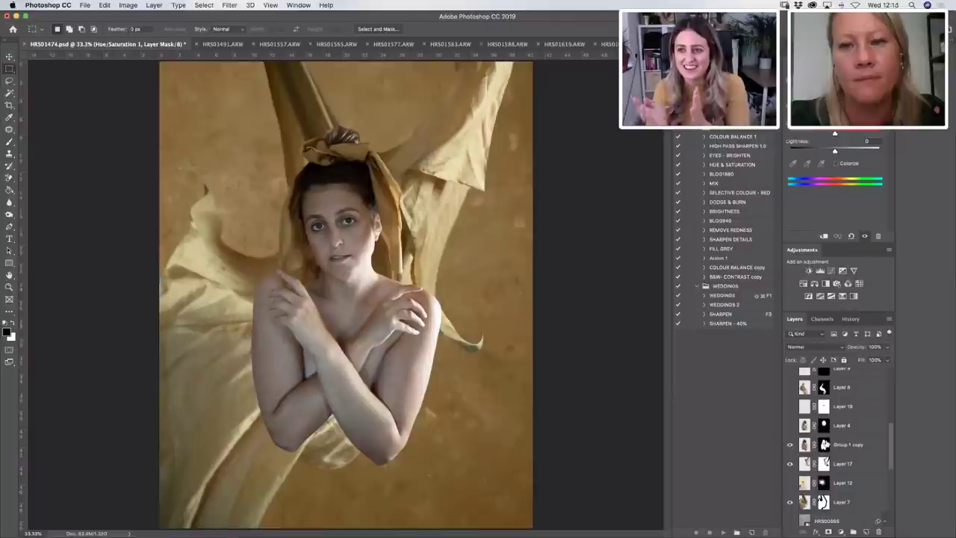
{"action": "scroll", "coordinate": [837, 444], "scroll_direction": "up", "scroll_amount": 1}
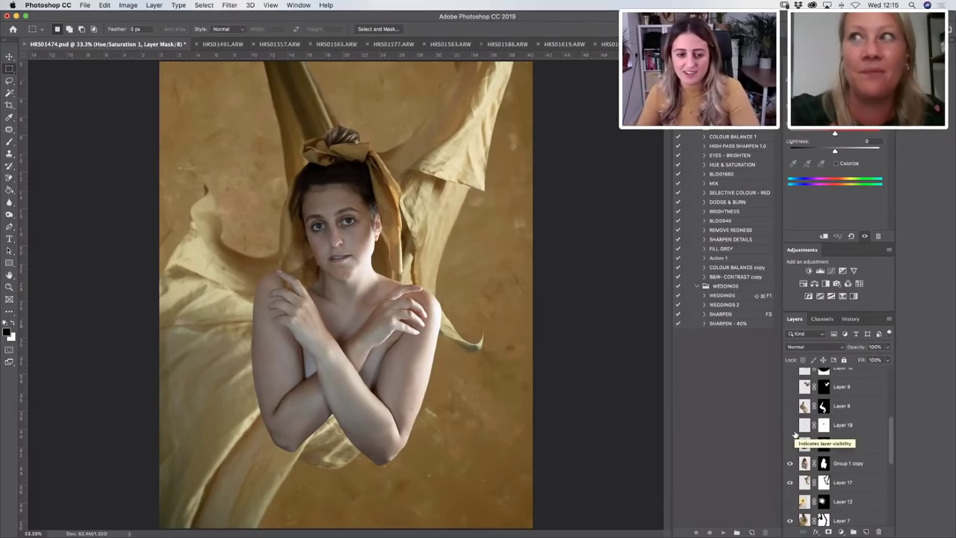
{"action": "left_click", "coordinate": [9, 288]}
{"action": "left_click", "coordinate": [790, 443]}
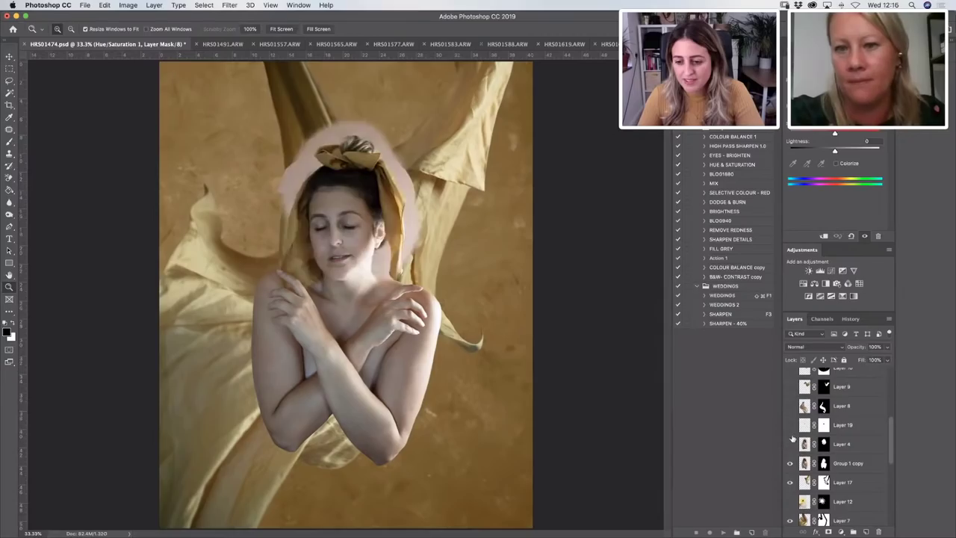
{"action": "left_click", "coordinate": [790, 444]}
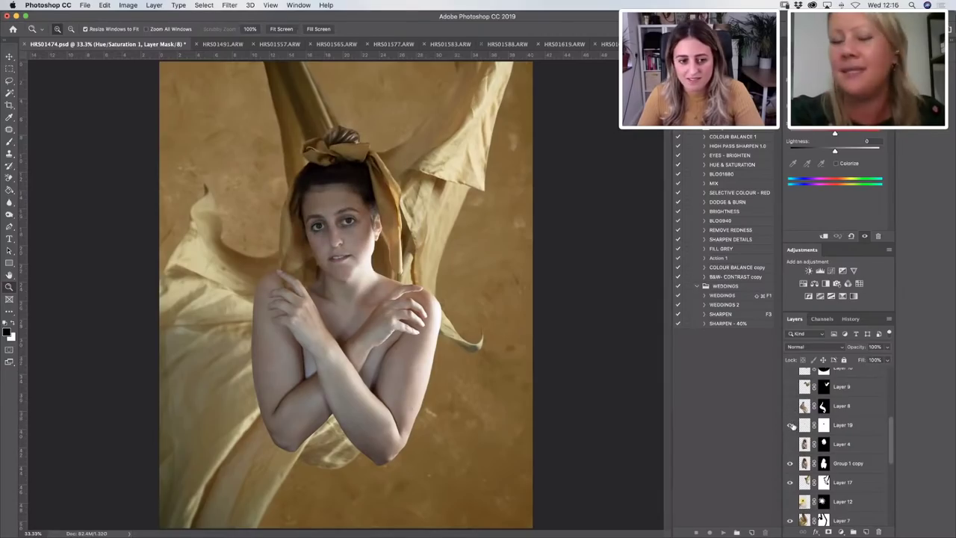
Show the wrapping and flowing fabric pieces in Layer 8, Layer 9 and Layer 10 over the figure.
{"action": "left_click", "coordinate": [791, 406]}
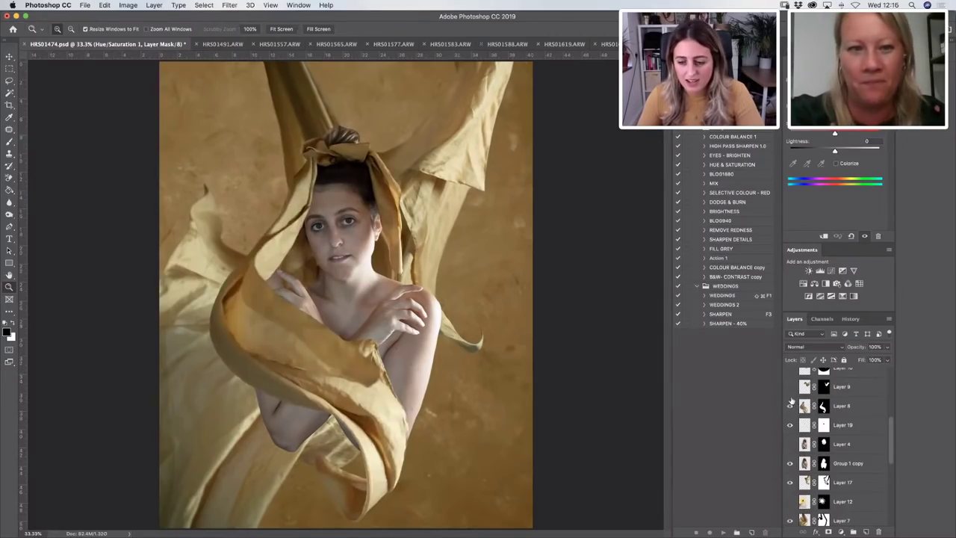
{"action": "left_click", "coordinate": [791, 387]}
{"action": "scroll", "coordinate": [796, 411], "scroll_direction": "up", "scroll_amount": 2}
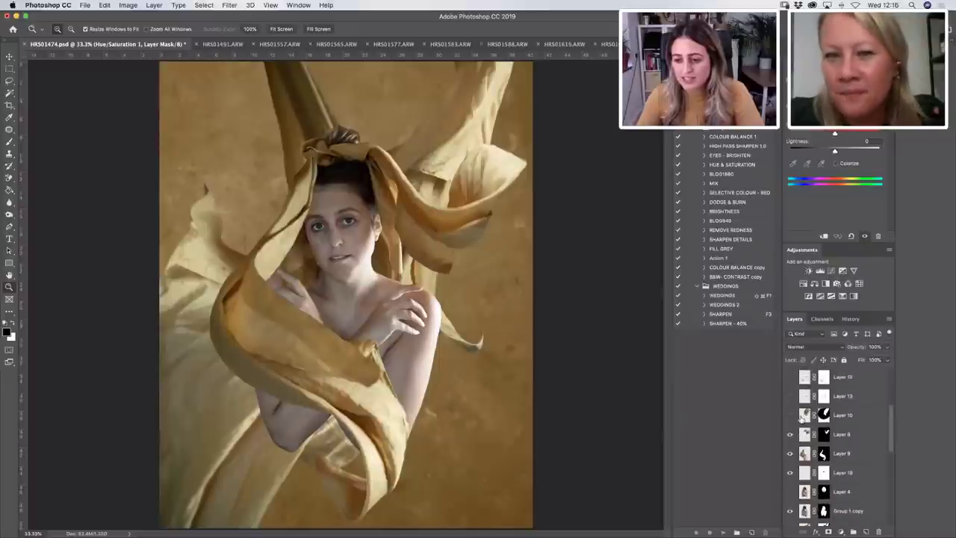
{"action": "left_click", "coordinate": [791, 415]}
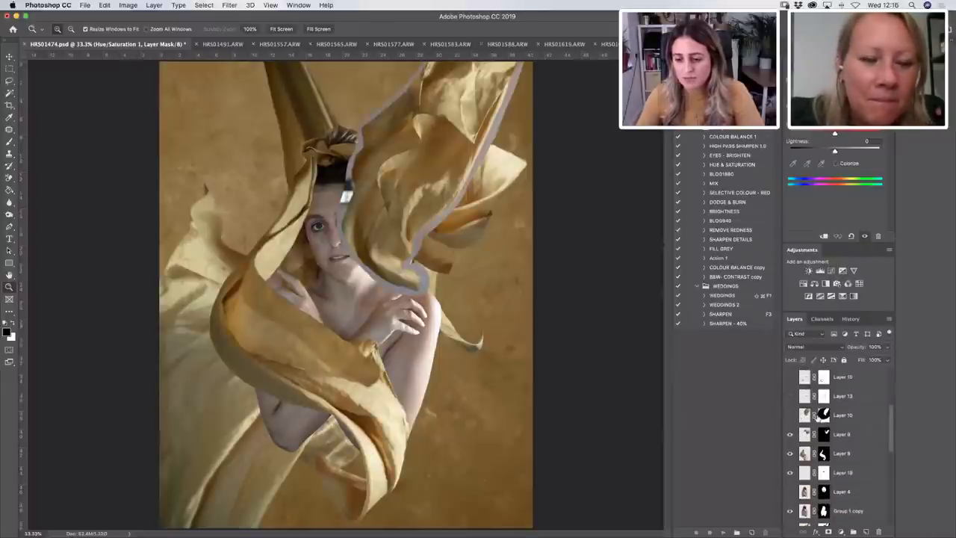
{"action": "left_click", "coordinate": [791, 415]}
{"action": "left_click", "coordinate": [792, 415]}
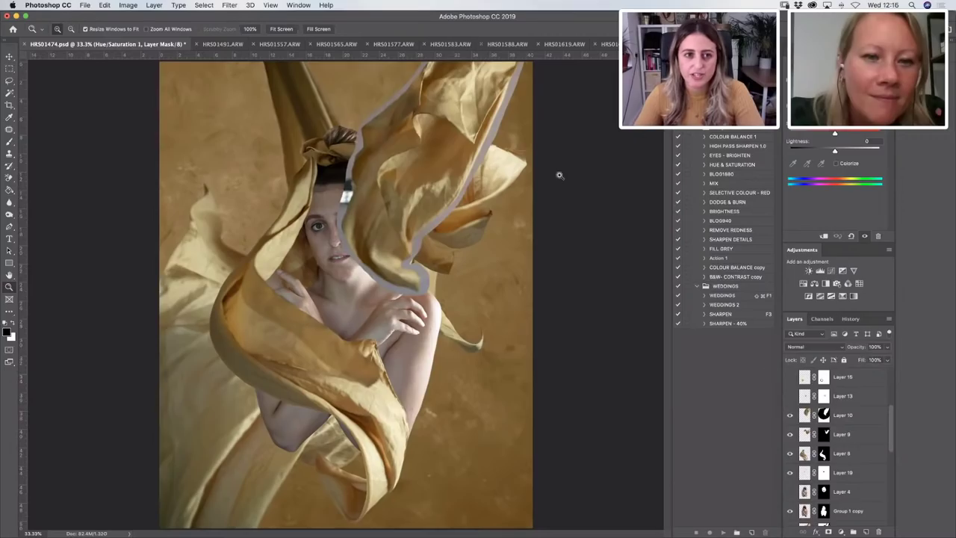
View the fabric source photos HRS01565, HRS01577, HRS01583, HRS01588 and HRS01619, and the portrait source HRS01491.
{"action": "left_click", "coordinate": [338, 44]}
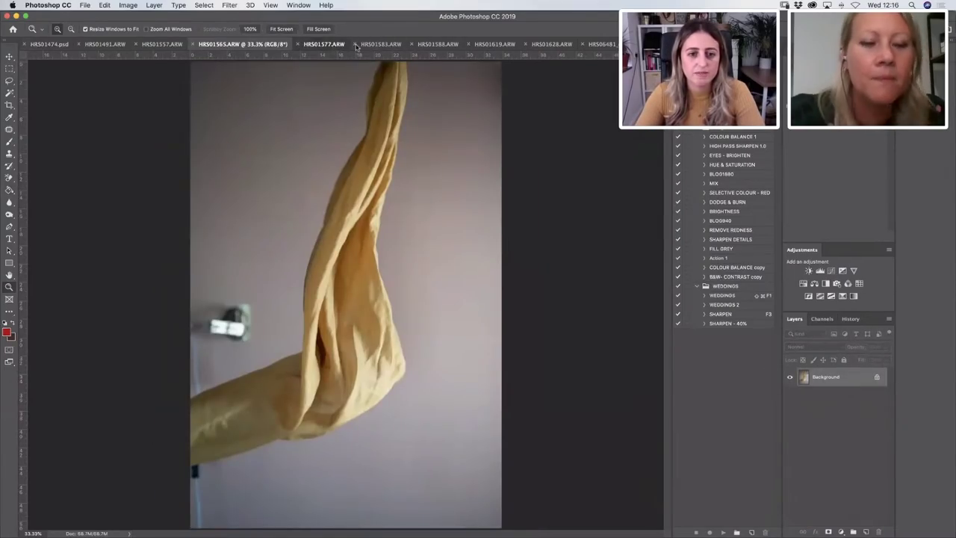
{"action": "left_click", "coordinate": [354, 44]}
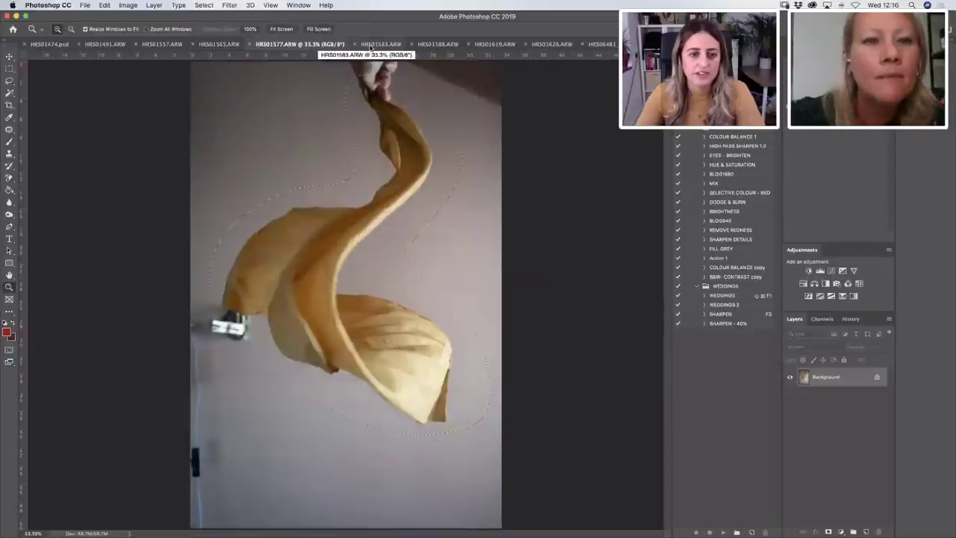
{"action": "left_click", "coordinate": [379, 46]}
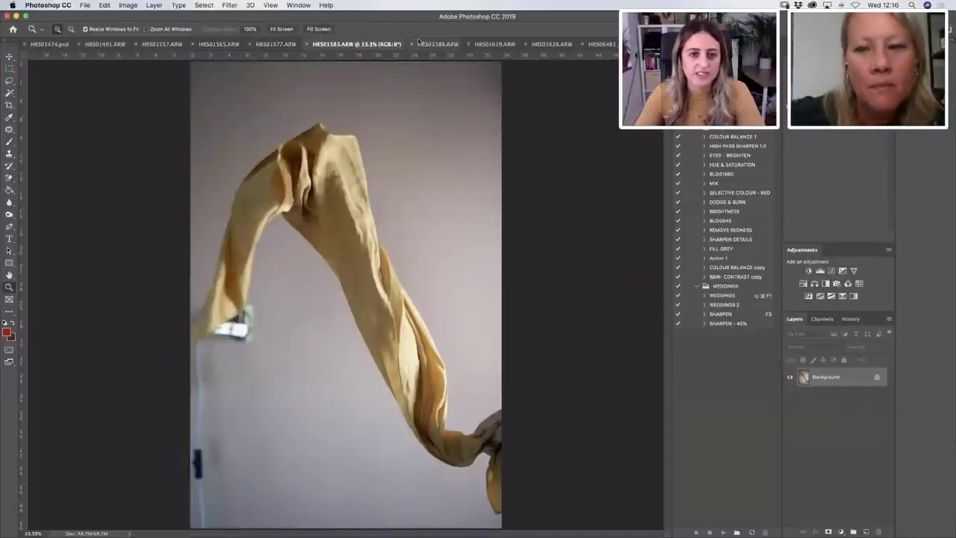
{"action": "left_click", "coordinate": [424, 45]}
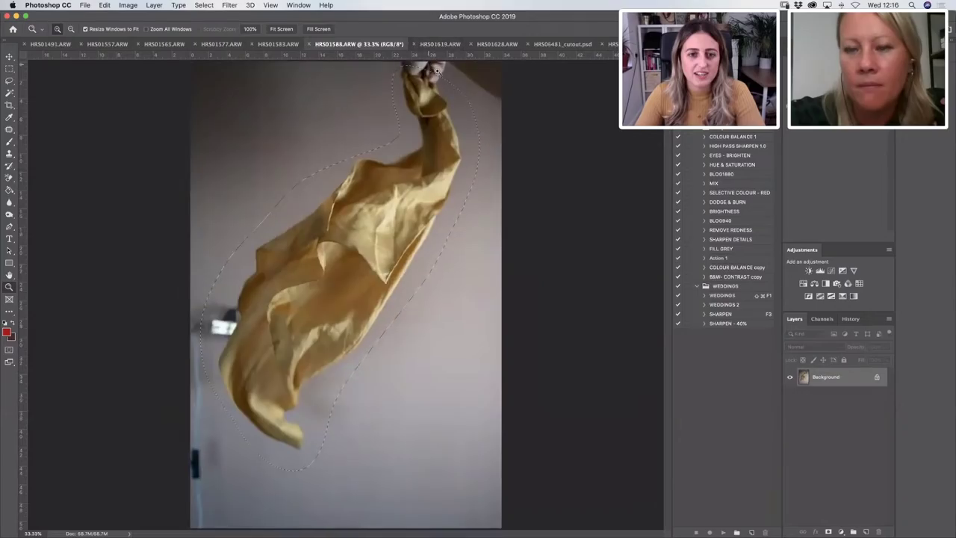
{"action": "left_click", "coordinate": [451, 45]}
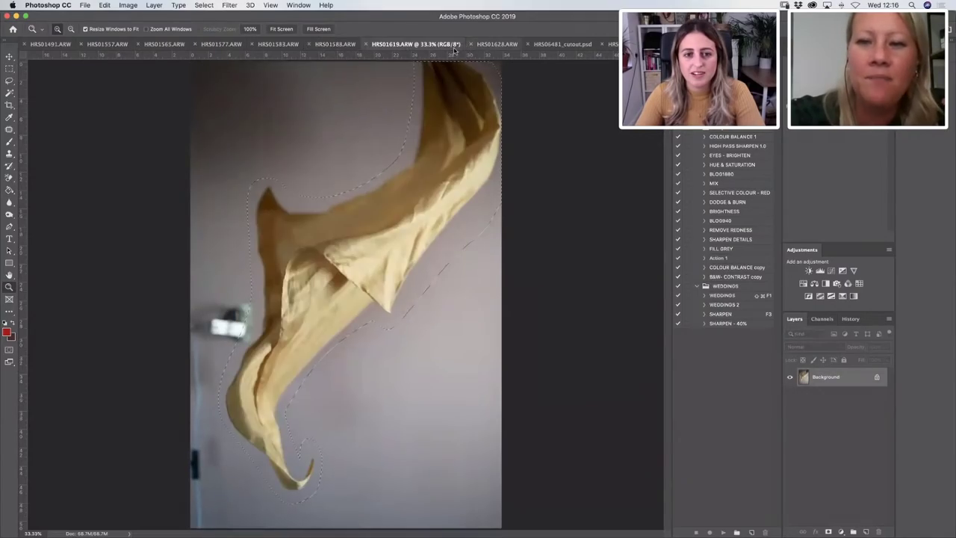
{"action": "left_click", "coordinate": [64, 46]}
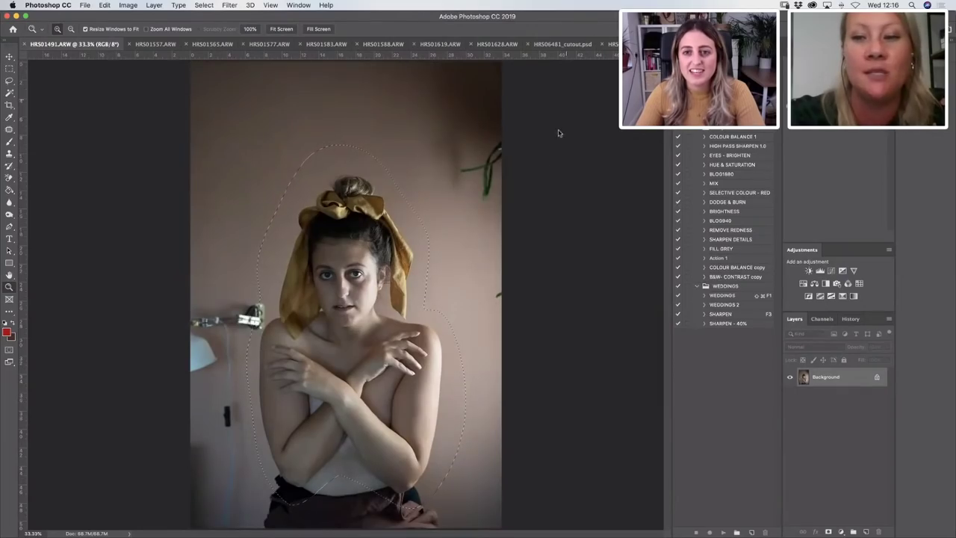
Return to the HRS01474.psd composite and bring its fabric layers, Layer 8 to Layer 10, into view.
{"action": "left_click", "coordinate": [612, 44]}
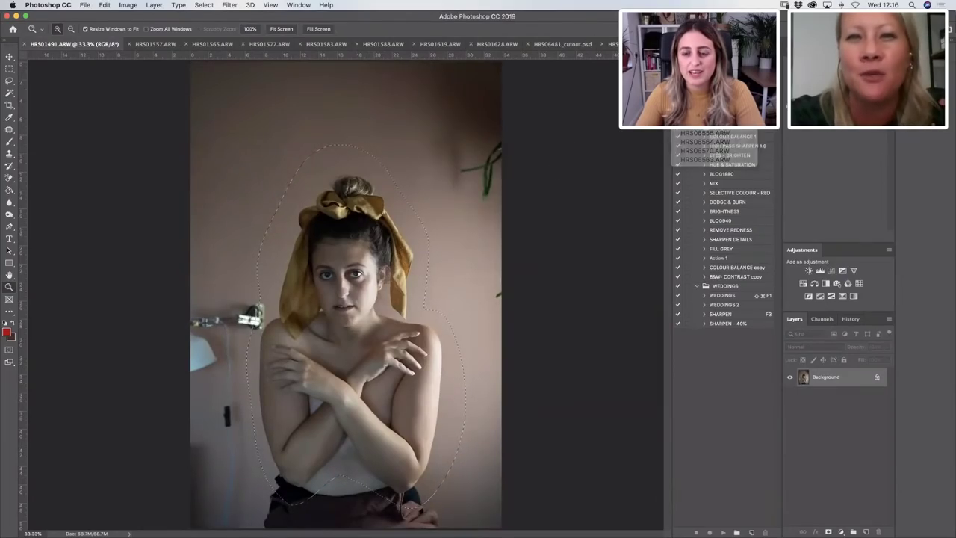
{"action": "left_click", "coordinate": [717, 137]}
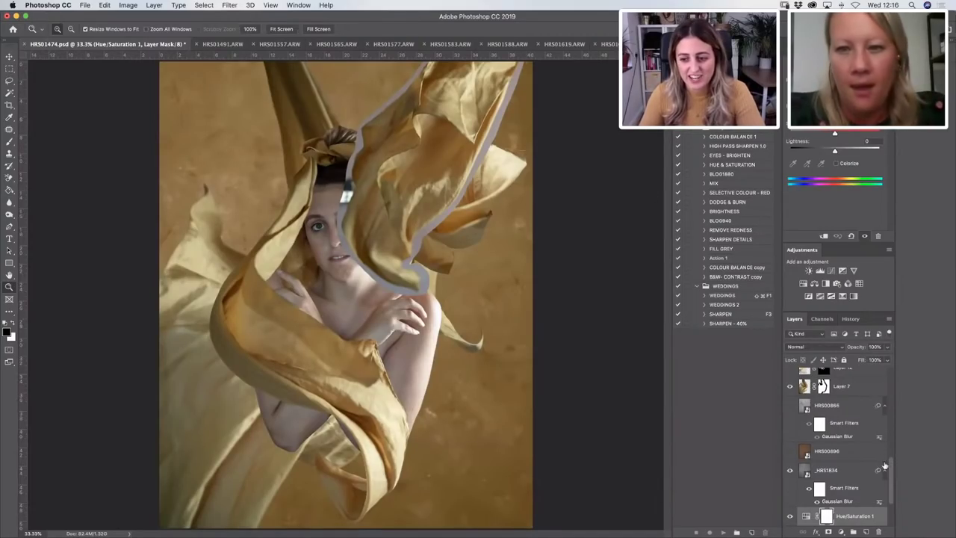
{"action": "scroll", "coordinate": [891, 451], "scroll_direction": "up", "scroll_amount": 5}
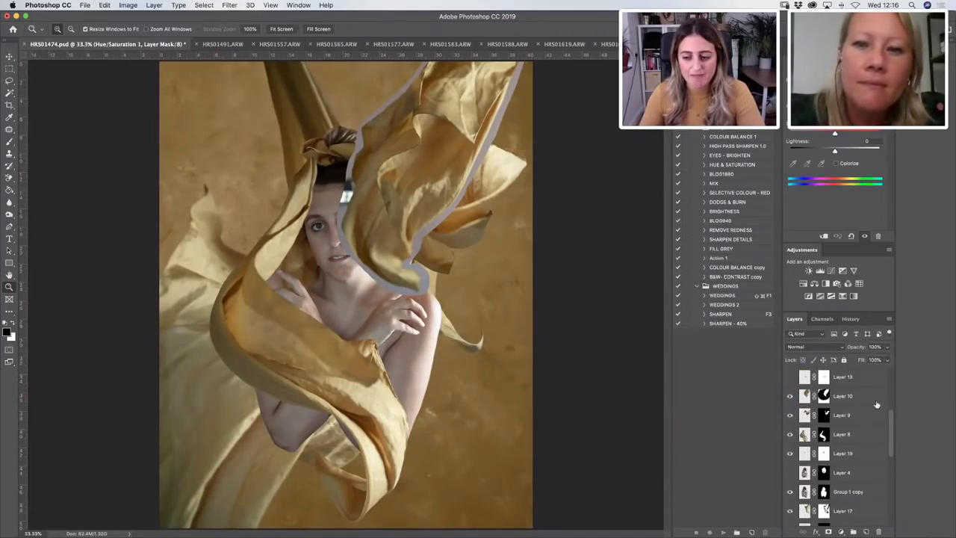
Switch to Chrome and open the Instagram post of the flower-covered armchair self-portrait.
{"action": "mouse_move", "coordinate": [328, 533]}
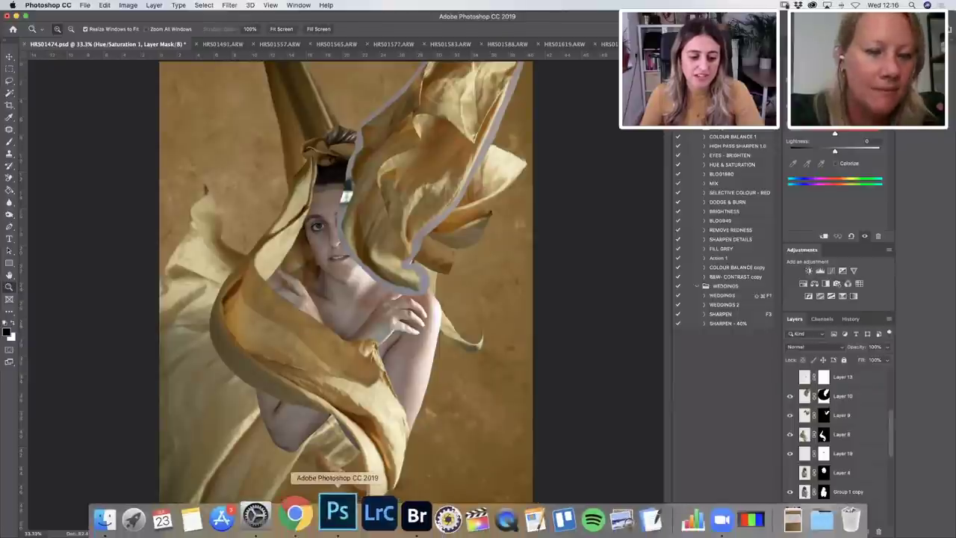
{"action": "left_click", "coordinate": [299, 514]}
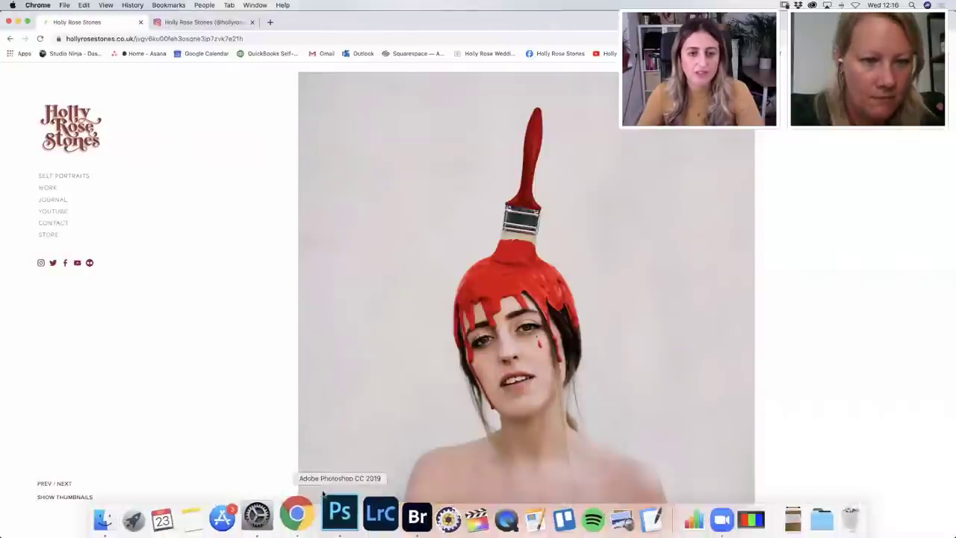
{"action": "left_click", "coordinate": [190, 27]}
{"action": "left_click", "coordinate": [500, 355]}
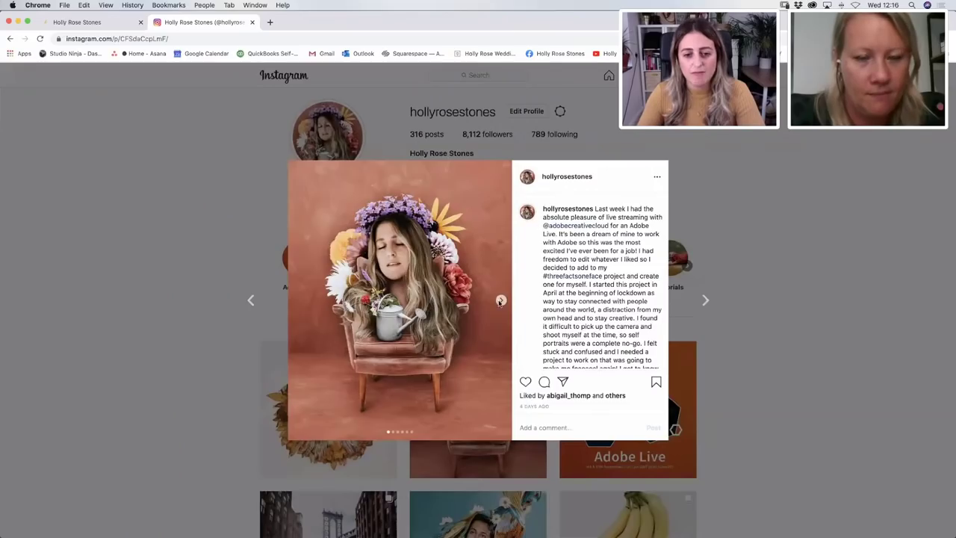
View the armchair sketch in the Instagram post and return to the HRS01474.psd composite in Photoshop.
{"action": "left_click", "coordinate": [500, 302]}
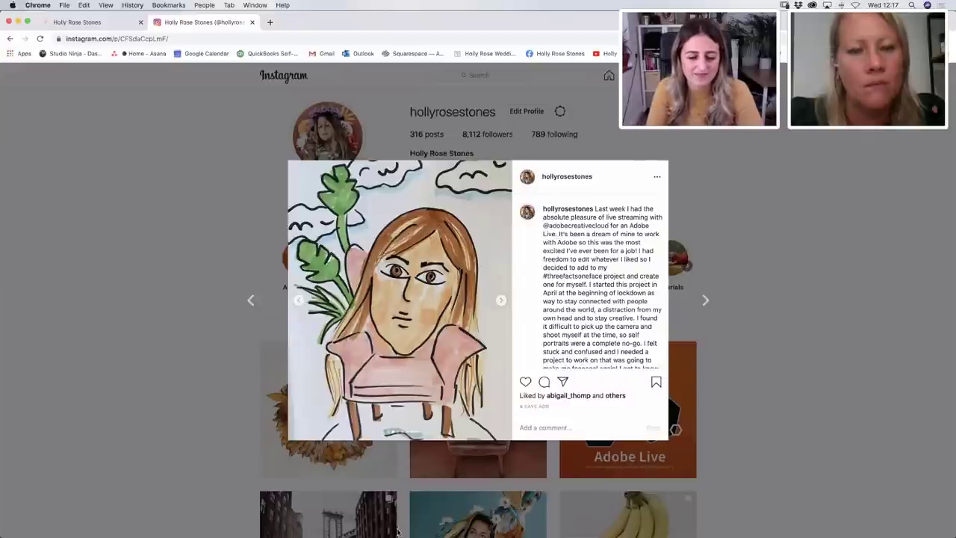
{"action": "mouse_move", "coordinate": [398, 534]}
{"action": "left_click", "coordinate": [334, 512]}
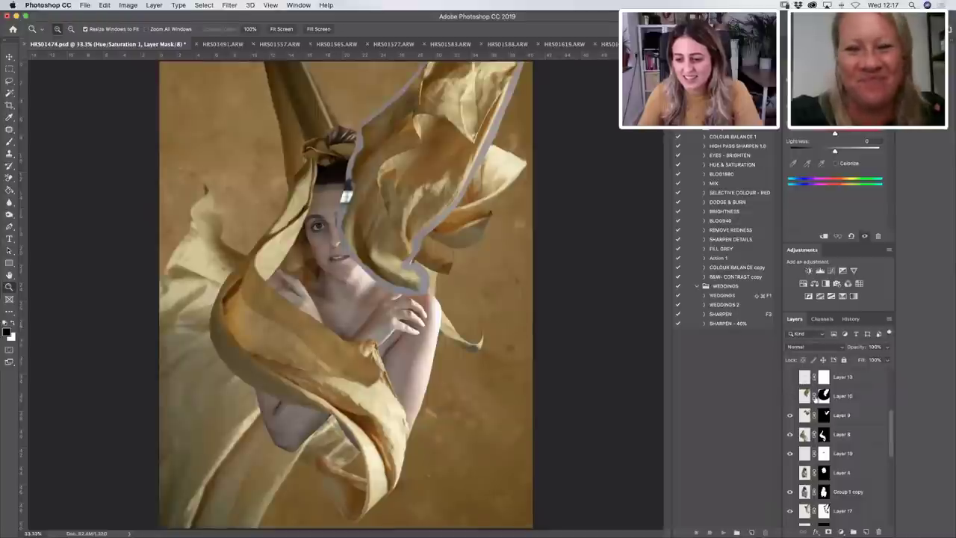
Toggle Layer 9 off and on to compare the fabric beside the head, leaving it visible.
{"action": "scroll", "coordinate": [893, 415], "scroll_direction": "up", "scroll_amount": 2}
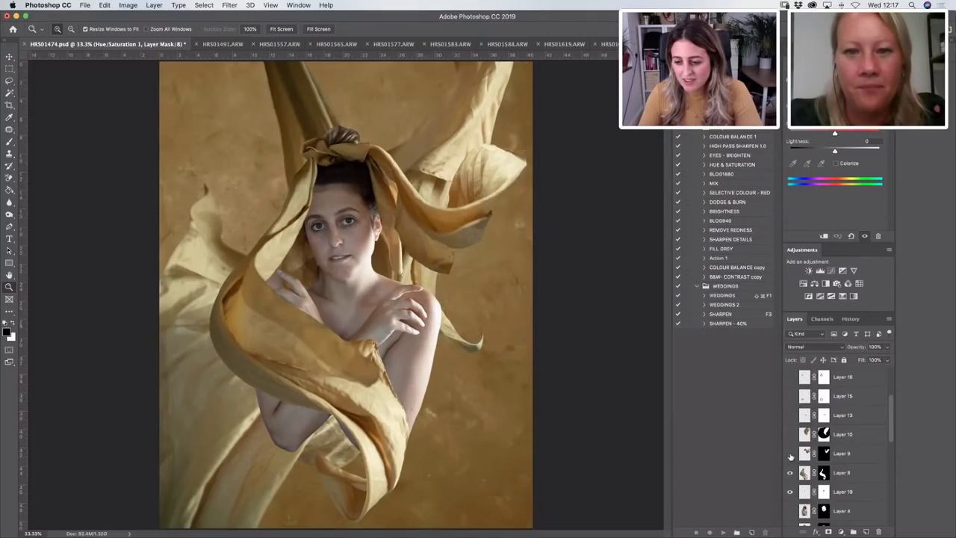
{"action": "left_click", "coordinate": [790, 456]}
{"action": "left_click", "coordinate": [790, 457]}
{"action": "left_click", "coordinate": [791, 457]}
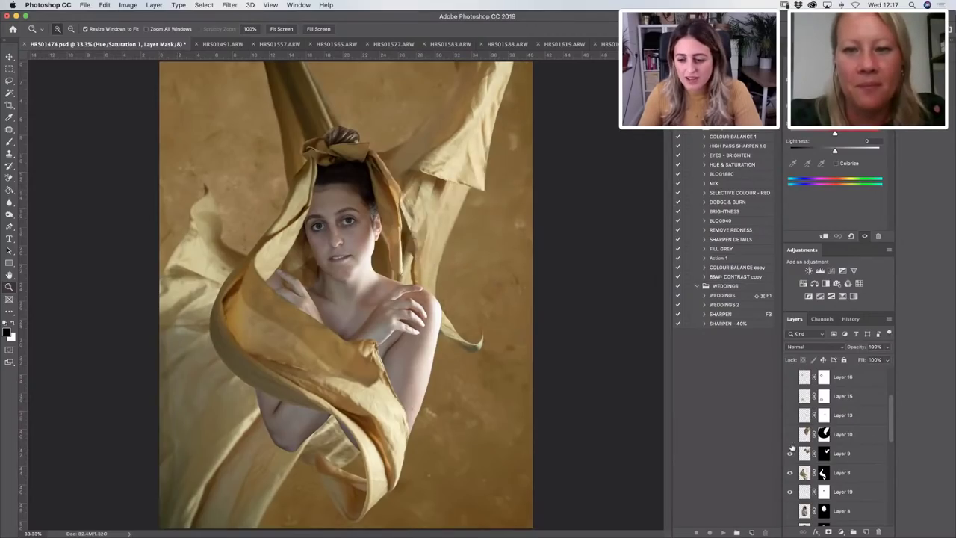
{"action": "left_click", "coordinate": [790, 458]}
Show the yellow flowers in Layer 13, Layer 15, Layer 16 and Layer 14 around the figure.
{"action": "left_click_drag", "start_coordinate": [889, 406], "coordinate": [892, 399]}
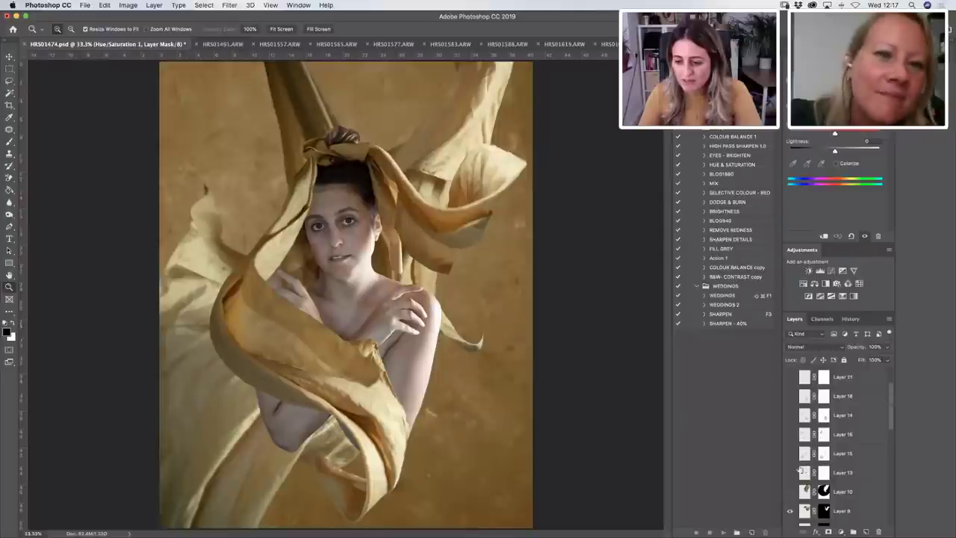
{"action": "left_click", "coordinate": [791, 472]}
{"action": "left_click", "coordinate": [791, 453]}
{"action": "left_click", "coordinate": [790, 434]}
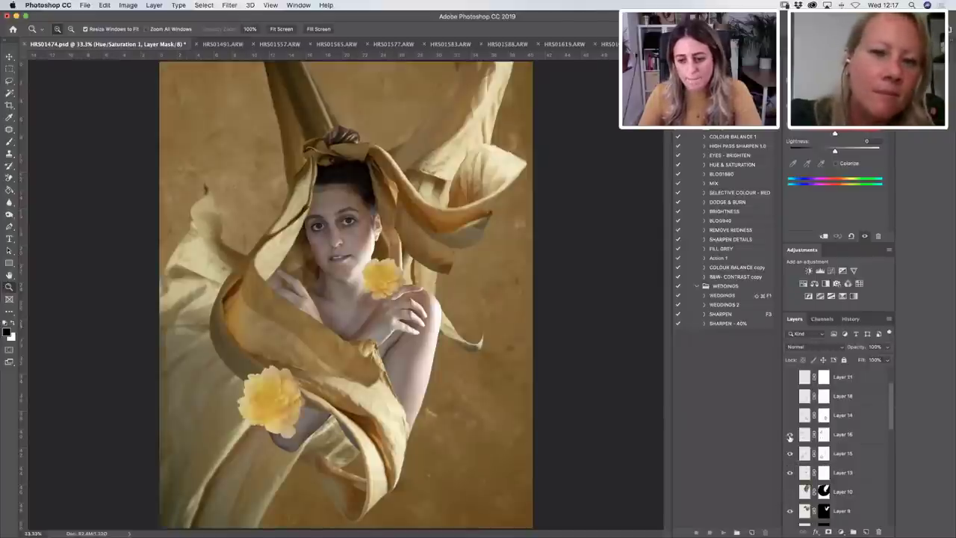
{"action": "left_click", "coordinate": [791, 416]}
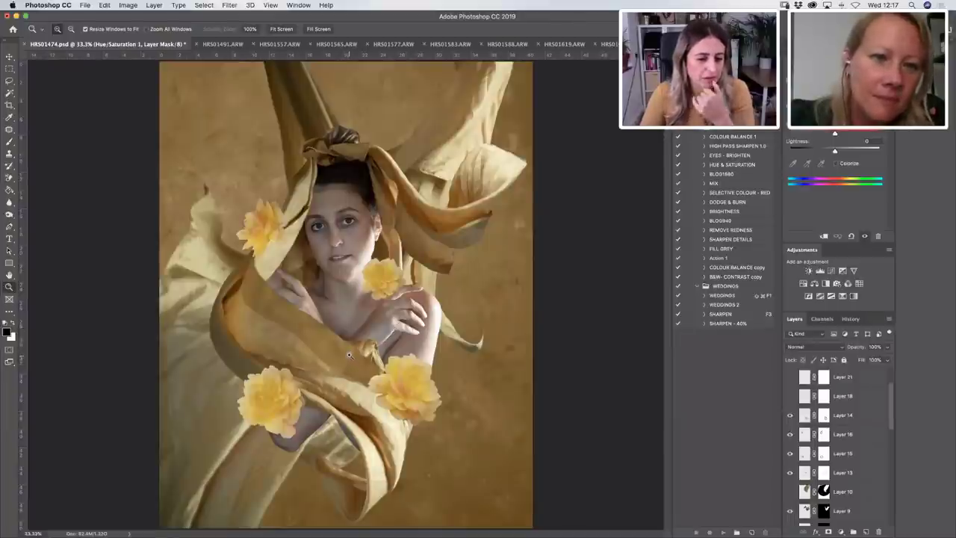
Activate the Move tool and select Layer 14, the flower over the lower fabric by the arm.
{"action": "left_click", "coordinate": [10, 57]}
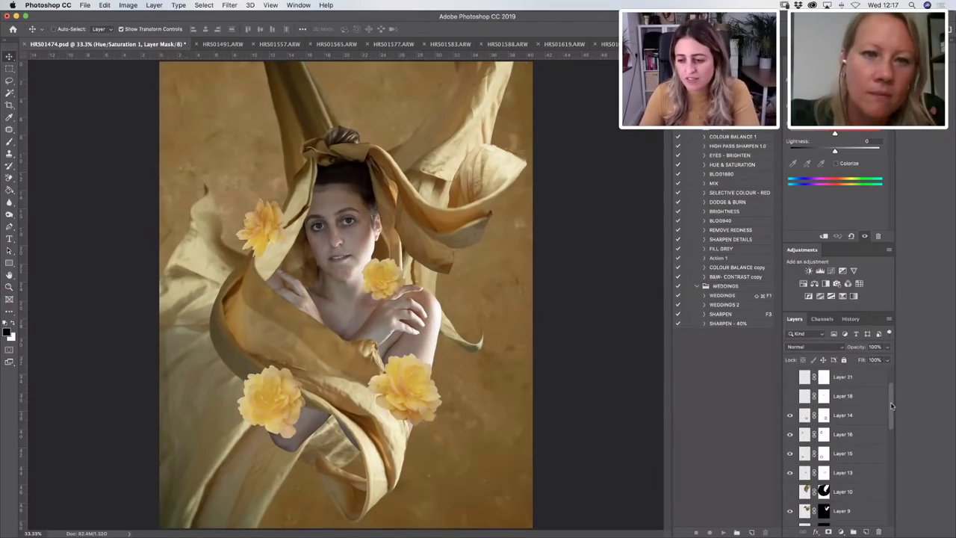
{"action": "scroll", "coordinate": [891, 394], "scroll_direction": "up", "scroll_amount": 2}
{"action": "scroll", "coordinate": [891, 391], "scroll_direction": "down", "scroll_amount": 1}
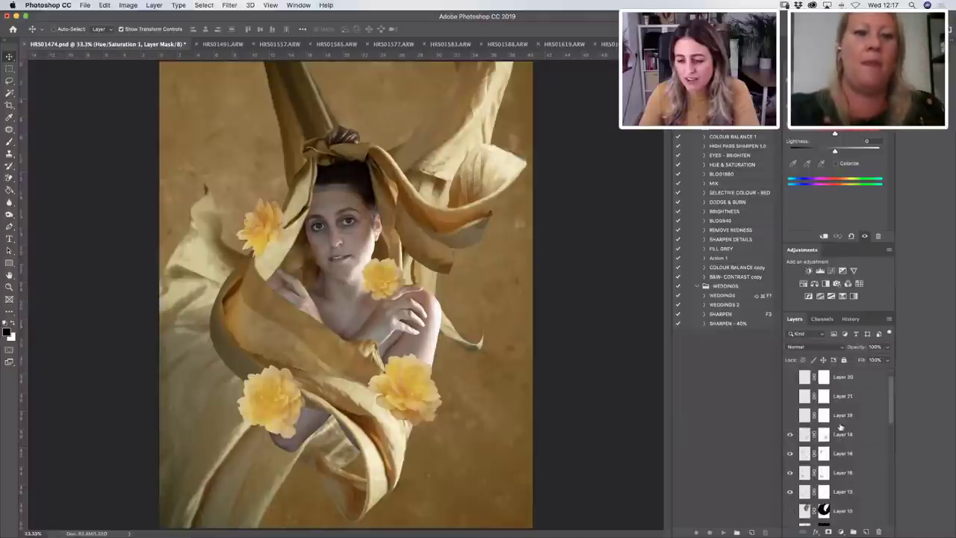
{"action": "left_click", "coordinate": [796, 435]}
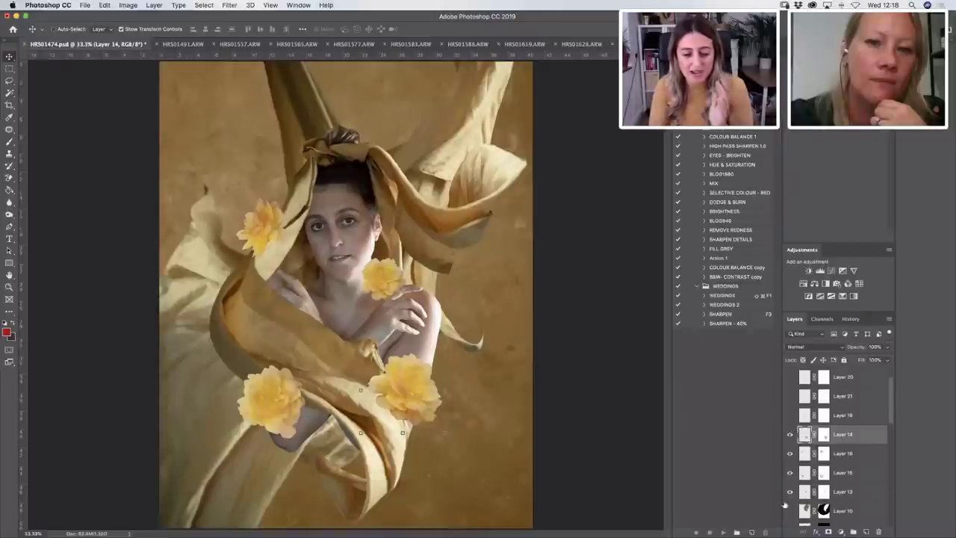
Switch to Adobe Bridge, open the Stock Photos folder in 2020 - Sept +, and preview _HRS8364.psd and the Animals and Chairs folders.
{"action": "left_click", "coordinate": [395, 516]}
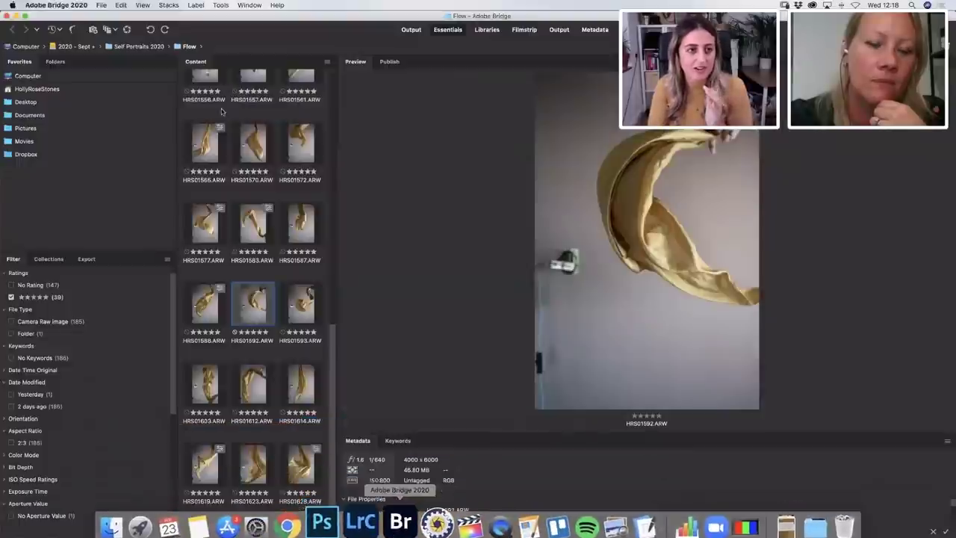
{"action": "left_click", "coordinate": [148, 46]}
{"action": "left_click", "coordinate": [75, 47]}
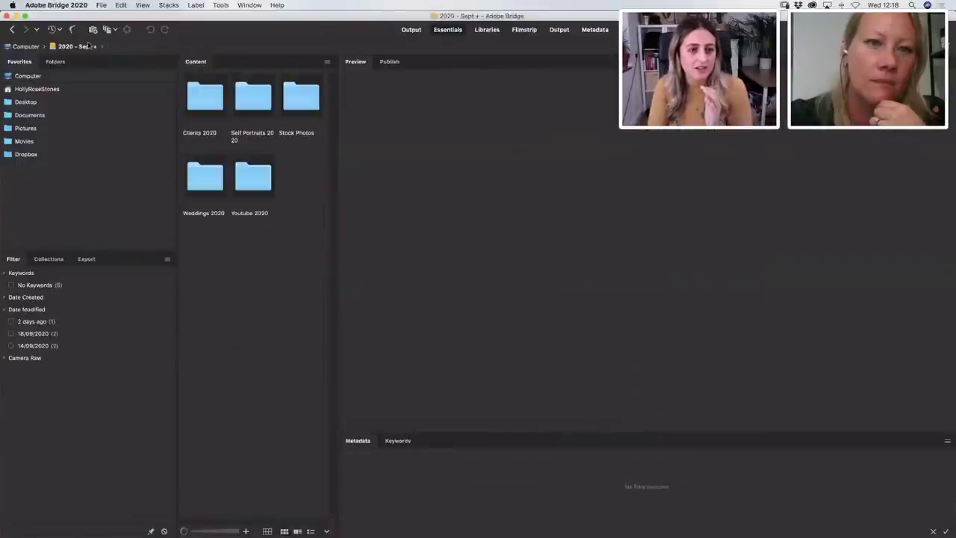
{"action": "double_click", "coordinate": [298, 96]}
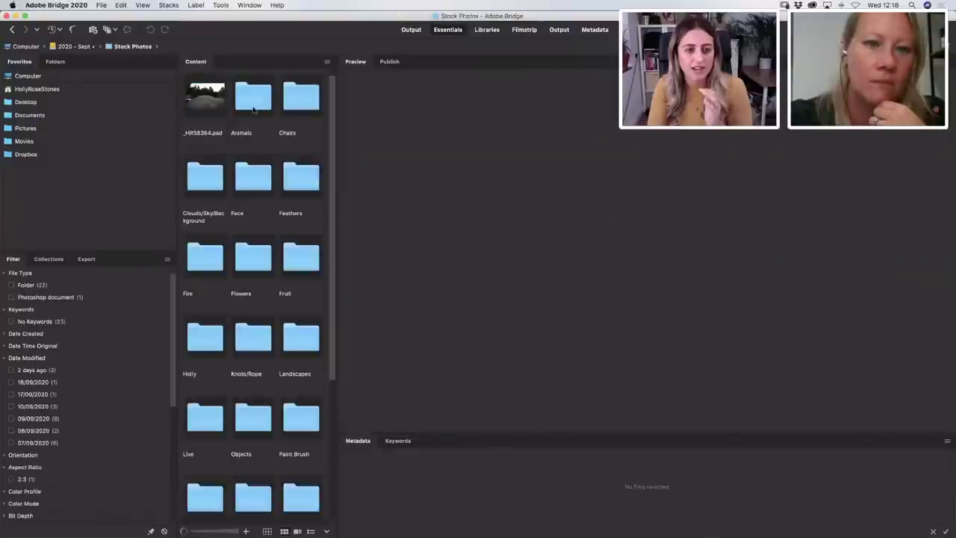
{"action": "left_click", "coordinate": [212, 106]}
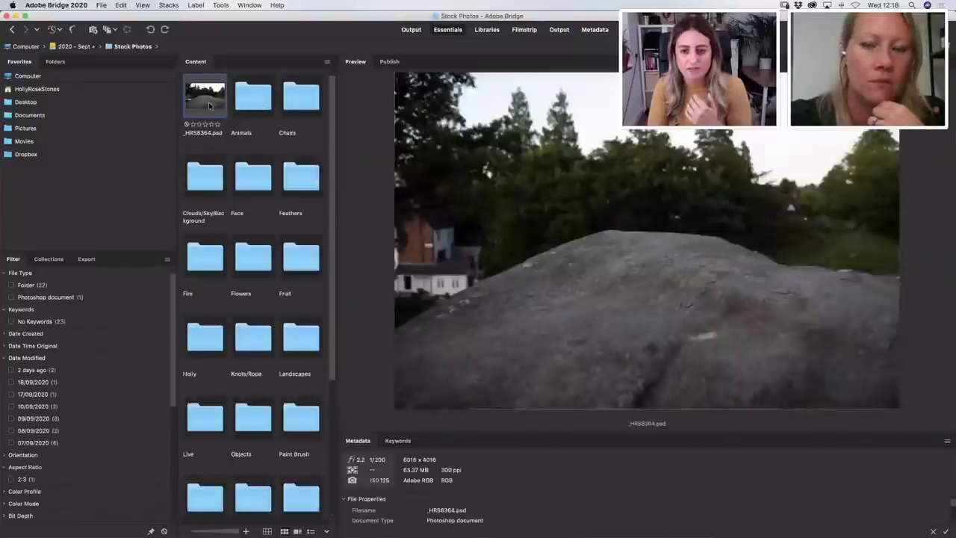
{"action": "left_click", "coordinate": [261, 100]}
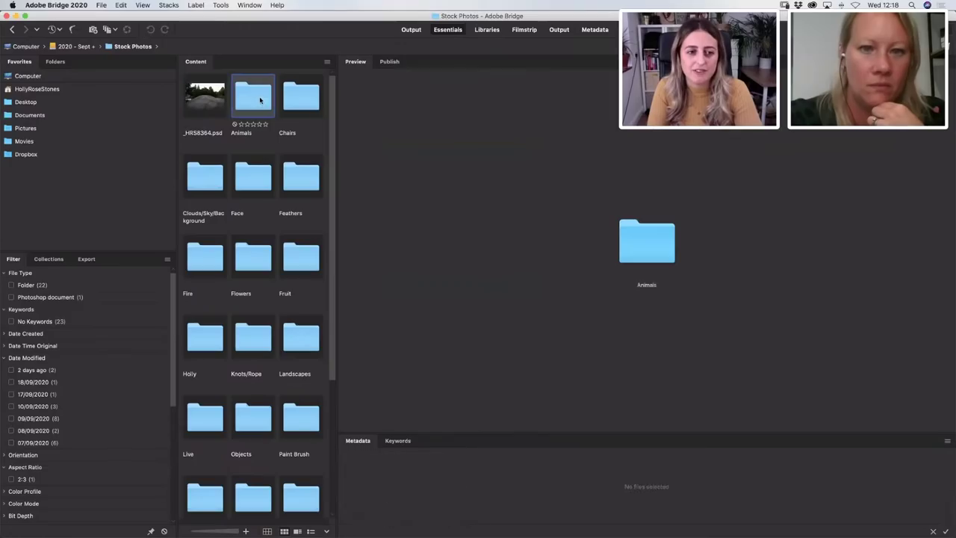
{"action": "left_click", "coordinate": [298, 102]}
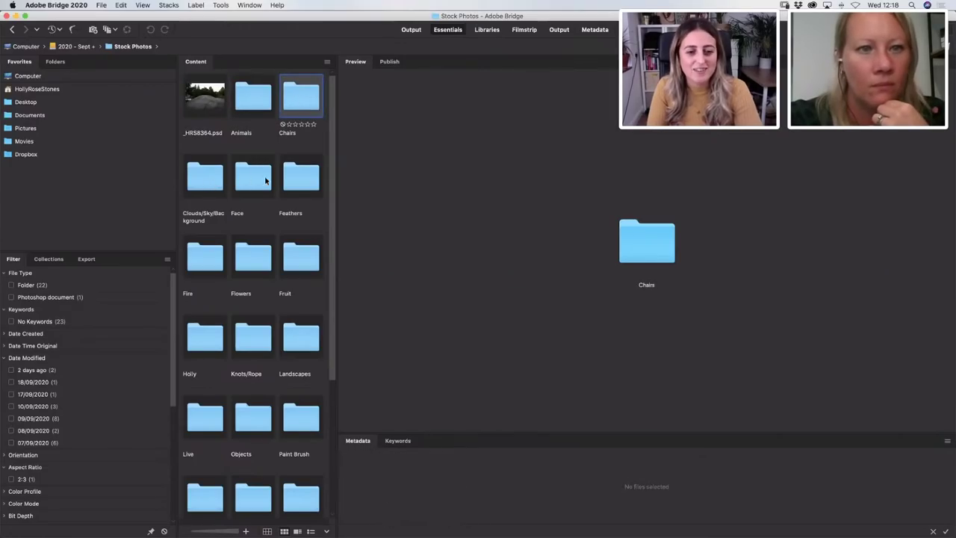
Open the Fire stock folder, preview the bonfire photo HRS08672.ARW, and return to the composite in Photoshop.
{"action": "double_click", "coordinate": [204, 258]}
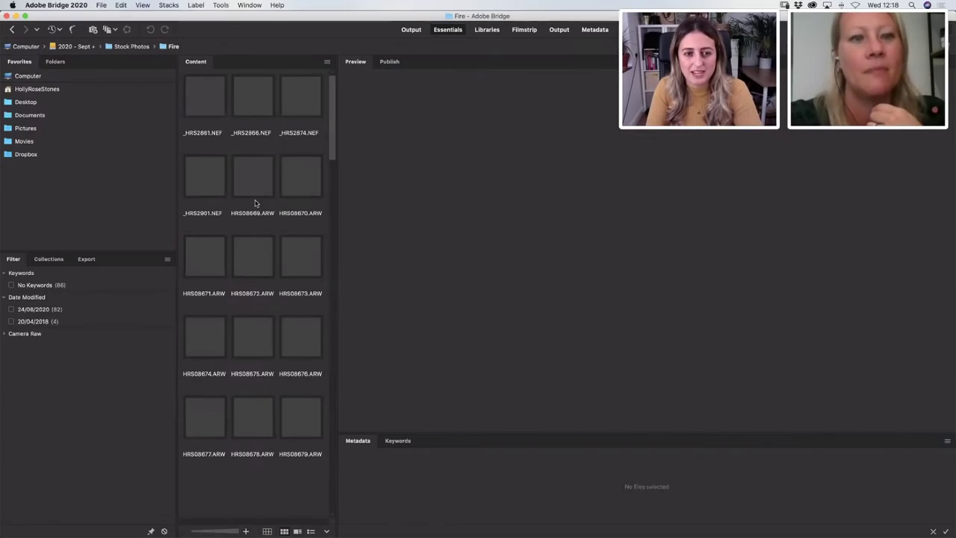
{"action": "left_click", "coordinate": [262, 187]}
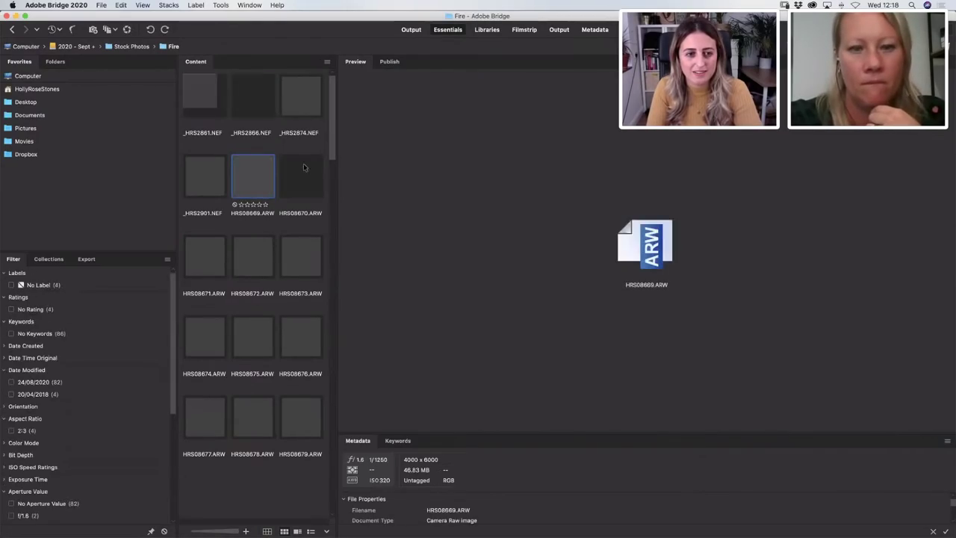
{"action": "left_click", "coordinate": [254, 260]}
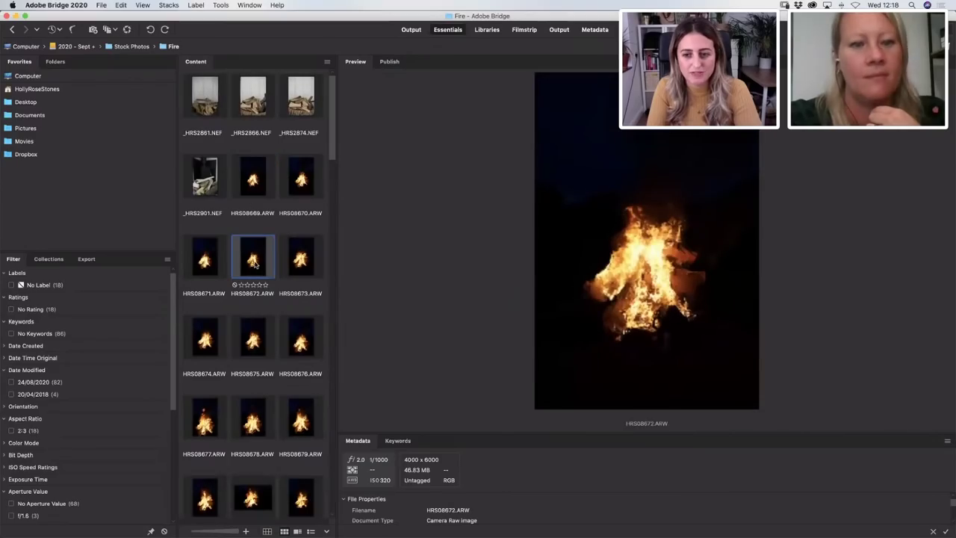
{"action": "left_click", "coordinate": [12, 29]}
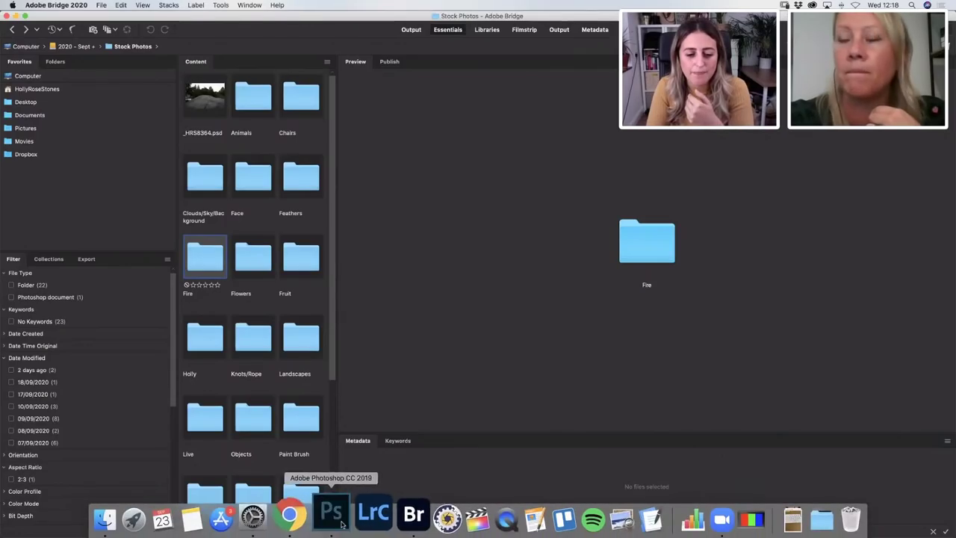
{"action": "left_click", "coordinate": [330, 532]}
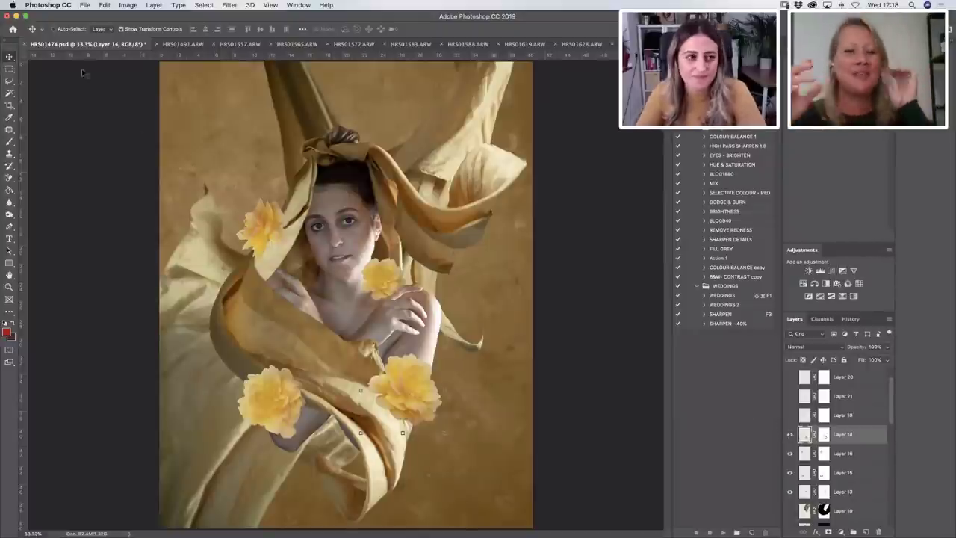
Scale the Layer 14 flower to about 62%, rotate it about 54°, and place it on the outer edge of the forearm.
{"action": "left_click_drag", "start_coordinate": [447, 347], "coordinate": [436, 390]}
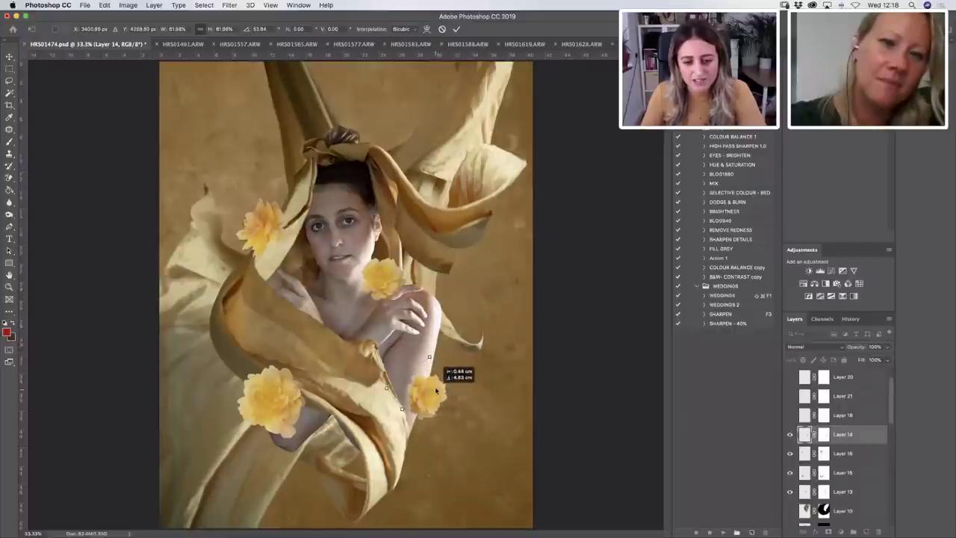
{"action": "key", "text": "Return"}
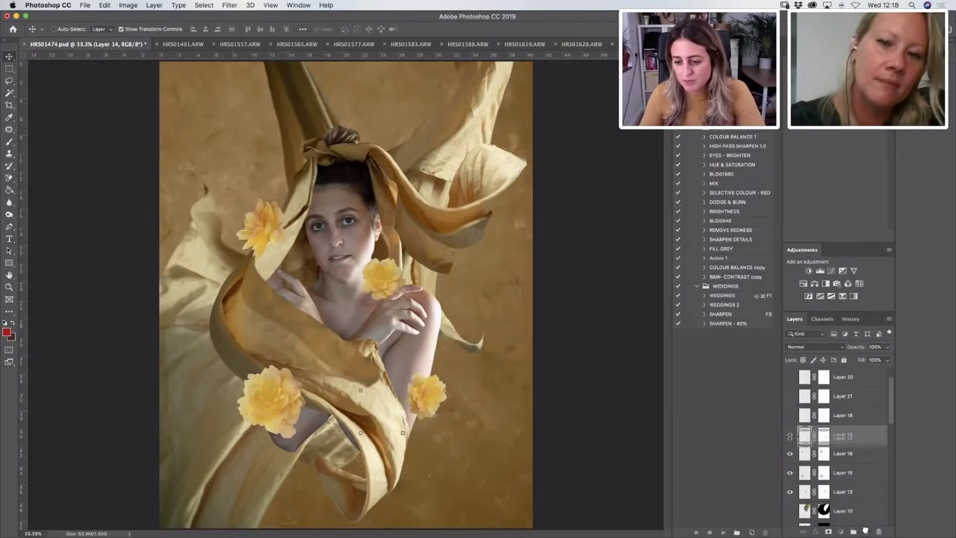
Duplicate the Layer 14 flower, make the copy smaller, rotate it, and place it on the hair under the fabric knot.
{"action": "key", "text": "super+j"}
{"action": "left_click_drag", "start_coordinate": [447, 378], "coordinate": [371, 135]}
{"action": "key", "text": "super+t"}
{"action": "key", "text": "Return"}
{"action": "key", "text": "super+t"}
{"action": "key", "text": "Return"}
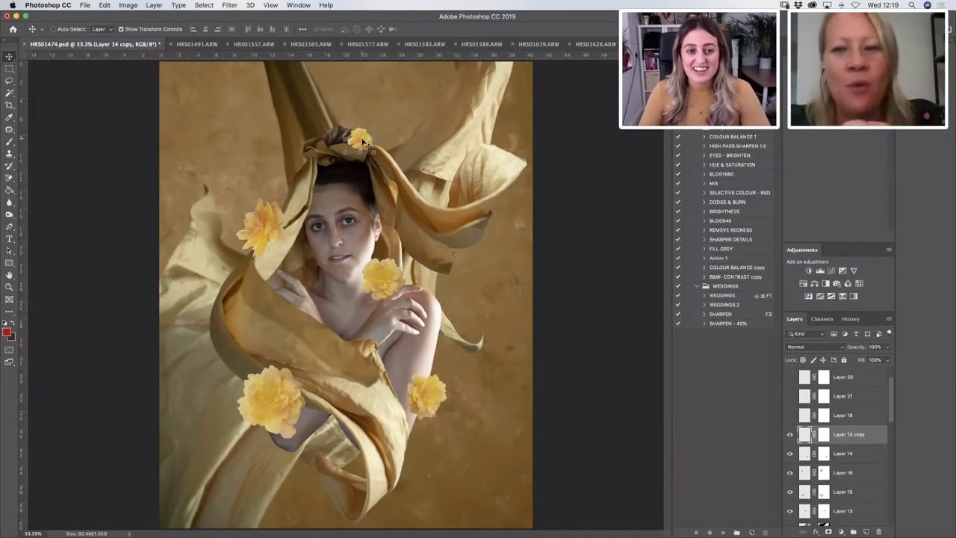
{"action": "mouse_move", "coordinate": [362, 142]}
{"action": "left_mouse_down"}
{"action": "mouse_move", "coordinate": [342, 157]}
{"action": "mouse_move", "coordinate": [360, 126]}
{"action": "mouse_move", "coordinate": [366, 136]}
{"action": "left_mouse_up"}
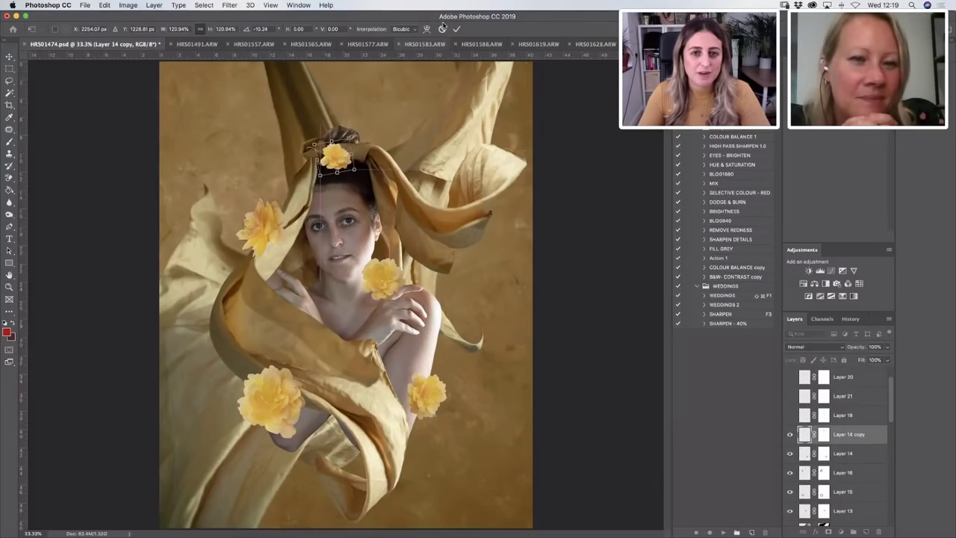
{"action": "left_click", "coordinate": [457, 29]}
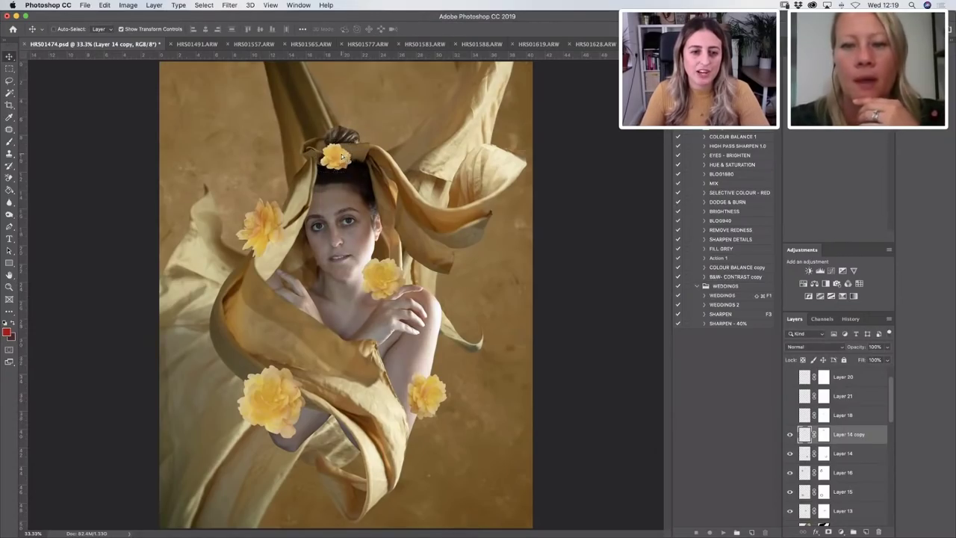
Shrink the copied flower further and reposition it over the fabric just beside the hair bun.
{"action": "left_click", "coordinate": [354, 139]}
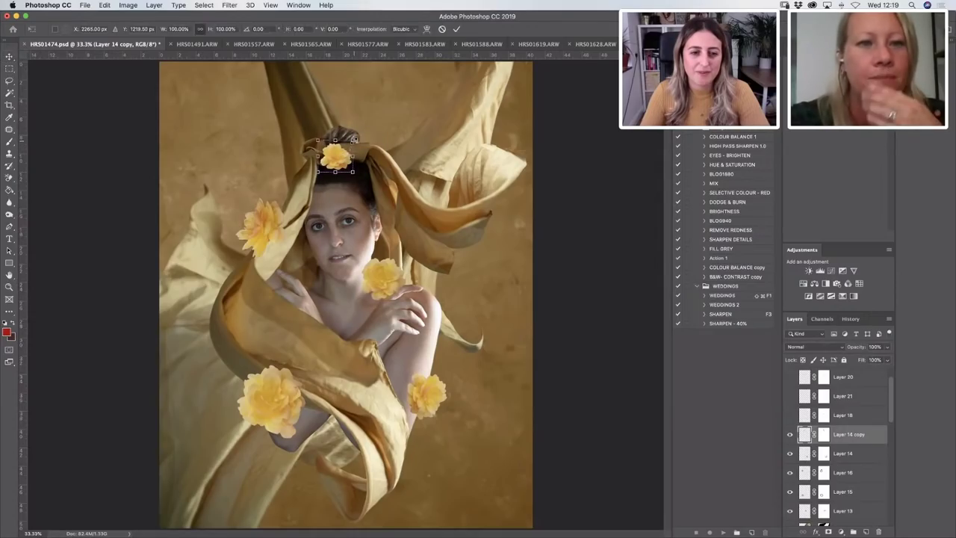
{"action": "left_click_drag", "start_coordinate": [354, 139], "coordinate": [338, 154]}
{"action": "key", "text": "Return"}
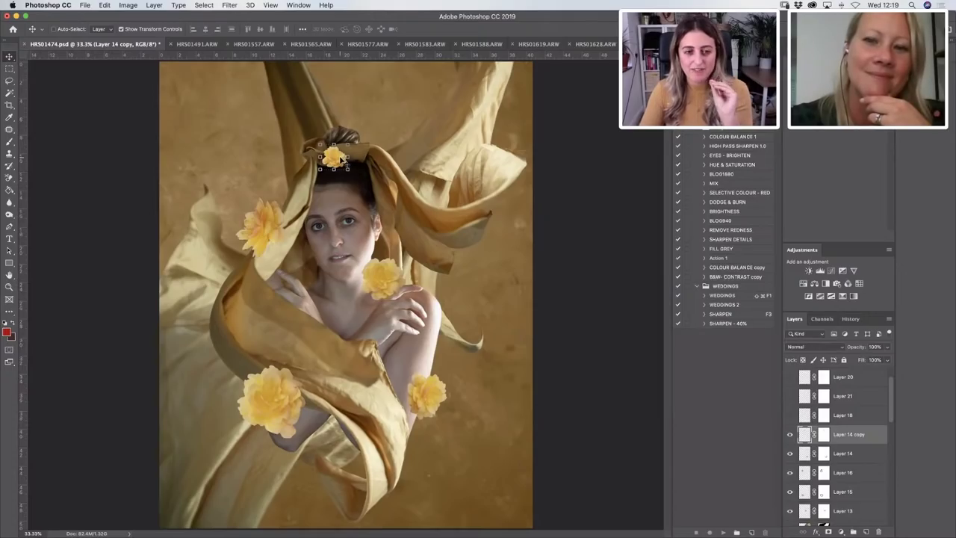
{"action": "left_click_drag", "start_coordinate": [340, 159], "coordinate": [373, 166]}
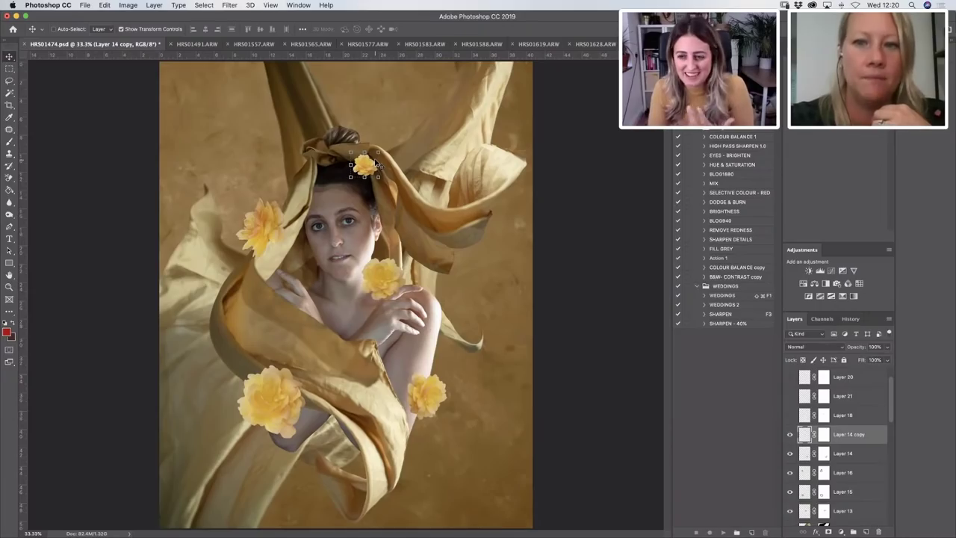
{"action": "left_click_drag", "start_coordinate": [376, 163], "coordinate": [326, 137]}
{"action": "key", "text": "super+t"}
{"action": "left_click", "coordinate": [457, 29]}
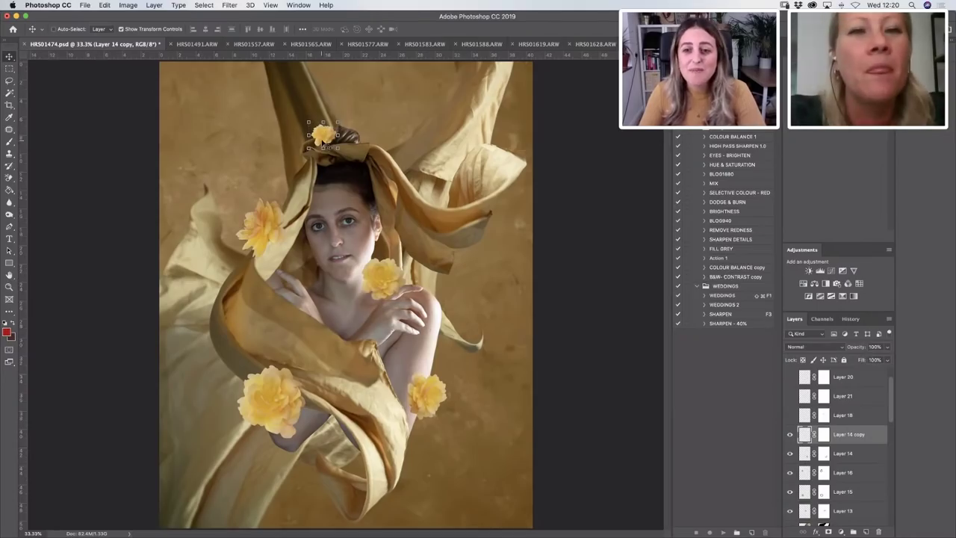
Select the Layer 14 flower, rotate and shrink it, and move it between the chin and the raised hand.
{"action": "left_click", "coordinate": [843, 453]}
{"action": "left_click_drag", "start_coordinate": [443, 394], "coordinate": [384, 246]}
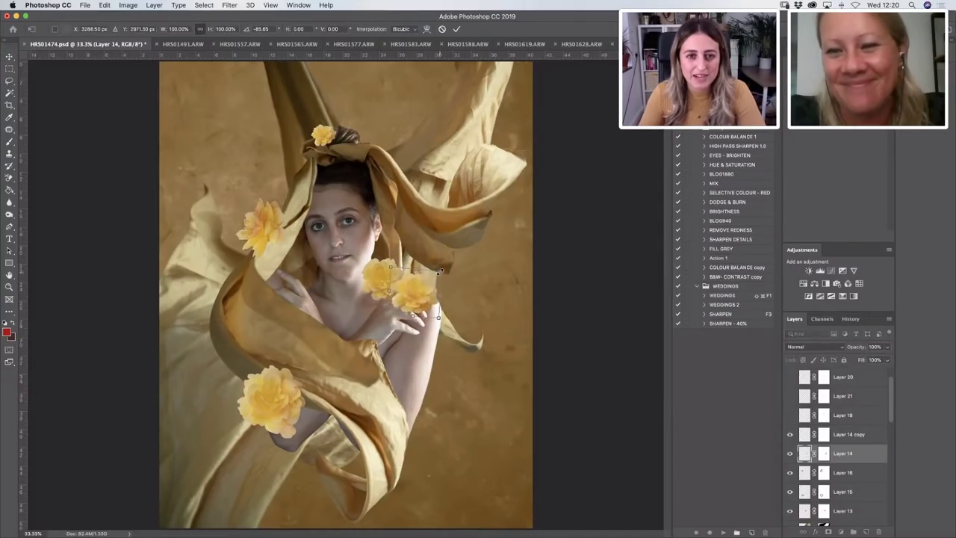
{"action": "left_click_drag", "start_coordinate": [443, 269], "coordinate": [320, 285]}
{"action": "key", "text": "Return"}
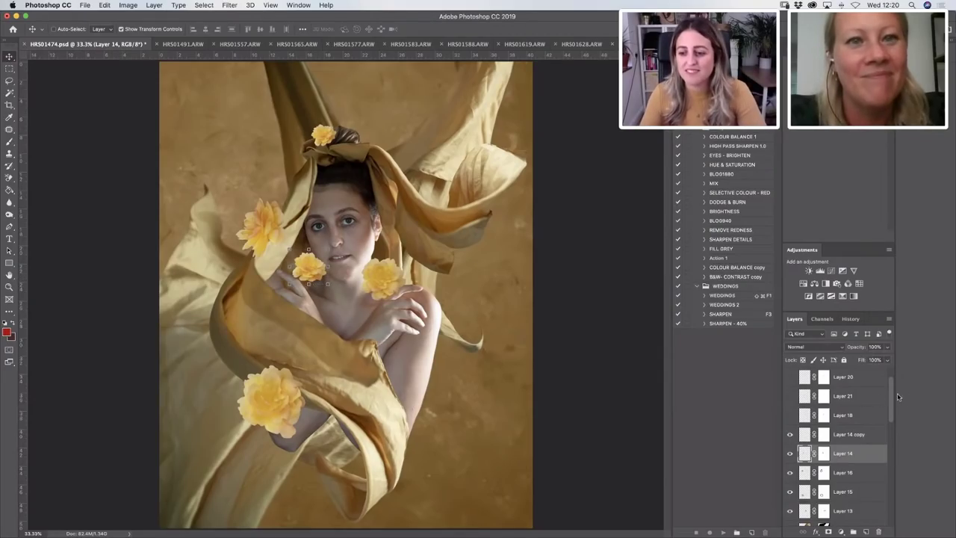
Shrink the Layer 16 flower and lower it along the fabric beside the face, then toggle Layer 14 off and on.
{"action": "scroll", "coordinate": [891, 404], "scroll_direction": "down", "scroll_amount": 2}
{"action": "left_click", "coordinate": [839, 435]}
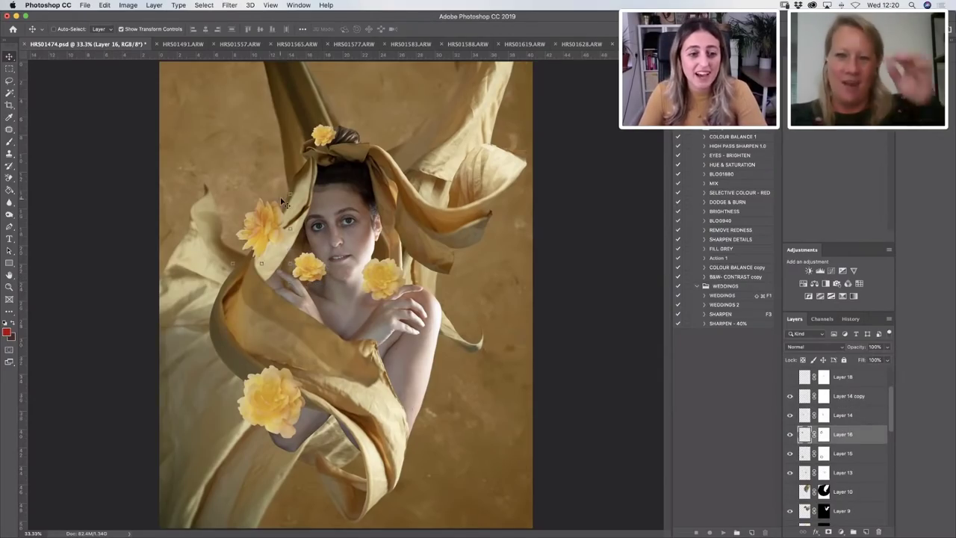
{"action": "left_click_drag", "start_coordinate": [290, 193], "coordinate": [269, 239]}
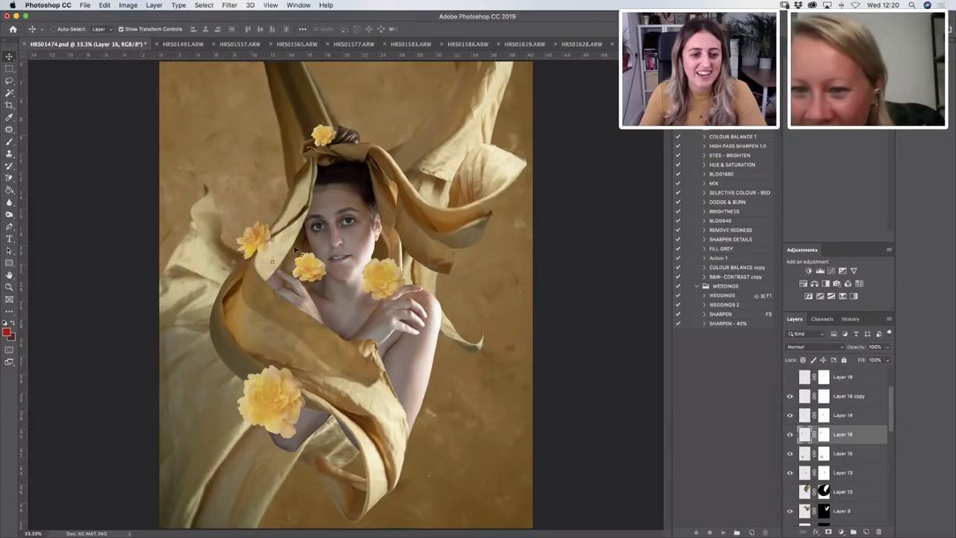
{"action": "left_click", "coordinate": [791, 416]}
{"action": "left_click", "coordinate": [792, 420]}
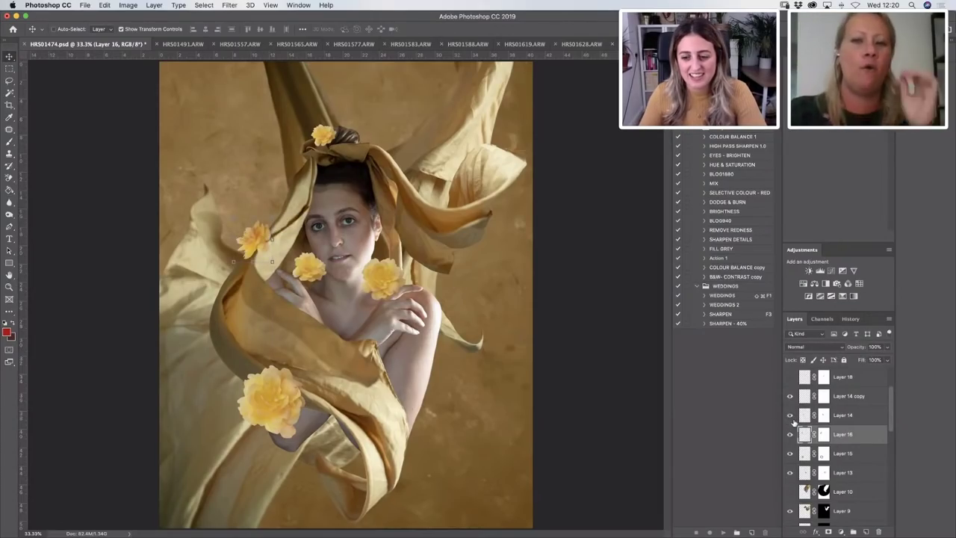
Move the Layer 14 flower from the chin up to the hair, just under the fabric wrapped around the head.
{"action": "left_click", "coordinate": [845, 415]}
{"action": "left_click_drag", "start_coordinate": [317, 268], "coordinate": [366, 163]}
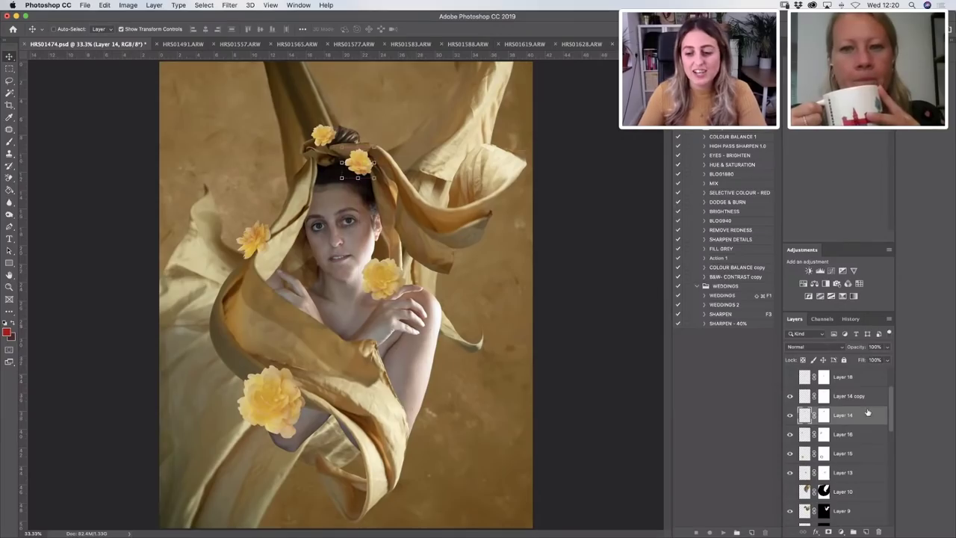
Select the Layer 13 flower, shrink it, and move it from the shoulder to the outer fabric edge beyond the opposite arm.
{"action": "left_click_drag", "start_coordinate": [892, 411], "coordinate": [892, 422]}
{"action": "left_click", "coordinate": [856, 417]}
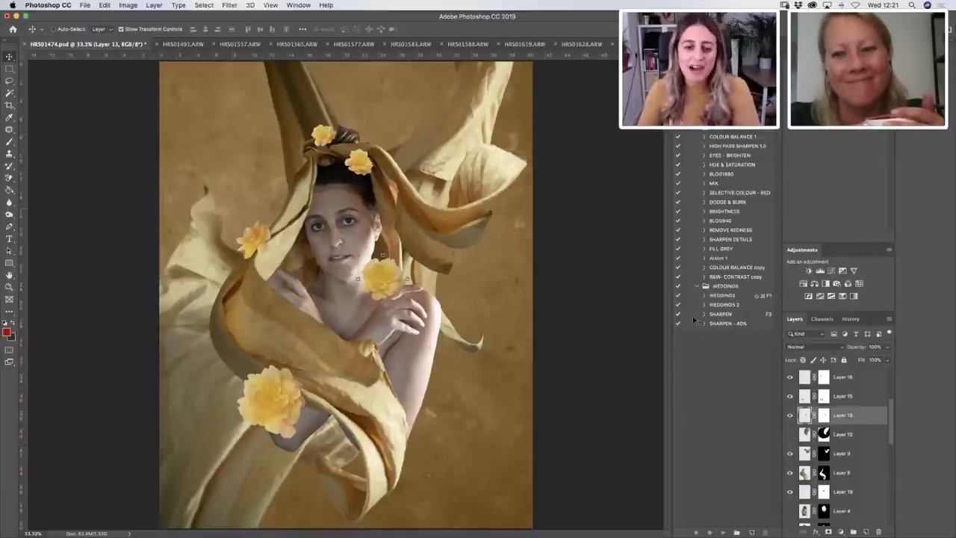
{"action": "key", "text": "super+t"}
{"action": "left_click_drag", "start_coordinate": [407, 256], "coordinate": [231, 293]}
{"action": "left_click", "coordinate": [457, 29]}
{"action": "key", "text": "ctrl+t"}
{"action": "key", "text": "Return"}
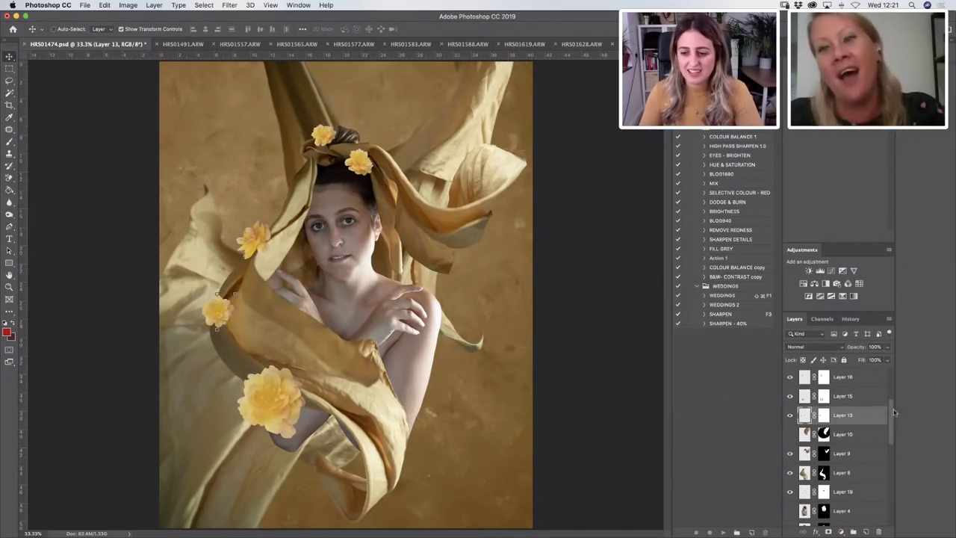
{"action": "left_click_drag", "start_coordinate": [896, 413], "coordinate": [892, 401]}
{"action": "scroll", "coordinate": [892, 401], "scroll_direction": "up", "scroll_amount": 1}
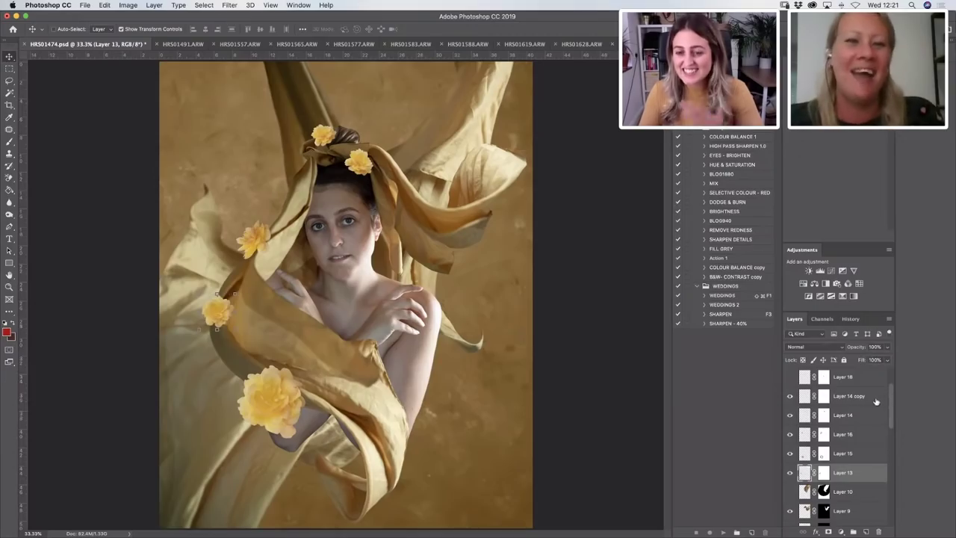
{"action": "left_click", "coordinate": [860, 397]}
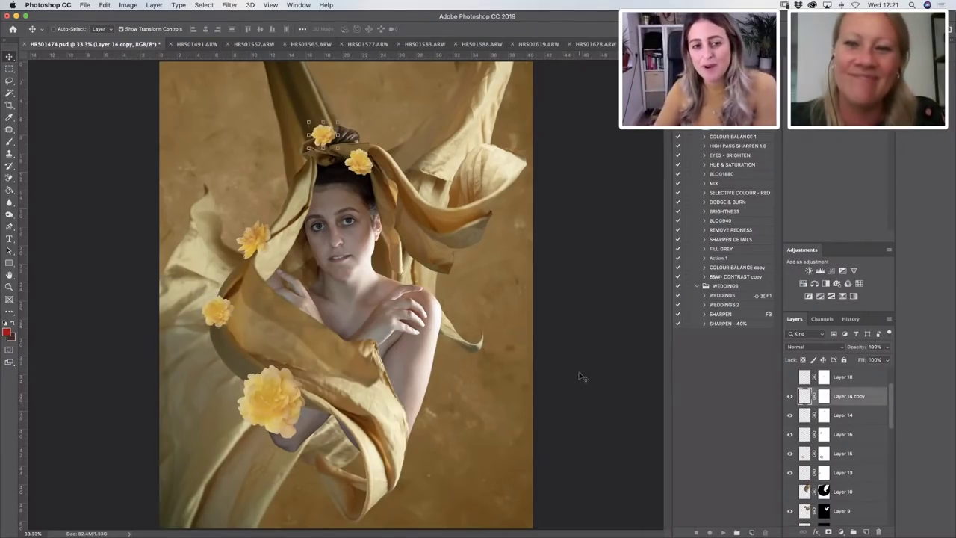
{"action": "left_click_drag", "start_coordinate": [891, 395], "coordinate": [891, 381]}
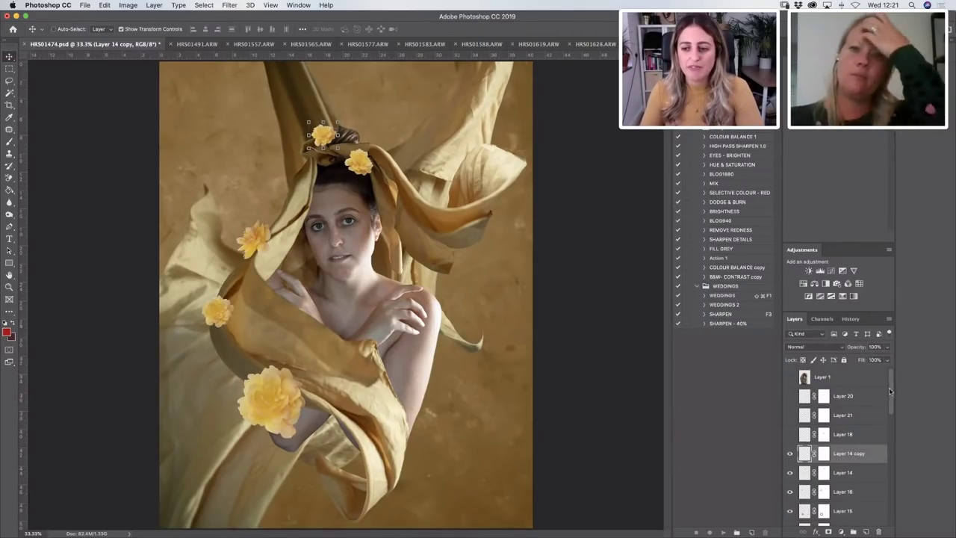
{"action": "left_click_drag", "start_coordinate": [890, 390], "coordinate": [890, 406]}
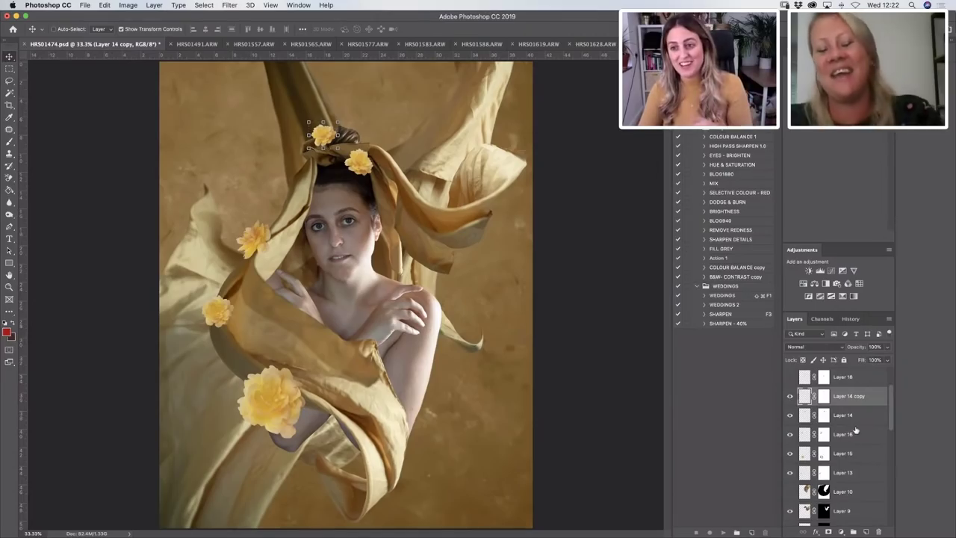
{"action": "left_click_drag", "start_coordinate": [895, 408], "coordinate": [893, 420]}
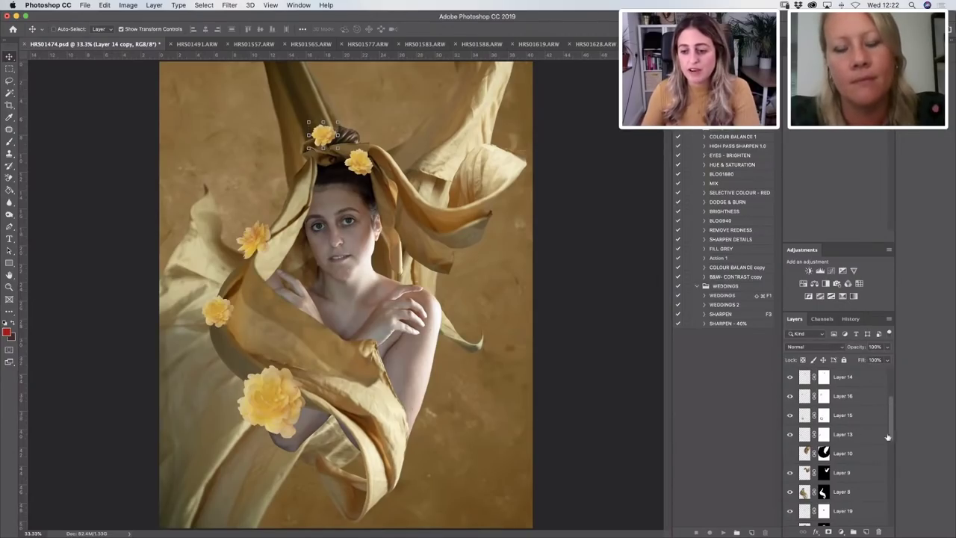
Shrink the large Layer 15 flower and raise it slightly along the fabric edge near the elbow.
{"action": "mouse_move", "coordinate": [891, 415]}
{"action": "left_mouse_down"}
{"action": "mouse_move", "coordinate": [892, 452]}
{"action": "mouse_move", "coordinate": [892, 419]}
{"action": "left_mouse_up"}
{"action": "left_click", "coordinate": [844, 404]}
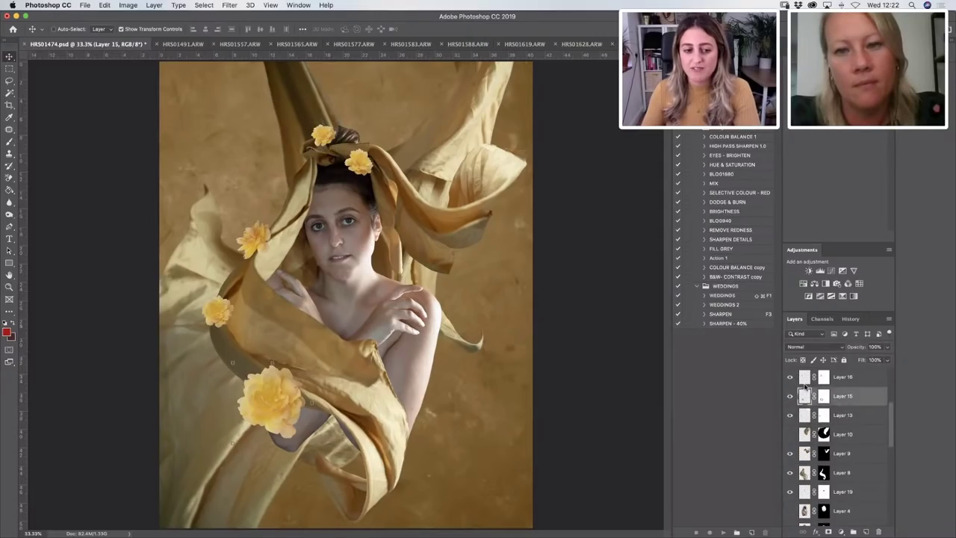
{"action": "left_click_drag", "start_coordinate": [314, 364], "coordinate": [305, 372]}
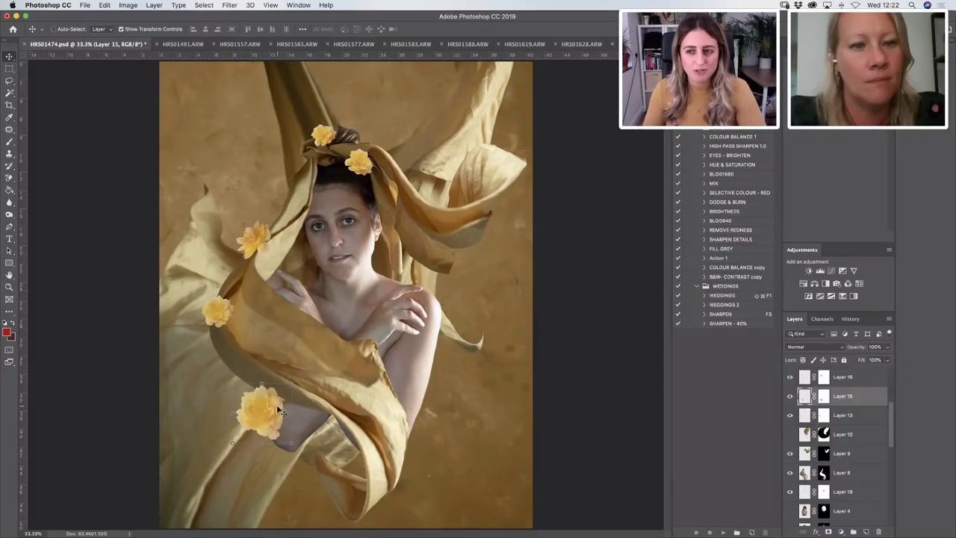
{"action": "mouse_move", "coordinate": [284, 408]}
{"action": "left_mouse_down"}
{"action": "mouse_move", "coordinate": [291, 373]}
{"action": "mouse_move", "coordinate": [282, 400]}
{"action": "left_mouse_up"}
{"action": "key", "text": "Return"}
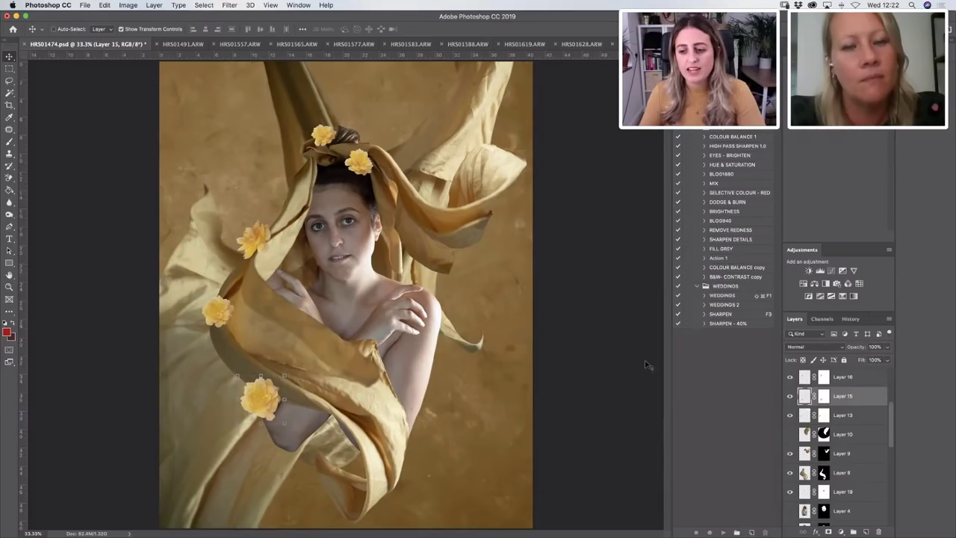
Duplicate the Layer 15 flower, place the copy above the hand on the shoulder, and rotate it.
{"action": "left_click_drag", "start_coordinate": [870, 405], "coordinate": [864, 530]}
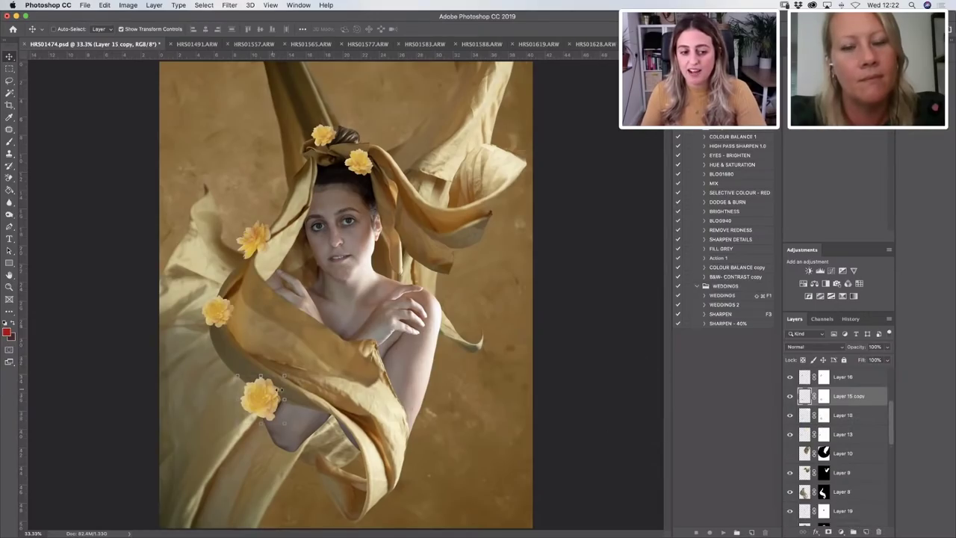
{"action": "left_click_drag", "start_coordinate": [277, 390], "coordinate": [437, 320]}
{"action": "key", "text": "ctrl+t"}
{"action": "key", "text": "Return"}
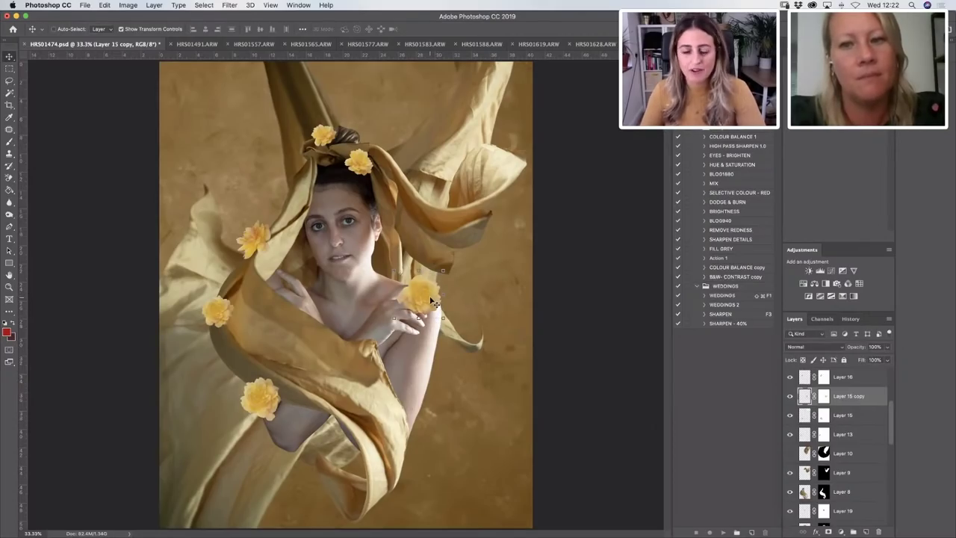
Move the flower copy up to the fabric fold beside the head and tuck it behind the fabric by placing its layer beneath Layer 8.
{"action": "left_click_drag", "start_coordinate": [438, 299], "coordinate": [443, 203]}
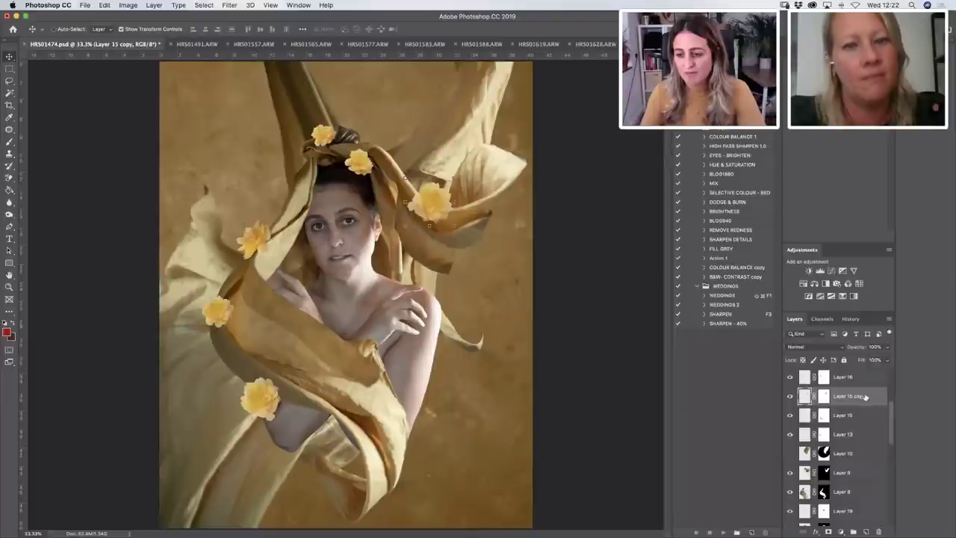
{"action": "left_click_drag", "start_coordinate": [866, 397], "coordinate": [890, 434]}
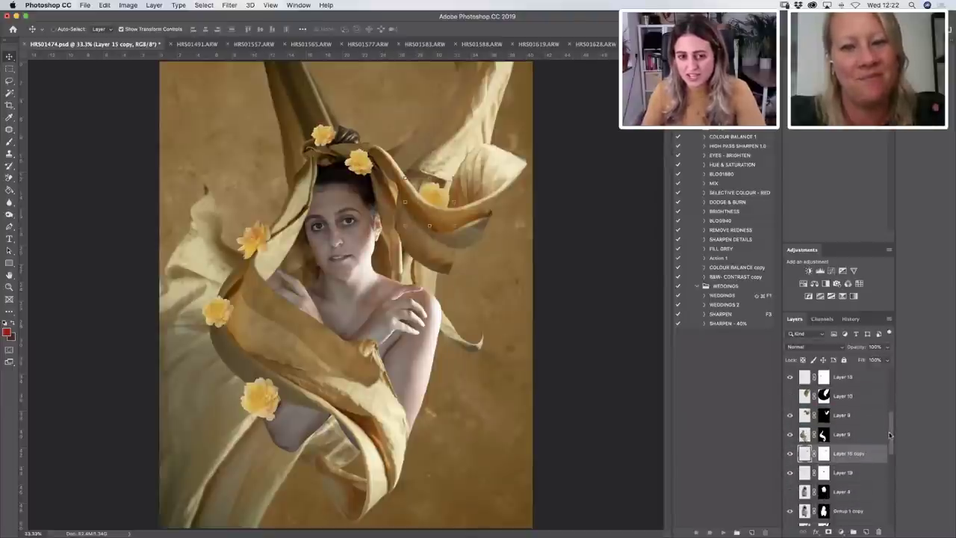
{"action": "left_click_drag", "start_coordinate": [441, 196], "coordinate": [432, 188]}
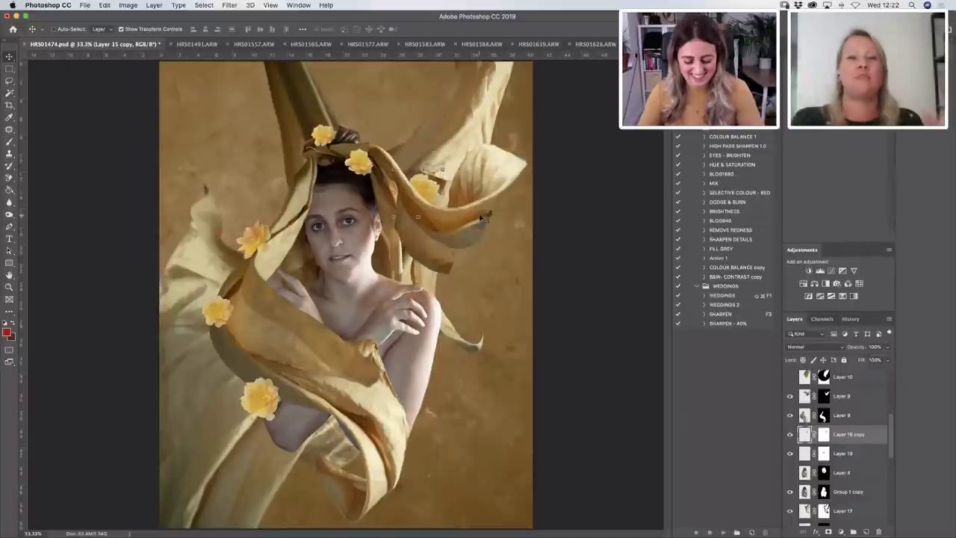
Paint black on the Layer 7 mask with an enlarged brush to hide the fabric strip rising above the head.
{"action": "scroll", "coordinate": [892, 434], "scroll_direction": "down", "scroll_amount": 3}
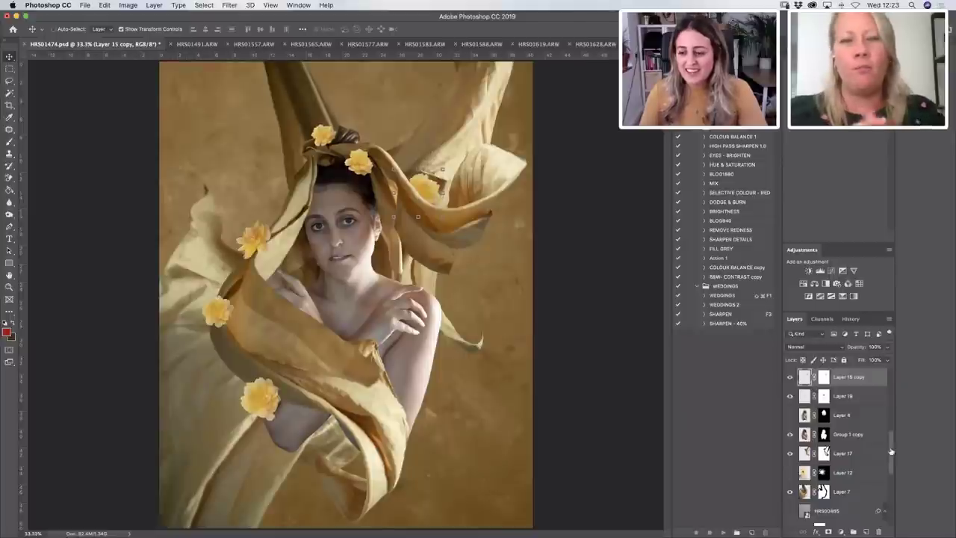
{"action": "left_click", "coordinate": [823, 492]}
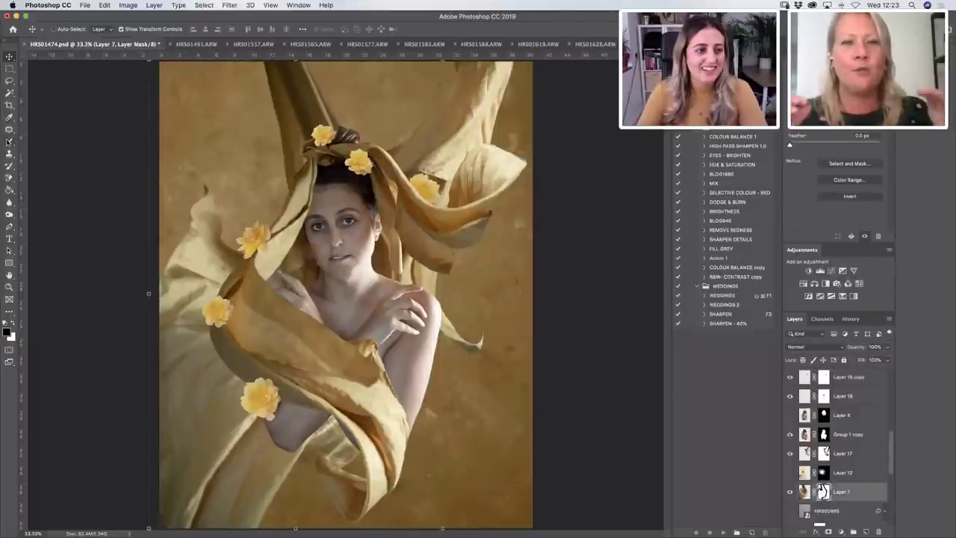
{"action": "key", "text": "b"}
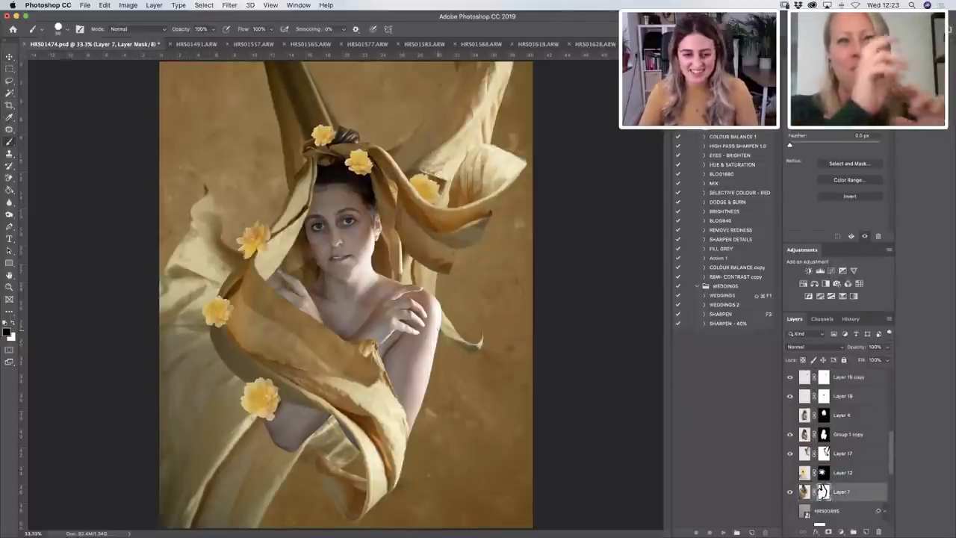
{"action": "key", "text": "bracketright"}
{"action": "key", "text": "bracketright"}
{"action": "key", "text": "bracketright"}
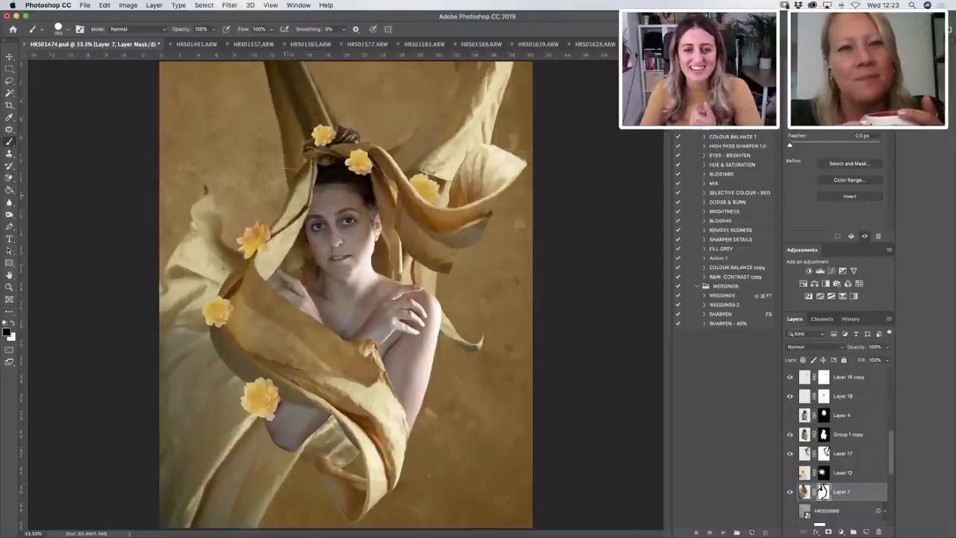
{"action": "mouse_move", "coordinate": [290, 180]}
{"action": "left_mouse_down"}
{"action": "mouse_move", "coordinate": [328, 123]}
{"action": "mouse_move", "coordinate": [323, 101]}
{"action": "mouse_move", "coordinate": [273, 68]}
{"action": "left_mouse_up"}
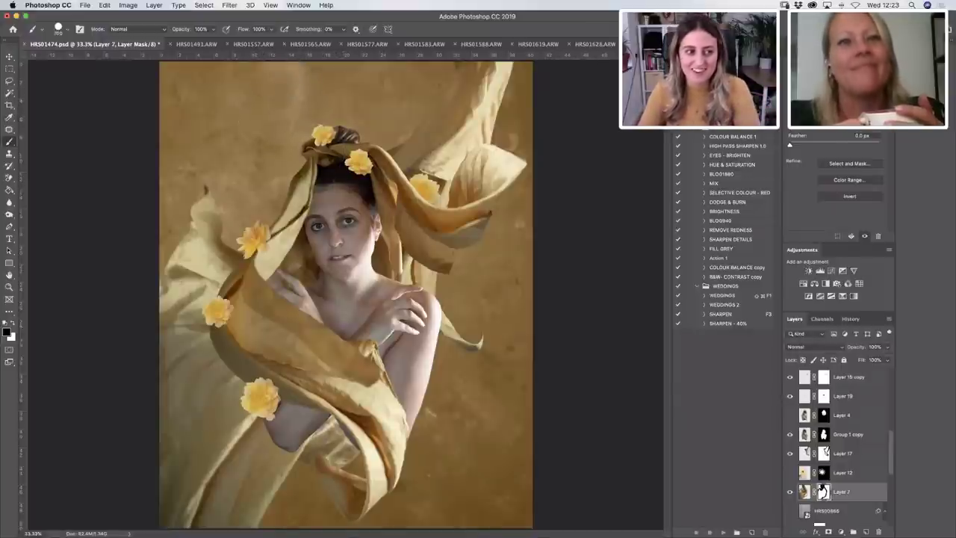
{"action": "left_click", "coordinate": [66, 30]}
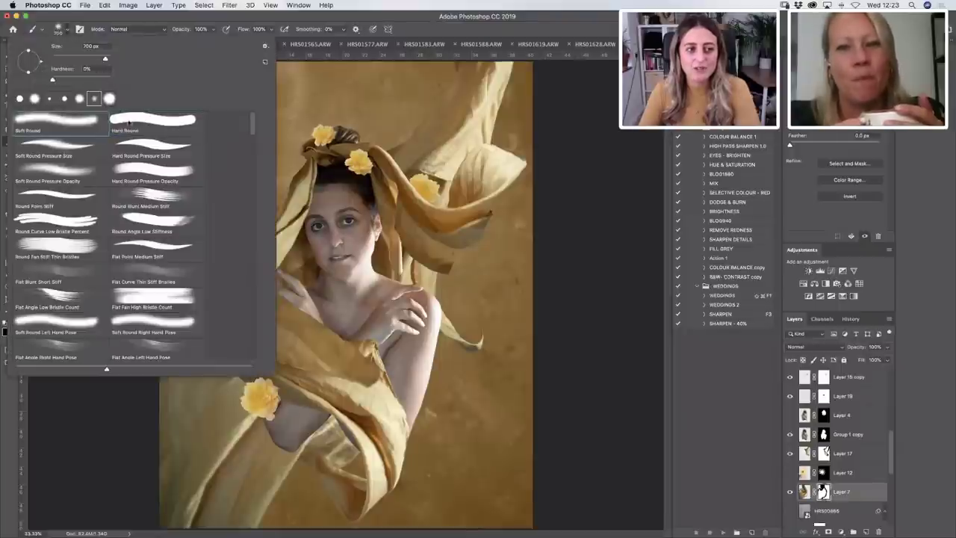
{"action": "key", "text": "Return"}
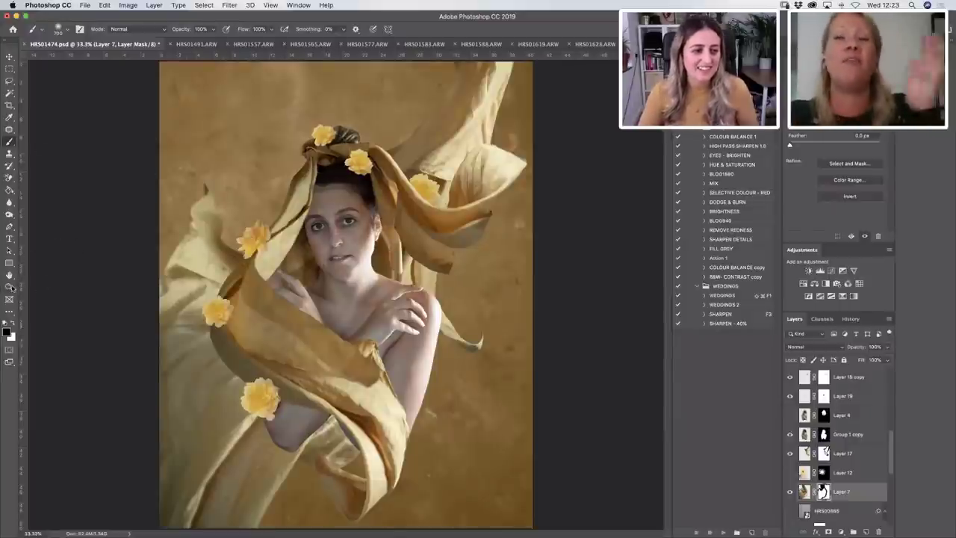
{"action": "key", "text": "z"}
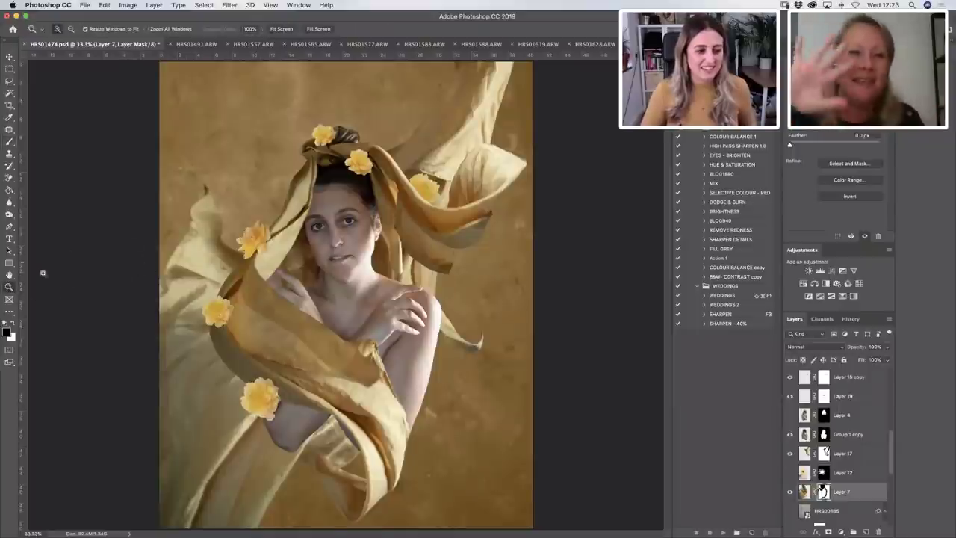
{"action": "left_click", "coordinate": [155, 241], "text": "alt"}
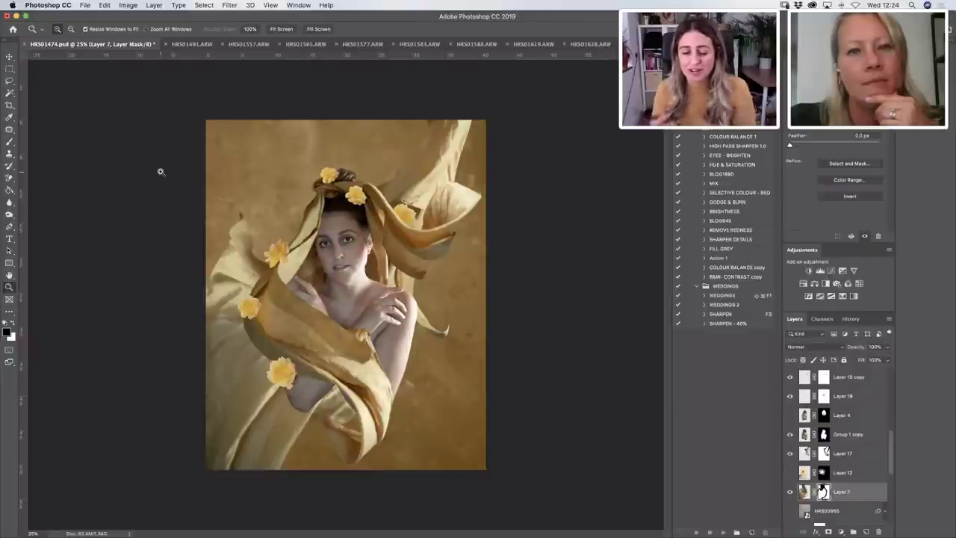
{"action": "left_click", "coordinate": [284, 212]}
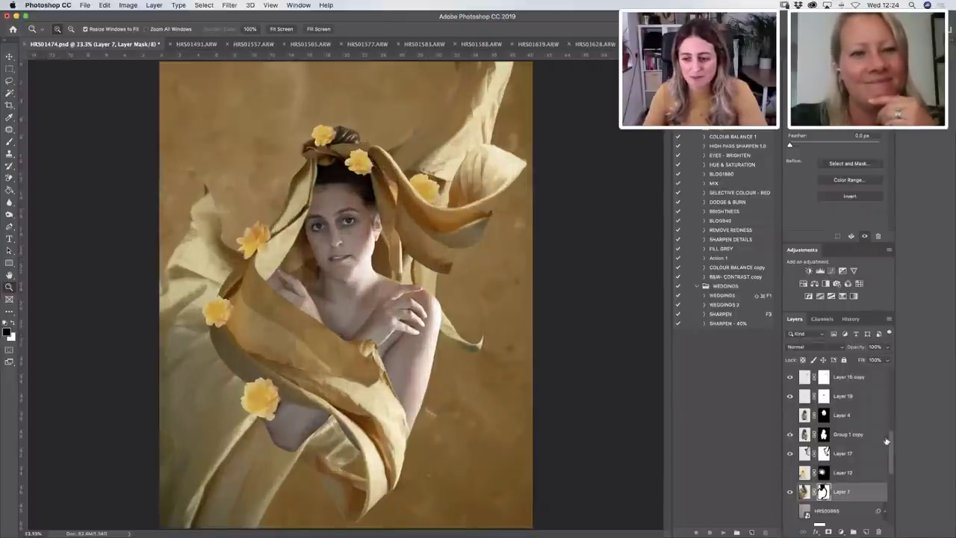
{"action": "left_click_drag", "start_coordinate": [893, 447], "coordinate": [898, 435]}
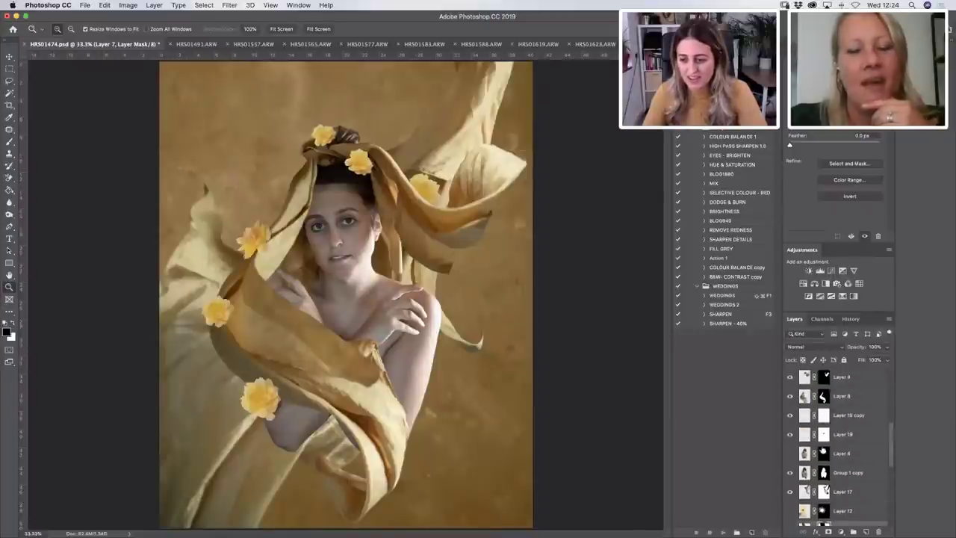
{"action": "scroll", "coordinate": [891, 433], "scroll_direction": "down", "scroll_amount": 2}
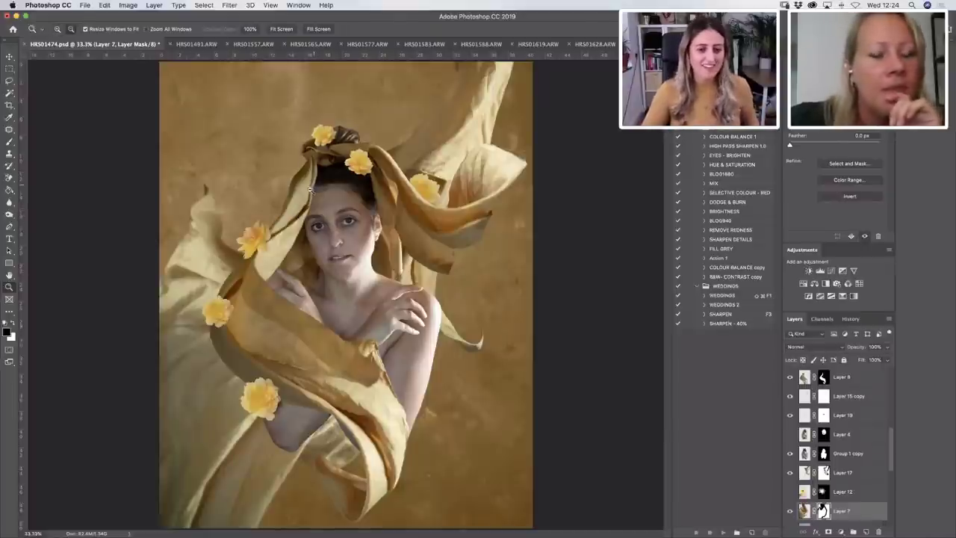
Duplicate the Layer 15 flower again, move the copy up to the fabric beside the hair, and rotate it.
{"action": "left_click", "coordinate": [259, 209], "text": "alt"}
{"action": "scroll", "coordinate": [891, 429], "scroll_direction": "up", "scroll_amount": 3}
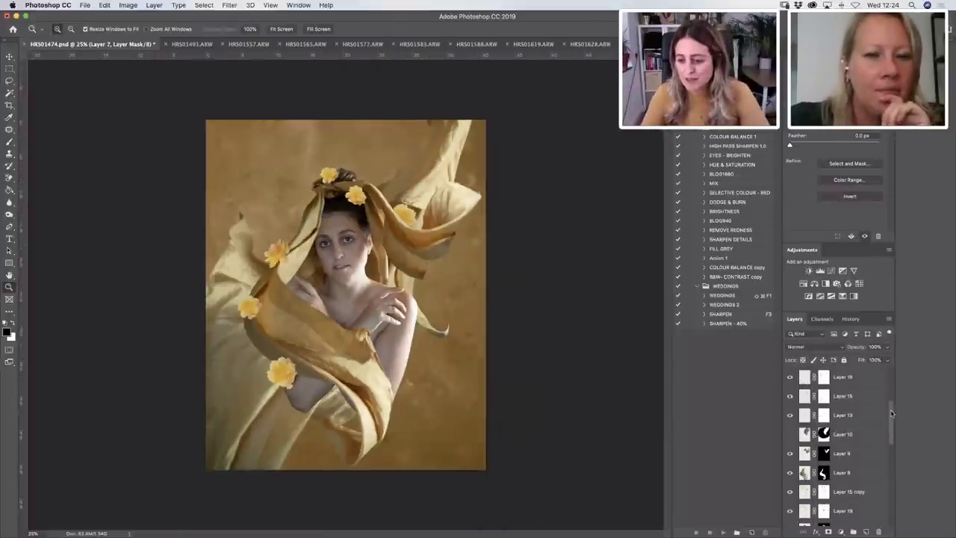
{"action": "left_click", "coordinate": [851, 397]}
{"action": "left_click_drag", "start_coordinate": [850, 399], "coordinate": [866, 532]}
{"action": "left_click", "coordinate": [10, 56]}
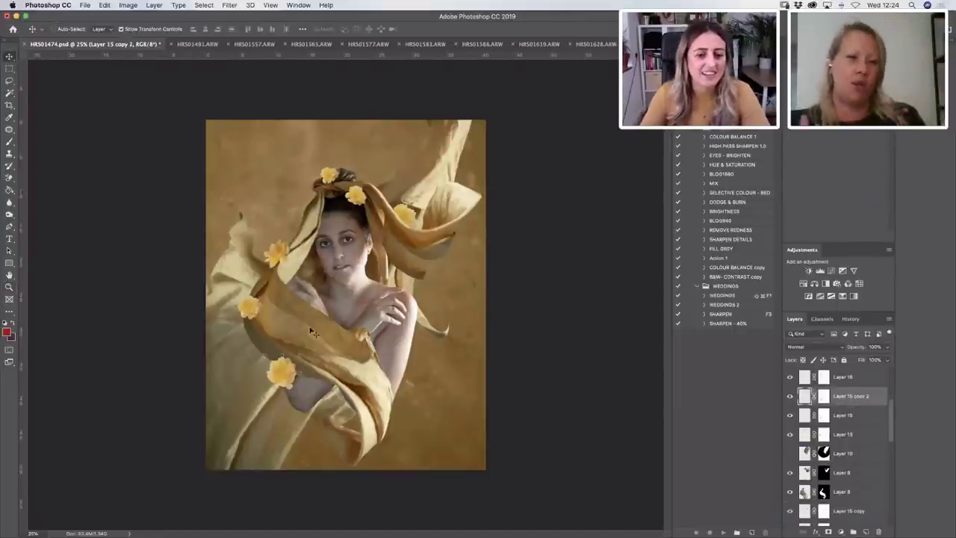
{"action": "left_click_drag", "start_coordinate": [293, 371], "coordinate": [322, 209]}
{"action": "key", "text": "ctrl+t"}
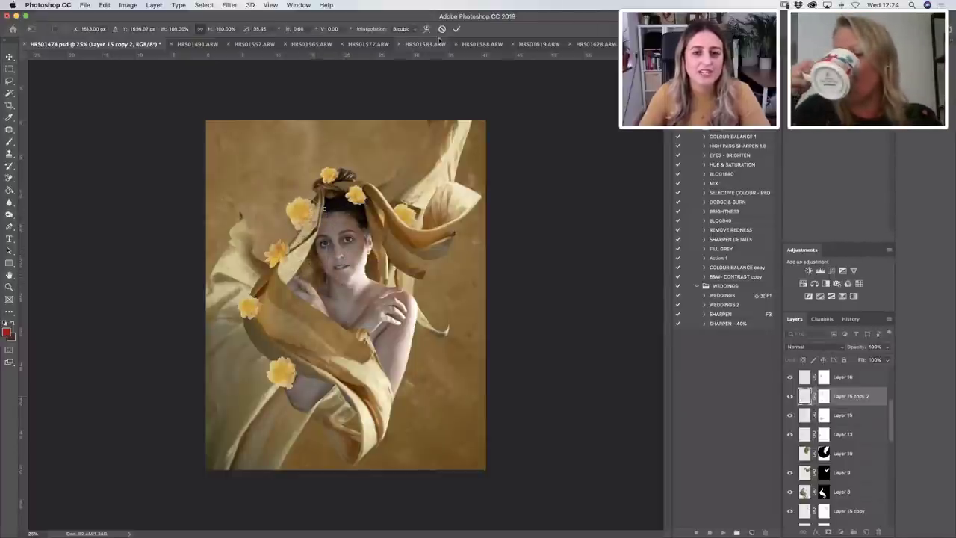
{"action": "left_click", "coordinate": [457, 28]}
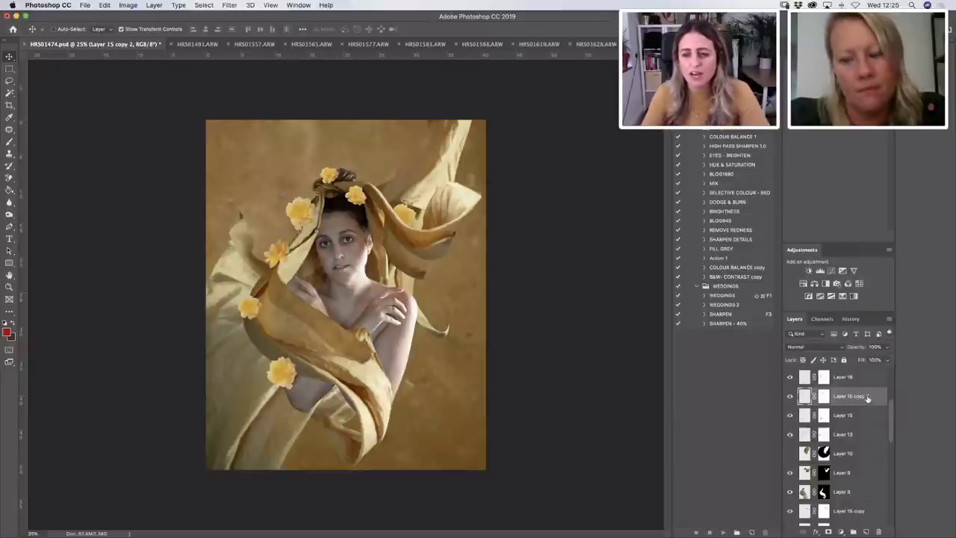
Place Layer 15 copy 2 directly beneath Layer 19 to tuck its flower behind the fabric, and rotate the flower.
{"action": "left_click_drag", "start_coordinate": [872, 396], "coordinate": [861, 473]}
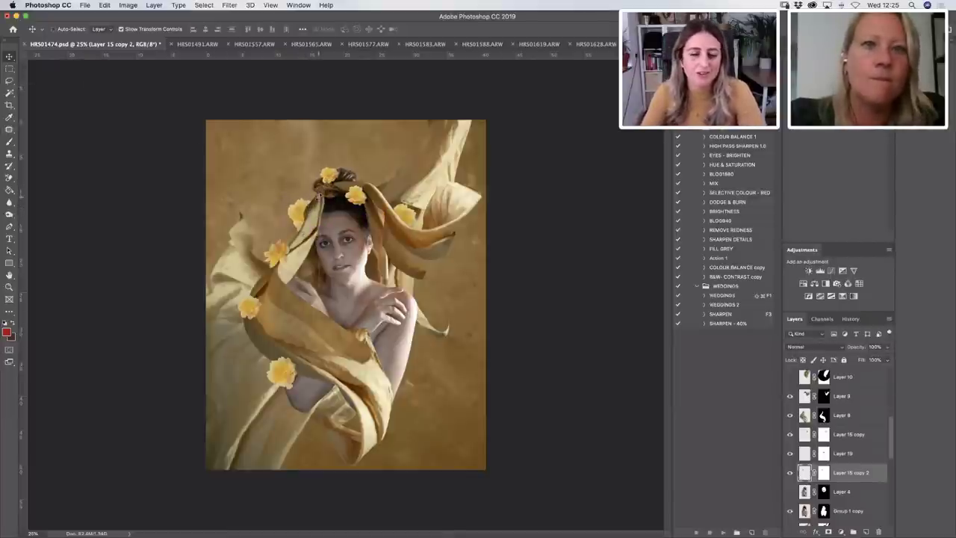
{"action": "key", "text": "super+t"}
{"action": "left_click_drag", "start_coordinate": [319, 195], "coordinate": [263, 211]}
{"action": "left_click", "coordinate": [457, 28]}
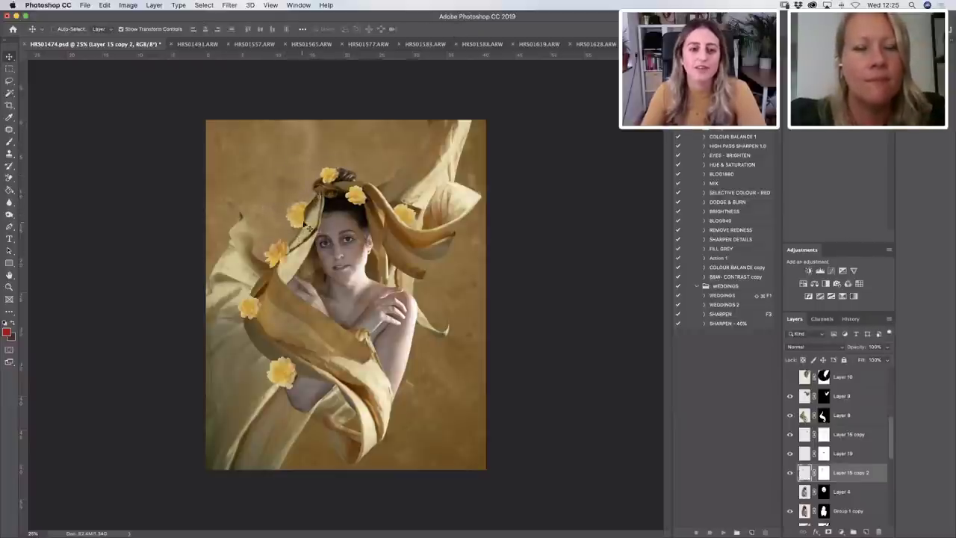
Rotate the Layer 15 copy 2 flower further and reposition it partly behind the fabric fold beside the hair.
{"action": "key", "text": "super+t"}
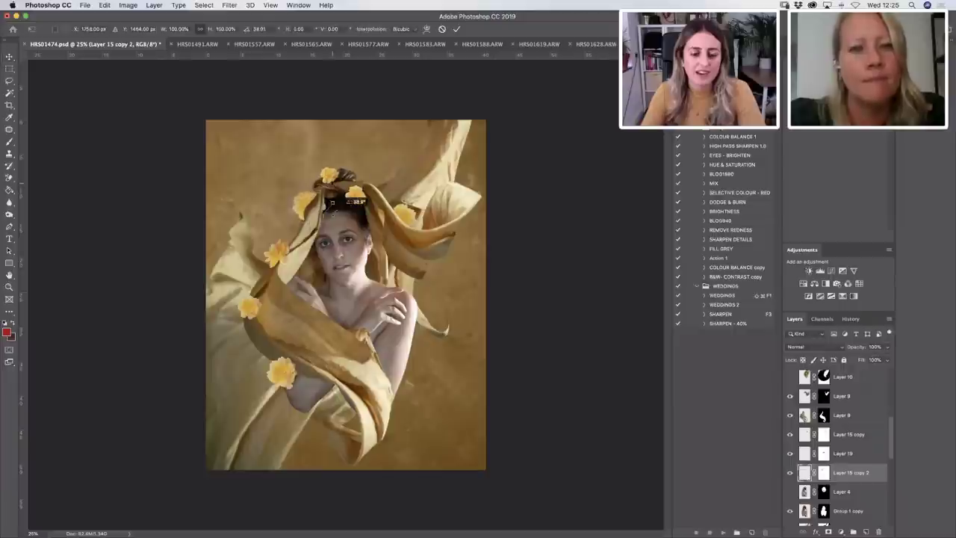
{"action": "left_click_drag", "start_coordinate": [333, 183], "coordinate": [329, 219]}
{"action": "left_click", "coordinate": [456, 28]}
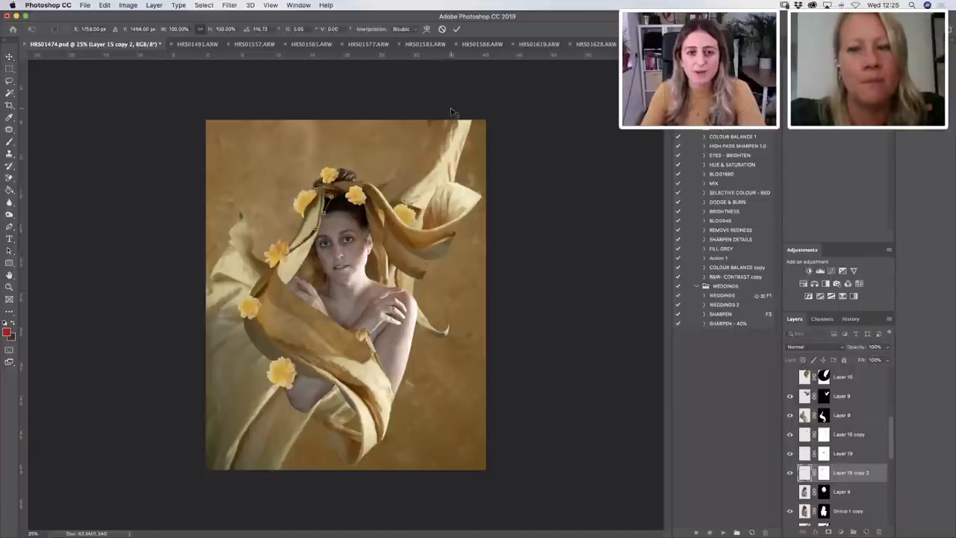
{"action": "mouse_move", "coordinate": [599, 28]}
{"action": "left_mouse_down"}
{"action": "mouse_move", "coordinate": [599, 57]}
{"action": "mouse_move", "coordinate": [599, 28]}
{"action": "left_mouse_up"}
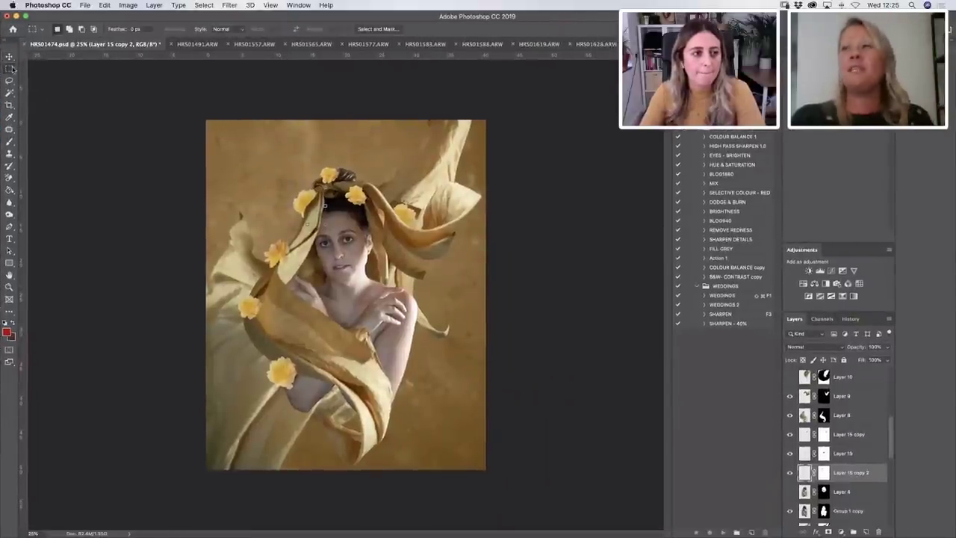
{"action": "left_click_drag", "start_coordinate": [303, 201], "coordinate": [297, 213]}
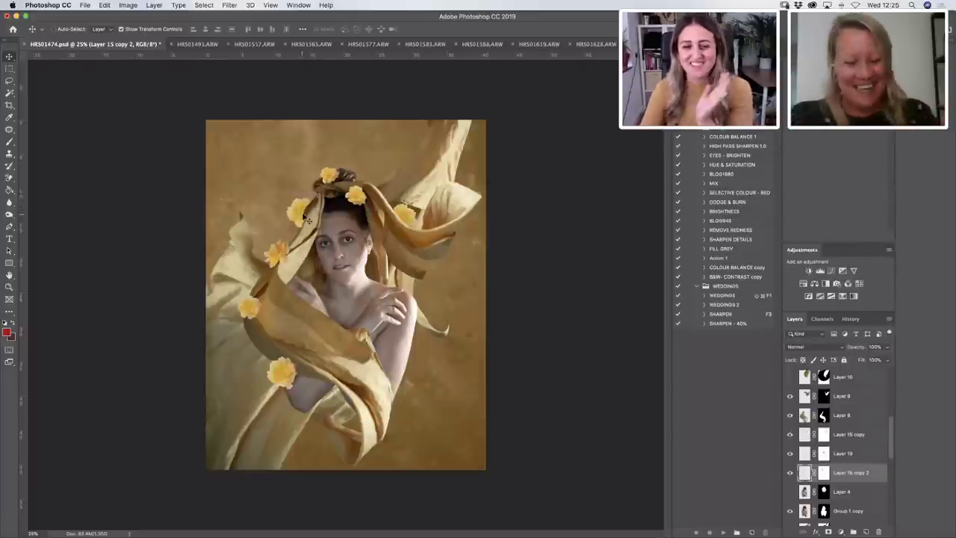
{"action": "left_click_drag", "start_coordinate": [301, 210], "coordinate": [300, 210]}
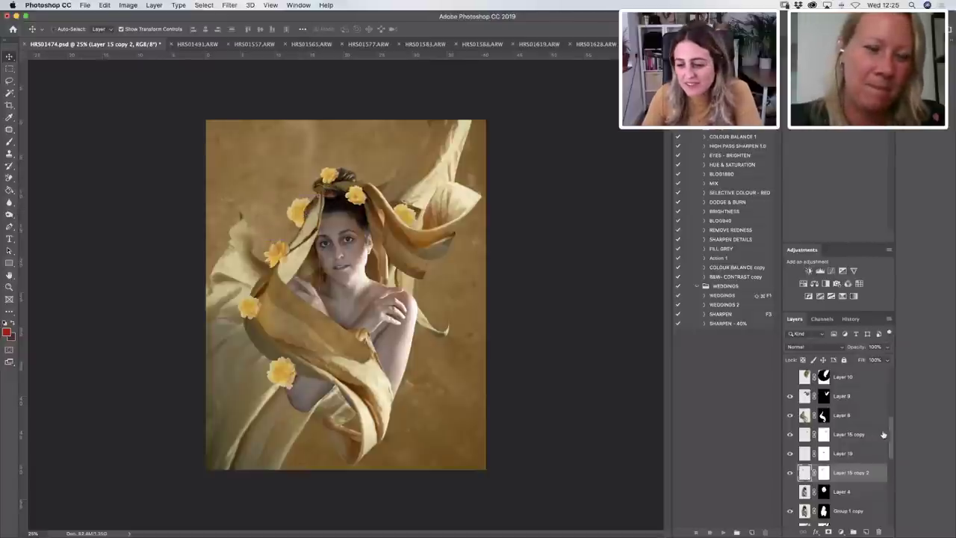
Scale up the Layer 9 fabric slightly and reposition it so it flows from the head knot to the upper fabric.
{"action": "scroll", "coordinate": [884, 428], "scroll_direction": "up", "scroll_amount": 2}
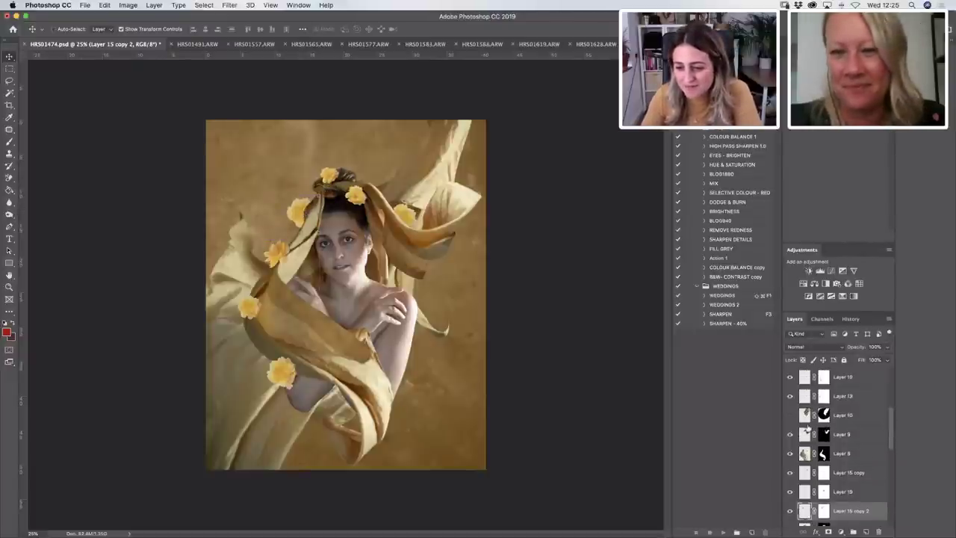
{"action": "left_click", "coordinate": [790, 435]}
{"action": "left_click", "coordinate": [790, 435]}
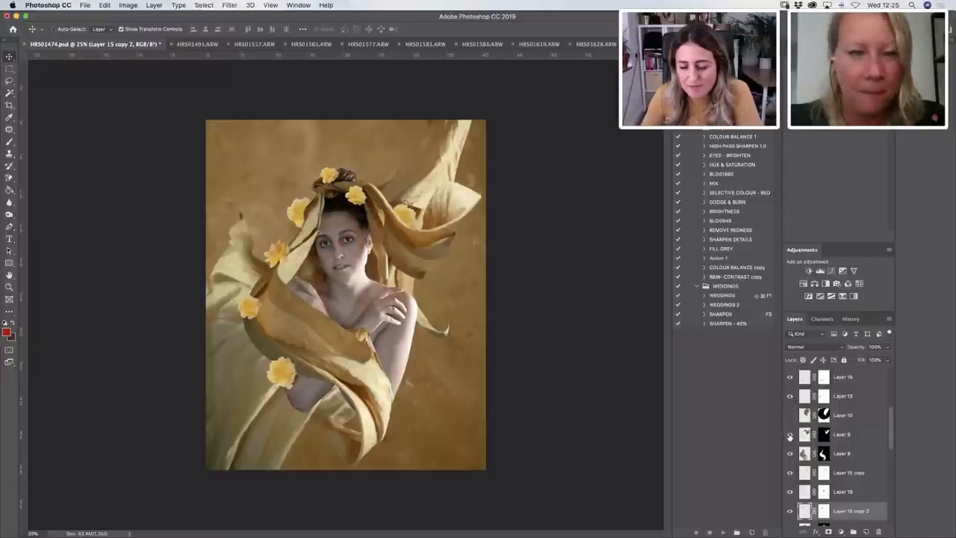
{"action": "left_click", "coordinate": [837, 434]}
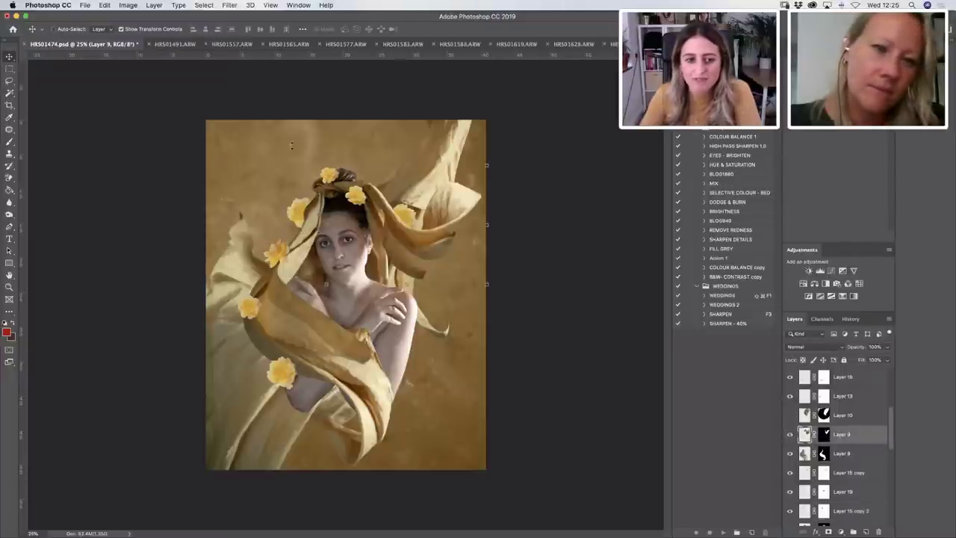
{"action": "left_click_drag", "start_coordinate": [440, 245], "coordinate": [435, 240]}
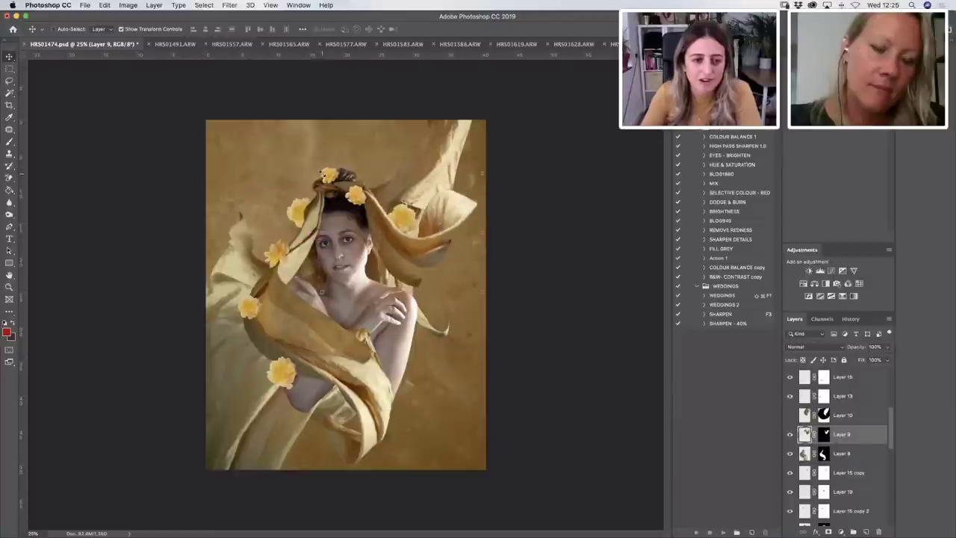
{"action": "key", "text": "ctrl+t"}
{"action": "left_click_drag", "start_coordinate": [320, 168], "coordinate": [313, 160]}
{"action": "key", "text": "Return"}
{"action": "left_click_drag", "start_coordinate": [408, 228], "coordinate": [417, 221]}
Hide the flower layers Layer 13, Layer 14, Layer 14 copy, Layer 15 and Layer 16 to expose the fabric around the head.
{"action": "left_click", "coordinate": [9, 287]}
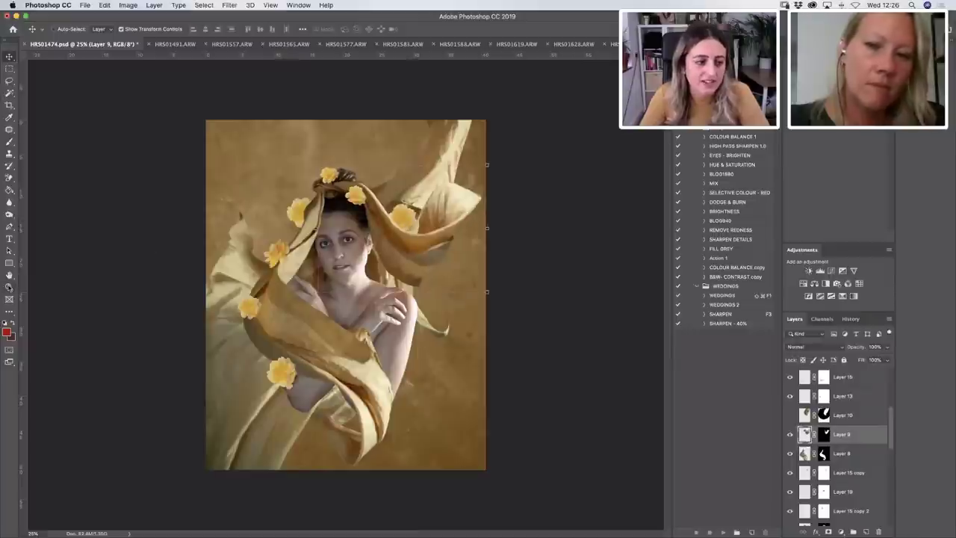
{"action": "left_click_drag", "start_coordinate": [334, 189], "coordinate": [438, 217]}
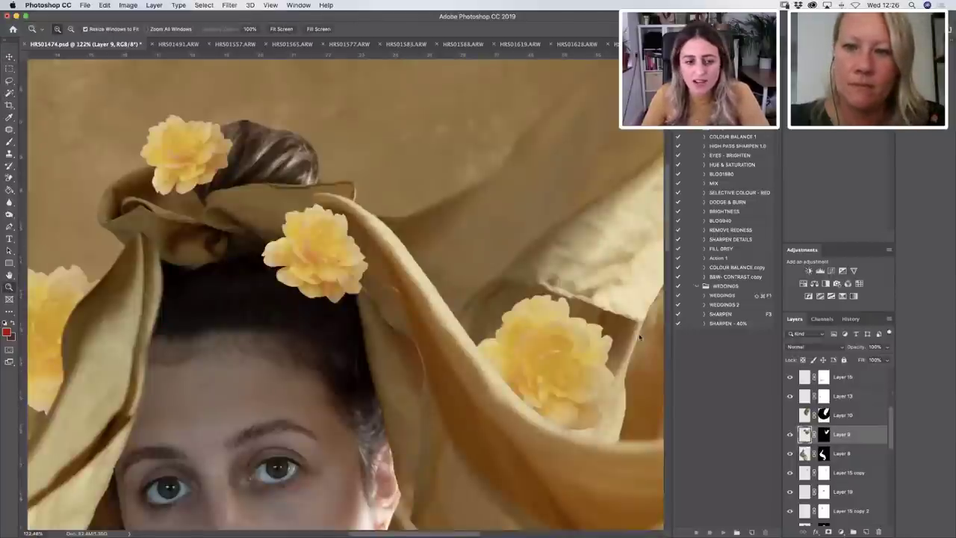
{"action": "left_click_drag", "start_coordinate": [889, 426], "coordinate": [892, 415]}
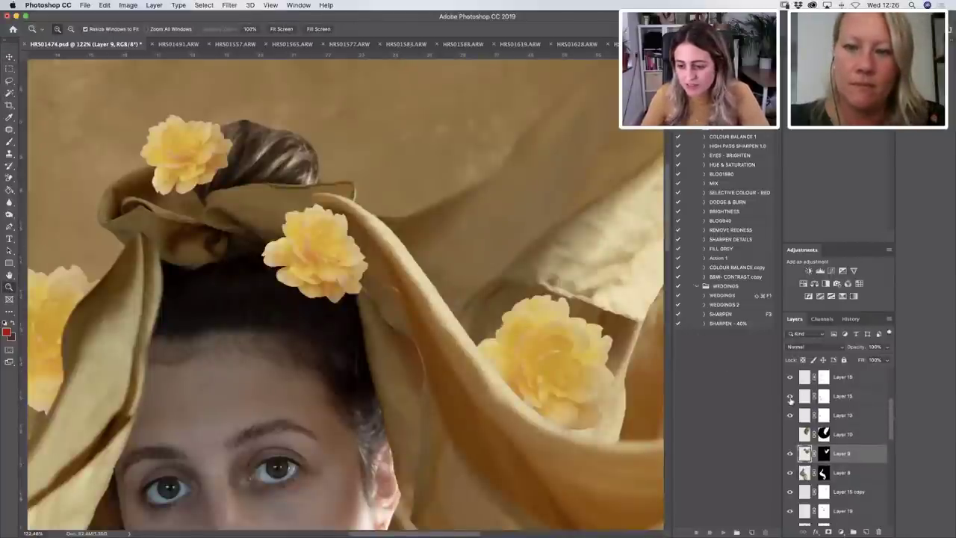
{"action": "left_click", "coordinate": [790, 396]}
{"action": "left_click", "coordinate": [791, 415]}
{"action": "left_click", "coordinate": [790, 396]}
{"action": "left_click", "coordinate": [791, 377]}
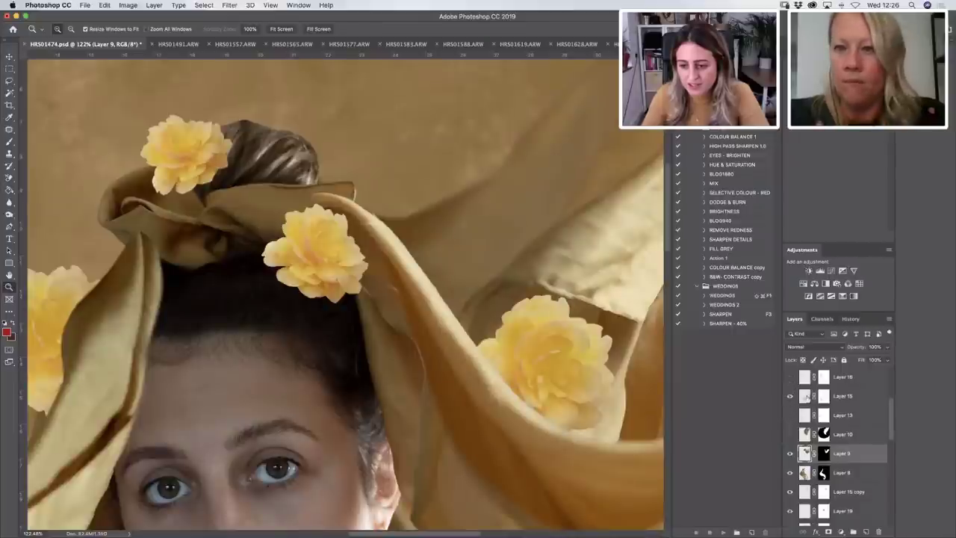
{"action": "scroll", "coordinate": [807, 399], "scroll_direction": "up", "scroll_amount": 3}
{"action": "left_click", "coordinate": [790, 415]}
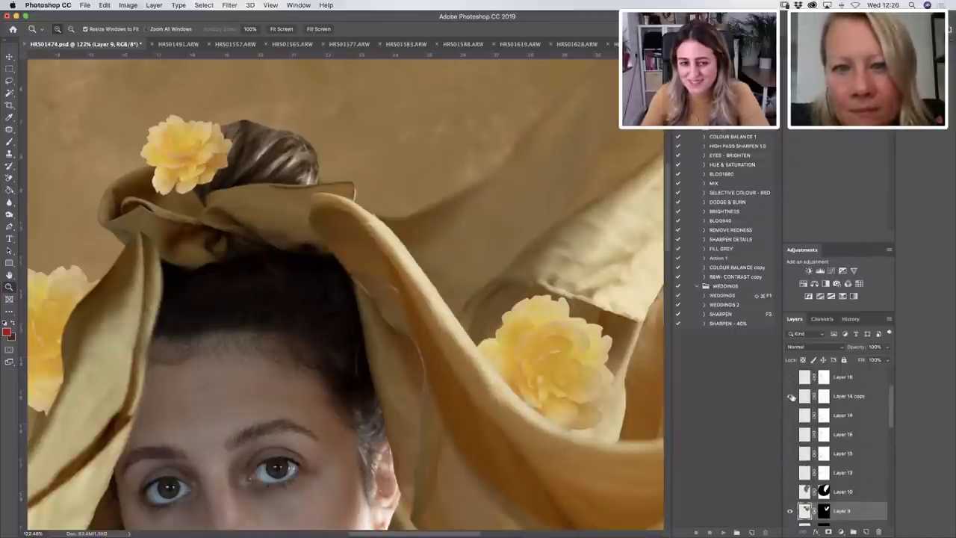
{"action": "left_click", "coordinate": [791, 397]}
Paint black on the Layer 9 mask to hide the fabric overlapping the head knot, and adjust the brush hardness.
{"action": "scroll", "coordinate": [837, 441], "scroll_direction": "down", "scroll_amount": 3}
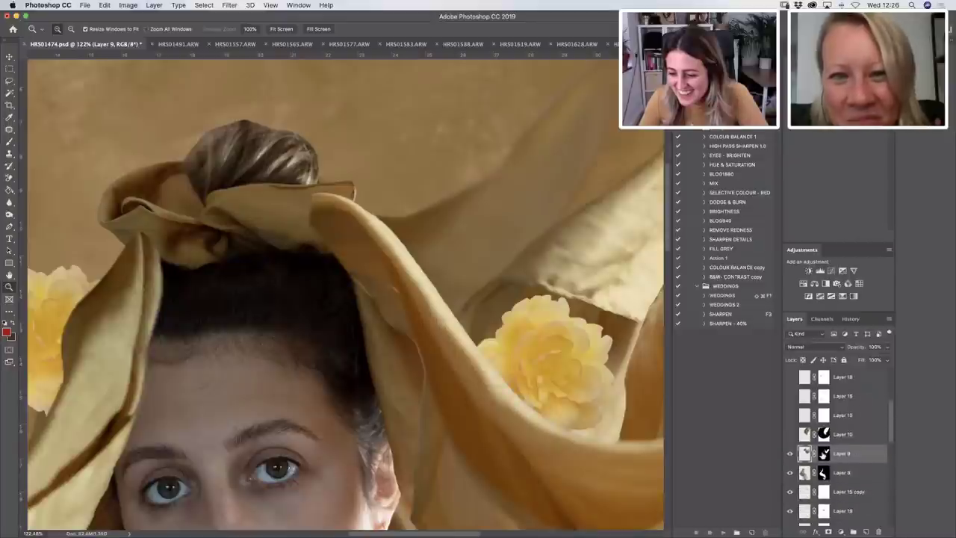
{"action": "left_click", "coordinate": [824, 453]}
{"action": "key", "text": "b"}
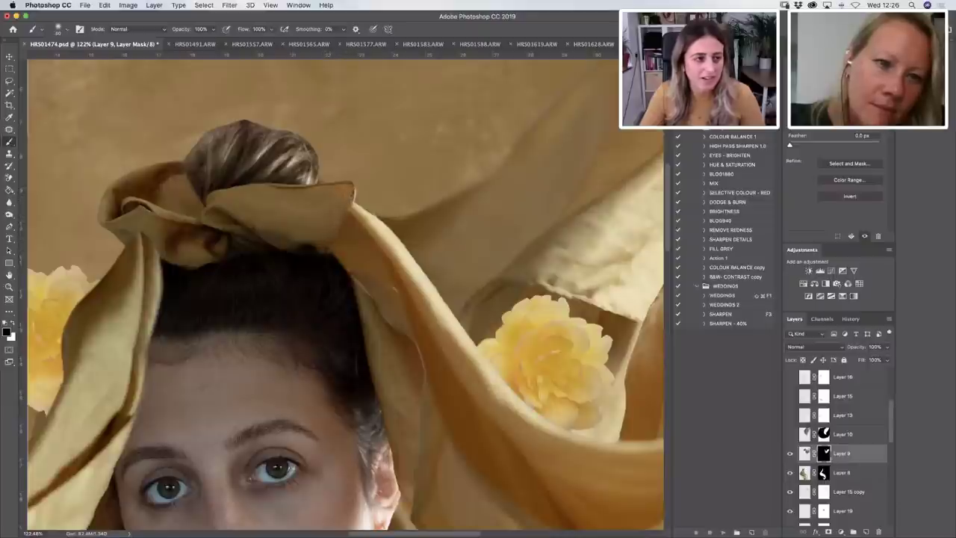
{"action": "left_click", "coordinate": [66, 29]}
{"action": "left_click_drag", "start_coordinate": [98, 79], "coordinate": [72, 80]}
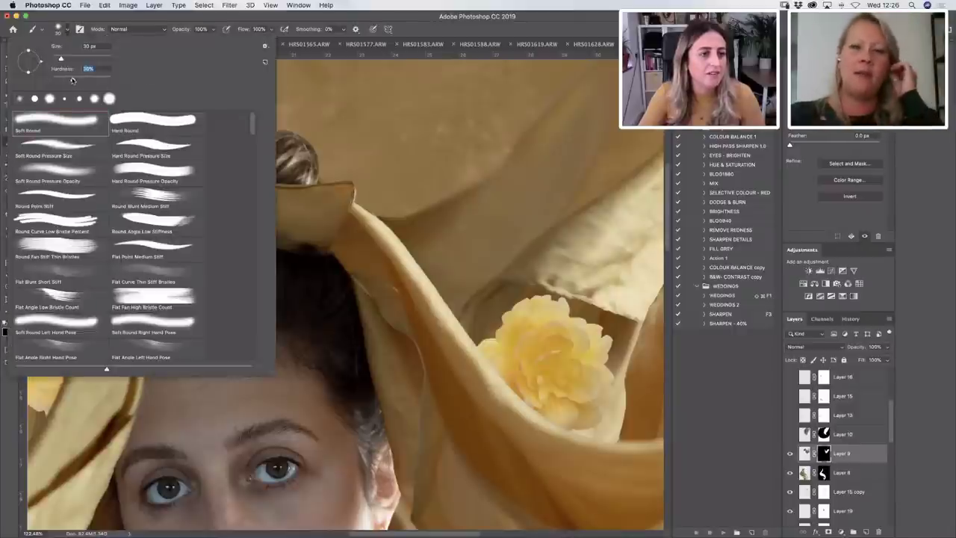
{"action": "key", "text": "Return"}
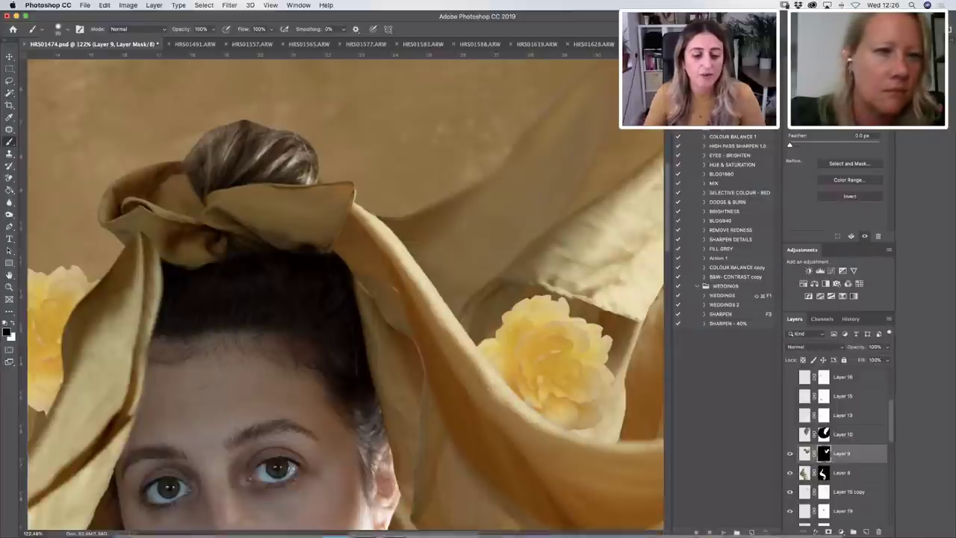
Switch to Chrome to view the Surrender scarf-and-daisy portrait on Instagram, and return to Photoshop.
{"action": "mouse_move", "coordinate": [337, 532]}
{"action": "left_click", "coordinate": [292, 514]}
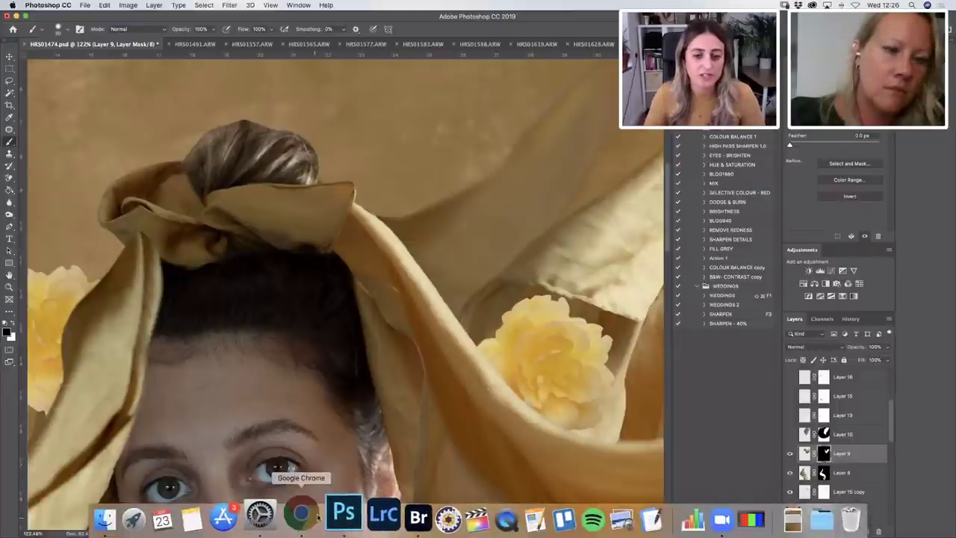
{"action": "left_click", "coordinate": [245, 281]}
{"action": "left_click", "coordinate": [475, 514]}
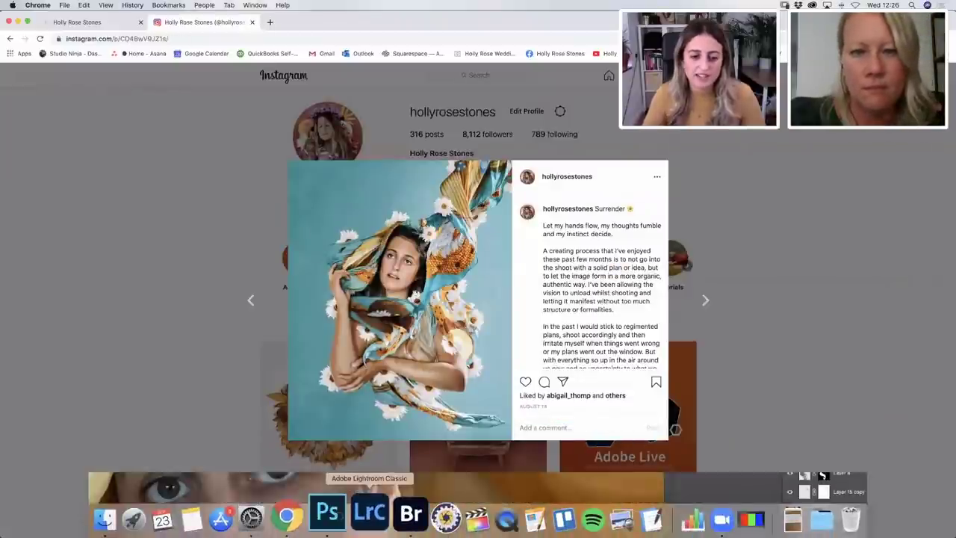
{"action": "left_click", "coordinate": [325, 514]}
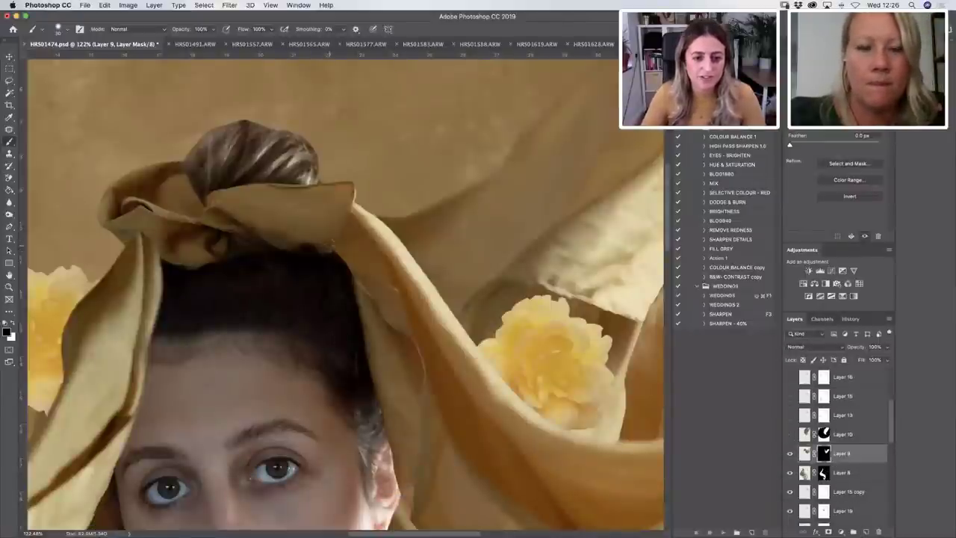
{"action": "mouse_move", "coordinate": [324, 513]}
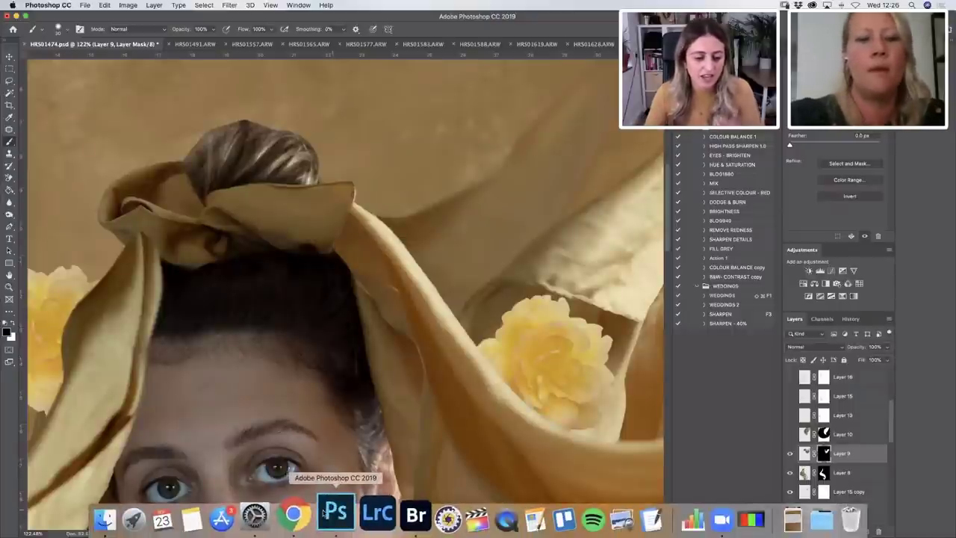
{"action": "left_click", "coordinate": [294, 514]}
{"action": "left_click", "coordinate": [336, 514]}
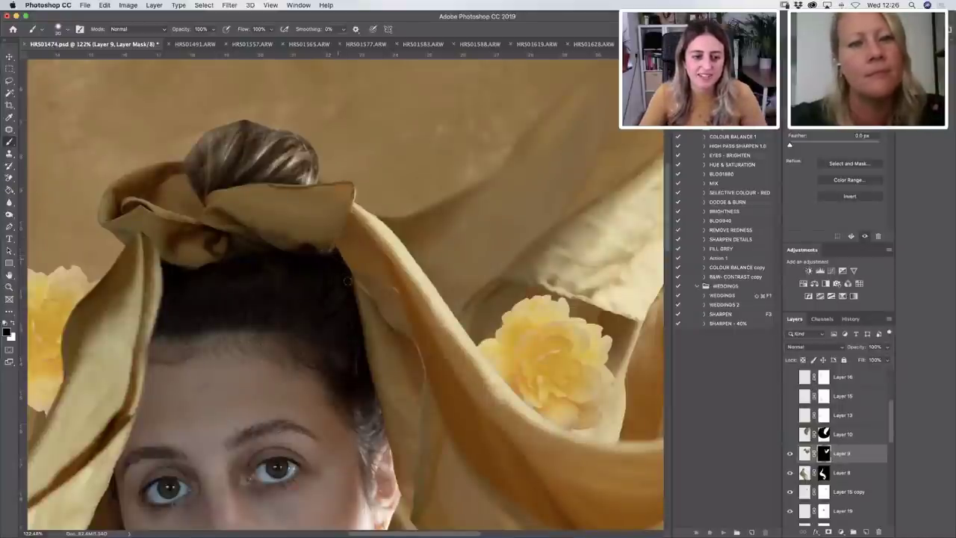
Undo a trial stroke on the Layer 9 mask and paint out the fabric edge between the knot and the hair.
{"action": "mouse_move", "coordinate": [362, 270]}
{"action": "left_mouse_down"}
{"action": "mouse_move", "coordinate": [375, 286]}
{"action": "mouse_move", "coordinate": [373, 306]}
{"action": "left_mouse_up"}
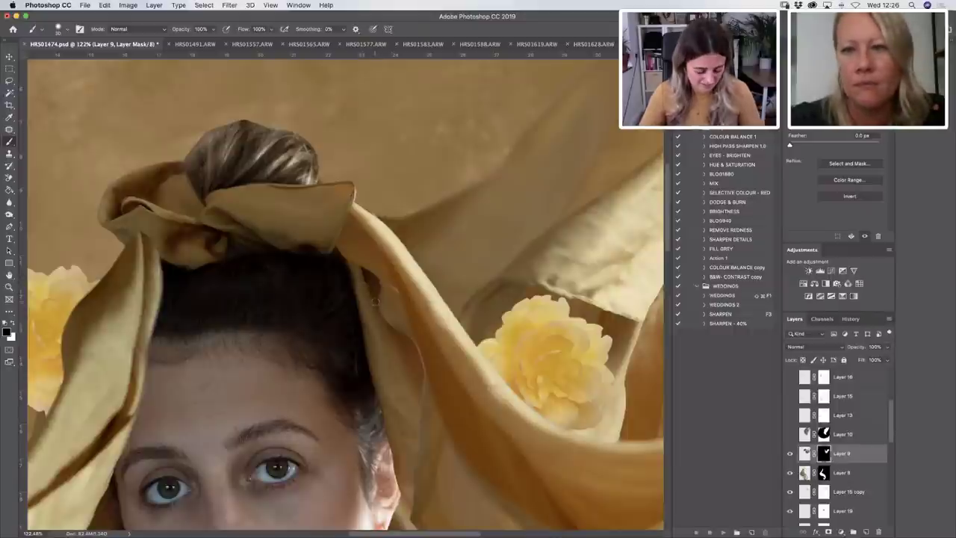
{"action": "key", "text": "super+z"}
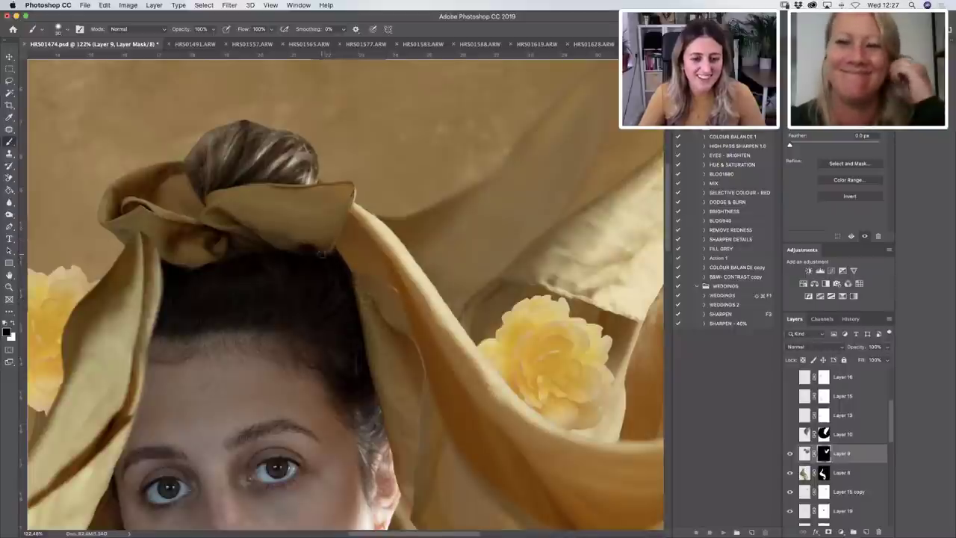
{"action": "mouse_move", "coordinate": [323, 254]}
{"action": "left_mouse_down"}
{"action": "mouse_move", "coordinate": [340, 247]}
{"action": "mouse_move", "coordinate": [348, 287]}
{"action": "left_mouse_up"}
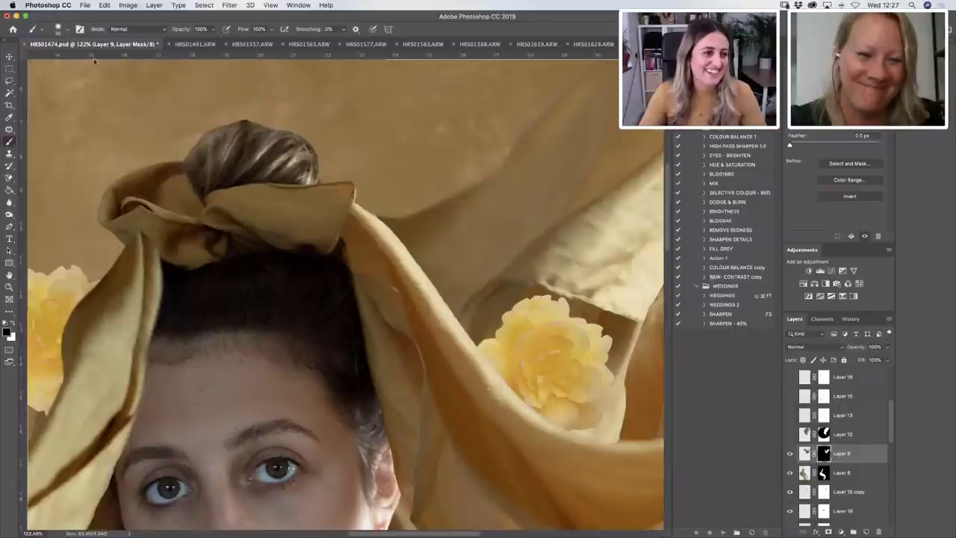
Reduce the Soft Round brush size and switch the mask painting colour to white.
{"action": "left_click", "coordinate": [68, 28]}
{"action": "double_click", "coordinate": [74, 124]}
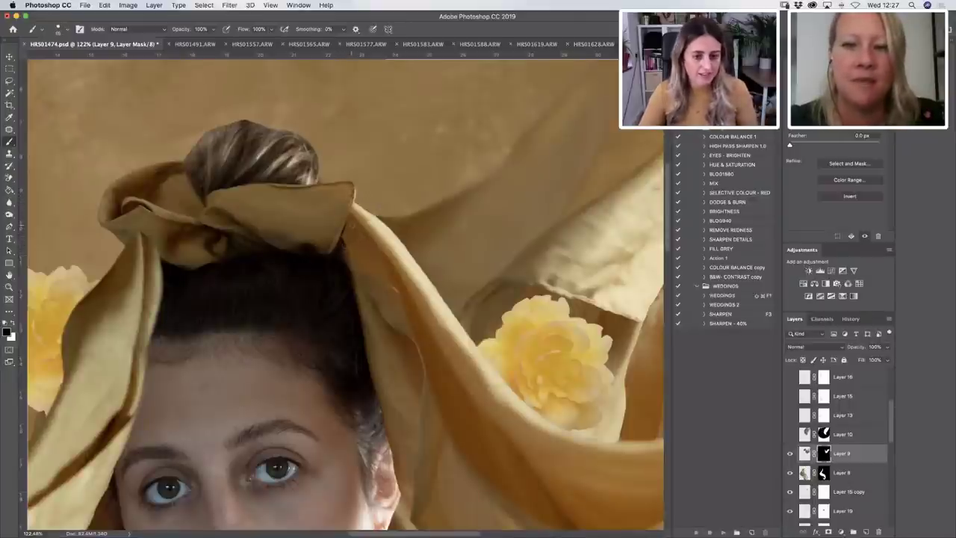
{"action": "key", "text": "x"}
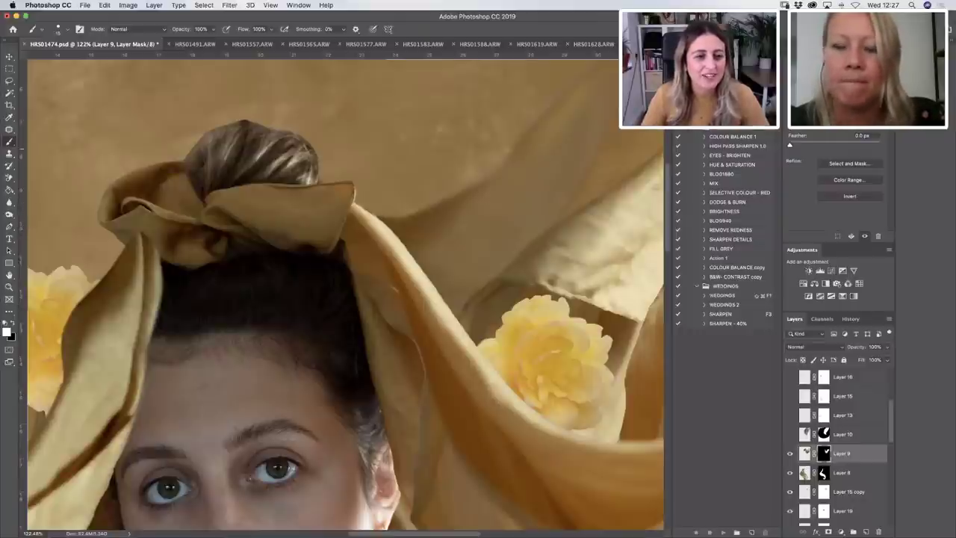
Enlarge the brush and paint white on the Group 1 copy mask around the hair bun to reveal its original backdrop.
{"action": "left_click", "coordinate": [9, 287]}
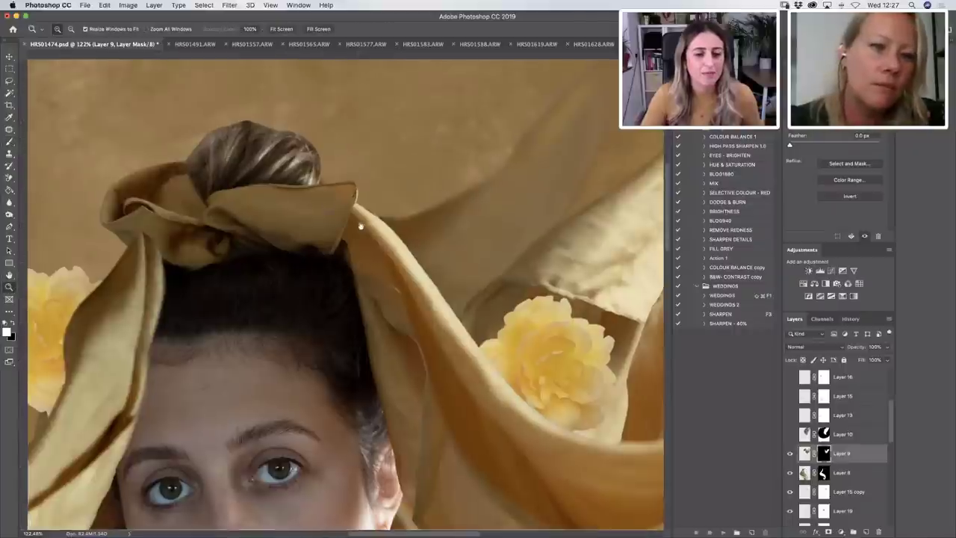
{"action": "scroll", "coordinate": [360, 226], "scroll_direction": "up", "scroll_amount": 3}
{"action": "scroll", "coordinate": [361, 226], "scroll_direction": "left", "scroll_amount": 5}
{"action": "key", "text": "b"}
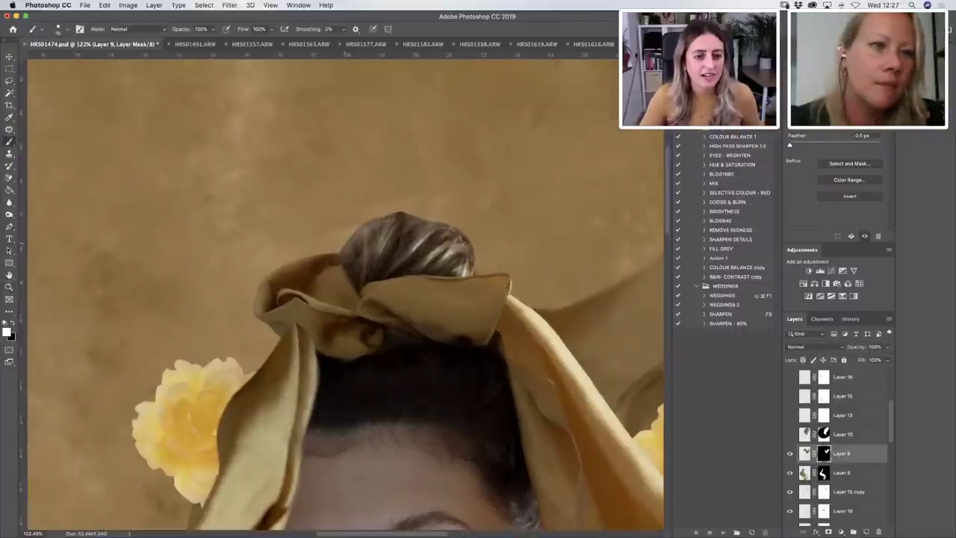
{"action": "key", "text": "bracketright"}
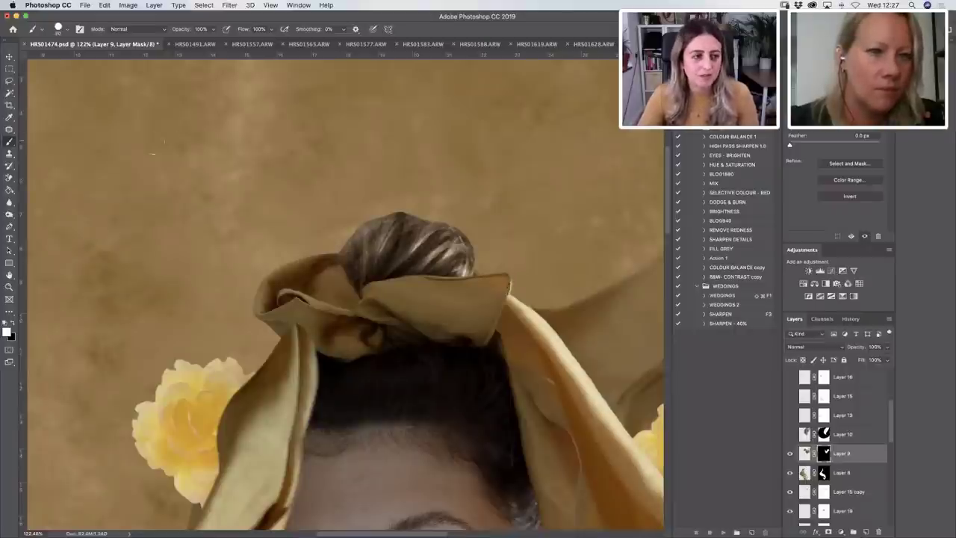
{"action": "key", "text": "bracketright"}
{"action": "scroll", "coordinate": [894, 439], "scroll_direction": "down", "scroll_amount": 5}
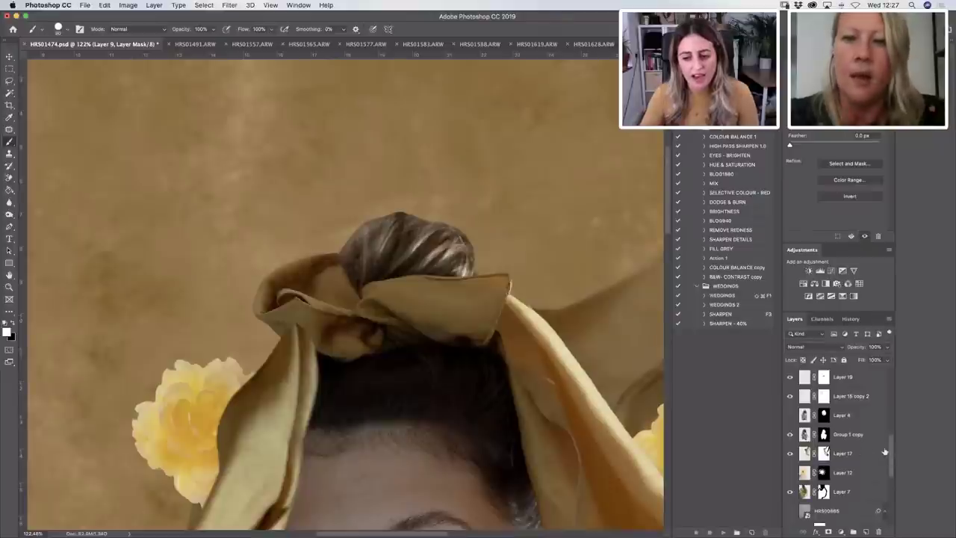
{"action": "scroll", "coordinate": [891, 452], "scroll_direction": "down", "scroll_amount": 1}
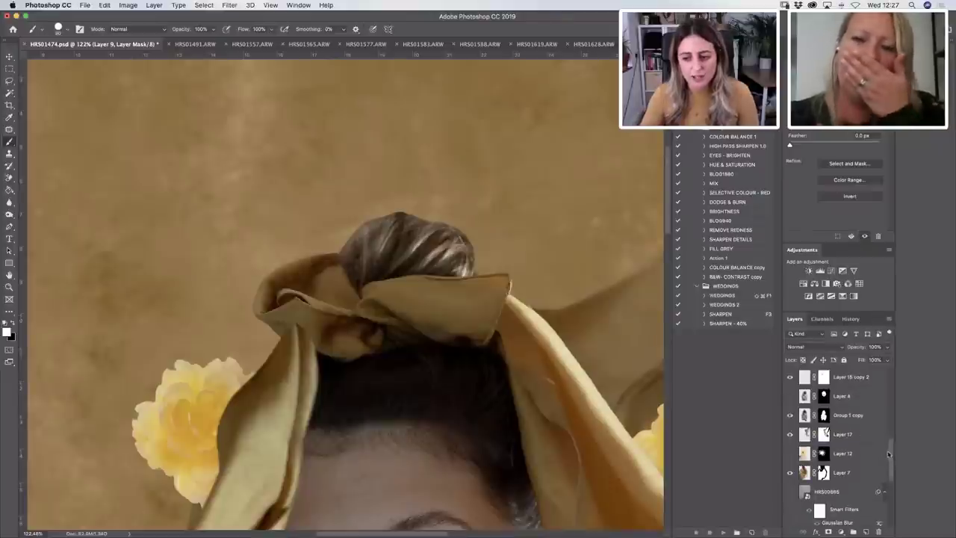
{"action": "left_click", "coordinate": [824, 416]}
{"action": "mouse_move", "coordinate": [349, 265]}
{"action": "left_mouse_down"}
{"action": "mouse_move", "coordinate": [396, 195]}
{"action": "mouse_move", "coordinate": [448, 202]}
{"action": "mouse_move", "coordinate": [482, 239]}
{"action": "mouse_move", "coordinate": [486, 265]}
{"action": "left_mouse_up"}
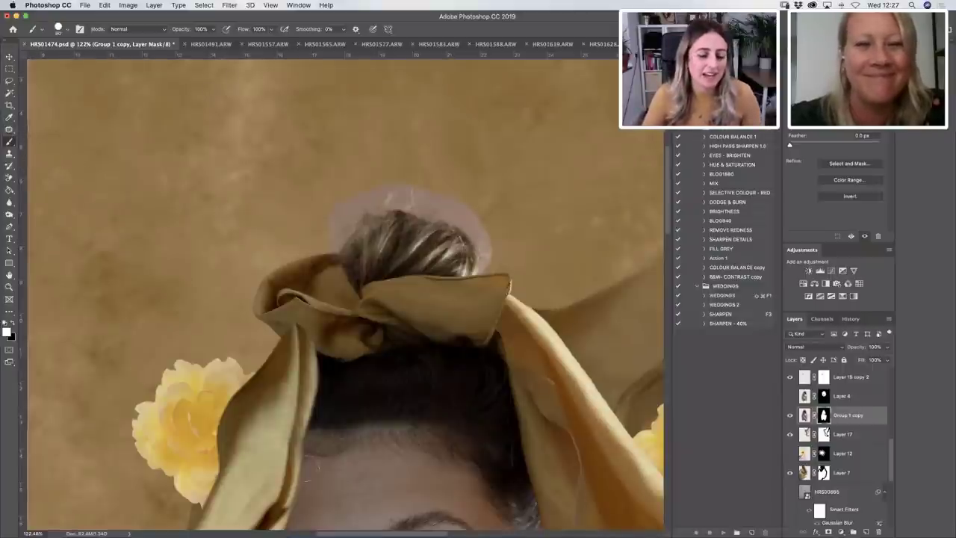
Switch to Chrome to view the armchair-and-flowers portrait on Instagram, and return to Photoshop.
{"action": "mouse_move", "coordinate": [336, 533]}
{"action": "left_click", "coordinate": [291, 514]}
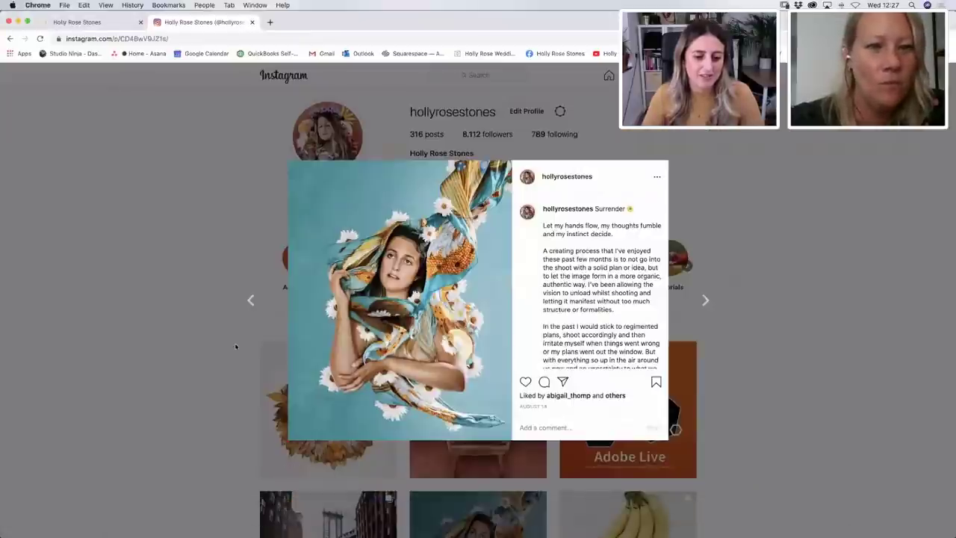
{"action": "left_click", "coordinate": [227, 341]}
{"action": "left_click", "coordinate": [426, 365]}
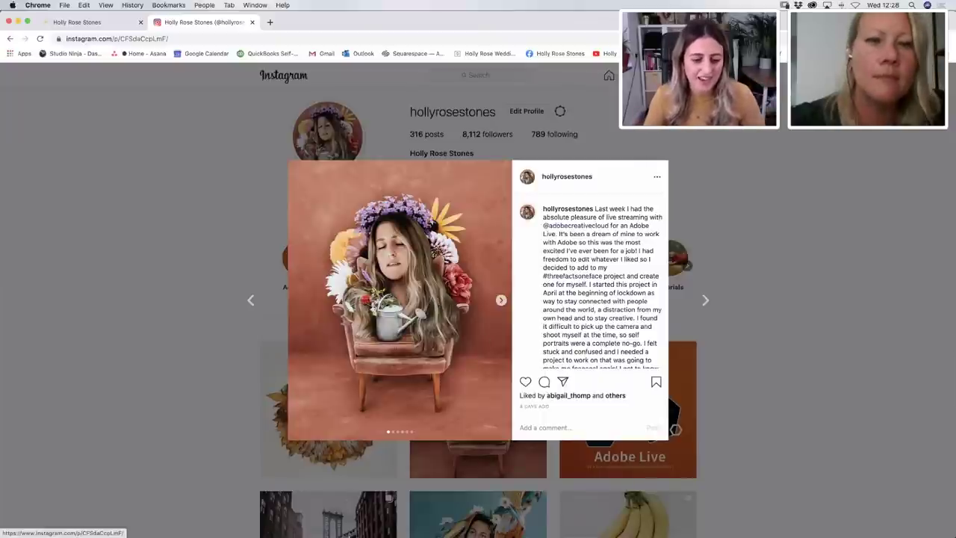
{"action": "left_click", "coordinate": [333, 516]}
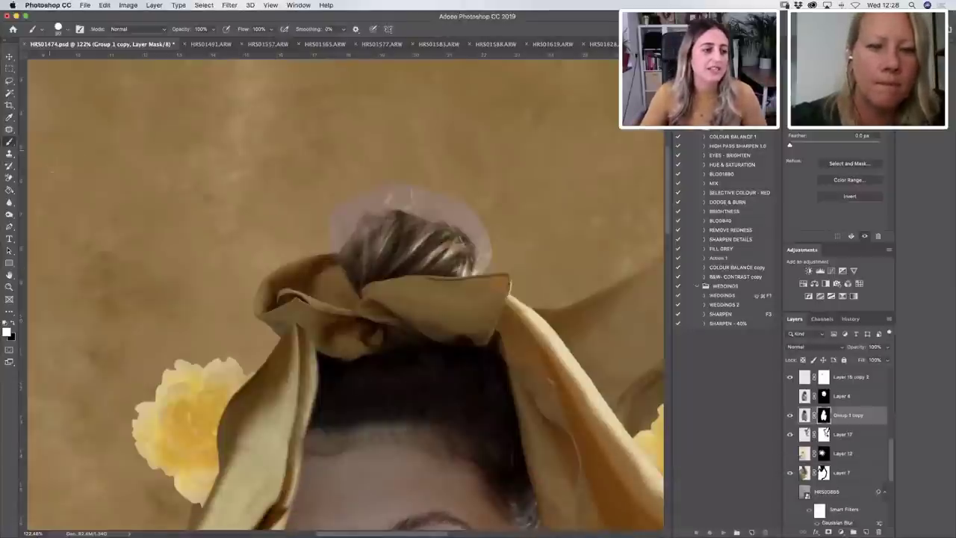
Choose the Background Eraser, duplicate the Group 1 copy layer, and hide the original as a backup.
{"action": "right_click", "coordinate": [9, 180]}
{"action": "left_click", "coordinate": [38, 186]}
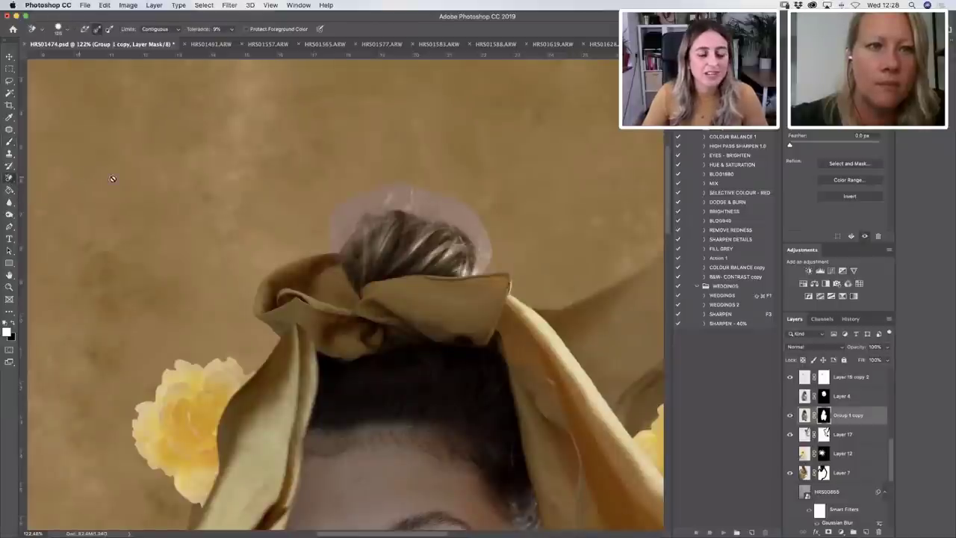
{"action": "left_click", "coordinate": [804, 415]}
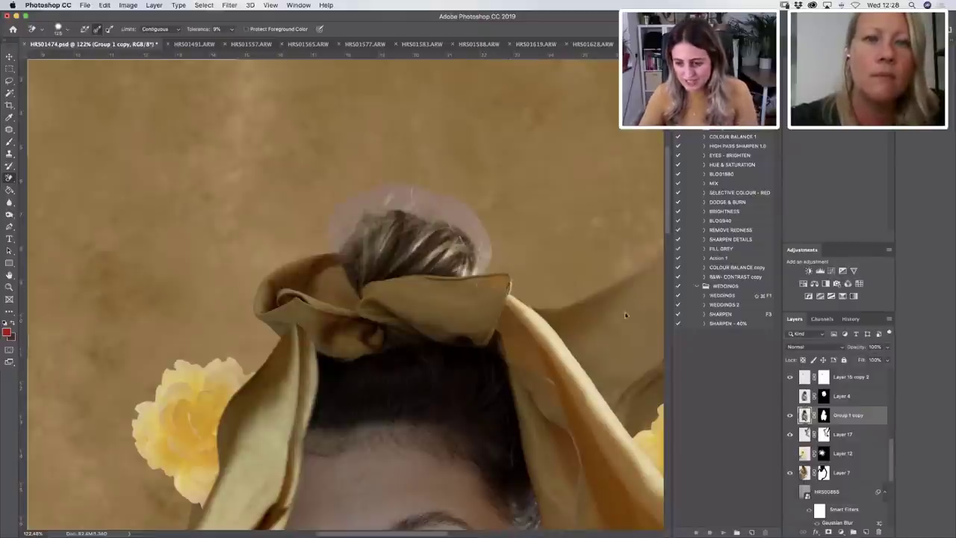
{"action": "key", "text": "super+j"}
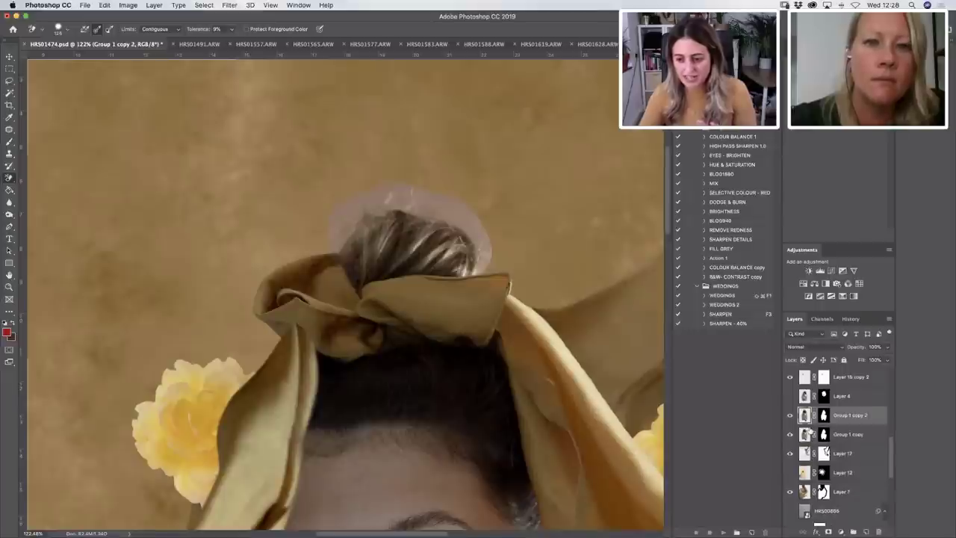
{"action": "left_click", "coordinate": [791, 434]}
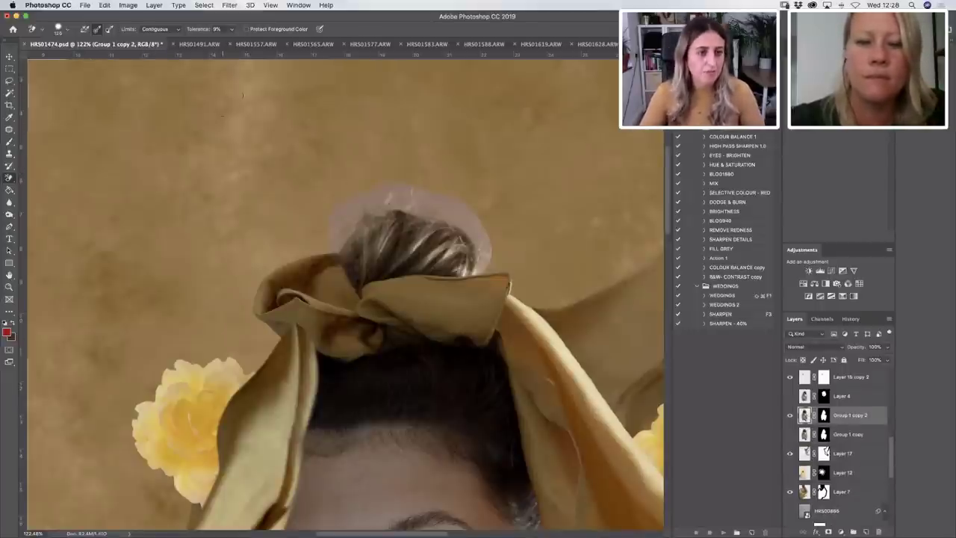
Set the Background Eraser tolerance to 20% and erase the pale backdrop around the bun on Group 1 copy 2.
{"action": "left_click", "coordinate": [217, 29]}
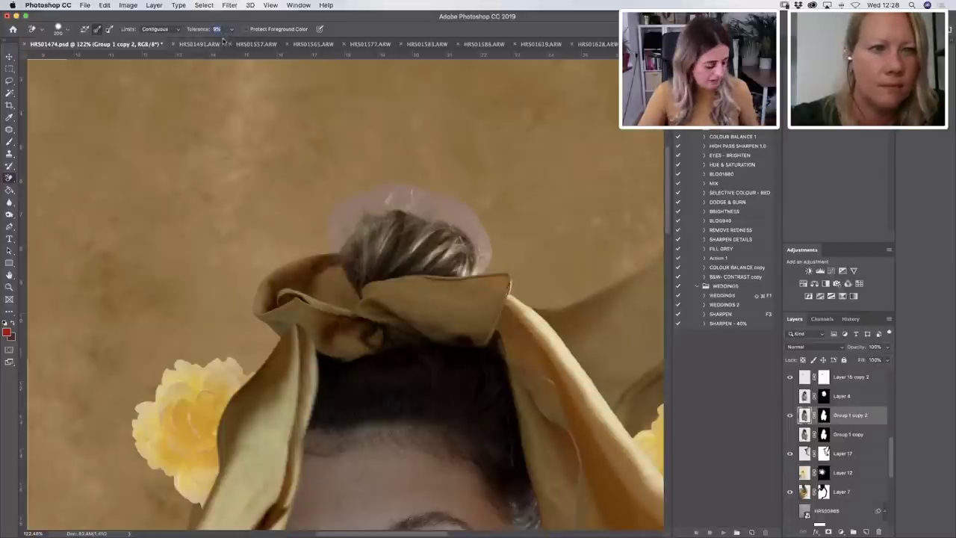
{"action": "type", "text": "20"}
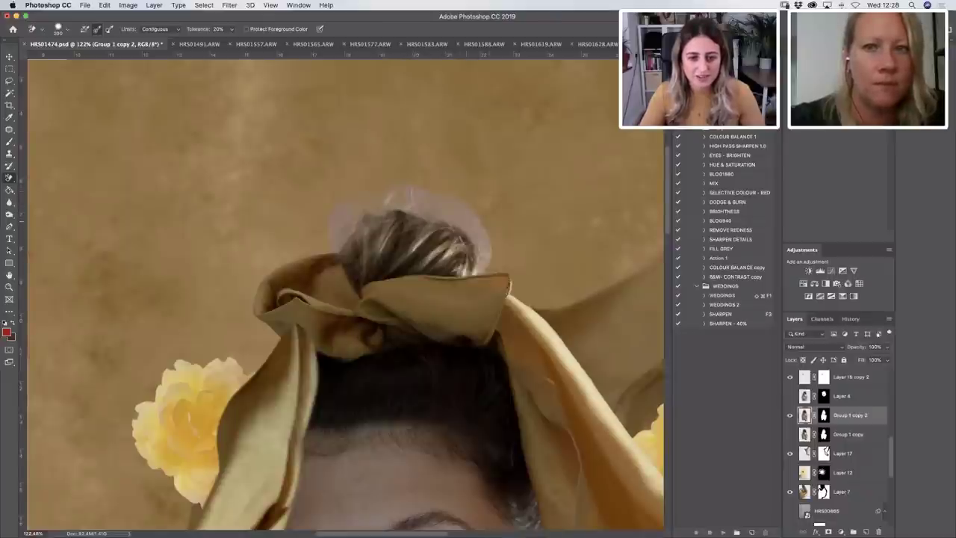
{"action": "left_click_drag", "start_coordinate": [429, 193], "coordinate": [416, 192]}
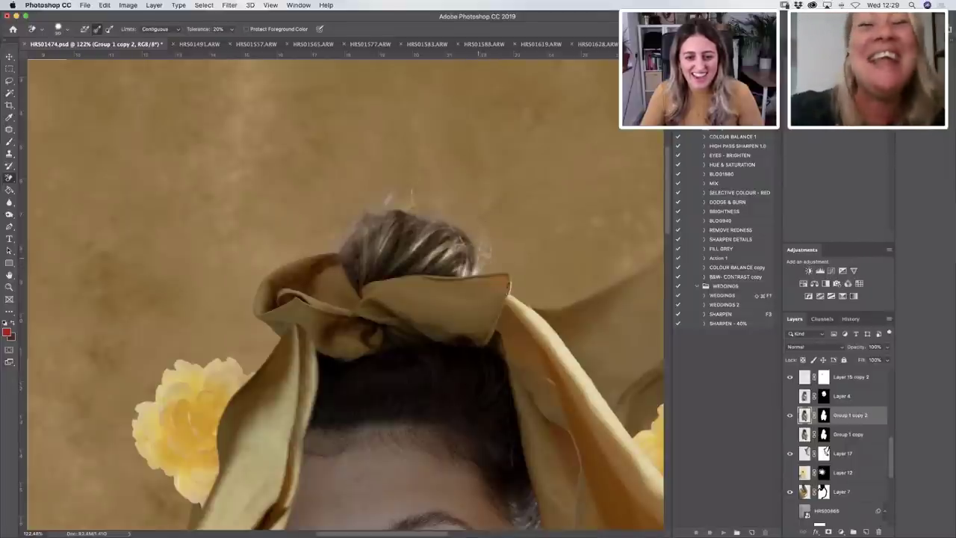
{"action": "key", "text": "bracketright"}
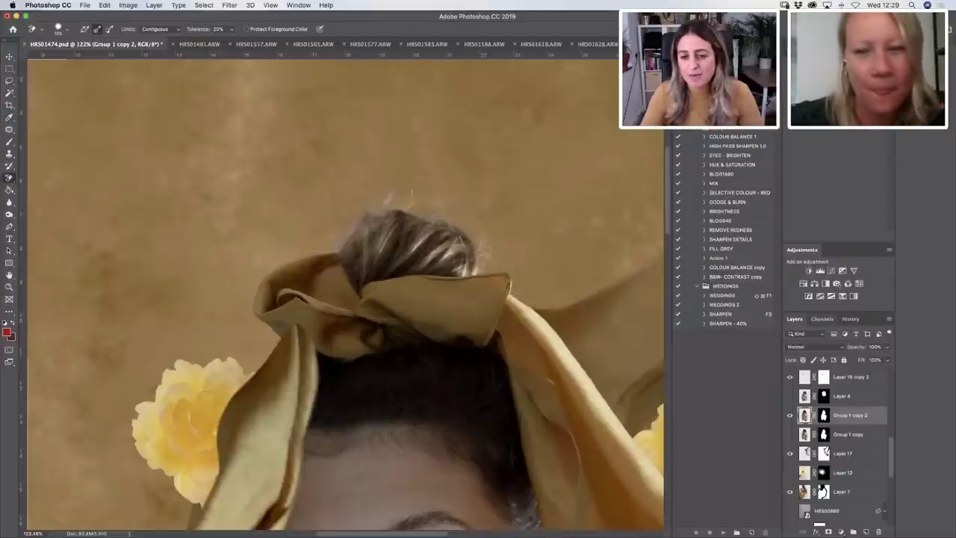
Examine the Group 1 copy 2 mask overlay and the Blue channel, and return to the full-colour view.
{"action": "left_click", "coordinate": [822, 318]}
{"action": "left_click", "coordinate": [789, 404]}
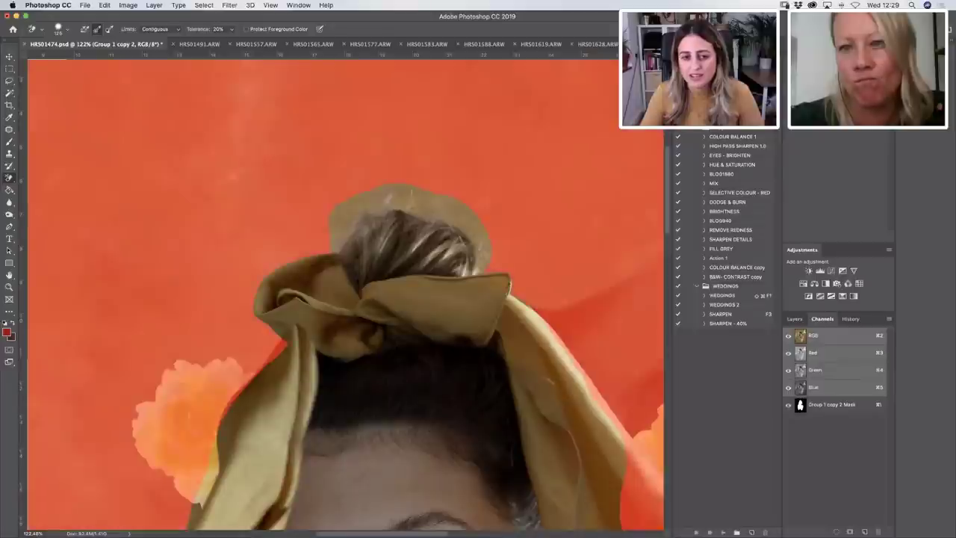
{"action": "left_click", "coordinate": [788, 404]}
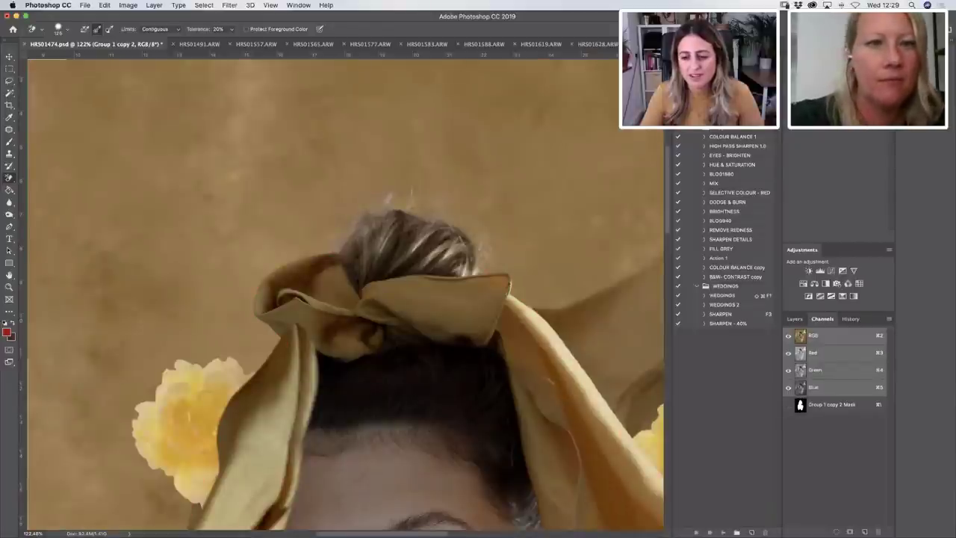
{"action": "key", "text": "super+5"}
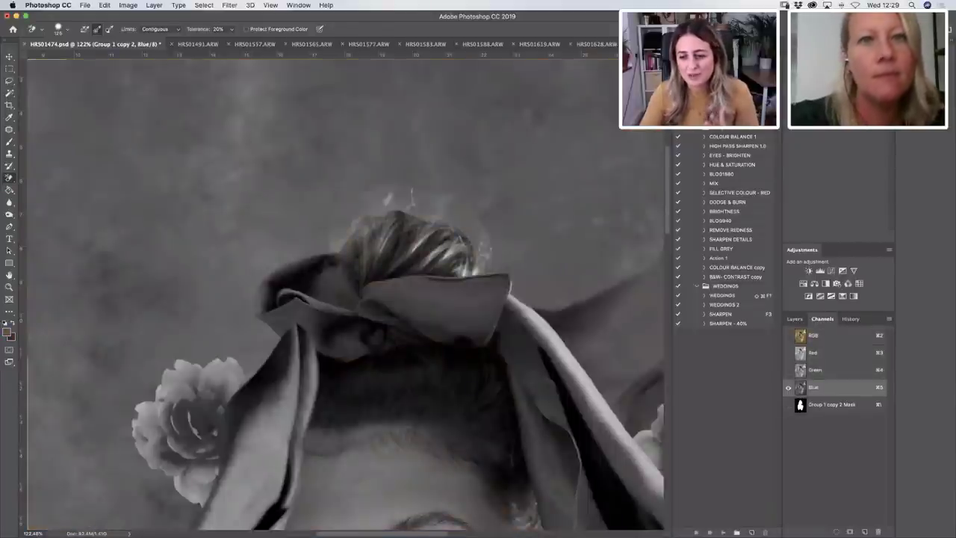
{"action": "key", "text": "F7"}
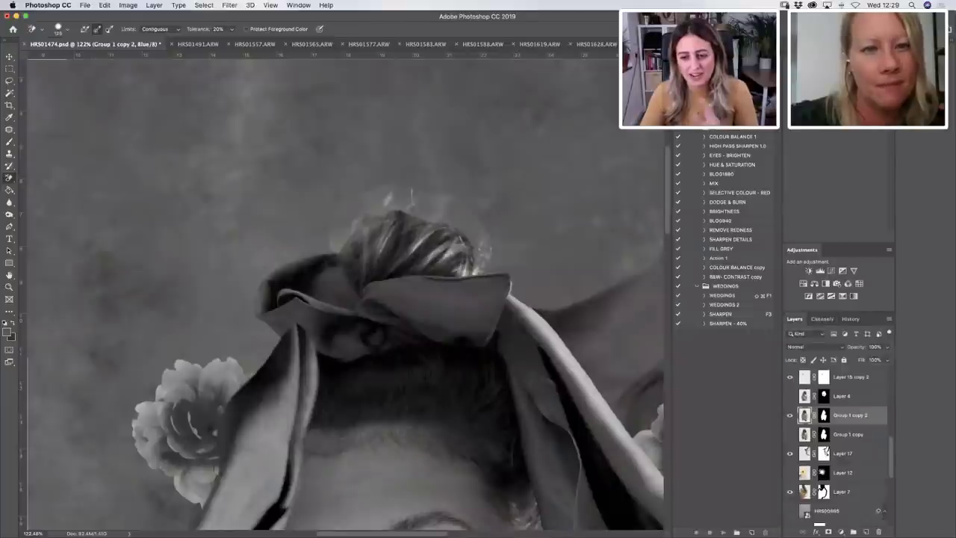
{"action": "left_click", "coordinate": [822, 319]}
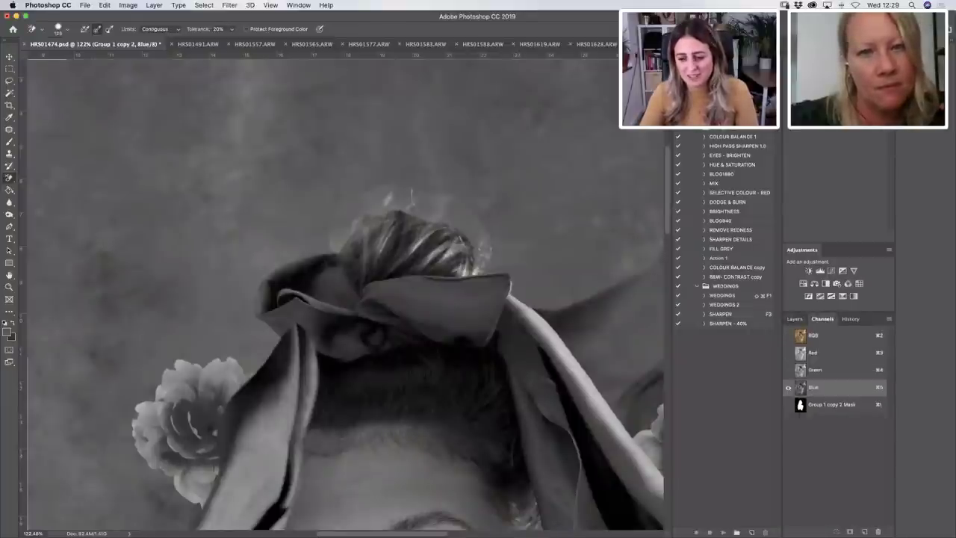
{"action": "key", "text": "super+2"}
{"action": "key", "text": "F7"}
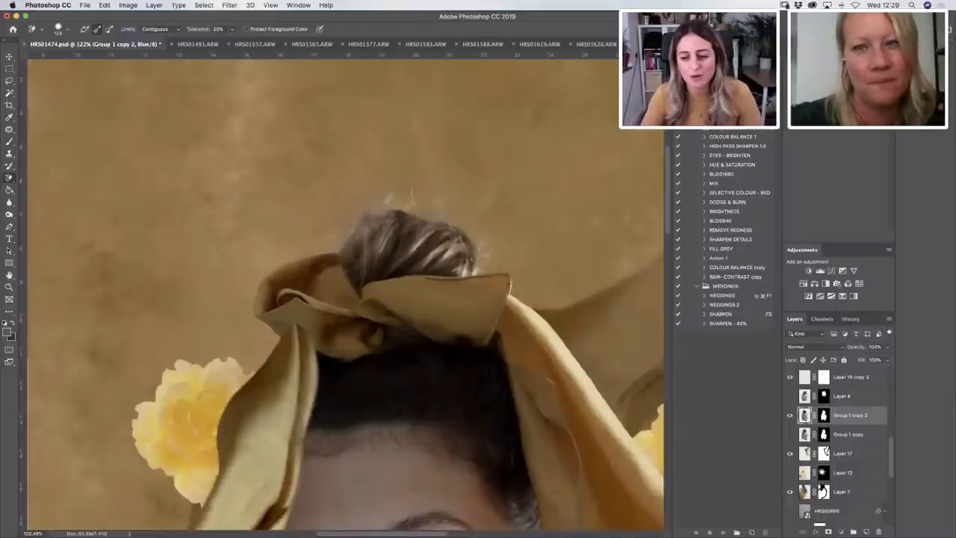
Try to erase more of the backdrop remnants around the bun with the Background Eraser at 20% tolerance.
{"action": "left_click", "coordinate": [217, 28]}
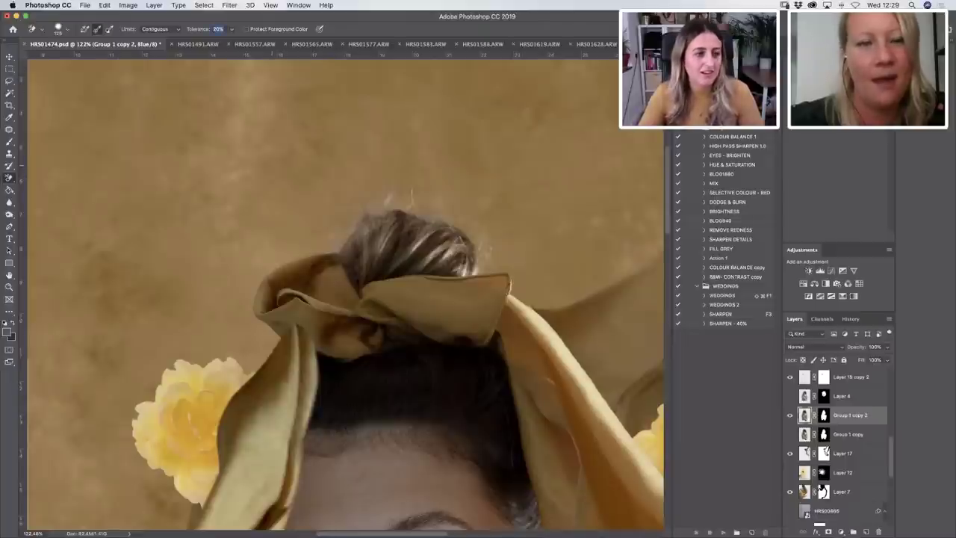
{"action": "key", "text": "Return"}
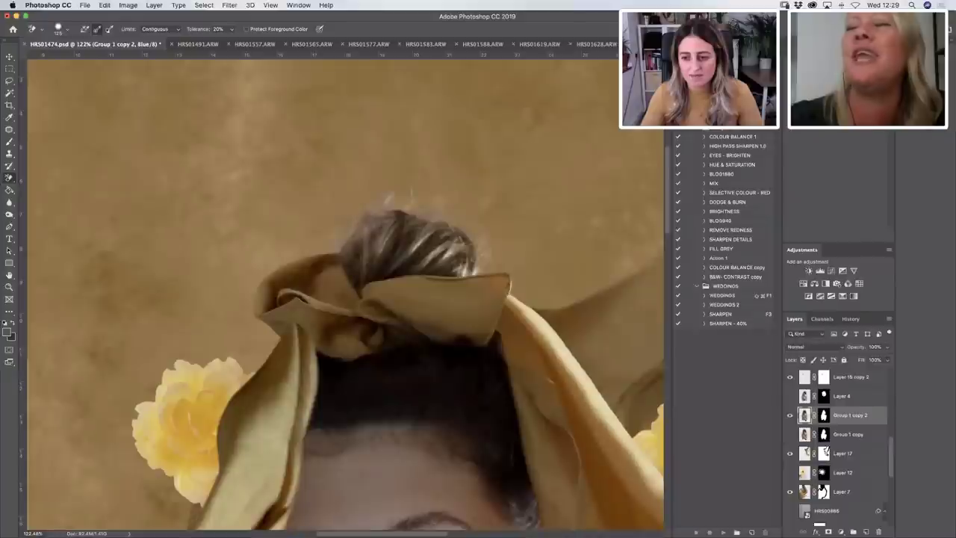
{"action": "left_click", "coordinate": [822, 318]}
{"action": "left_click", "coordinate": [795, 318]}
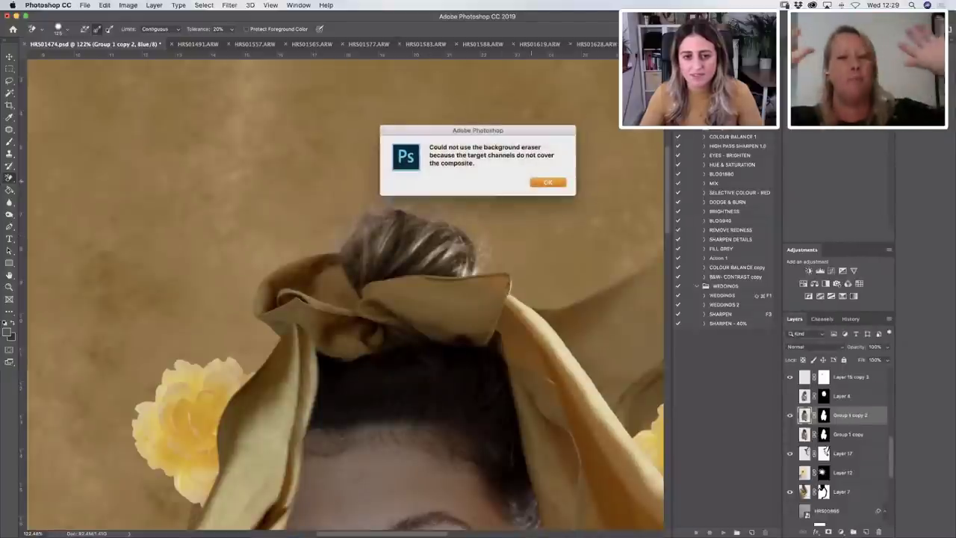
{"action": "key", "text": "Return"}
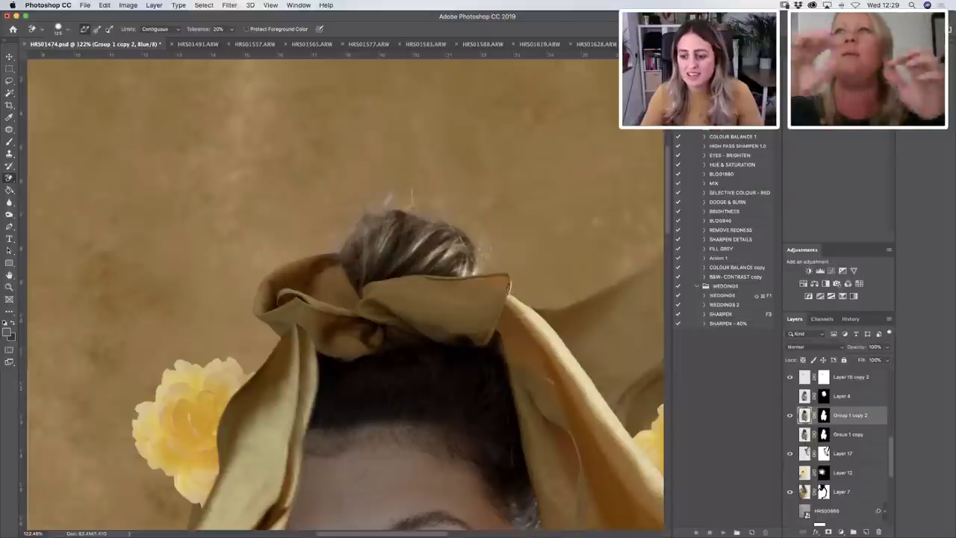
Paint black on the Group 1 copy 2 mask with a 30 px Soft Round brush to hide stray remnants above the bun.
{"action": "key", "text": "super+backslash"}
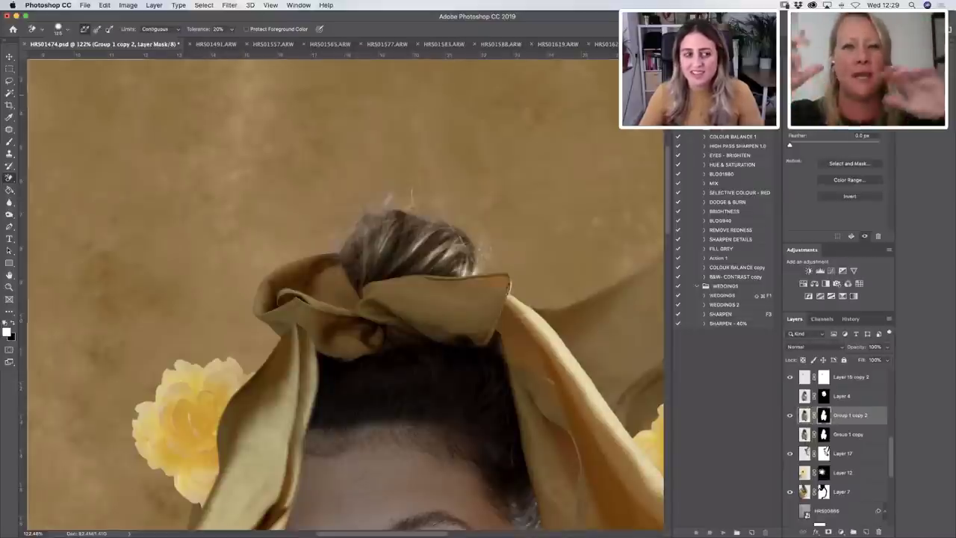
{"action": "key", "text": "b"}
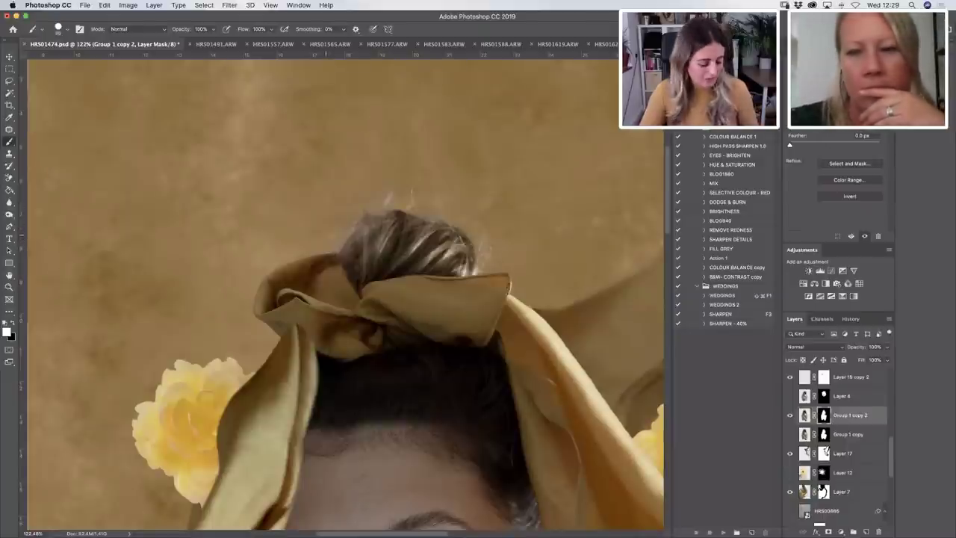
{"action": "key", "text": "x"}
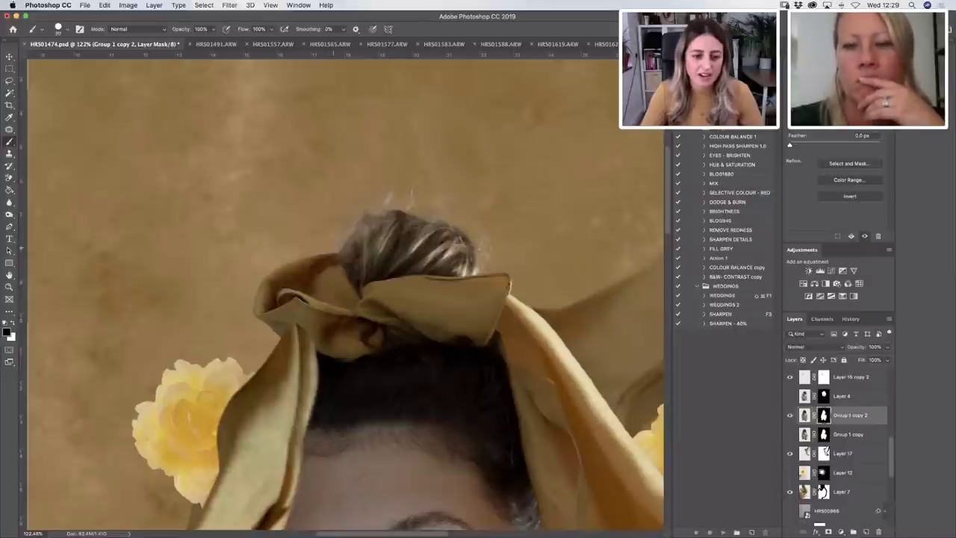
{"action": "left_click", "coordinate": [67, 28]}
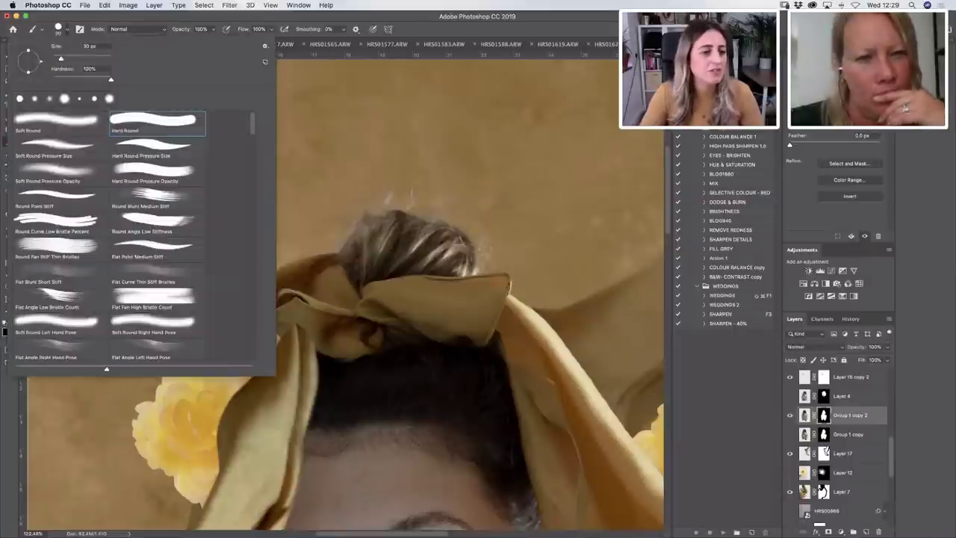
{"action": "key", "text": "Return"}
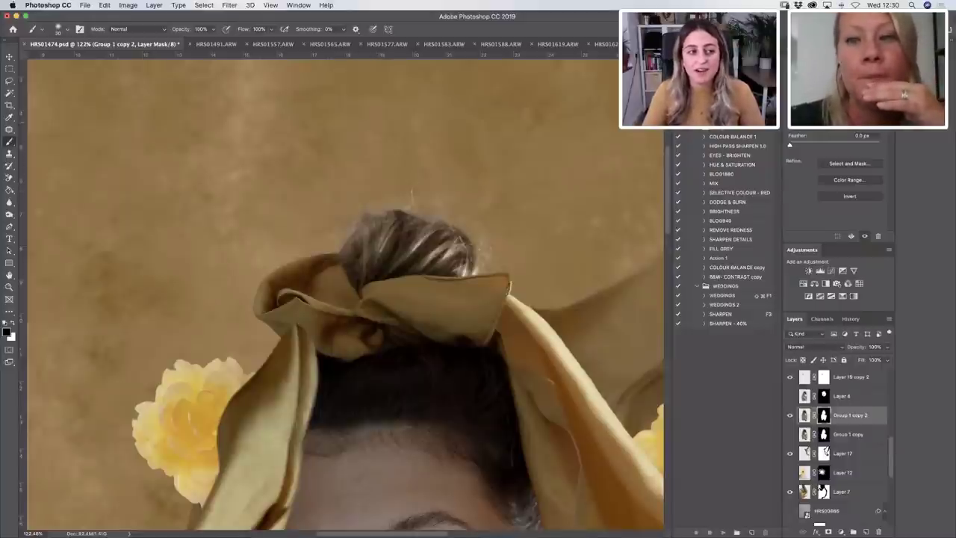
Add a new empty layer above Group 1 copy 2 and check the Soft Round brush settings.
{"action": "left_click", "coordinate": [867, 532]}
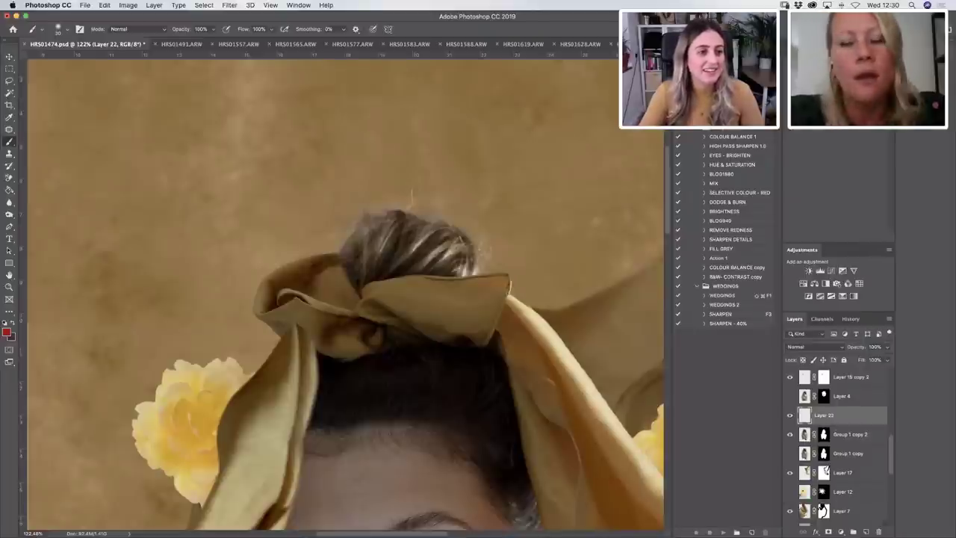
{"action": "left_click", "coordinate": [59, 29]}
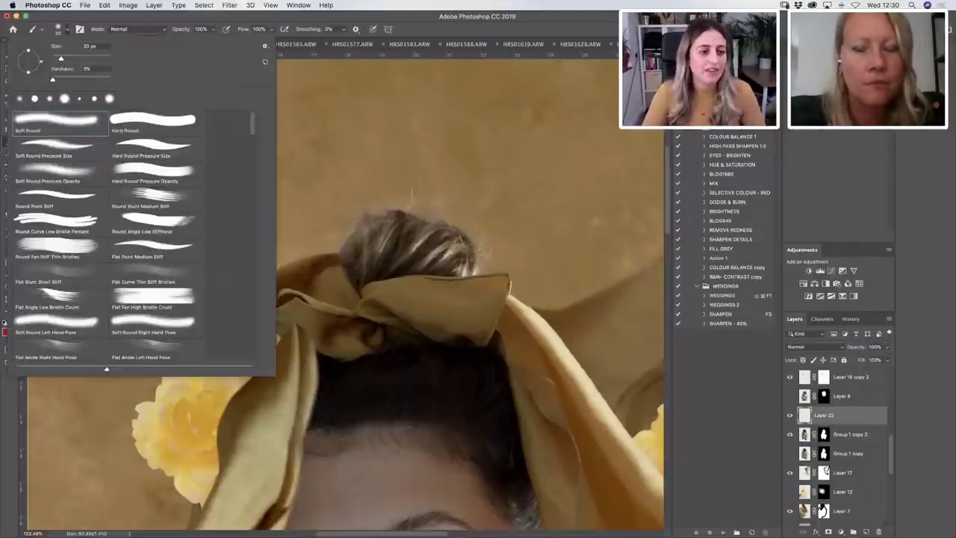
{"action": "key", "text": "Escape"}
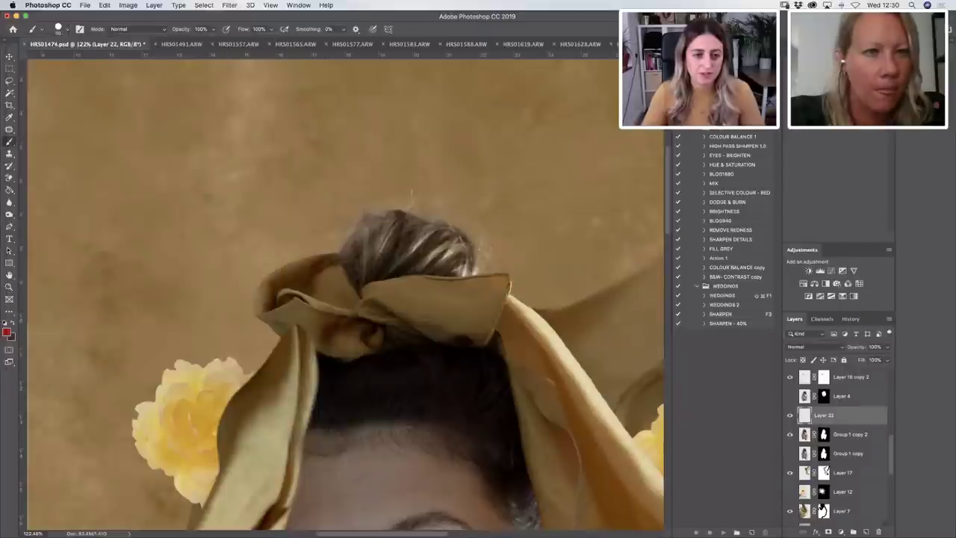
Set the Hard Round Pressure Size brush to 6 px and pick a brown hair tone as the painting colour for Layer 22.
{"action": "left_click_drag", "start_coordinate": [196, 136], "coordinate": [198, 216]}
{"action": "key", "text": "super+z"}
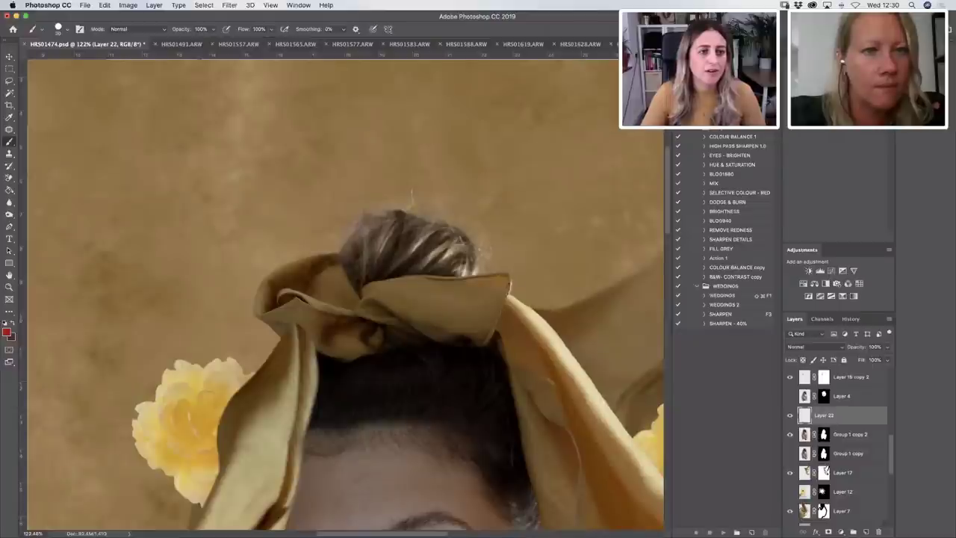
{"action": "left_click", "coordinate": [66, 29]}
{"action": "type", "text": "10"}
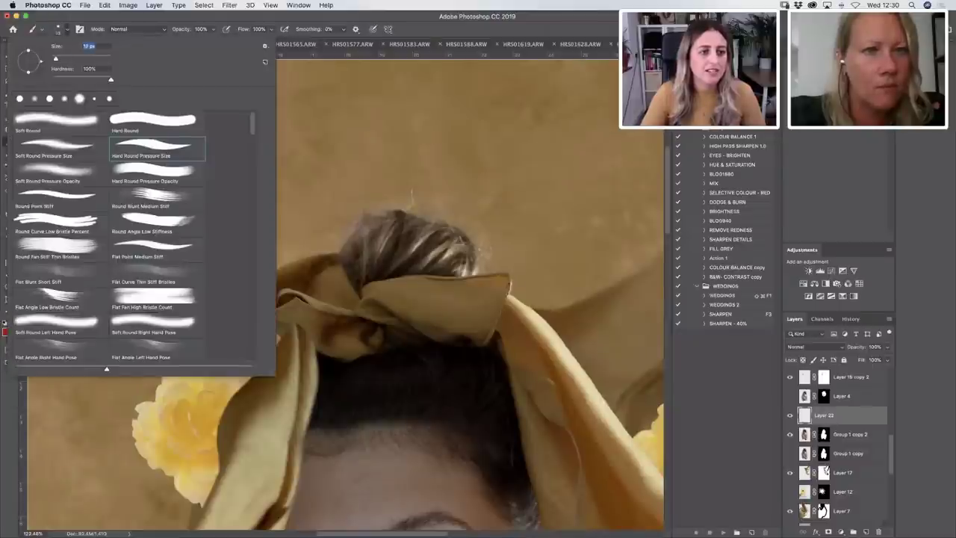
{"action": "type", "text": "7"}
{"action": "key", "text": "Return"}
{"action": "type", "text": "6"}
{"action": "key", "text": "Return"}
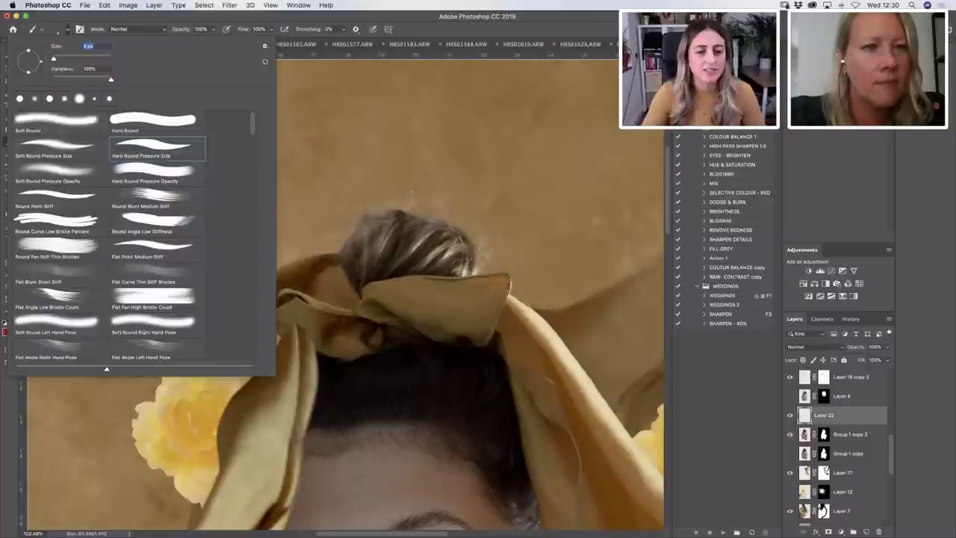
{"action": "key", "text": "Return"}
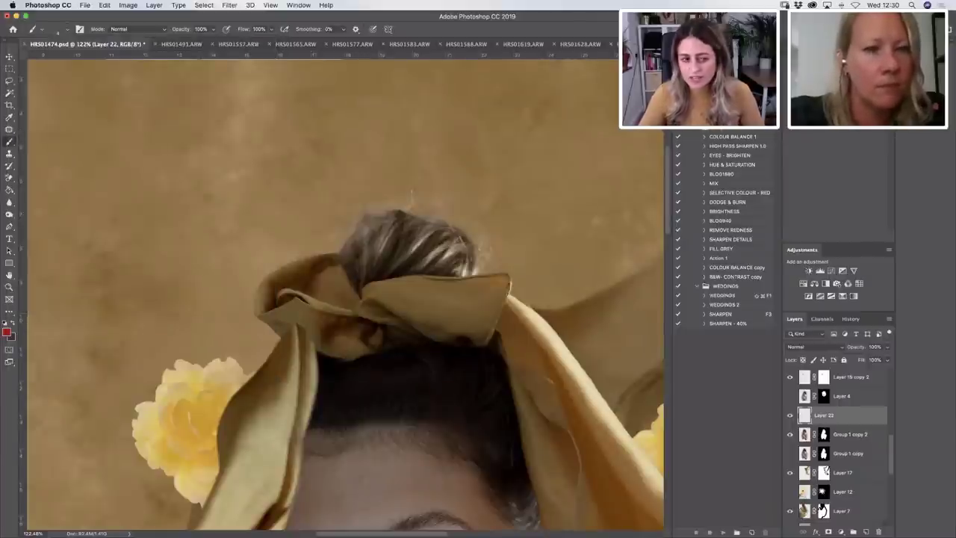
{"action": "key", "text": "d"}
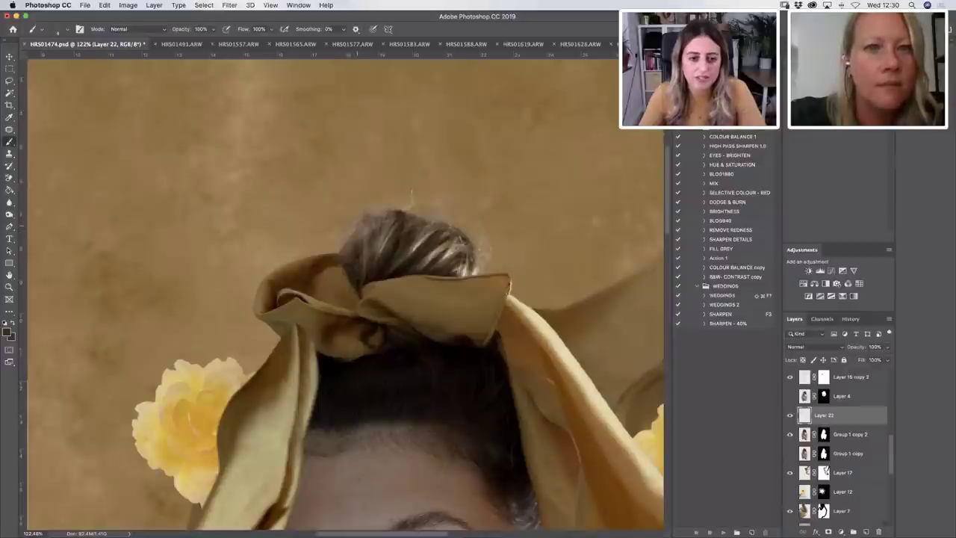
{"action": "key", "text": "x"}
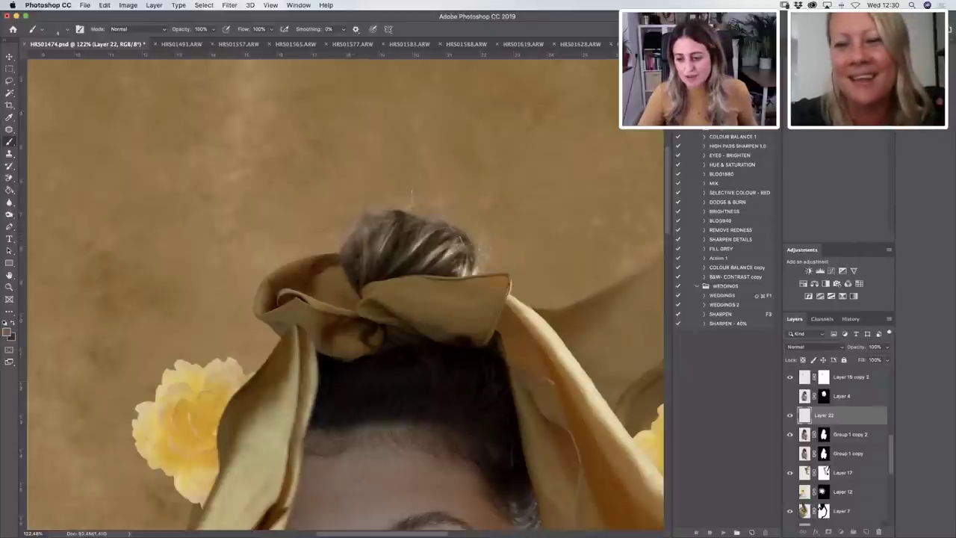
Paint black on the Group 1 copy 2 layer mask to hide the stray wisps around the bun.
{"action": "left_click", "coordinate": [823, 434]}
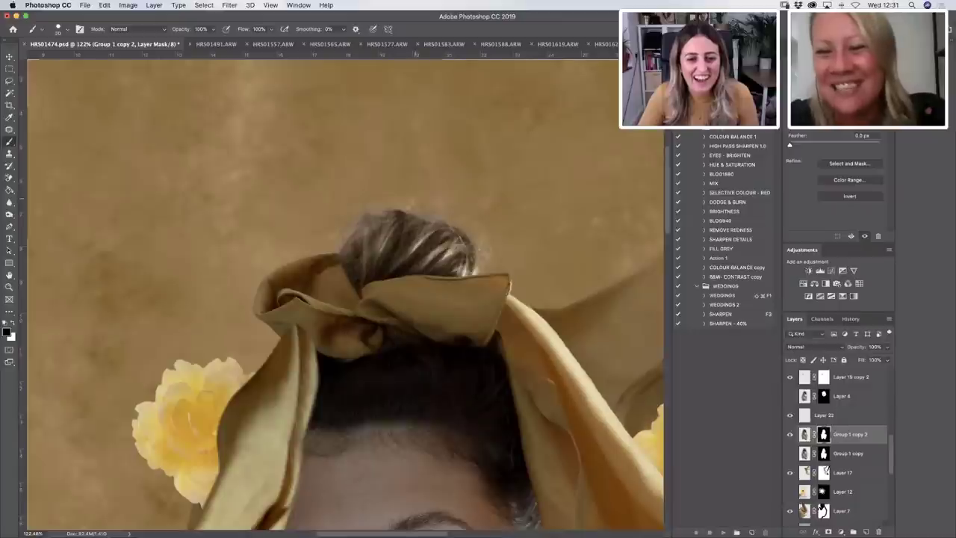
{"action": "key", "text": "bracketright"}
{"action": "key", "text": "bracketright"}
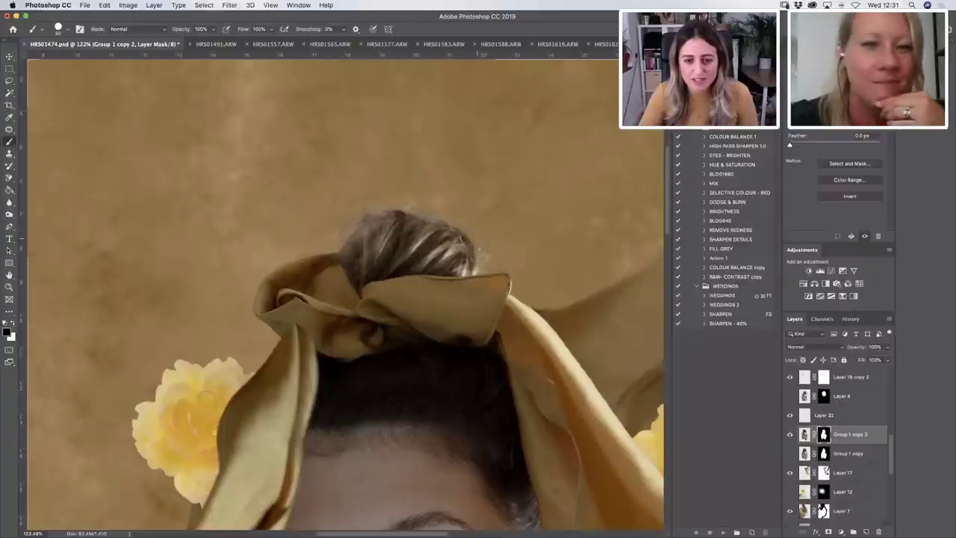
{"action": "key", "text": "bracketleft"}
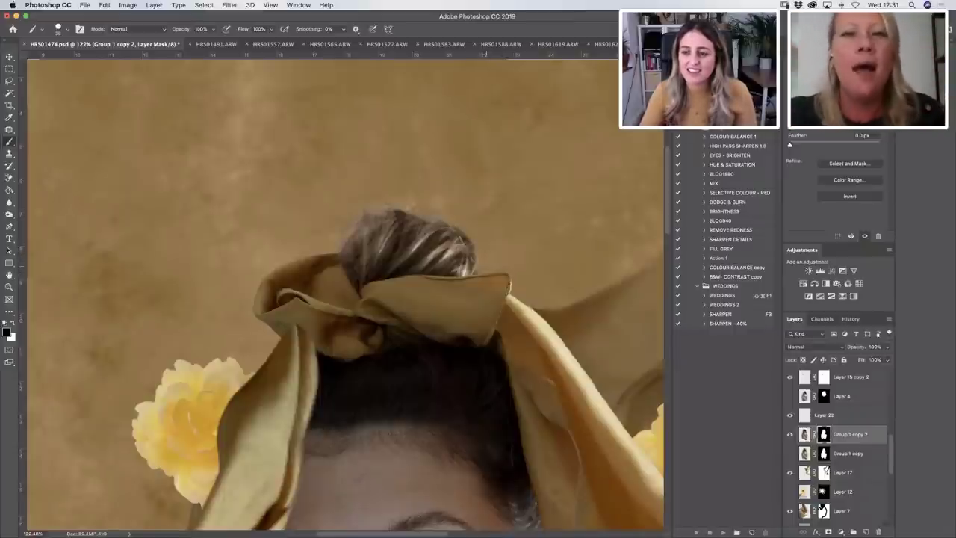
Switch to Chrome and open the navy-dress moorland portrait from the portfolio website's self-portraits gallery.
{"action": "mouse_move", "coordinate": [337, 531]}
{"action": "left_click", "coordinate": [303, 529]}
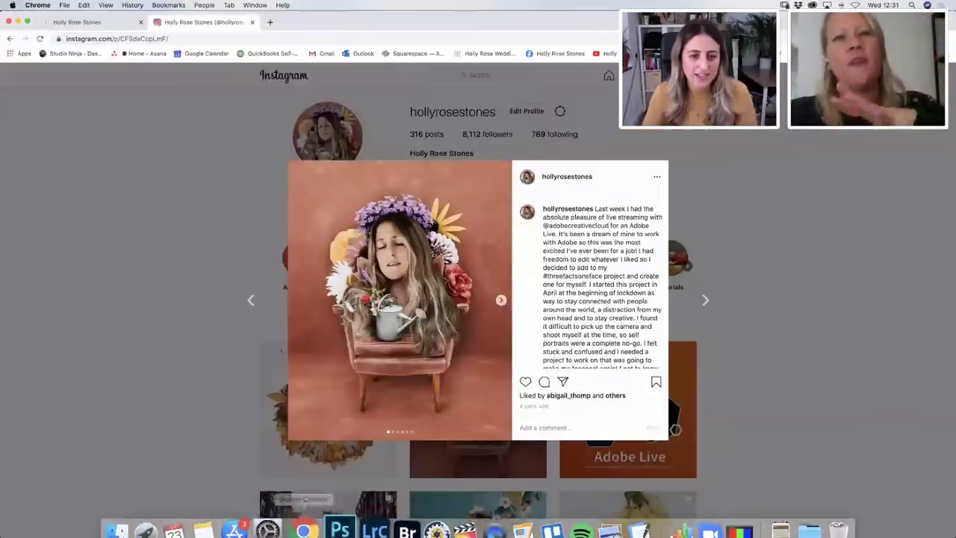
{"action": "left_click", "coordinate": [104, 21]}
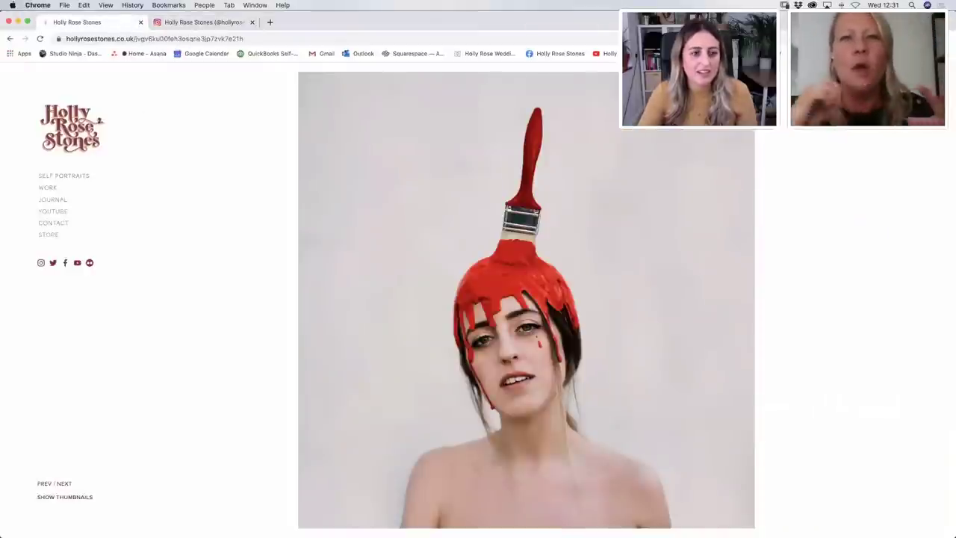
{"action": "left_click", "coordinate": [68, 176]}
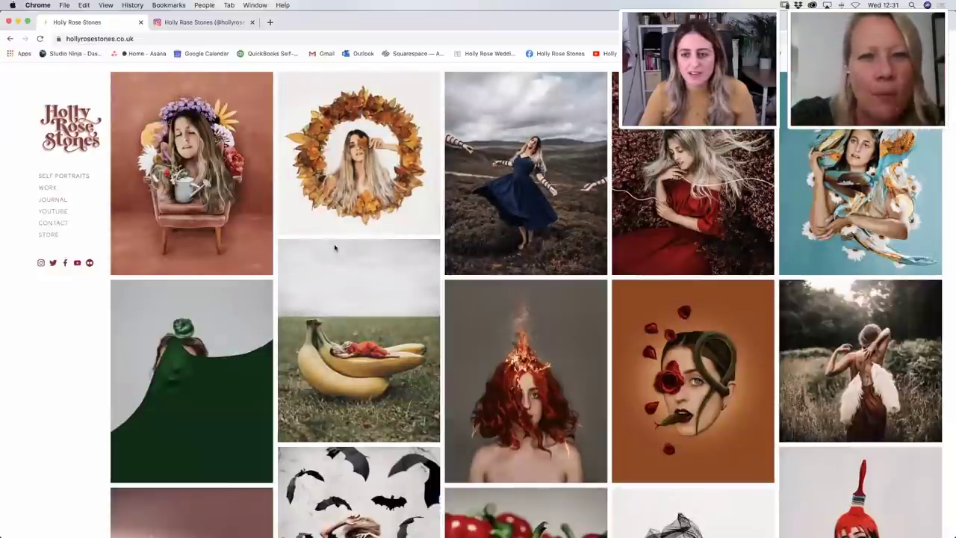
{"action": "left_click", "coordinate": [499, 157]}
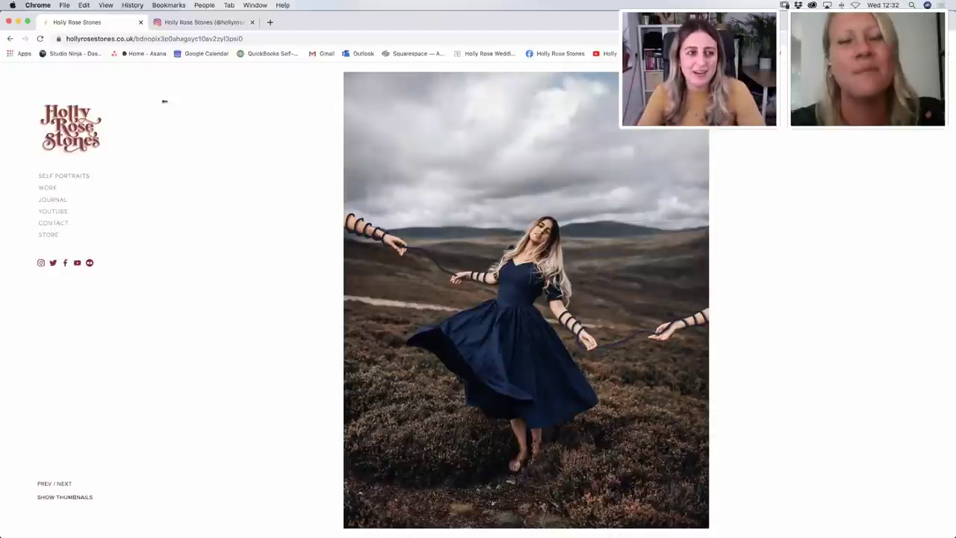
View the gallery portrait with a burning severed arm covering the woman's mouth, and return to the self-portraits overview.
{"action": "left_click", "coordinate": [72, 177]}
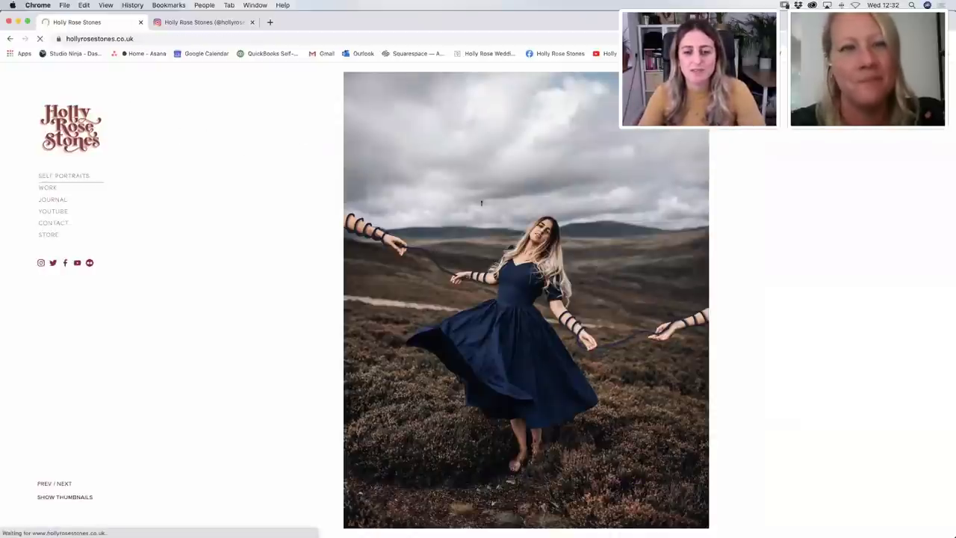
{"action": "scroll", "coordinate": [451, 249], "scroll_direction": "down", "scroll_amount": 10}
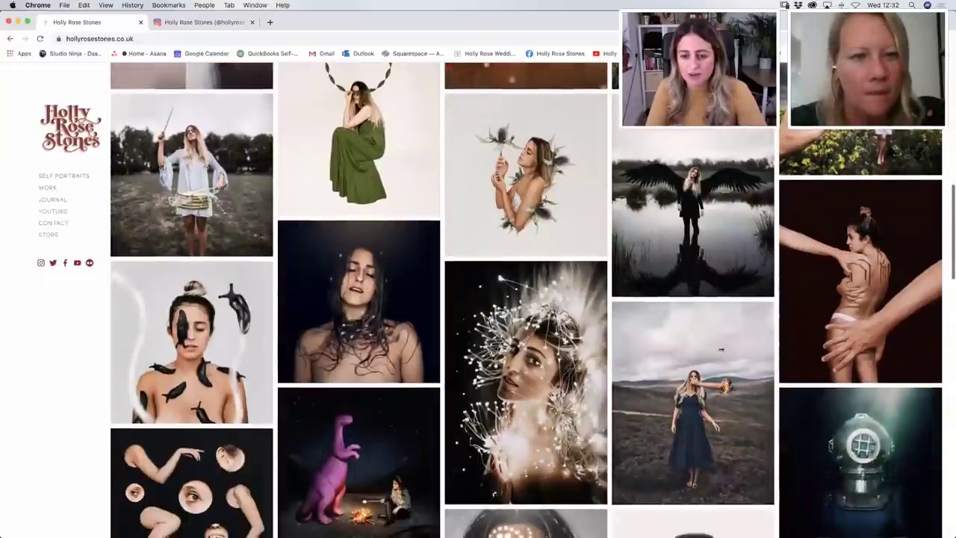
{"action": "left_click", "coordinate": [717, 359]}
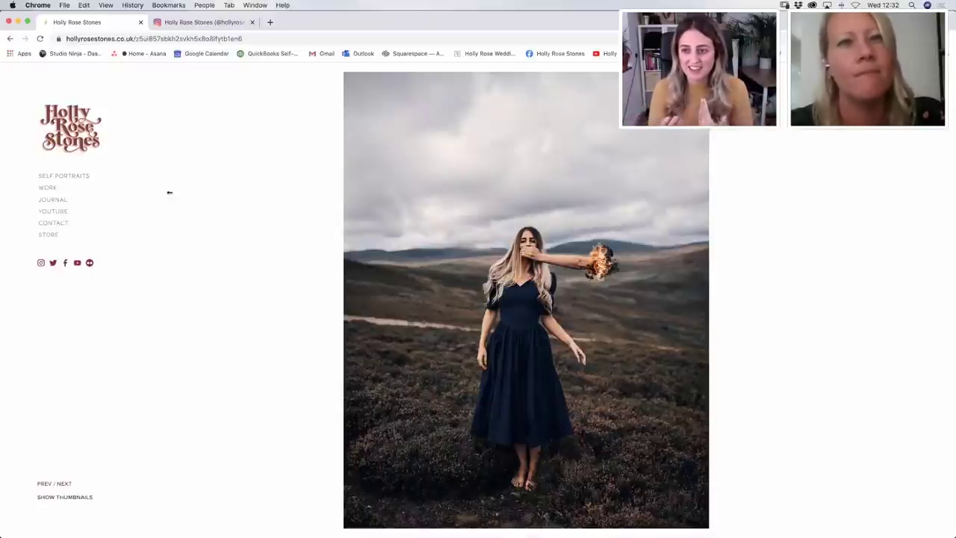
{"action": "left_click", "coordinate": [65, 176]}
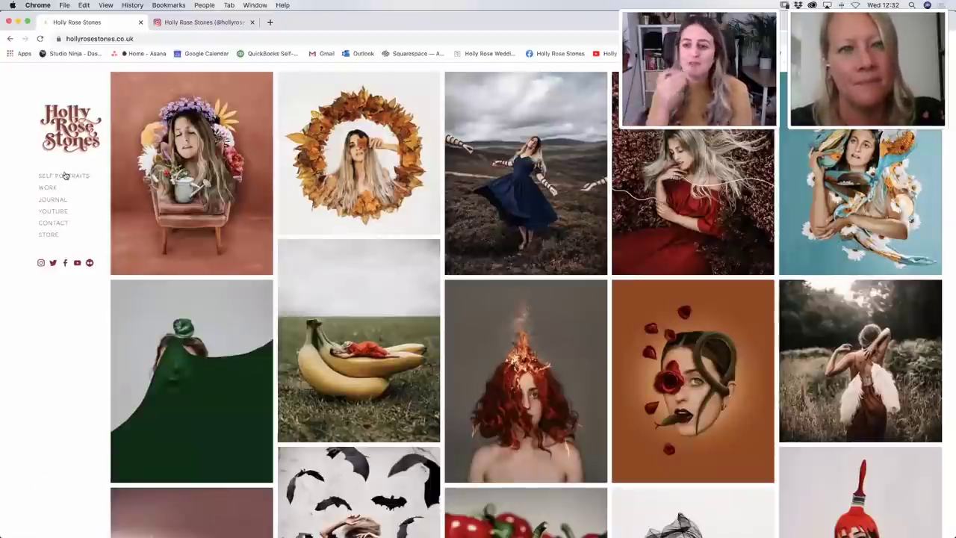
Switch to Photoshop and make the flower layers visible: Layer 13, 15, 16, 14, 14 copy and 18.
{"action": "mouse_move", "coordinate": [409, 525]}
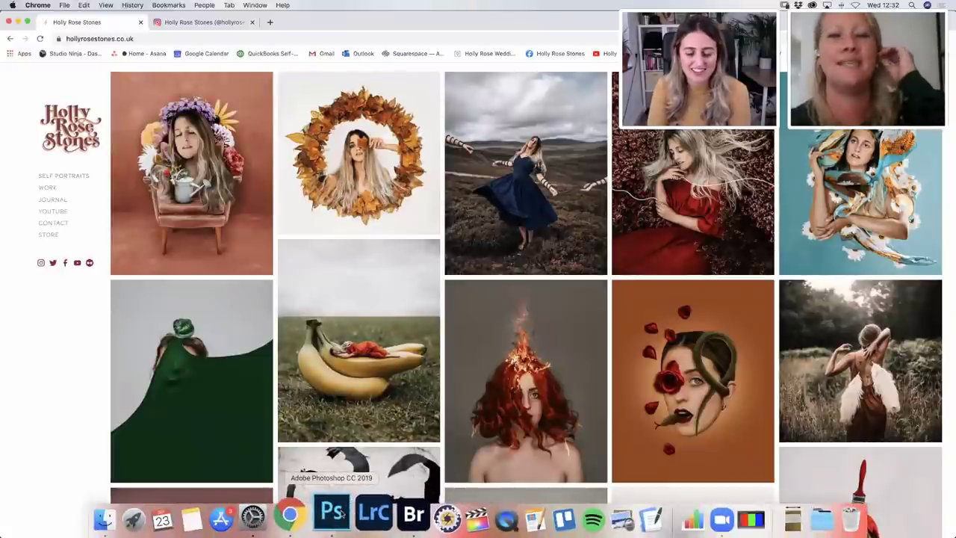
{"action": "left_click", "coordinate": [332, 513]}
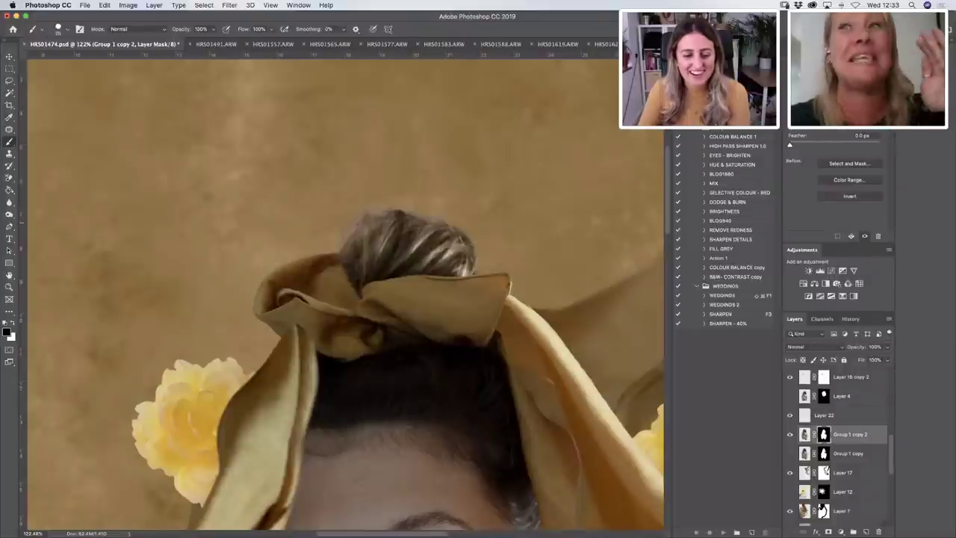
{"action": "key", "text": "z"}
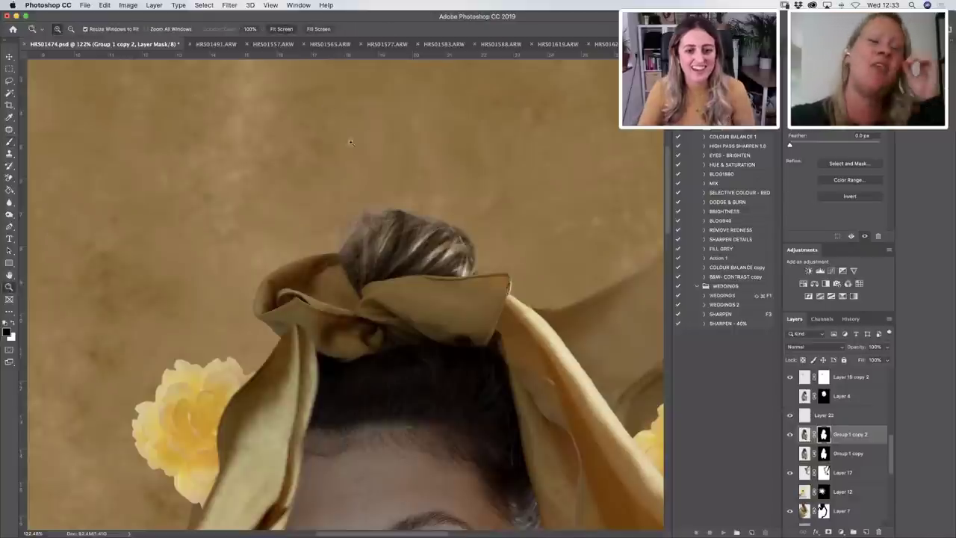
{"action": "key", "text": "super+0"}
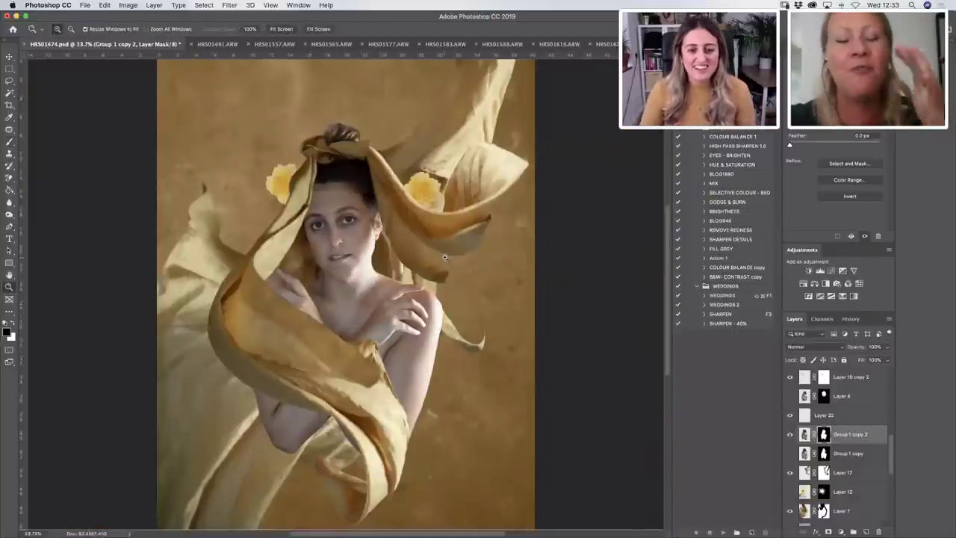
{"action": "scroll", "coordinate": [891, 446], "scroll_direction": "down", "scroll_amount": 5}
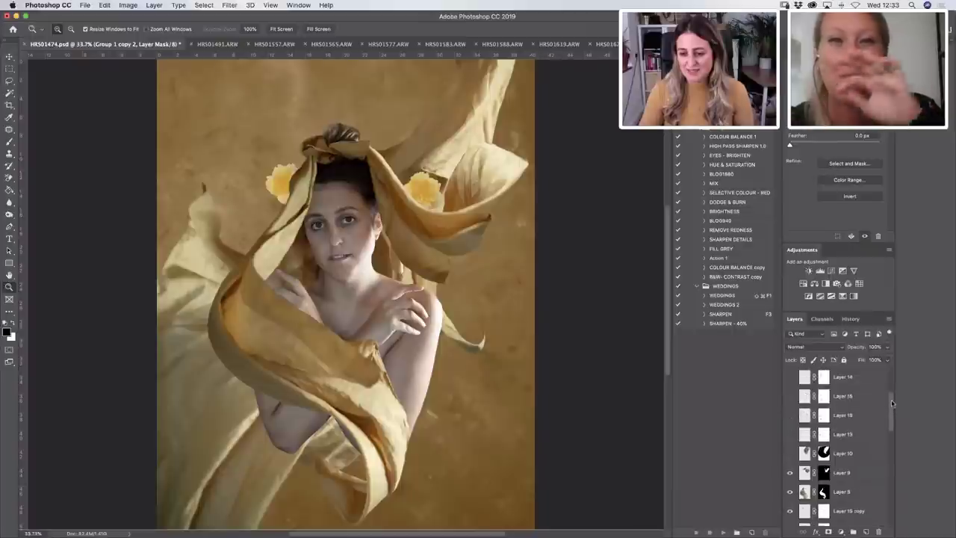
{"action": "left_click_drag", "start_coordinate": [792, 437], "coordinate": [790, 381]}
{"action": "scroll", "coordinate": [791, 382], "scroll_direction": "up", "scroll_amount": 2}
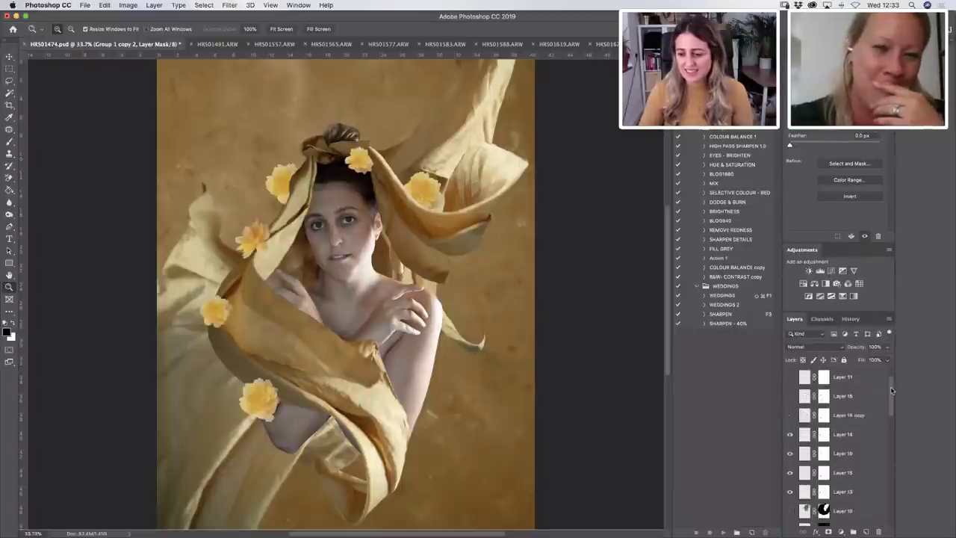
{"action": "left_click", "coordinate": [791, 415]}
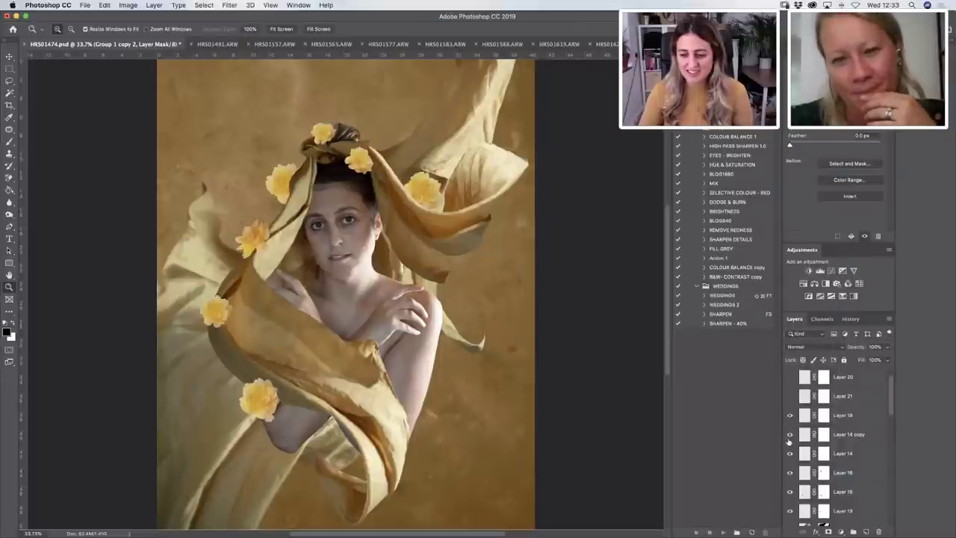
{"action": "left_click", "coordinate": [791, 415]}
{"action": "left_click_drag", "start_coordinate": [791, 437], "coordinate": [790, 417]}
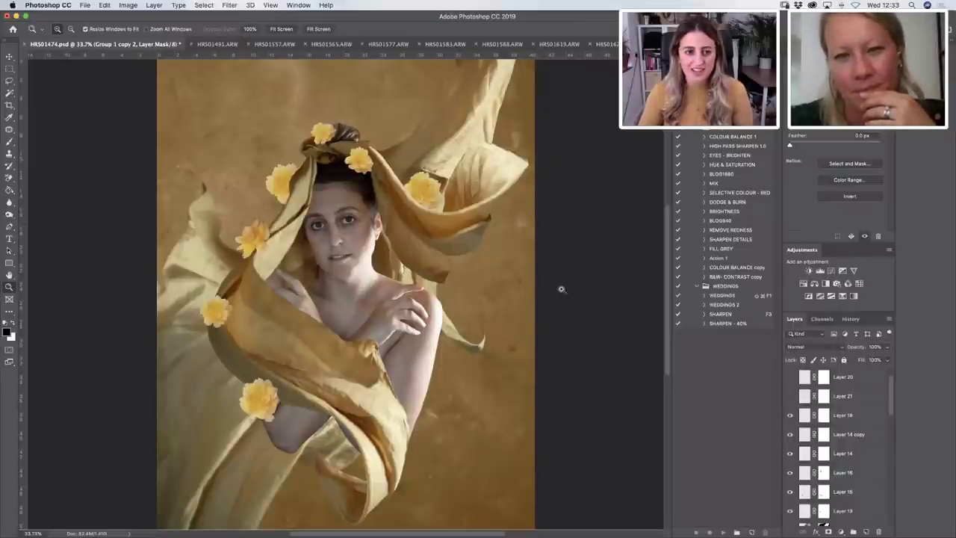
Select Layer 18 and examine up close how the yellow flower beside the face sits on the fabric.
{"action": "left_click", "coordinate": [804, 416]}
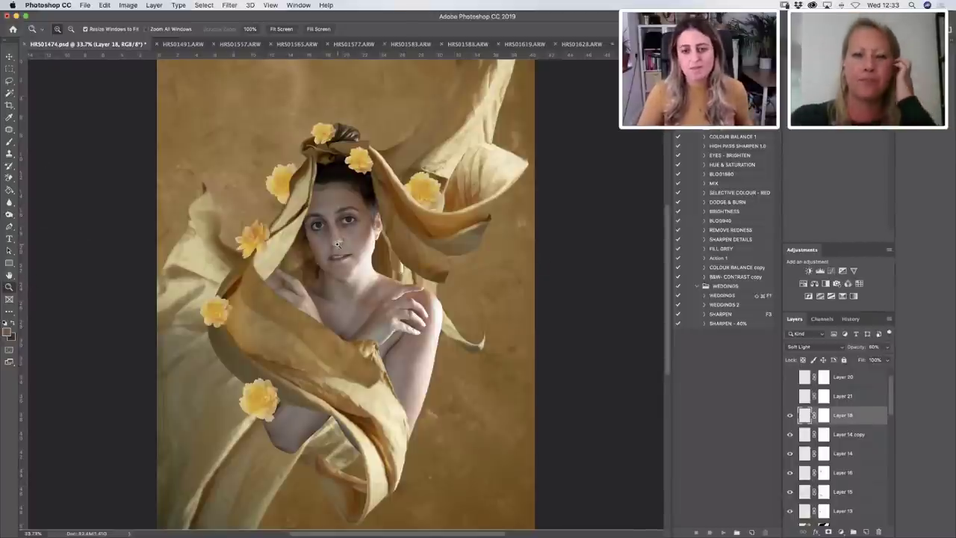
{"action": "scroll", "coordinate": [338, 244], "scroll_direction": "down", "scroll_amount": 1}
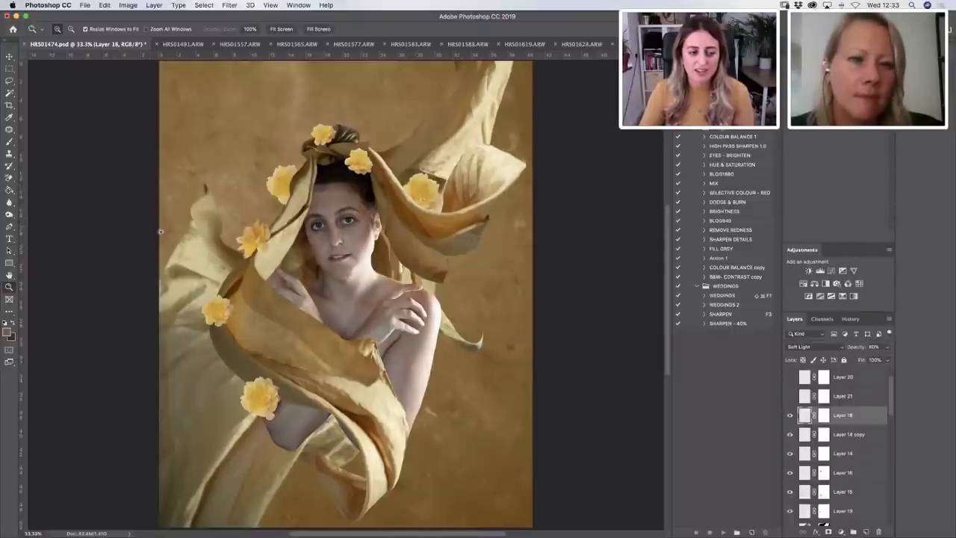
{"action": "left_click_drag", "start_coordinate": [198, 199], "coordinate": [317, 259]}
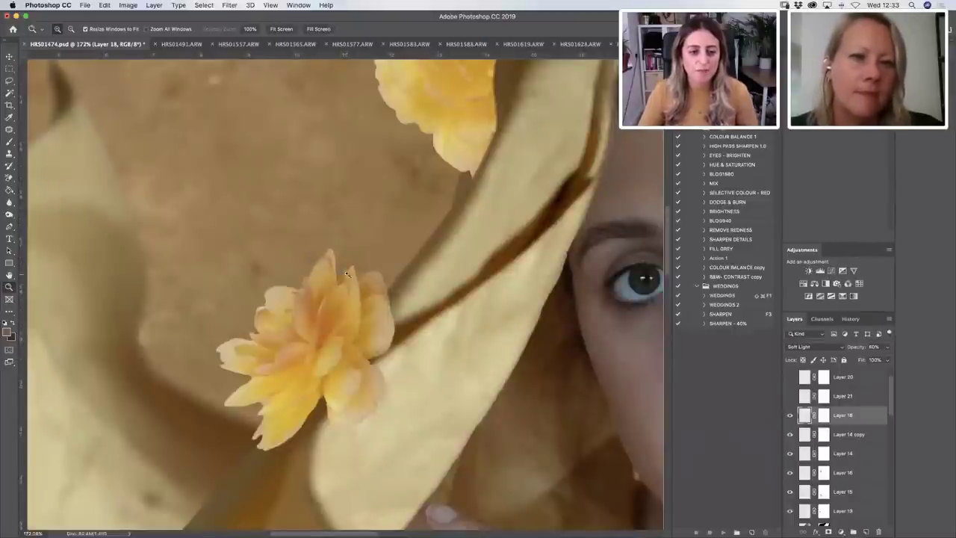
{"action": "left_click", "coordinate": [281, 28]}
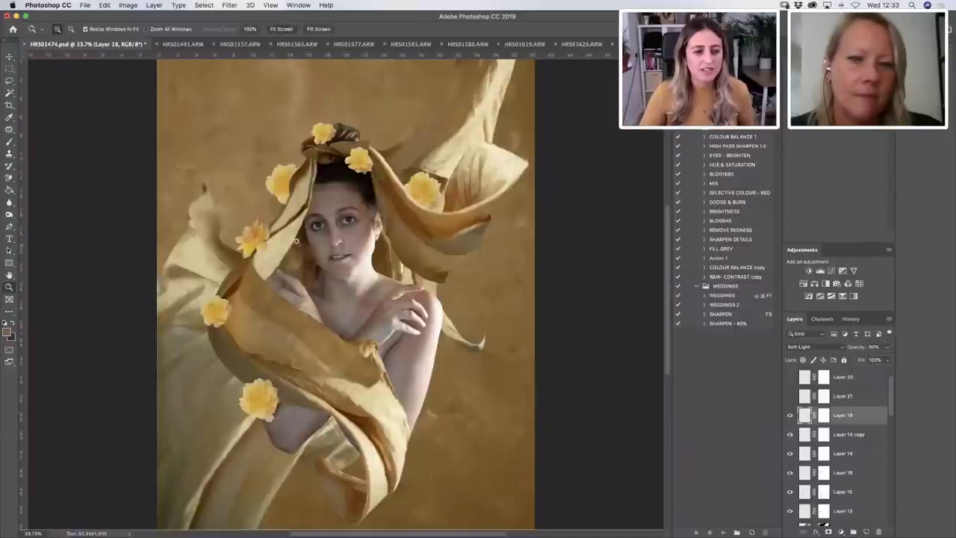
{"action": "left_click_drag", "start_coordinate": [297, 242], "coordinate": [344, 277]}
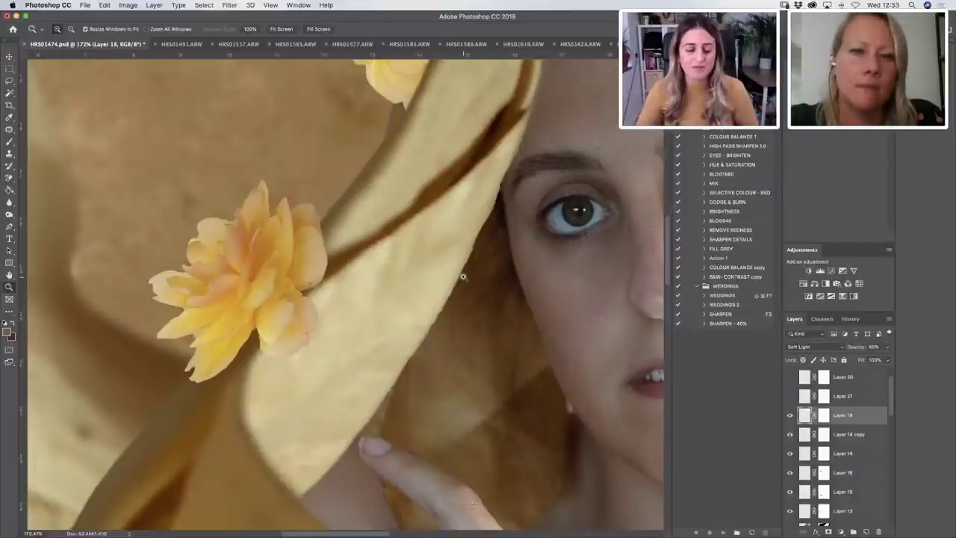
{"action": "left_click", "coordinate": [9, 57]}
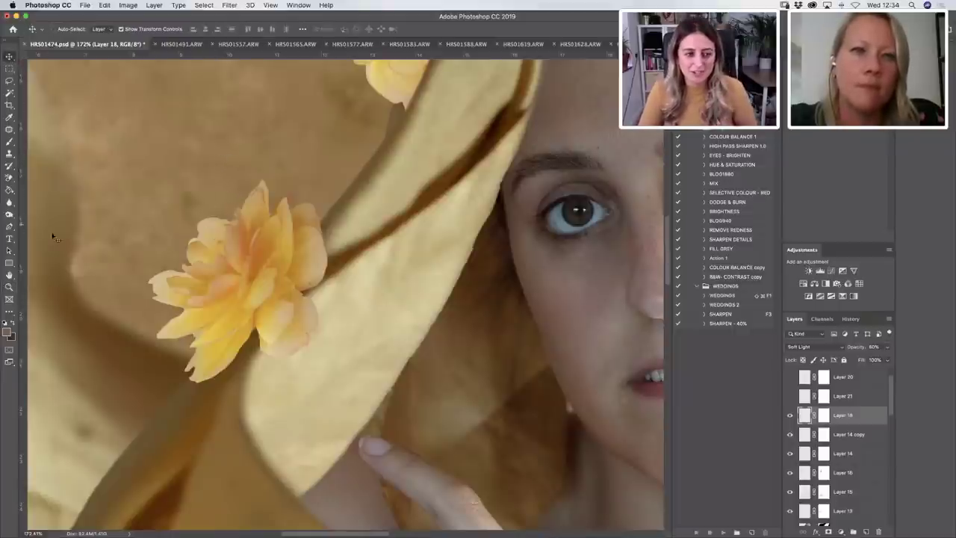
{"action": "key", "text": "z"}
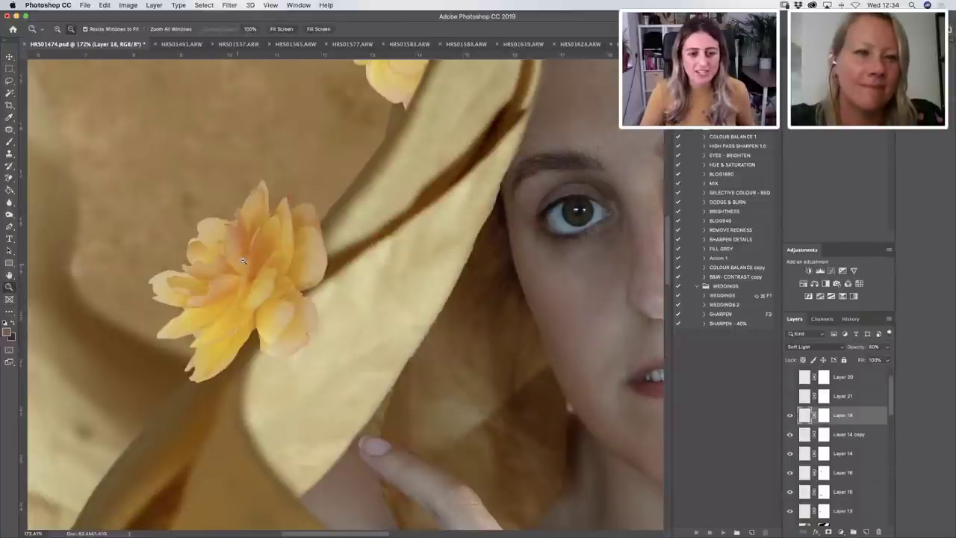
{"action": "left_click", "coordinate": [237, 265], "text": "alt"}
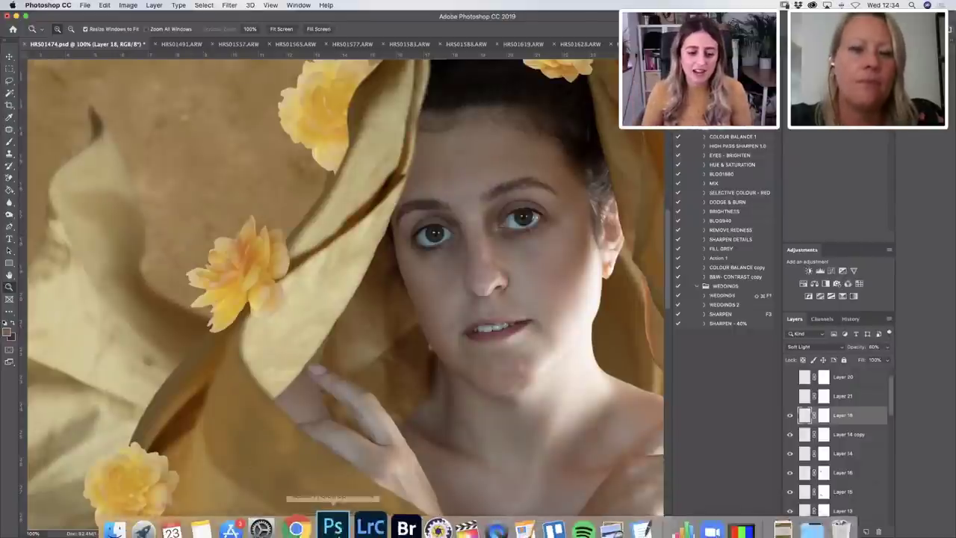
Switch to Chrome and open the teal portrait with the patterned scarf and daisies from the gallery.
{"action": "left_click", "coordinate": [301, 515]}
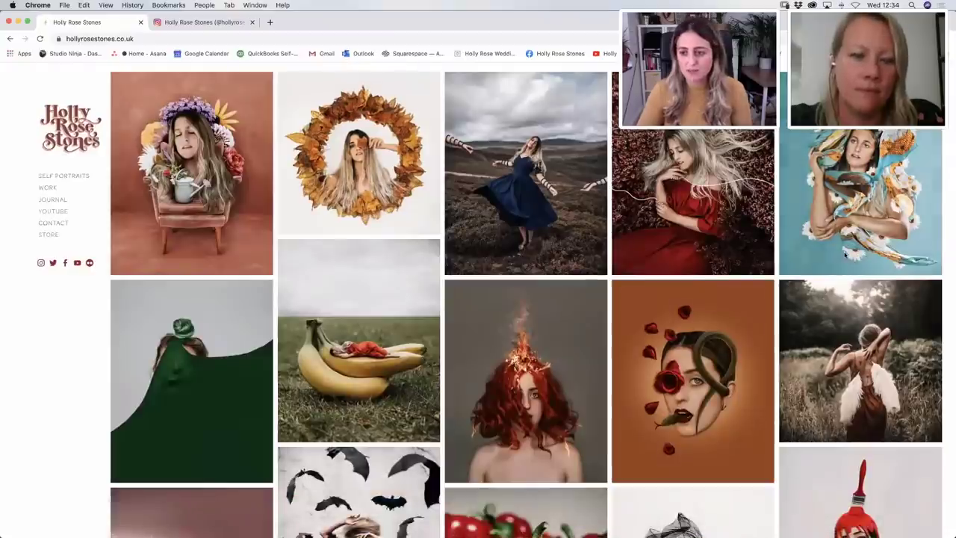
{"action": "left_click", "coordinate": [829, 209]}
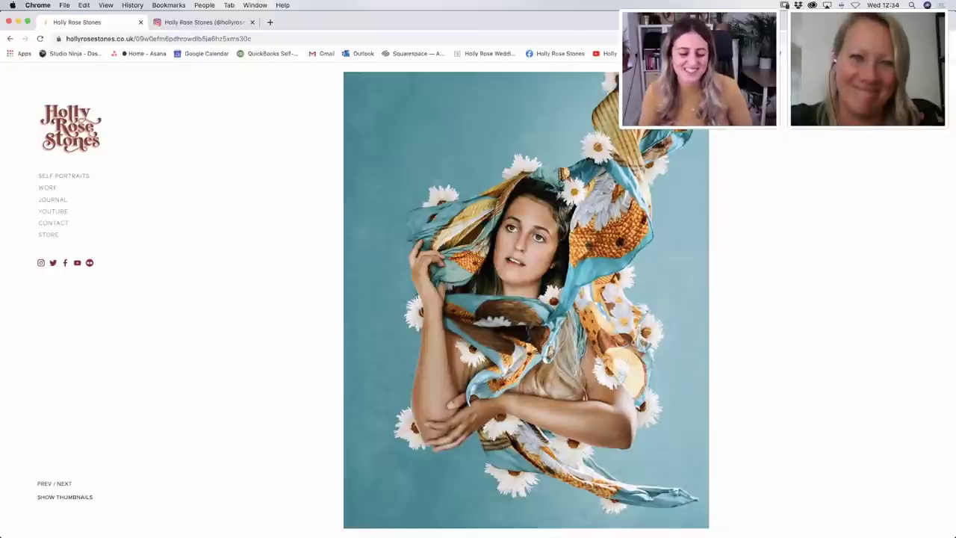
Switch to Photoshop, make Layer 14 visible again and select Layer 16.
{"action": "key", "text": "super+Tab"}
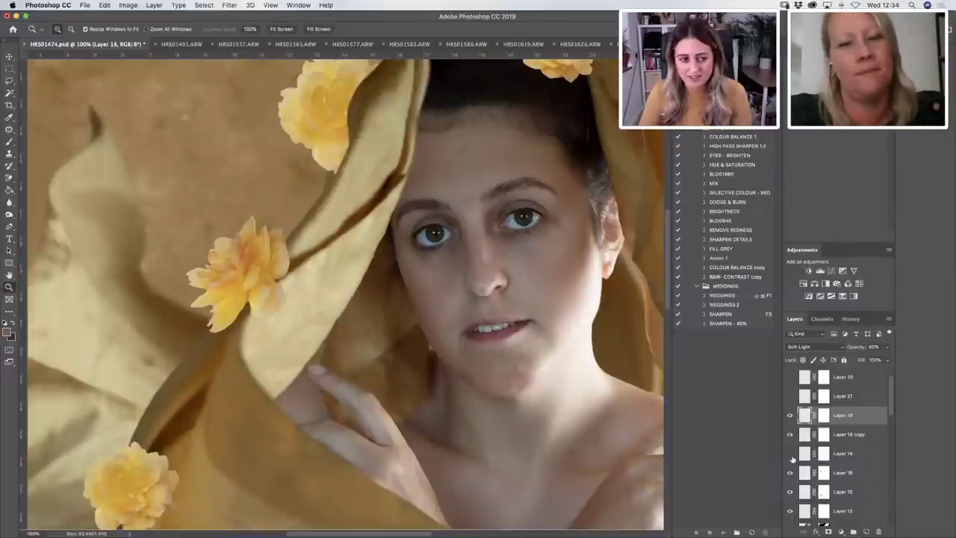
{"action": "left_click", "coordinate": [791, 453]}
{"action": "left_click", "coordinate": [790, 474]}
{"action": "left_click", "coordinate": [790, 474]}
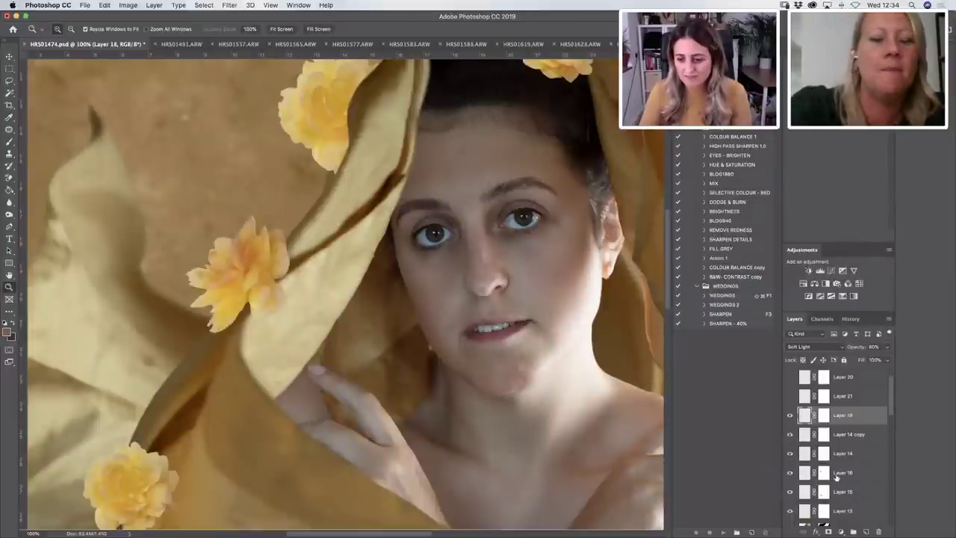
{"action": "left_click", "coordinate": [837, 475]}
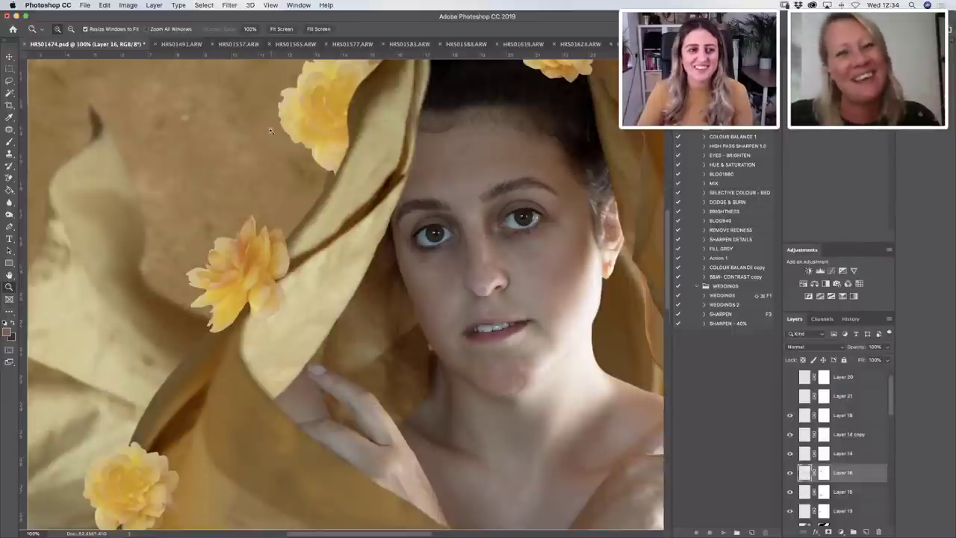
Compare the composite with Layer 16 hidden and shown to identify its flower beside the fabric edge.
{"action": "left_click", "coordinate": [789, 474]}
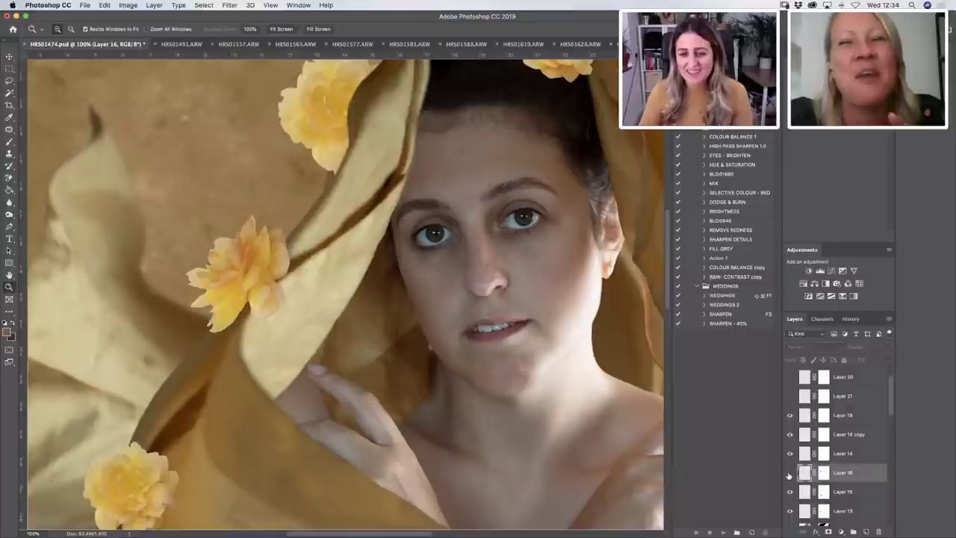
{"action": "left_click", "coordinate": [789, 474]}
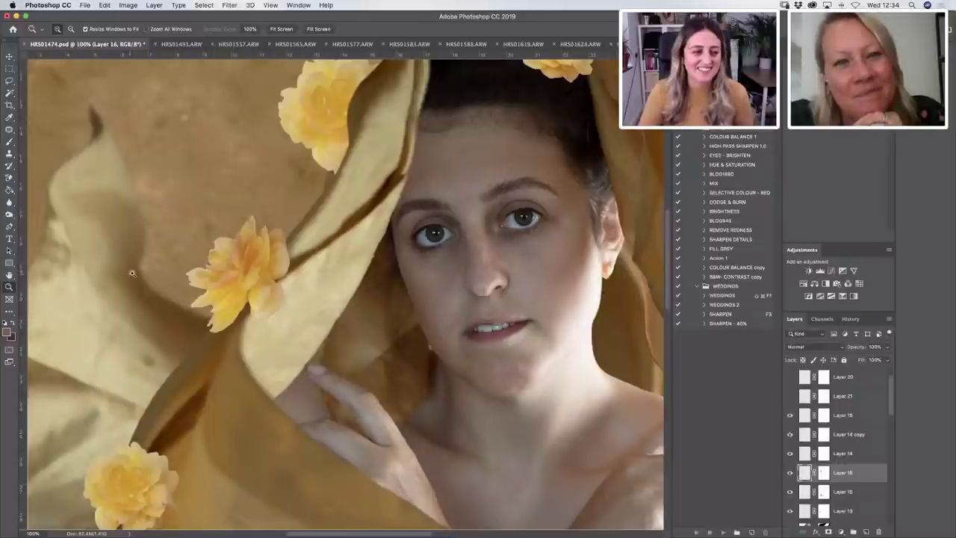
{"action": "scroll", "coordinate": [199, 252], "scroll_direction": "left", "scroll_amount": 5}
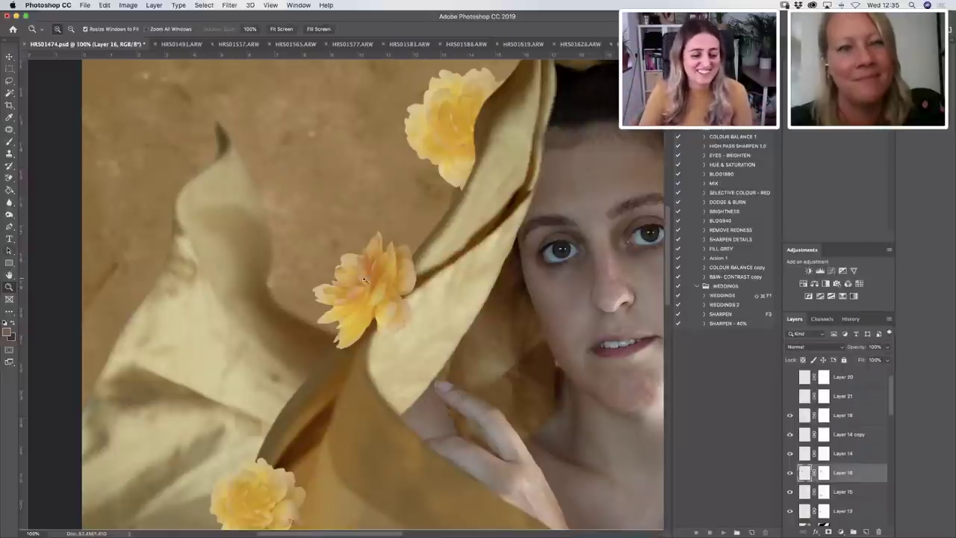
{"action": "left_click", "coordinate": [790, 473]}
{"action": "left_click", "coordinate": [790, 472]}
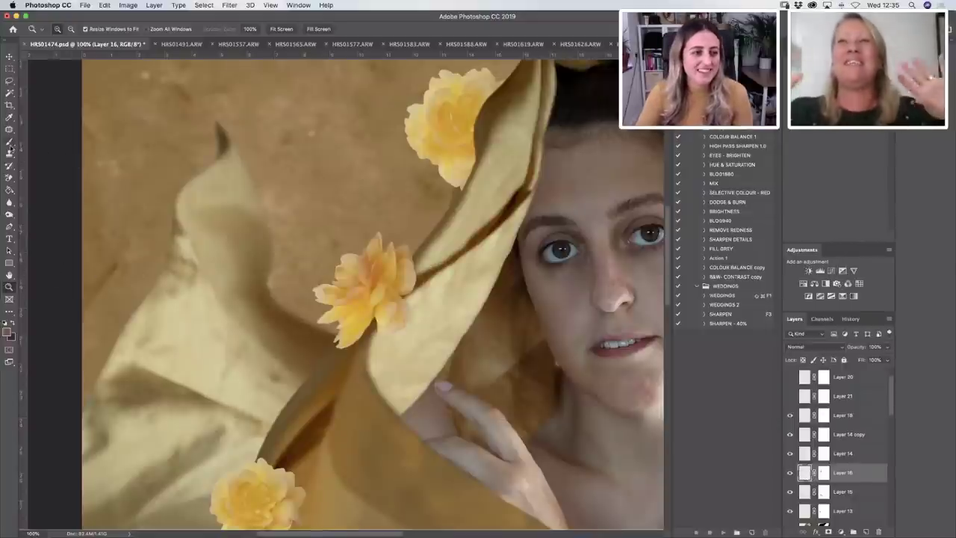
{"action": "left_click", "coordinate": [230, 5]}
{"action": "mouse_move", "coordinate": [233, 116]}
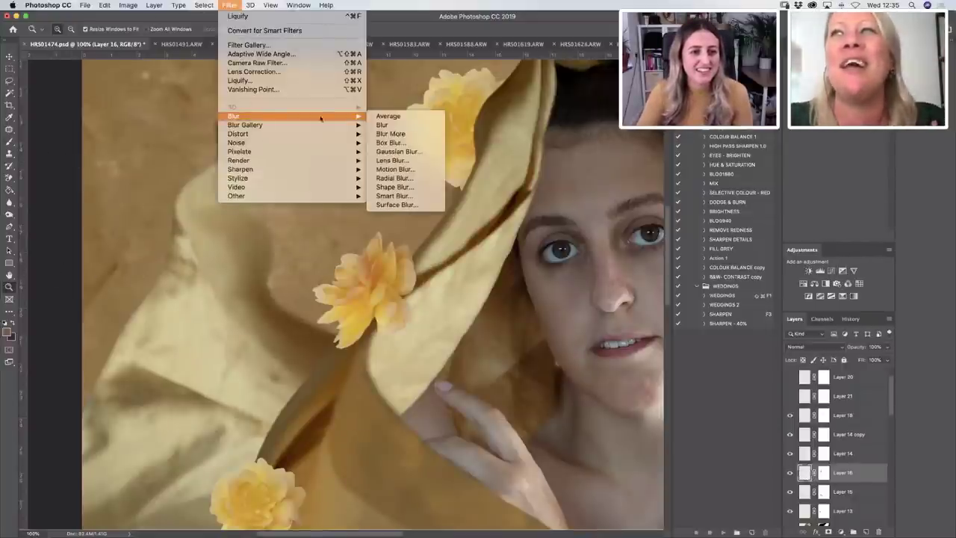
{"action": "left_click", "coordinate": [392, 152]}
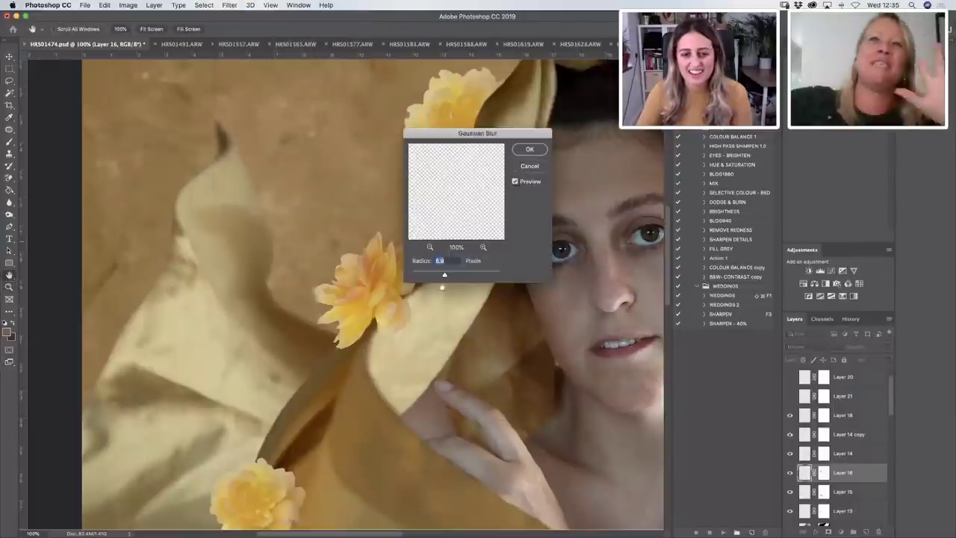
{"action": "left_click", "coordinate": [530, 166]}
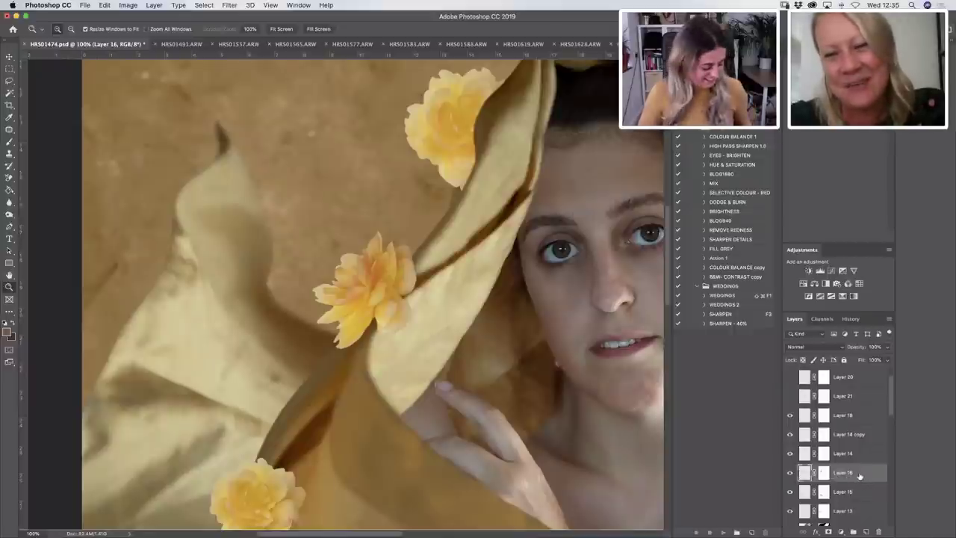
Convert Layer 16 to a smart object and rasterize it so its mask is merged into the flower.
{"action": "right_click", "coordinate": [859, 473]}
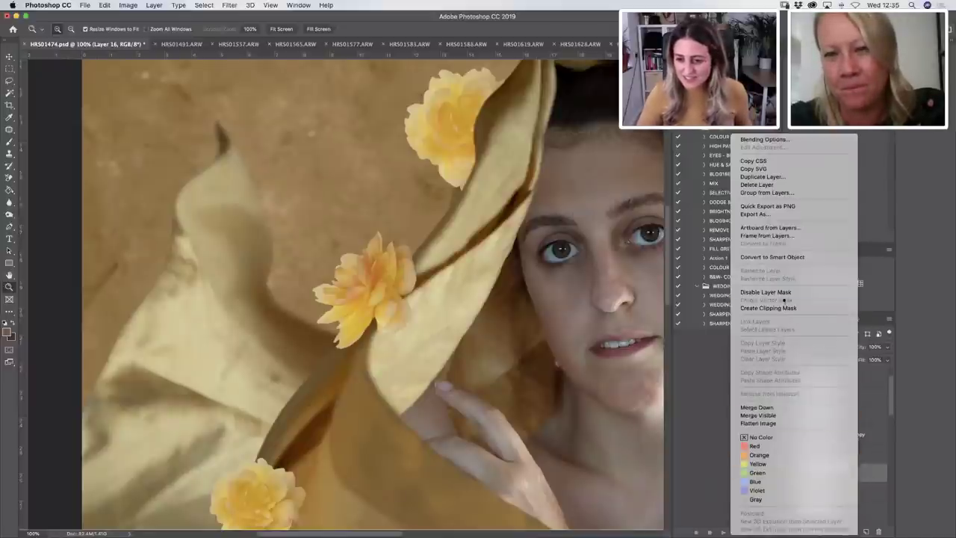
{"action": "left_click", "coordinate": [780, 260]}
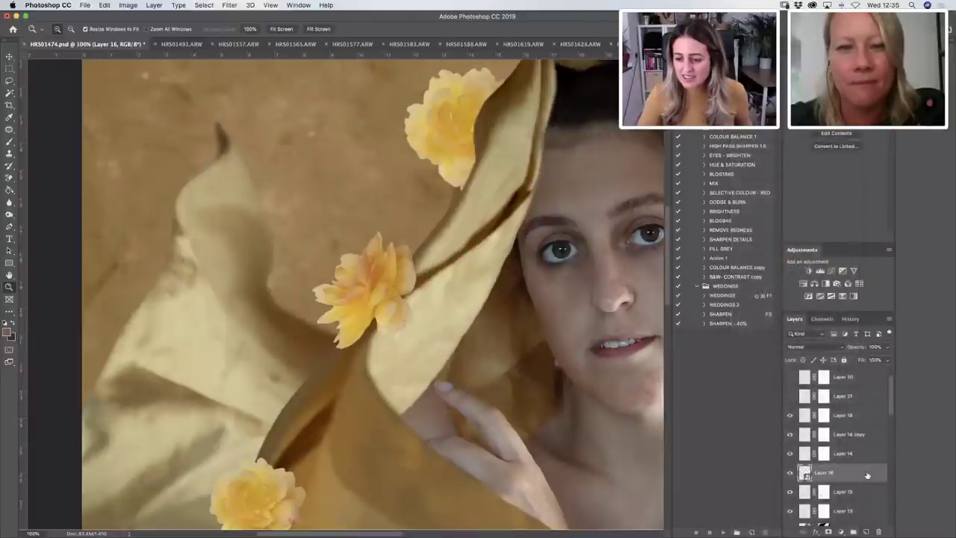
{"action": "right_click", "coordinate": [863, 472]}
{"action": "left_click", "coordinate": [798, 293]}
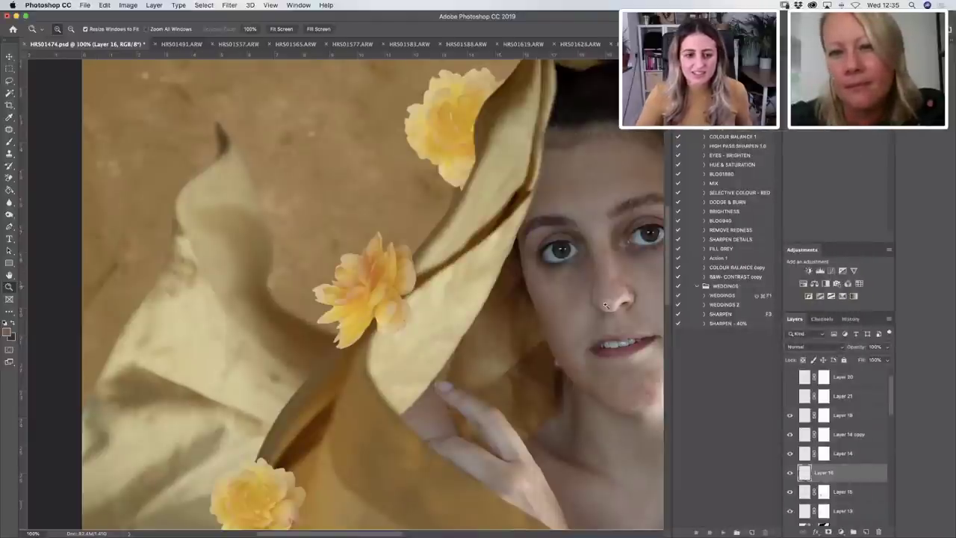
Apply a Gaussian Blur with a radius of 1.7 pixels to the flower on Layer 16.
{"action": "left_click", "coordinate": [229, 5]}
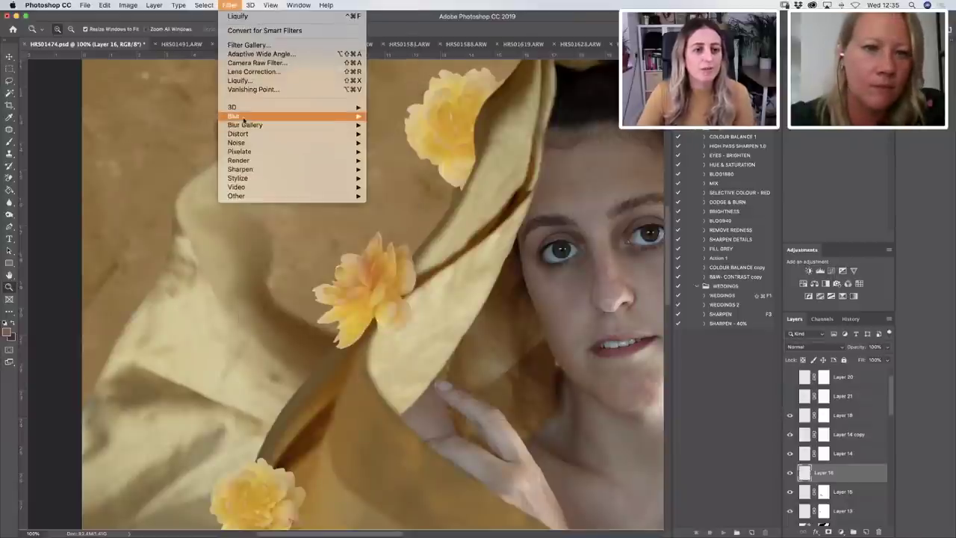
{"action": "mouse_move", "coordinate": [254, 117]}
{"action": "left_click", "coordinate": [385, 153]}
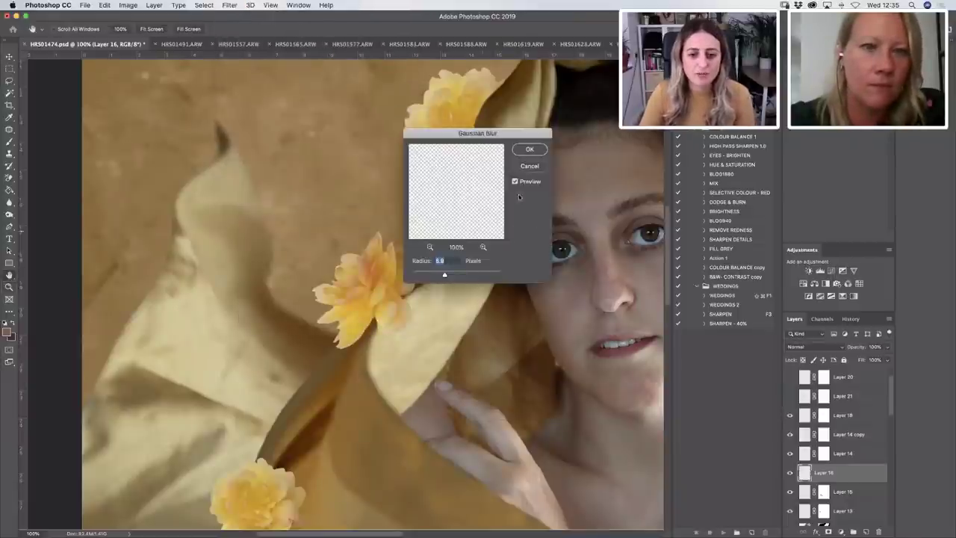
{"action": "left_click_drag", "start_coordinate": [467, 128], "coordinate": [541, 100]}
{"action": "left_click_drag", "start_coordinate": [513, 242], "coordinate": [487, 244]}
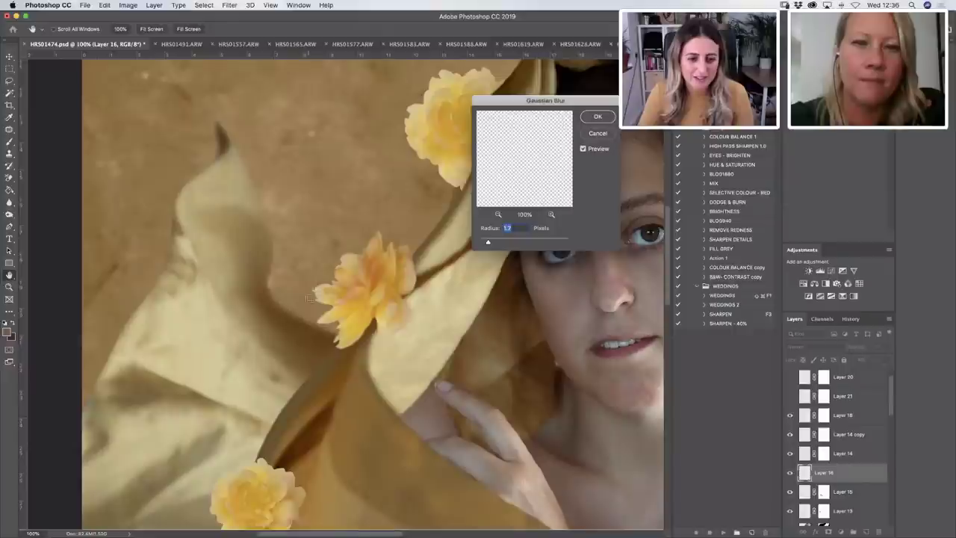
{"action": "left_click", "coordinate": [605, 119]}
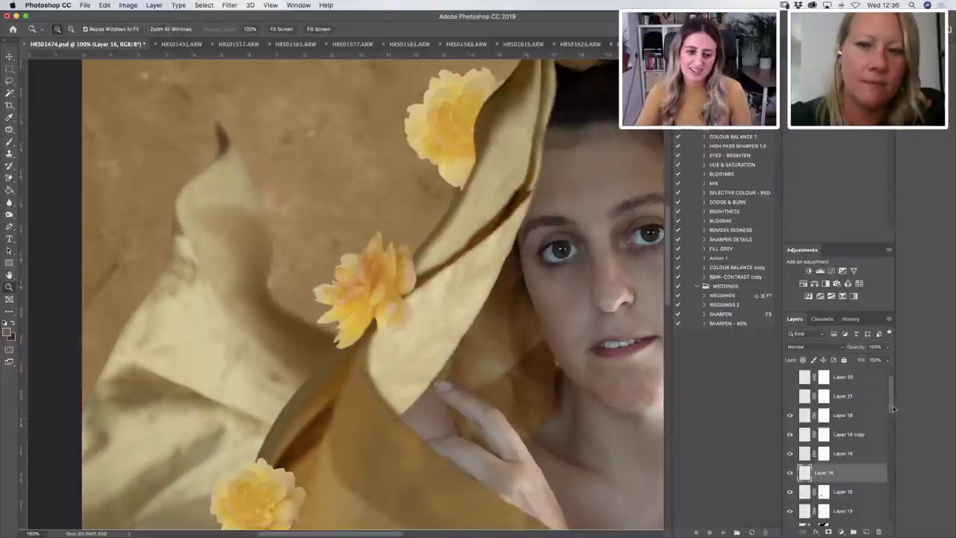
Add a new empty layer above Layer 15, directly beneath the flower on Layer 16.
{"action": "left_click", "coordinate": [848, 493]}
{"action": "key", "text": "super+shift+alt+n"}
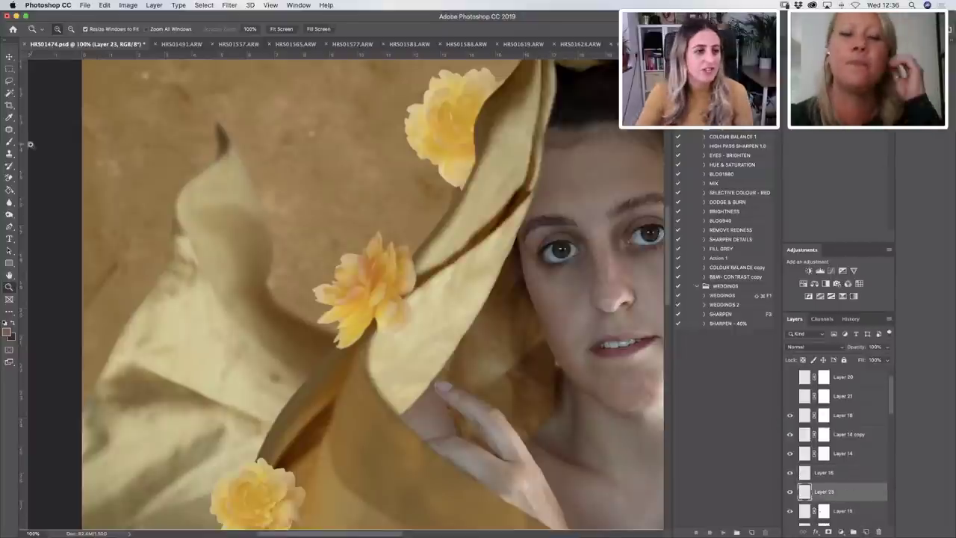
Undo the empty Layer 23, add a Curves adjustment above Layer 15 darkened to output 104 at input 138, and invert its mask to black.
{"action": "key", "text": "b"}
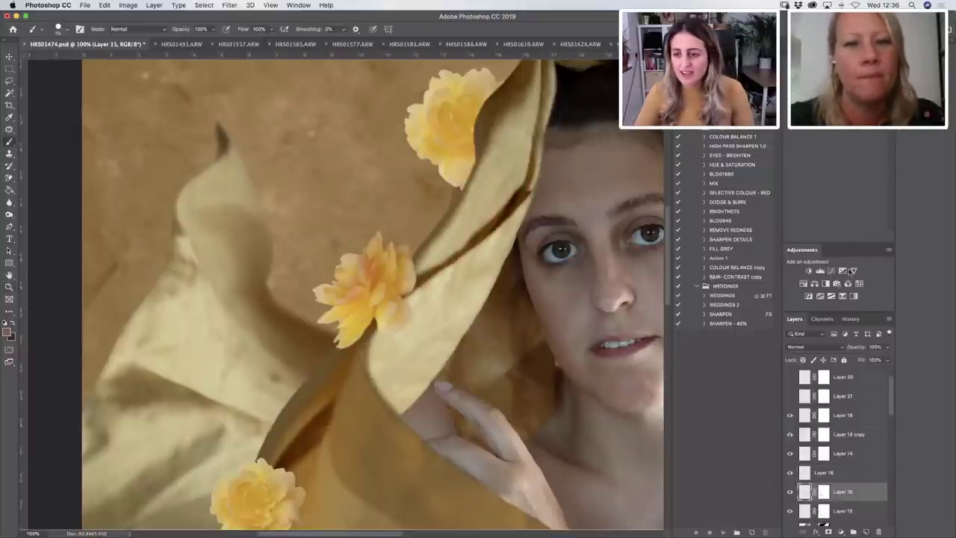
{"action": "key", "text": "super+z"}
{"action": "left_click", "coordinate": [831, 271]}
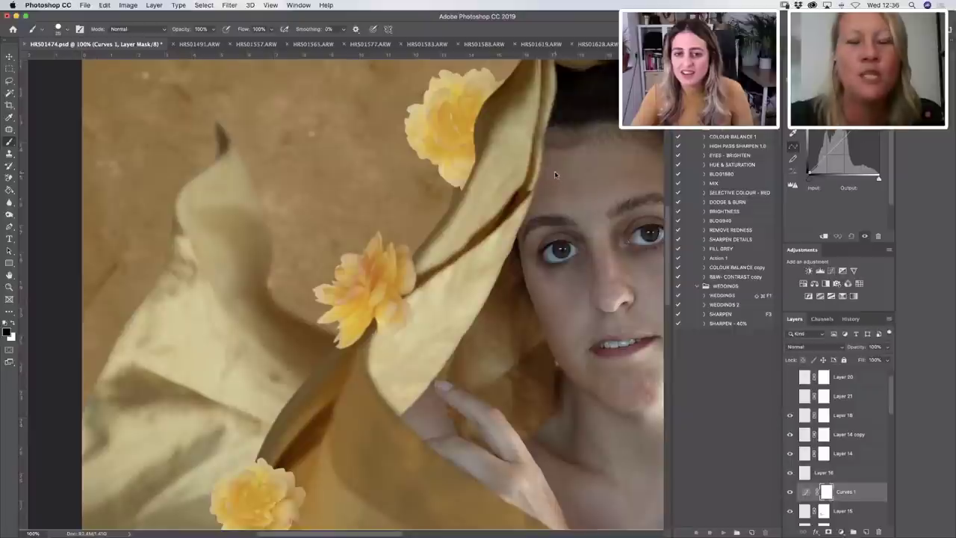
{"action": "left_click_drag", "start_coordinate": [845, 139], "coordinate": [846, 142]}
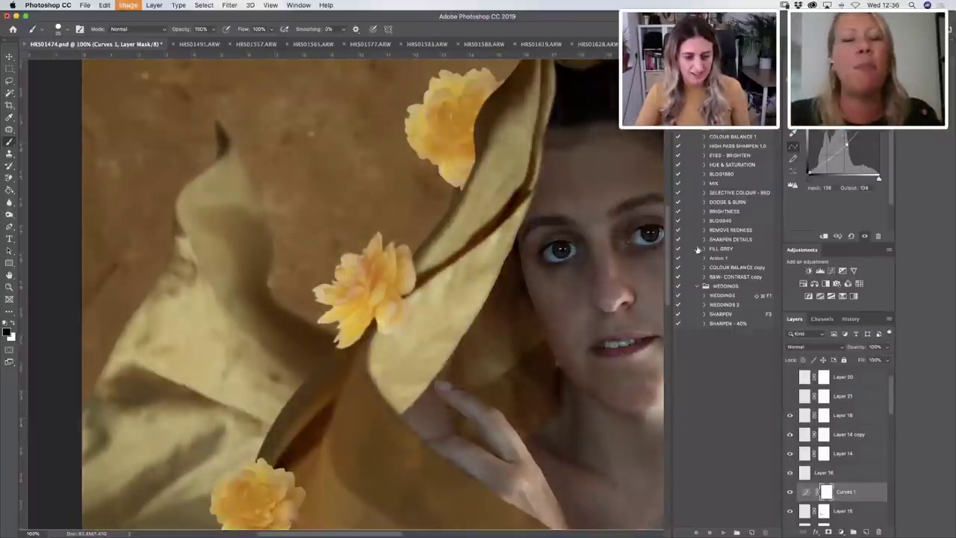
{"action": "key", "text": "super+i"}
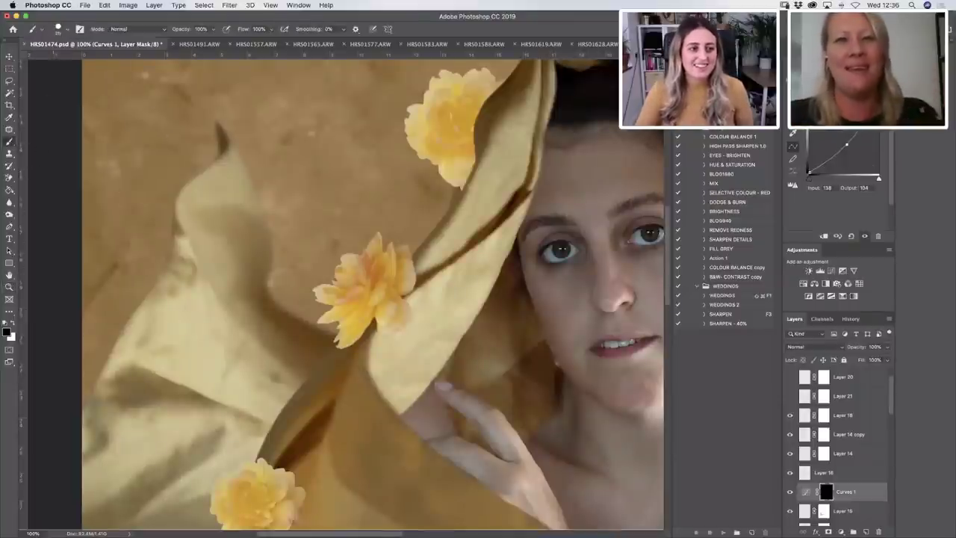
Set the brush size to 60 and touch up the Curves 1 mask, switching between white and black.
{"action": "left_click", "coordinate": [66, 32]}
{"action": "key", "text": "Escape"}
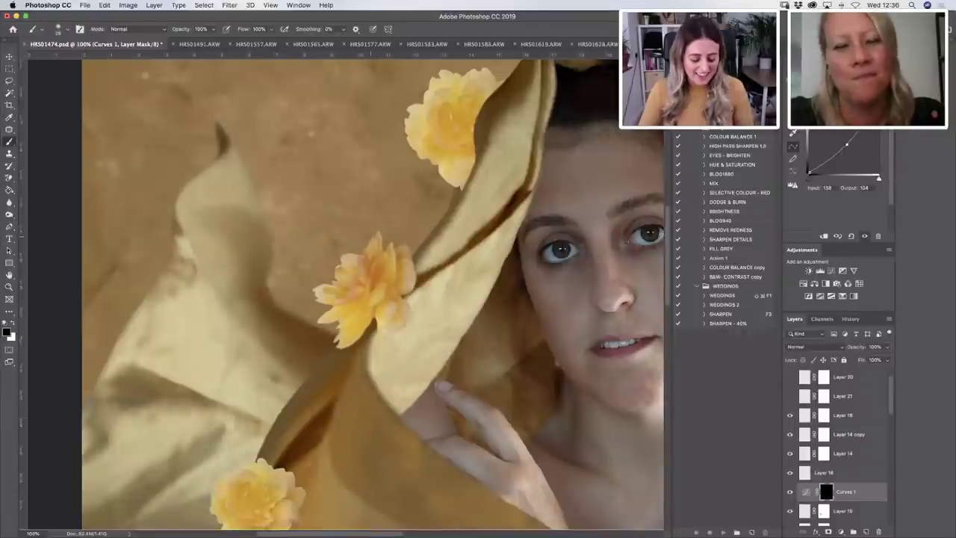
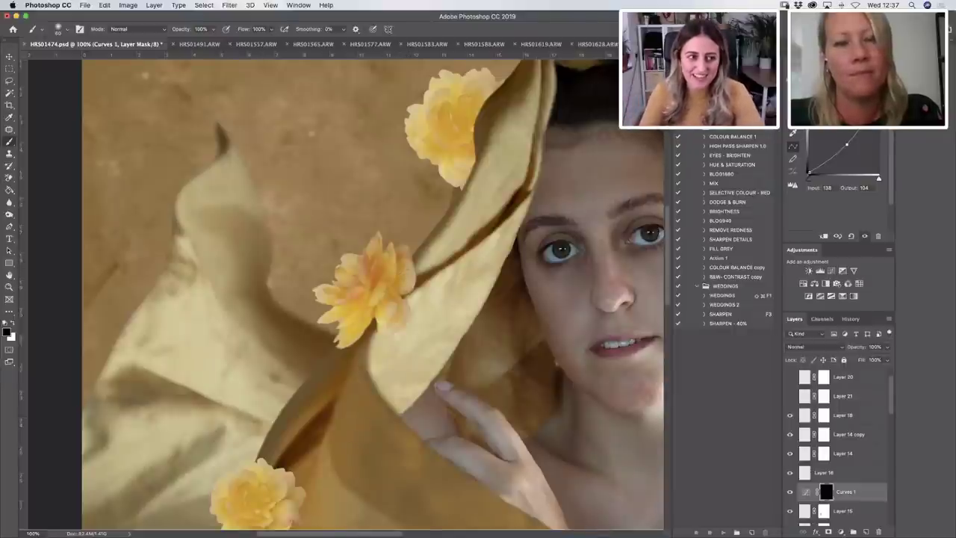
{"action": "key", "text": "x"}
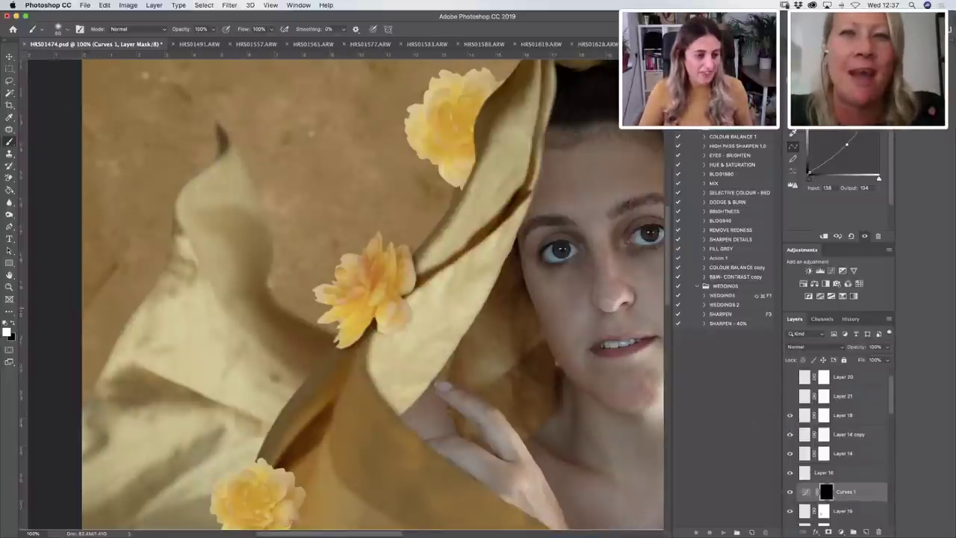
{"action": "key", "text": "x"}
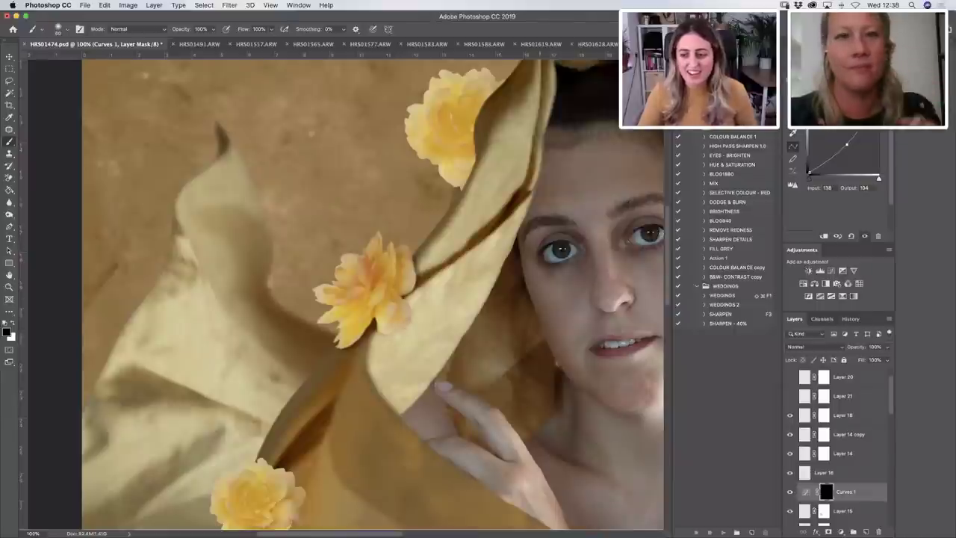
Lower the opacity of the Curves 1 layer to 50% while judging the shading across the whole composite.
{"action": "left_click", "coordinate": [888, 347]}
{"action": "left_click_drag", "start_coordinate": [887, 360], "coordinate": [874, 362]}
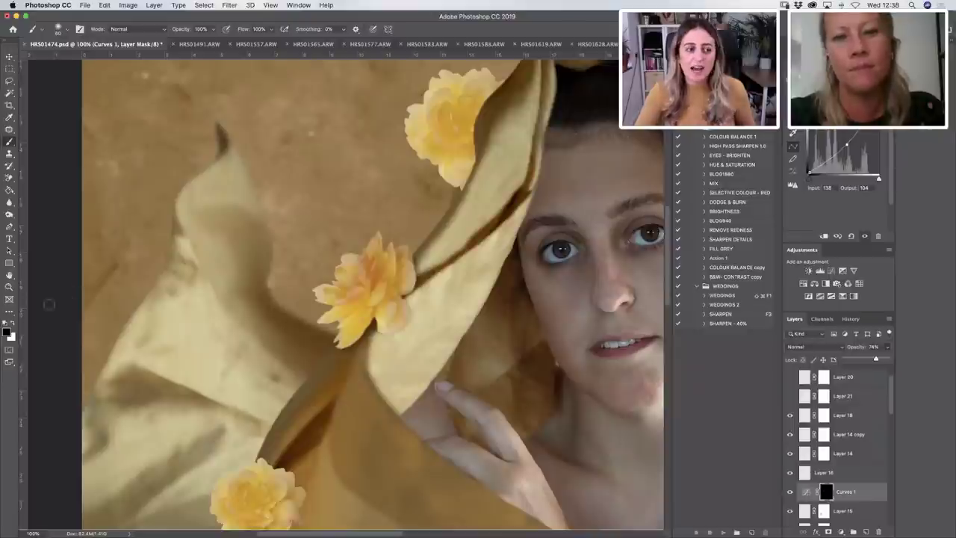
{"action": "left_click", "coordinate": [9, 287]}
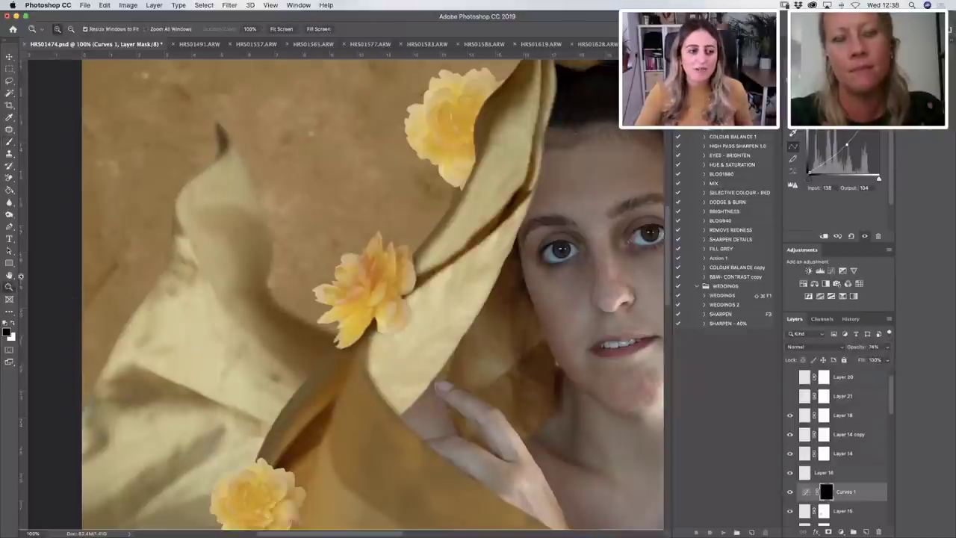
{"action": "left_click", "coordinate": [260, 161], "text": "alt"}
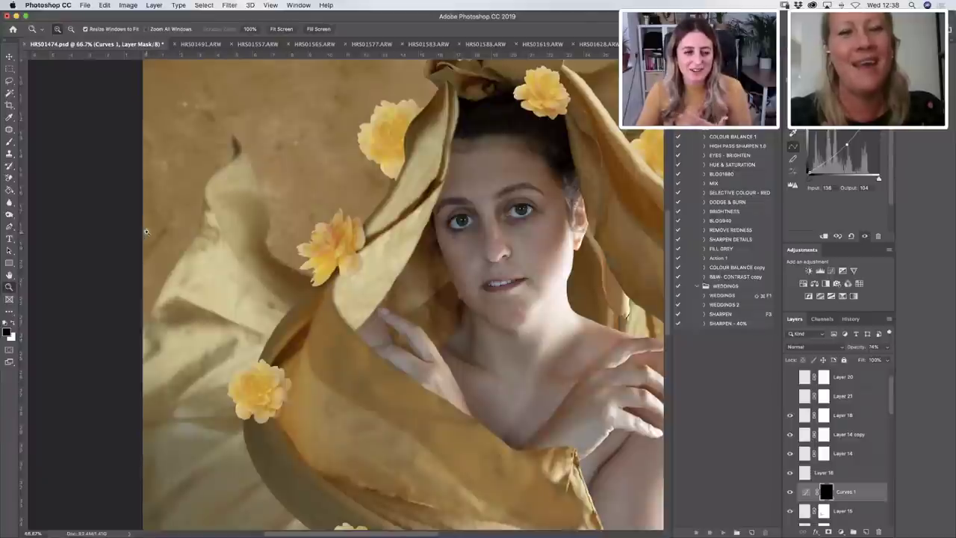
{"action": "left_click_drag", "start_coordinate": [888, 348], "coordinate": [874, 360]}
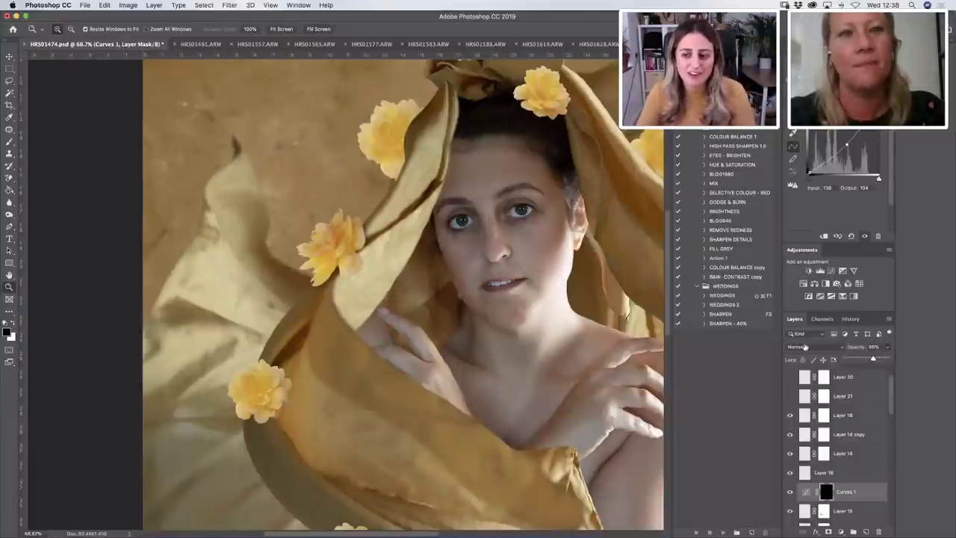
{"action": "left_click", "coordinate": [240, 250], "text": "alt"}
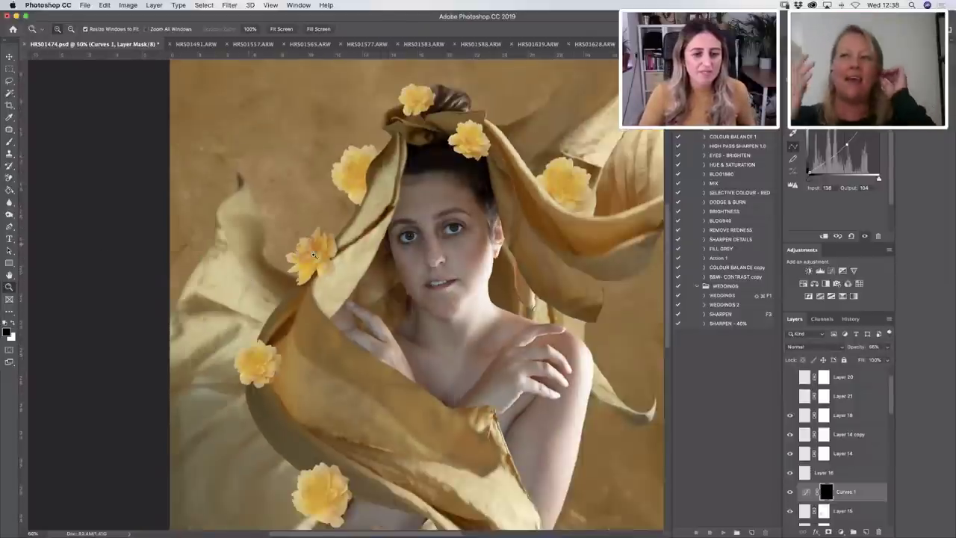
{"action": "left_click", "coordinate": [404, 249], "text": "alt"}
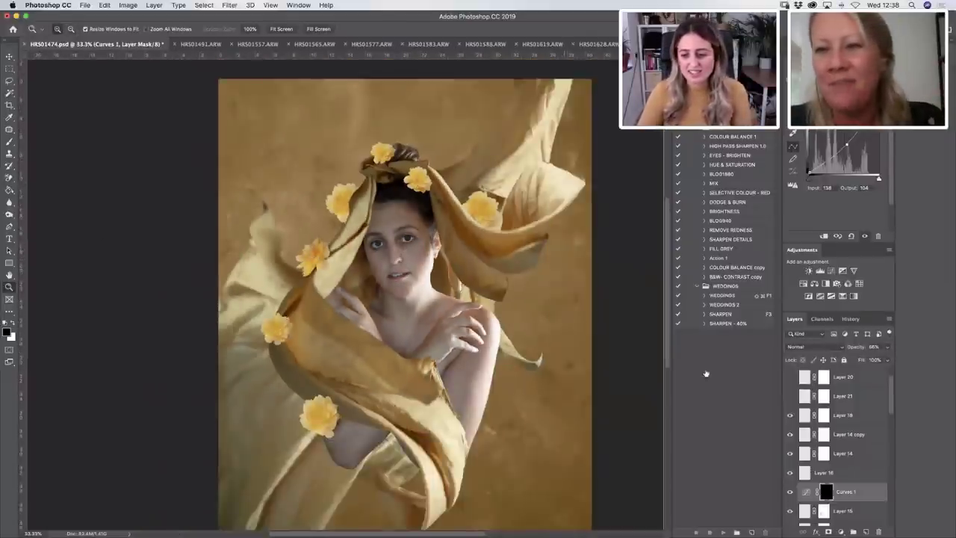
{"action": "left_click_drag", "start_coordinate": [888, 349], "coordinate": [865, 361]}
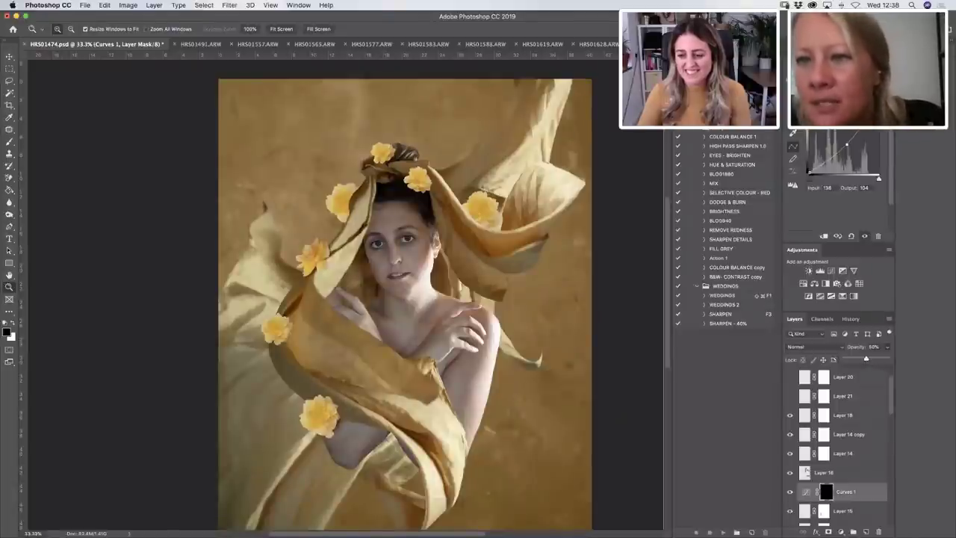
Compare the full image with and without the Curves 1 adjustment.
{"action": "left_click", "coordinate": [791, 494]}
{"action": "left_click", "coordinate": [790, 493]}
{"action": "left_click", "coordinate": [790, 493]}
{"action": "left_click", "coordinate": [790, 493]}
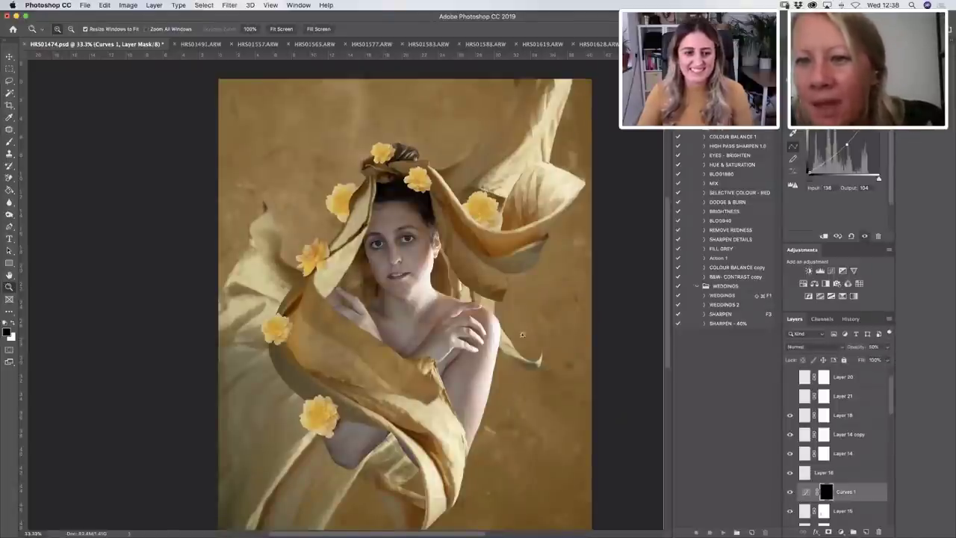
{"action": "left_click", "coordinate": [424, 306], "text": "alt"}
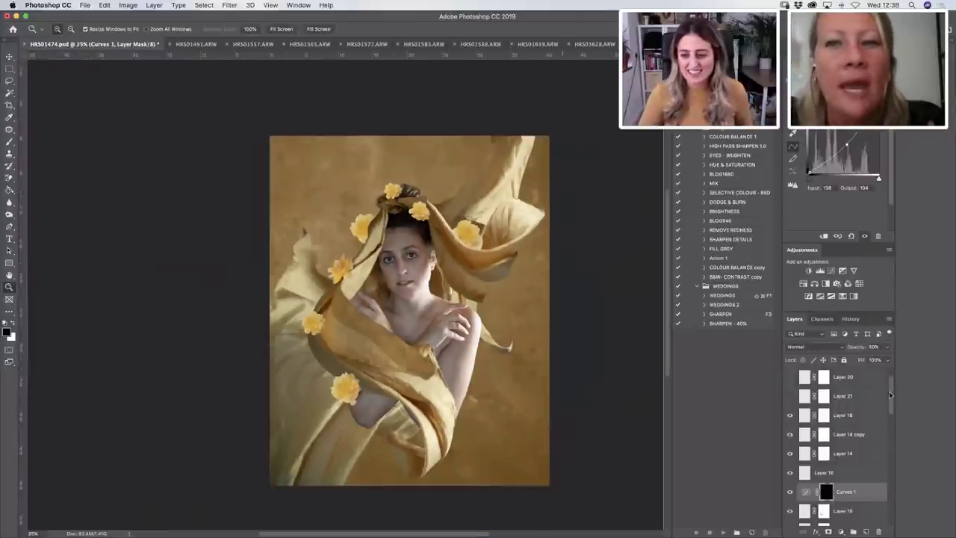
Examine the layer stack from Layer 1 down to the group copies to review how the composite is built.
{"action": "left_click_drag", "start_coordinate": [890, 396], "coordinate": [892, 421]}
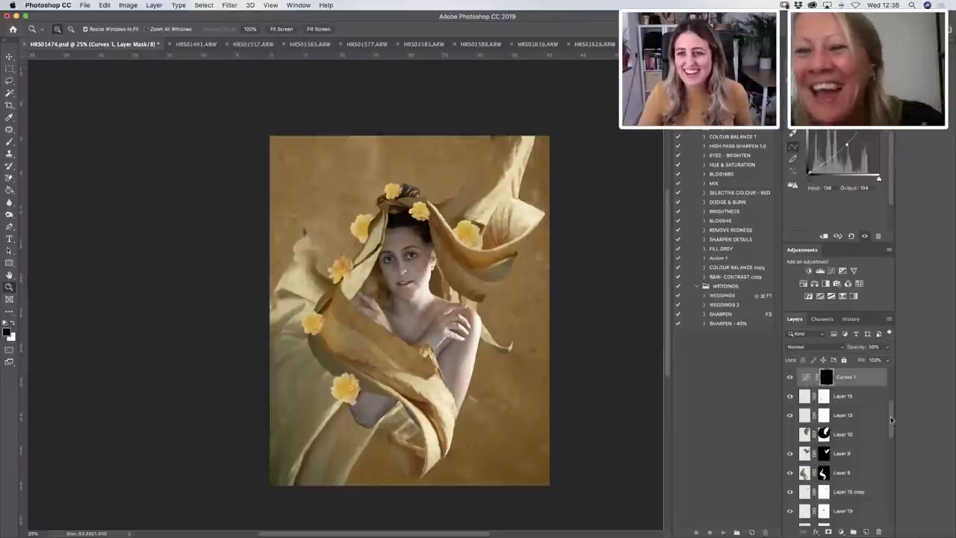
{"action": "left_click_drag", "start_coordinate": [891, 421], "coordinate": [890, 378]}
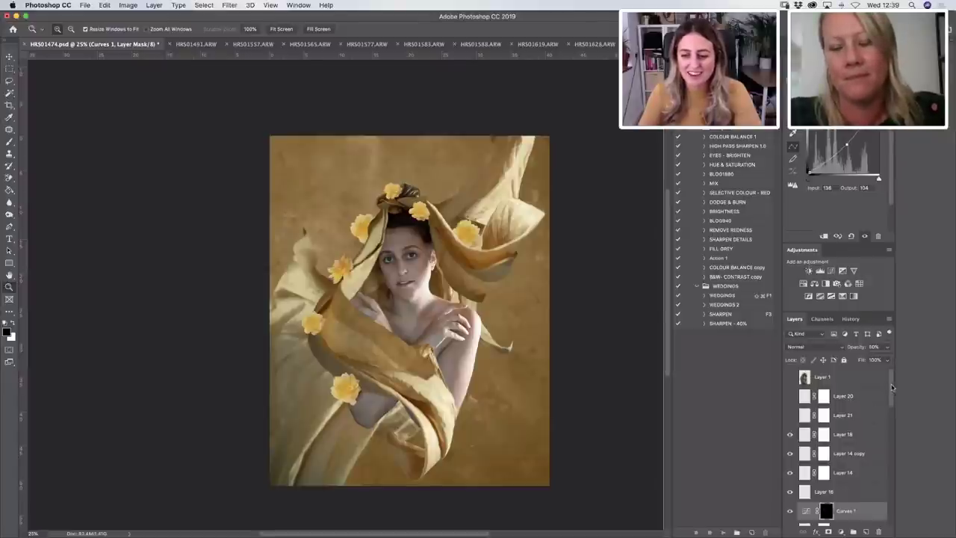
{"action": "scroll", "coordinate": [892, 386], "scroll_direction": "down", "scroll_amount": 2}
{"action": "scroll", "coordinate": [894, 382], "scroll_direction": "up", "scroll_amount": 2}
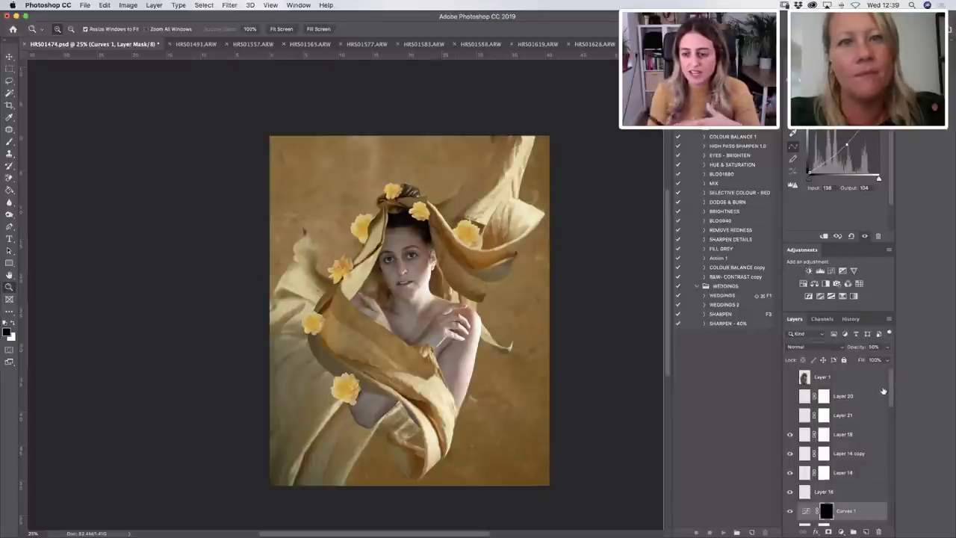
{"action": "scroll", "coordinate": [890, 396], "scroll_direction": "down", "scroll_amount": 3}
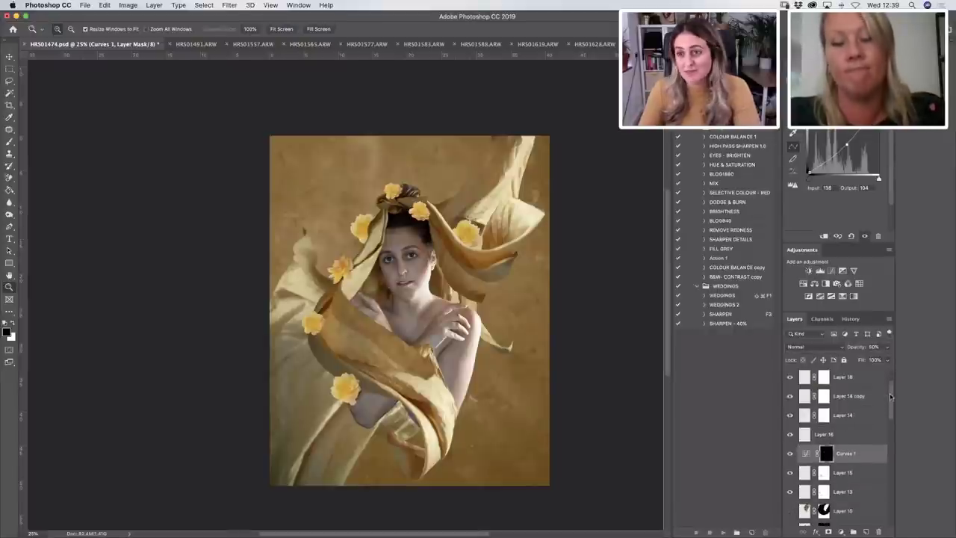
{"action": "left_click_drag", "start_coordinate": [893, 392], "coordinate": [890, 411]}
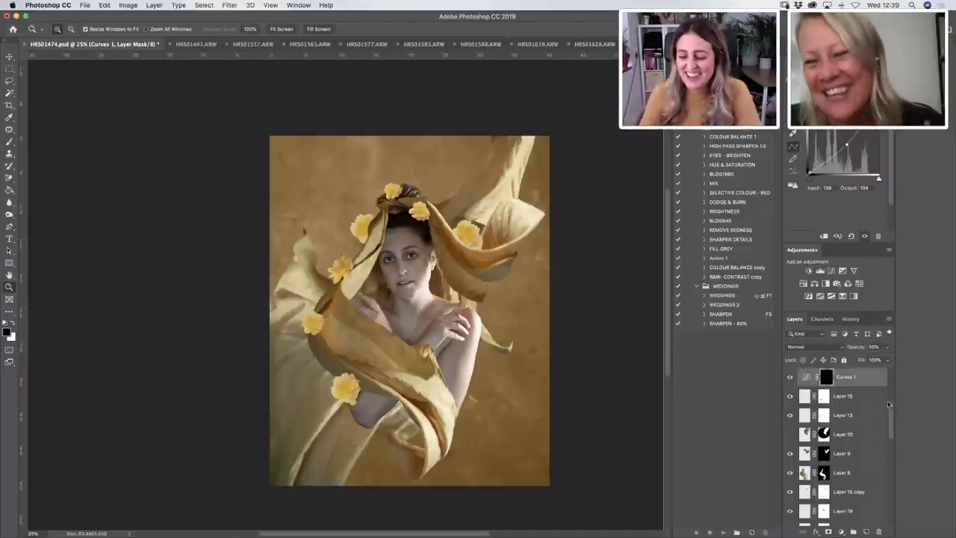
{"action": "key", "text": "super+shift+alt+n"}
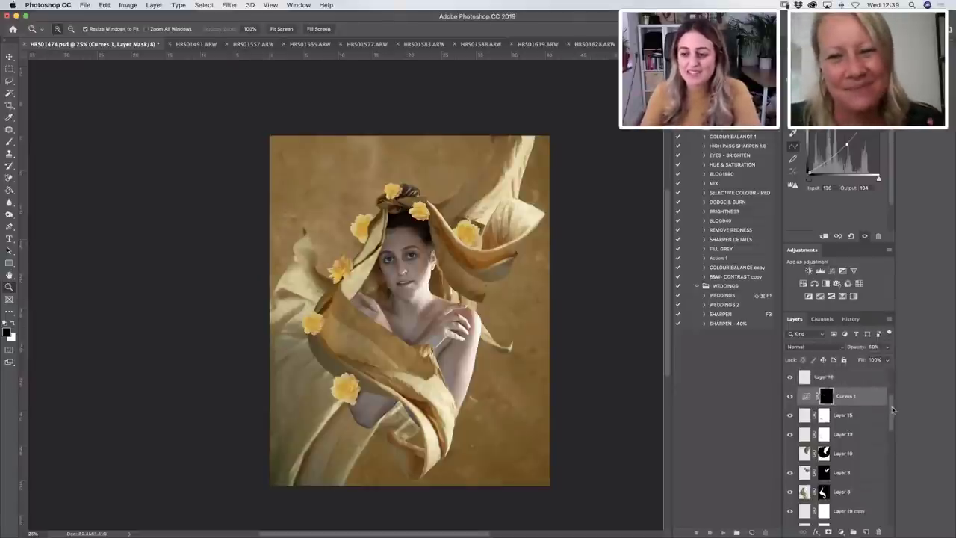
{"action": "left_click_drag", "start_coordinate": [892, 409], "coordinate": [889, 437]}
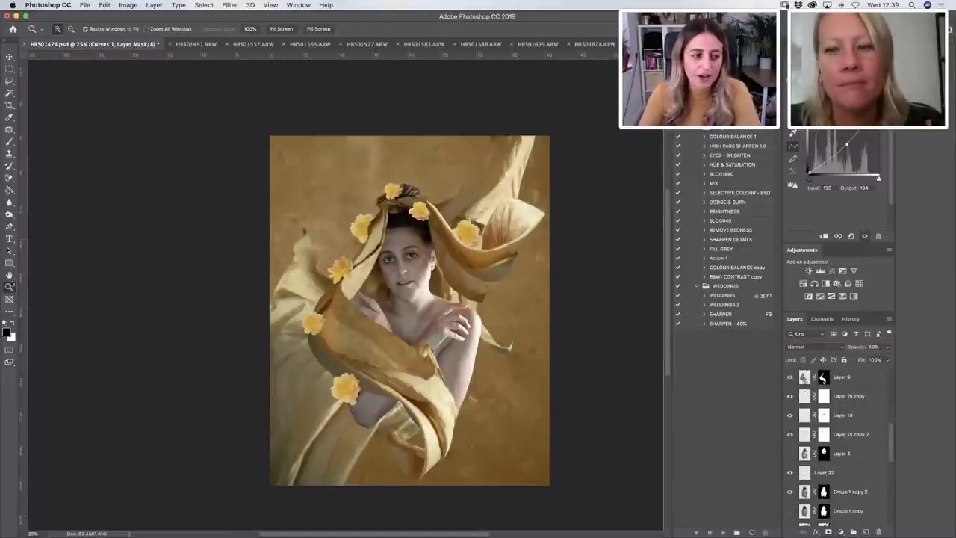
Select the mask of Layer 8 and check its drape beside the hair by hiding and showing the layer.
{"action": "left_click_drag", "start_coordinate": [340, 198], "coordinate": [445, 251]}
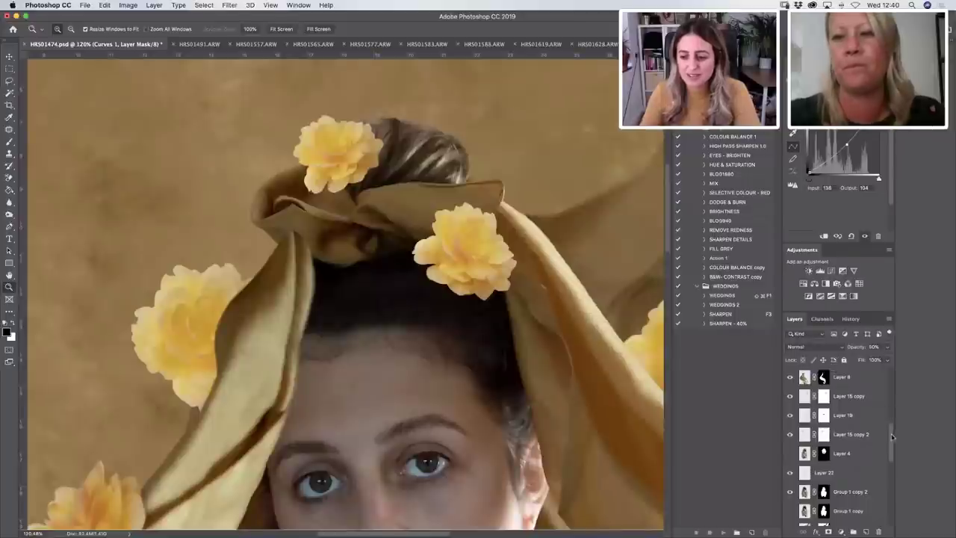
{"action": "mouse_move", "coordinate": [893, 437]}
{"action": "left_mouse_down"}
{"action": "mouse_move", "coordinate": [890, 462]}
{"action": "mouse_move", "coordinate": [893, 426]}
{"action": "left_mouse_up"}
{"action": "left_click", "coordinate": [884, 415]}
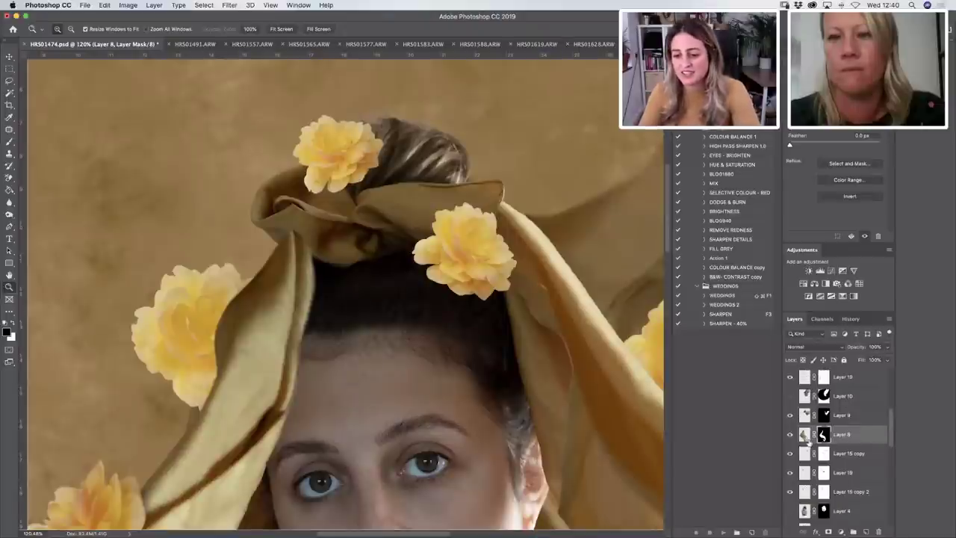
{"action": "left_click", "coordinate": [790, 437]}
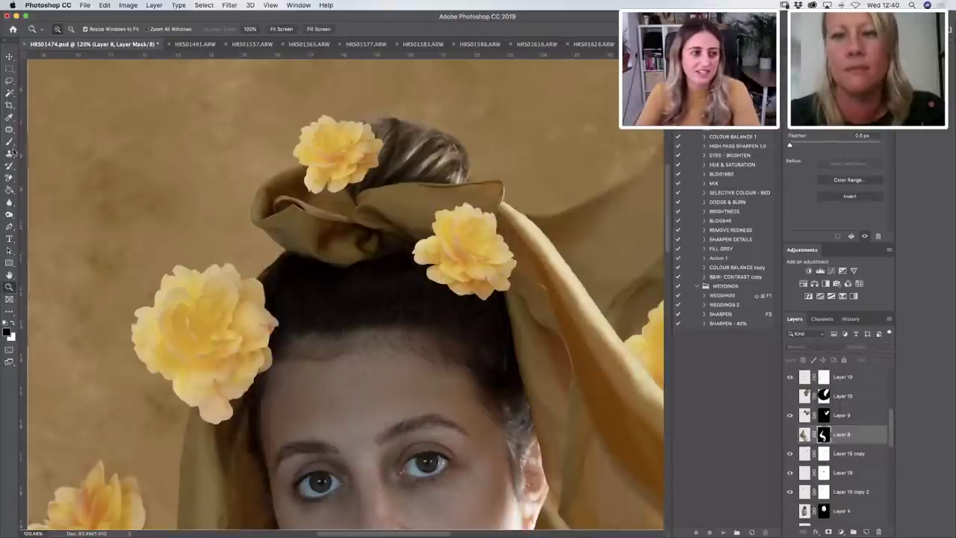
{"action": "key", "text": "b"}
{"action": "left_click", "coordinate": [790, 434]}
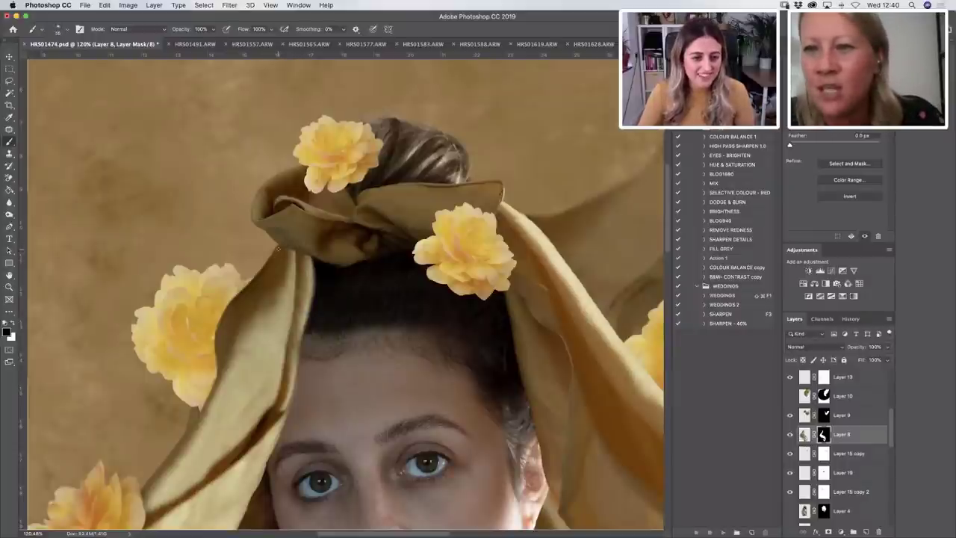
Undo the last brush strokes and refine Layer 8's mask where the drape meets the dark hair beneath the fabric knot.
{"action": "key", "text": "super+z"}
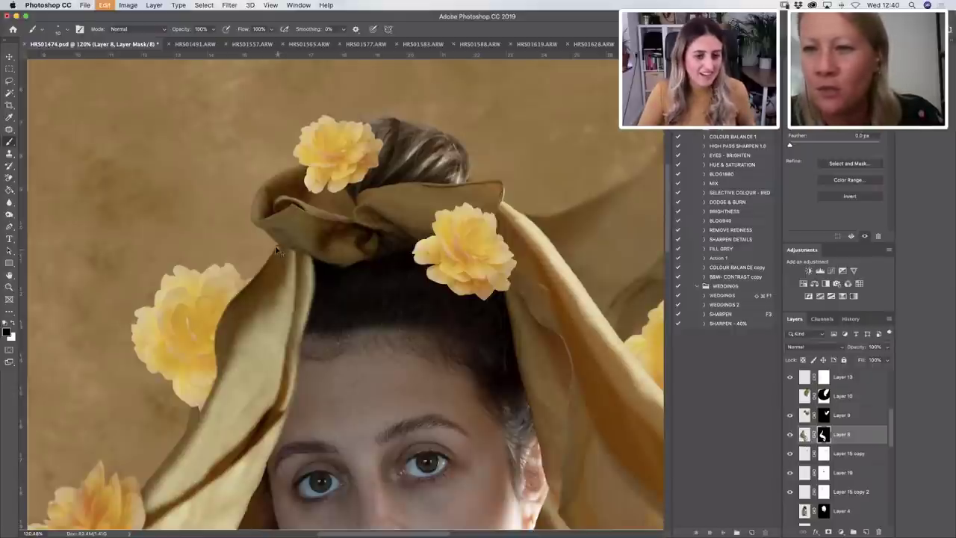
{"action": "key", "text": "x"}
{"action": "key", "text": "super+z"}
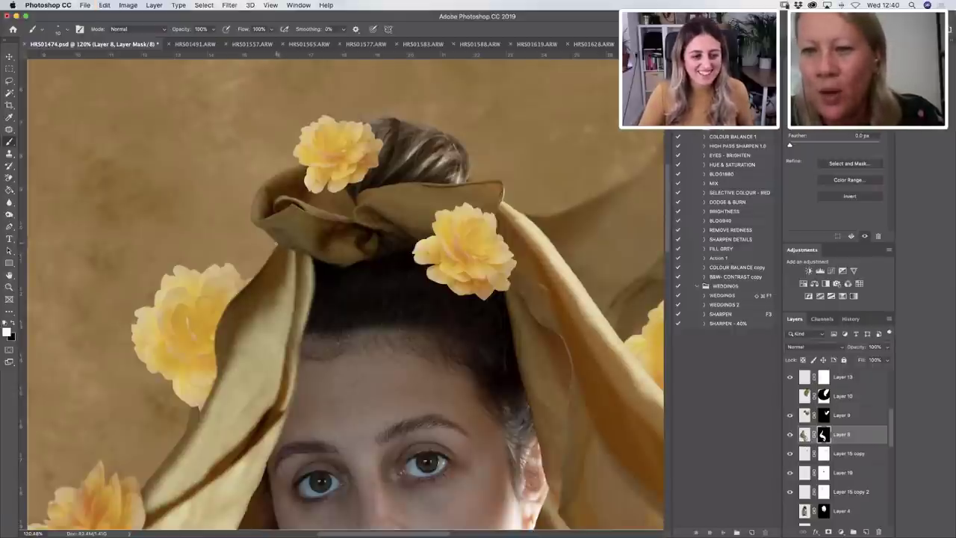
{"action": "key", "text": "x"}
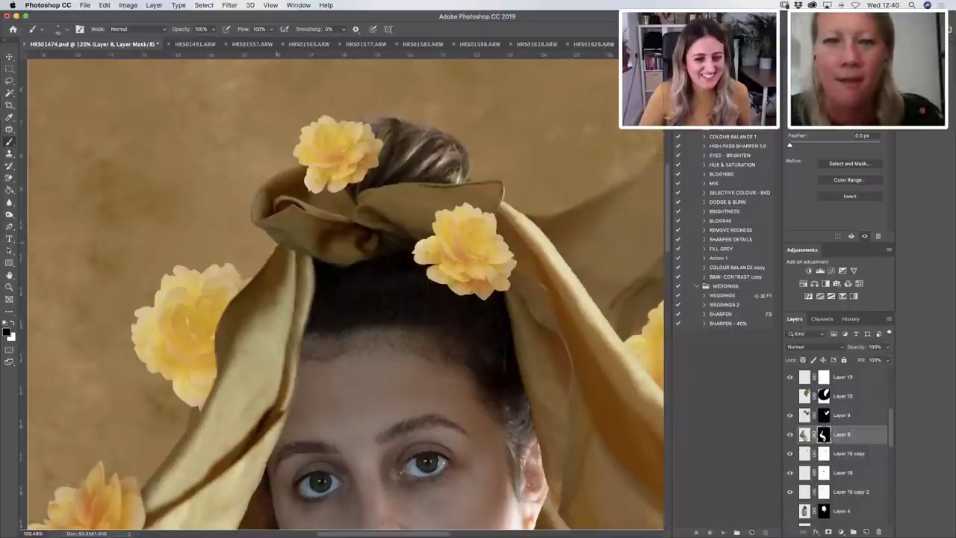
{"action": "key", "text": "x"}
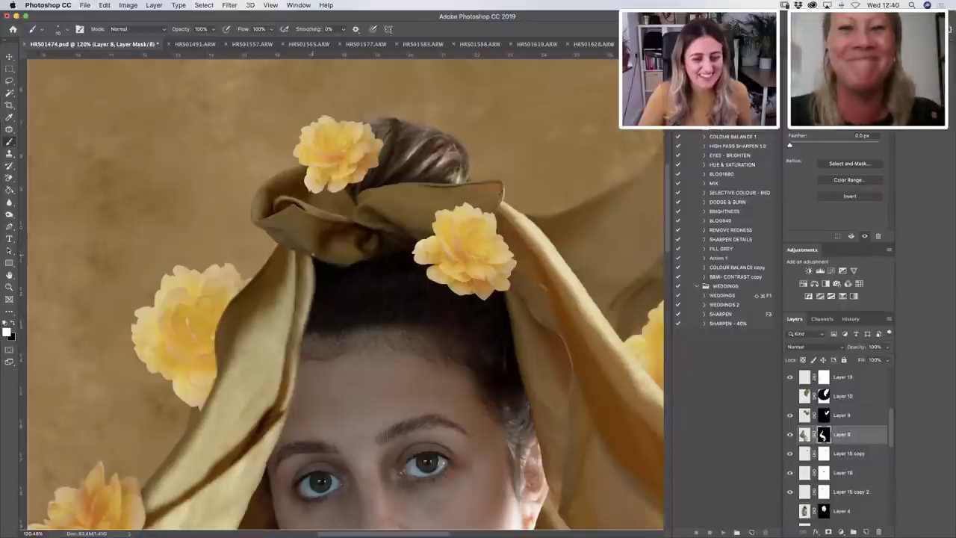
{"action": "left_click_drag", "start_coordinate": [310, 245], "coordinate": [320, 260]}
{"action": "key", "text": "super+z"}
{"action": "key", "text": "x"}
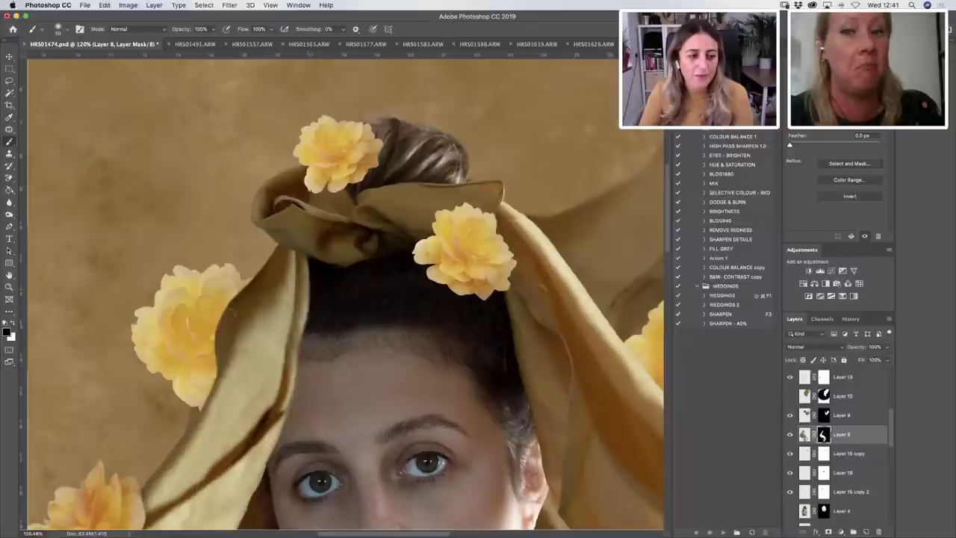
Inspect the drape edges and flowers around the face and raised hand, finishing with a view of the whole composite.
{"action": "left_click", "coordinate": [9, 287]}
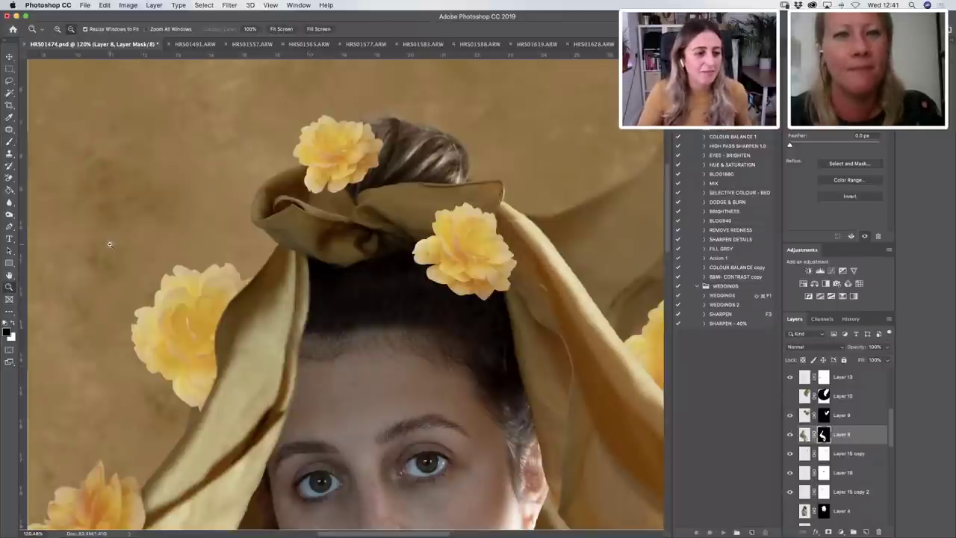
{"action": "left_click", "coordinate": [110, 244], "text": "alt"}
{"action": "key", "text": "b"}
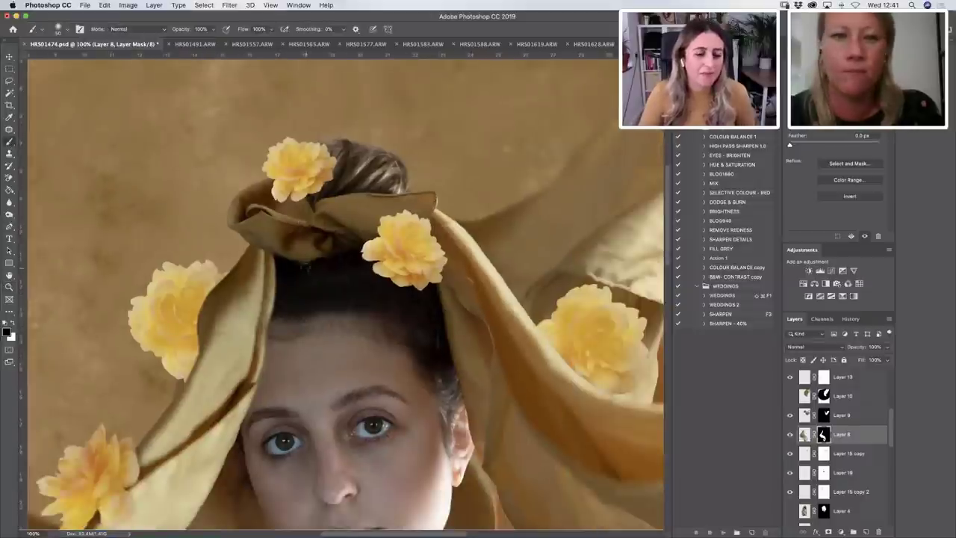
{"action": "scroll", "coordinate": [343, 296], "scroll_direction": "down", "scroll_amount": 5}
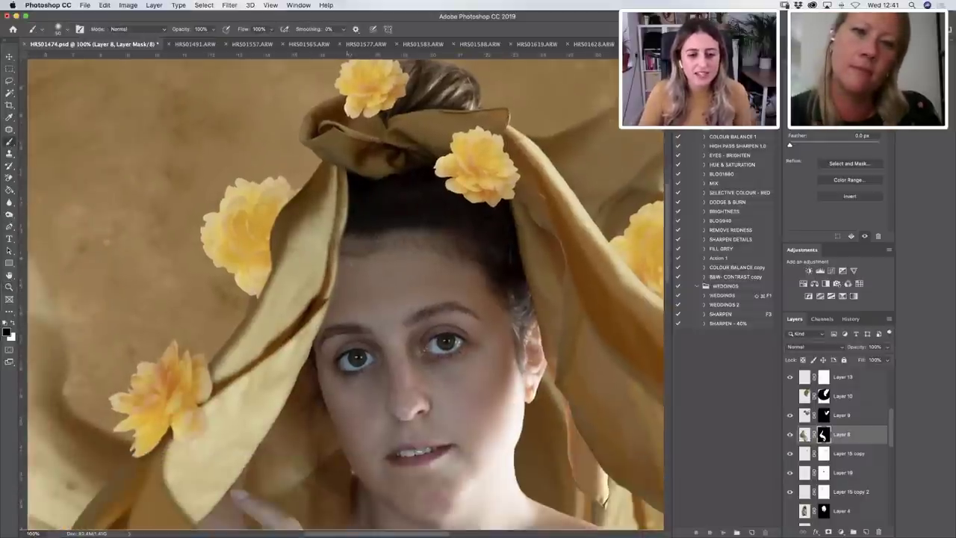
{"action": "key", "text": "bracketleft"}
{"action": "key", "text": "bracketleft"}
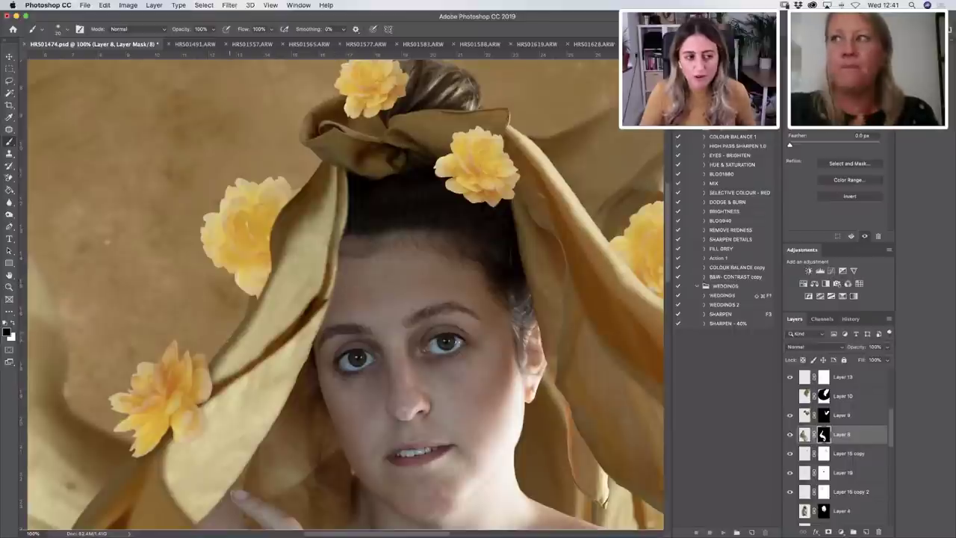
{"action": "scroll", "coordinate": [382, 253], "scroll_direction": "down", "scroll_amount": 3}
{"action": "scroll", "coordinate": [383, 252], "scroll_direction": "left", "scroll_amount": 2}
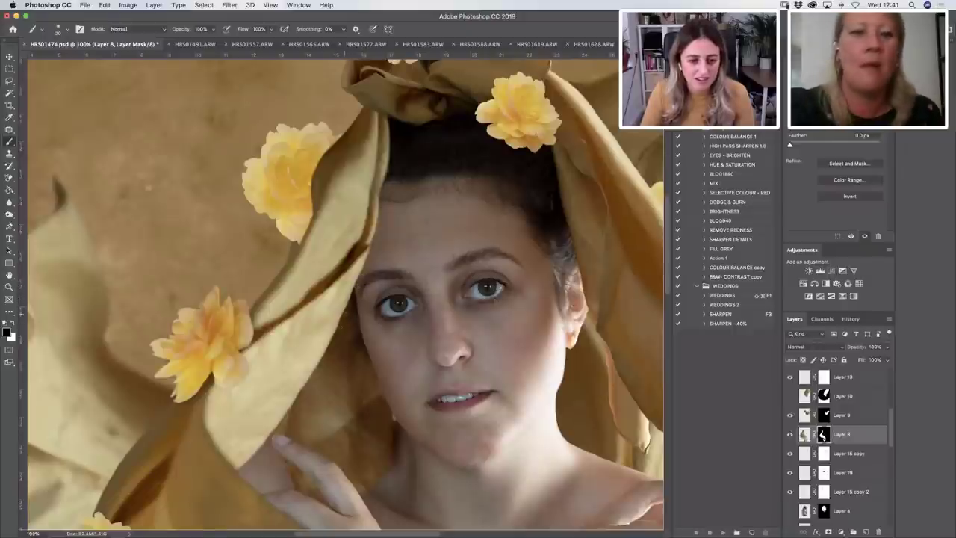
{"action": "scroll", "coordinate": [379, 286], "scroll_direction": "down", "scroll_amount": 3}
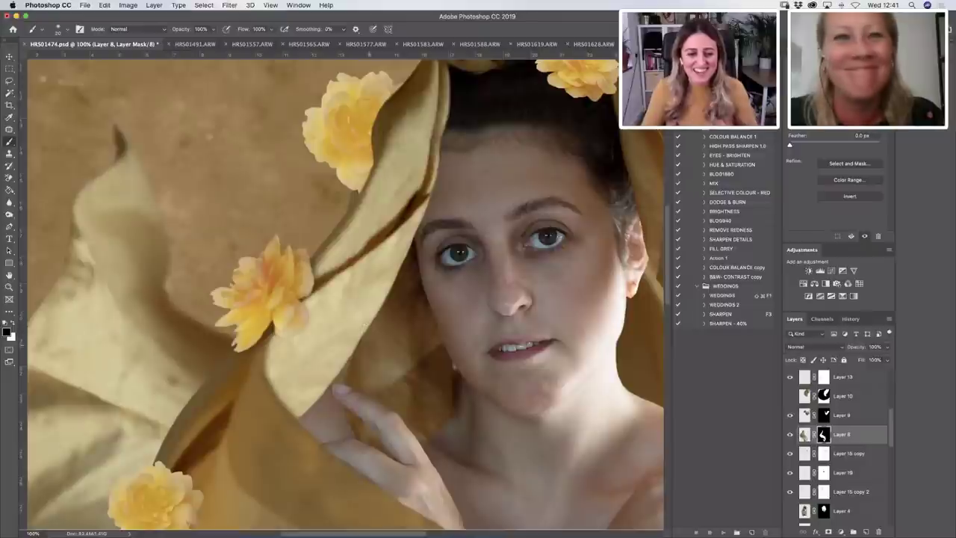
{"action": "scroll", "coordinate": [435, 279], "scroll_direction": "down", "scroll_amount": 3}
{"action": "scroll", "coordinate": [435, 280], "scroll_direction": "left", "scroll_amount": 3}
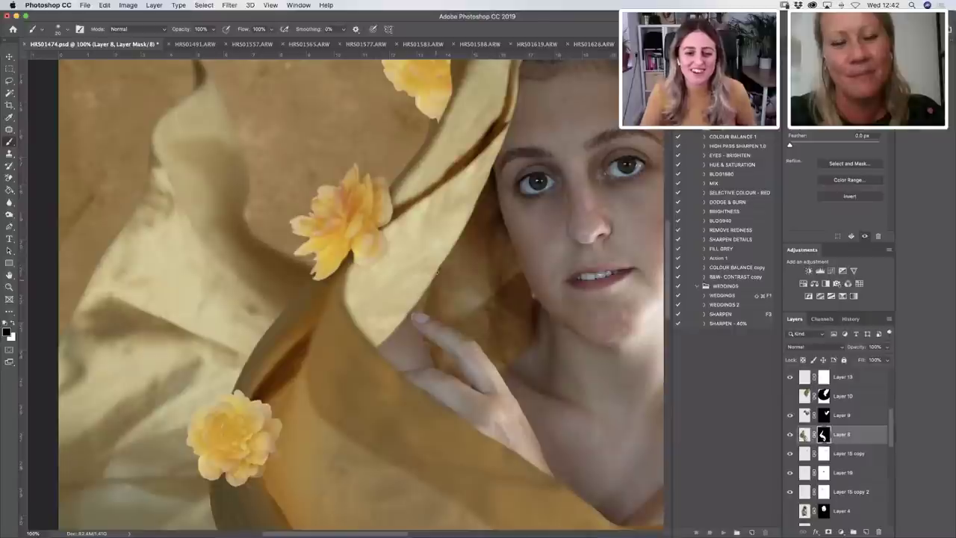
{"action": "scroll", "coordinate": [459, 273], "scroll_direction": "down", "scroll_amount": 2}
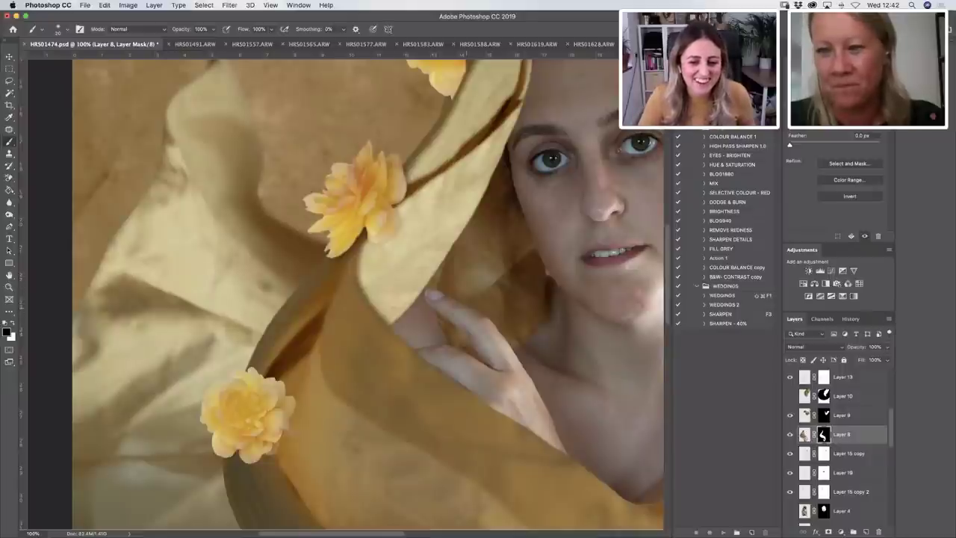
{"action": "left_click_drag", "start_coordinate": [493, 235], "coordinate": [299, 305]}
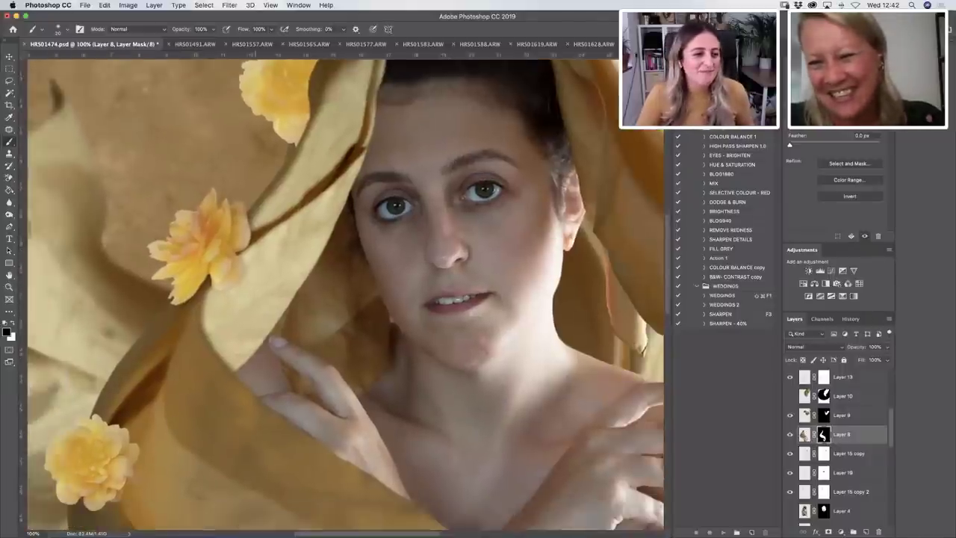
{"action": "left_click", "coordinate": [9, 287]}
{"action": "left_click", "coordinate": [282, 28]}
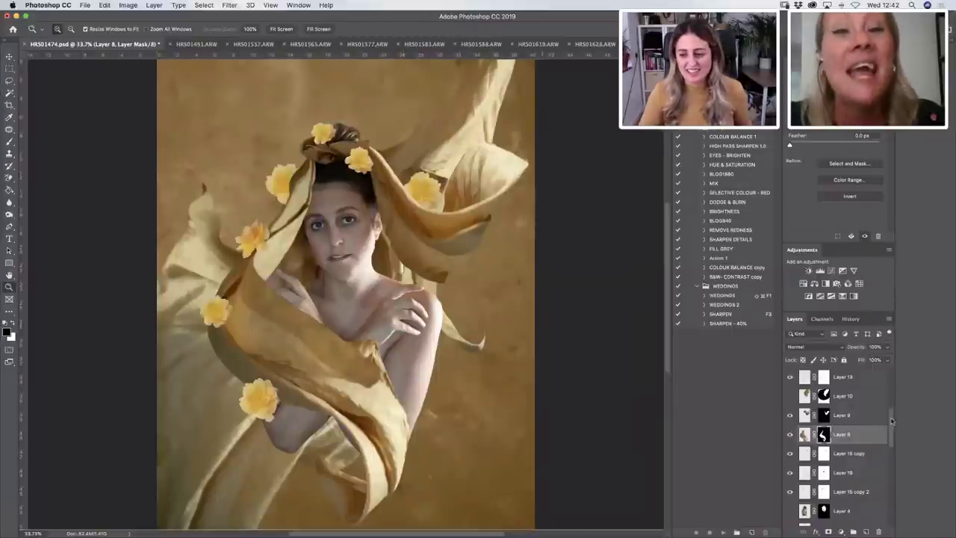
Find the layer holding the flower on the hair bun by hiding and showing Layer 18 and Layer 14 copy.
{"action": "left_click_drag", "start_coordinate": [893, 423], "coordinate": [895, 397]}
{"action": "key", "text": "super+j"}
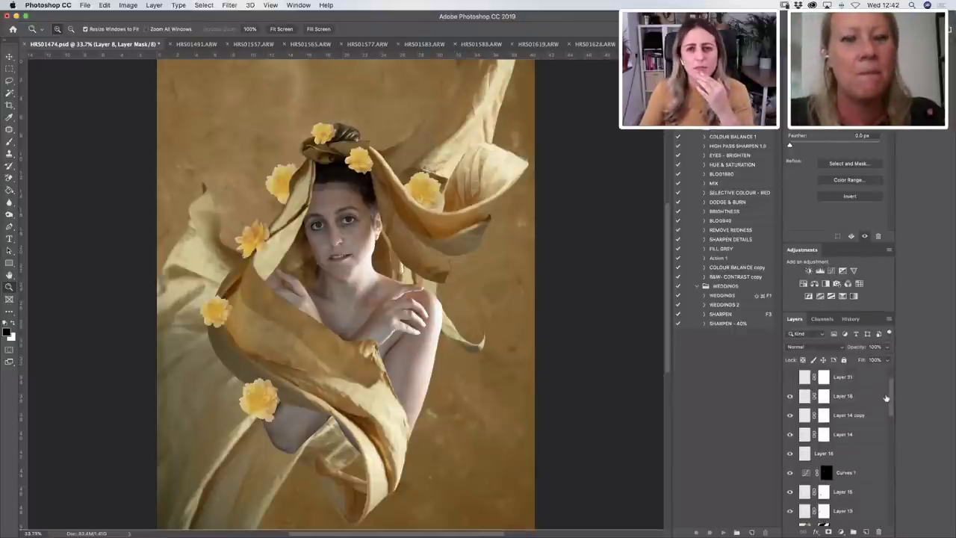
{"action": "left_click", "coordinate": [843, 397]}
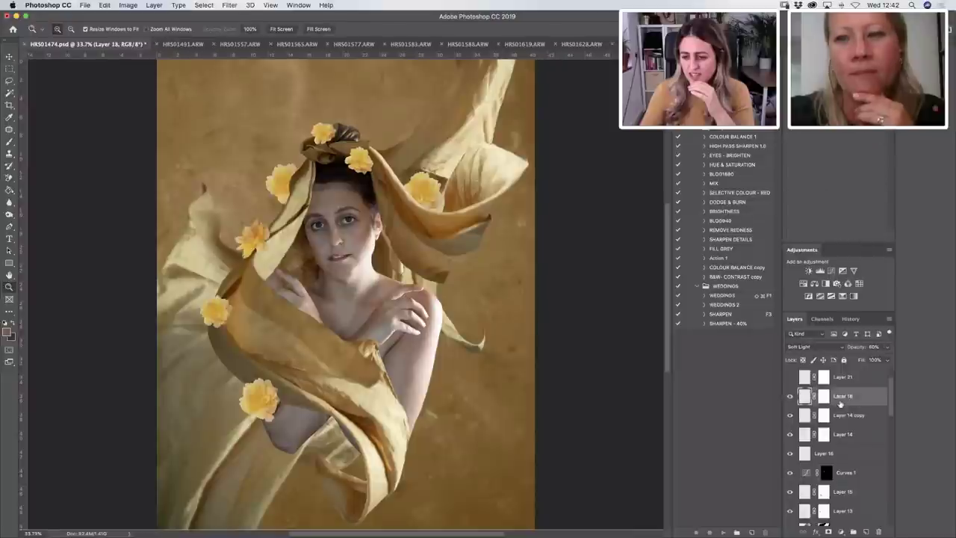
{"action": "left_click", "coordinate": [790, 396]}
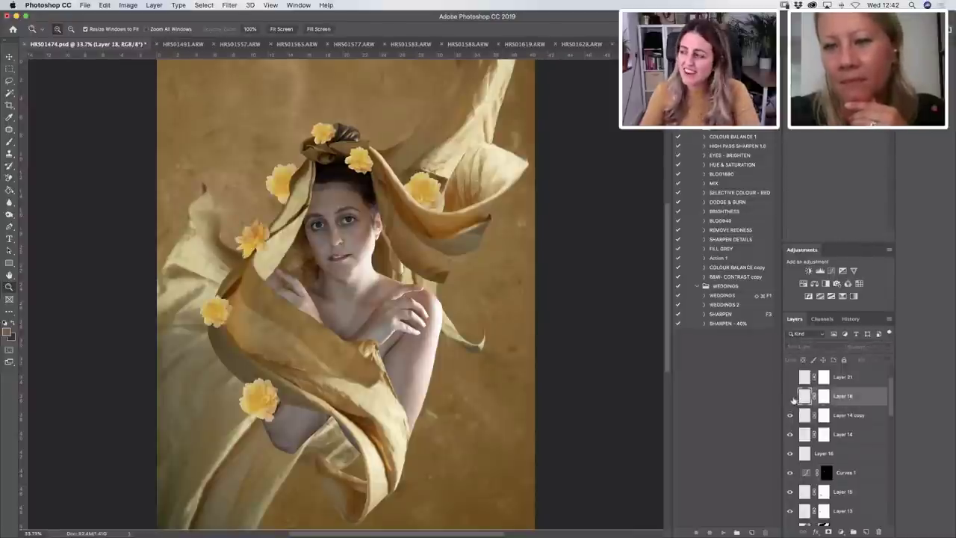
{"action": "left_click", "coordinate": [791, 397]}
{"action": "left_click", "coordinate": [791, 397]}
{"action": "left_click", "coordinate": [790, 397]}
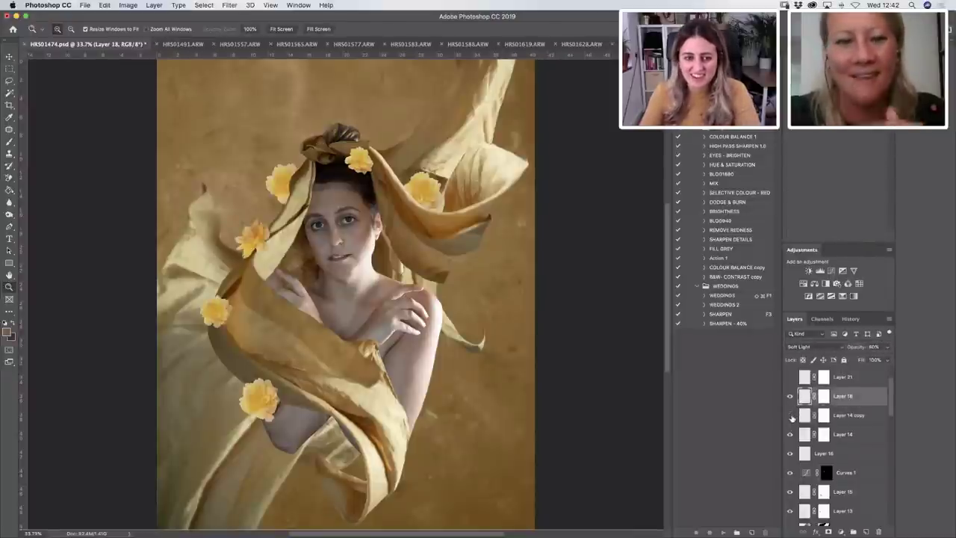
Duplicate Layer 14 copy and place the copied flower on the upper-right drape fold, rotated about -33°.
{"action": "left_click", "coordinate": [860, 417]}
{"action": "left_click_drag", "start_coordinate": [860, 417], "coordinate": [867, 531]}
{"action": "left_click", "coordinate": [9, 57]}
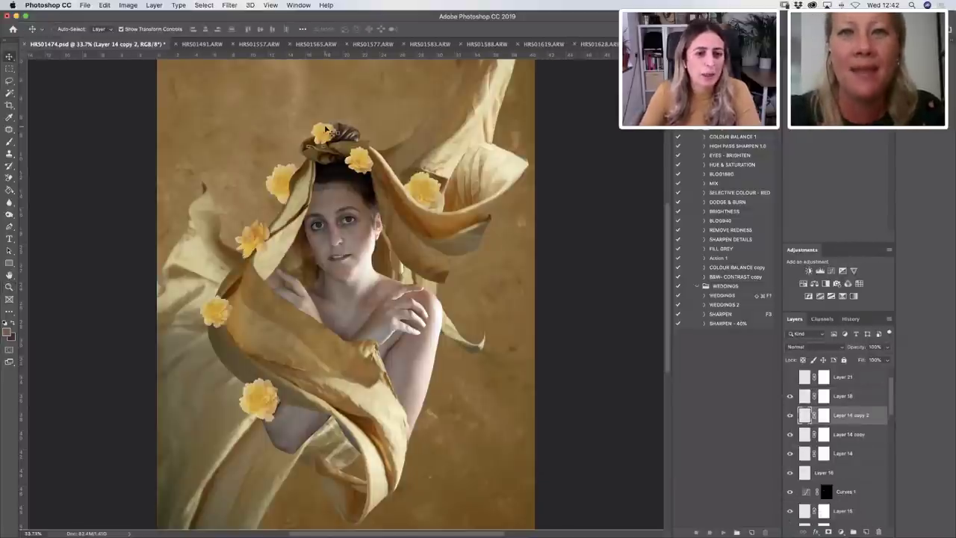
{"action": "left_click_drag", "start_coordinate": [329, 131], "coordinate": [466, 159]}
{"action": "key", "text": "Return"}
{"action": "key", "text": "ctrl+t"}
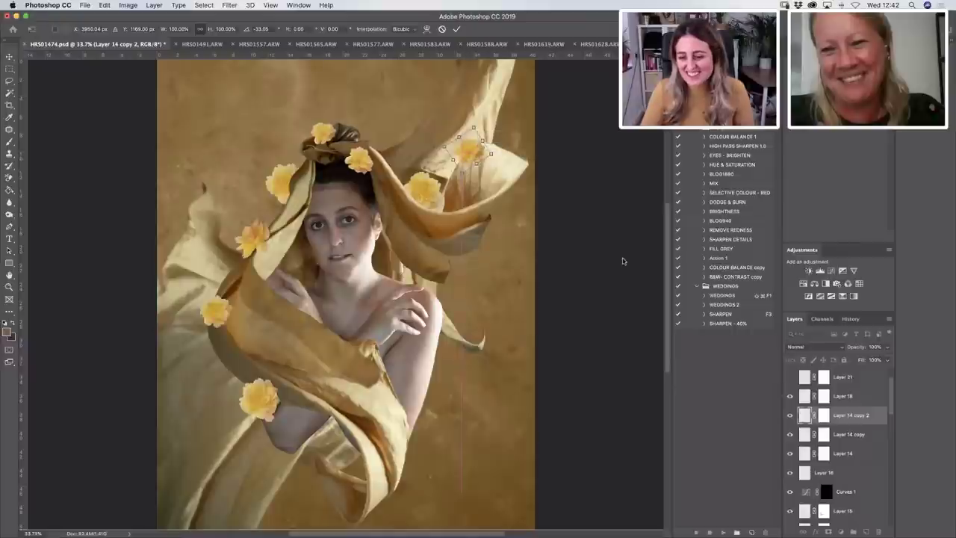
Move Layer 14 copy 2 down the layer stack to sit directly between Layer 13 and Layer 10.
{"action": "scroll", "coordinate": [887, 404], "scroll_direction": "down", "scroll_amount": 1}
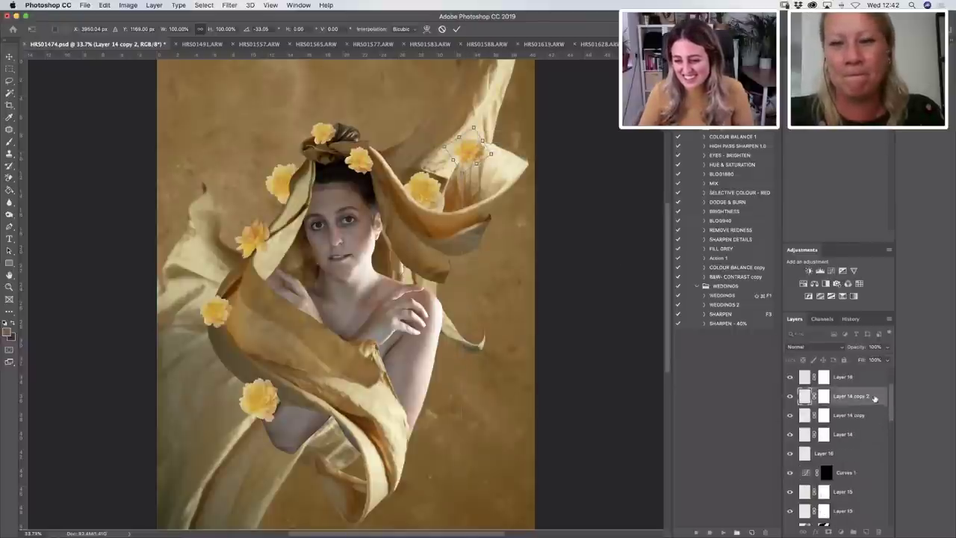
{"action": "left_click_drag", "start_coordinate": [851, 491], "coordinate": [866, 519]}
{"action": "scroll", "coordinate": [896, 416], "scroll_direction": "down", "scroll_amount": 3}
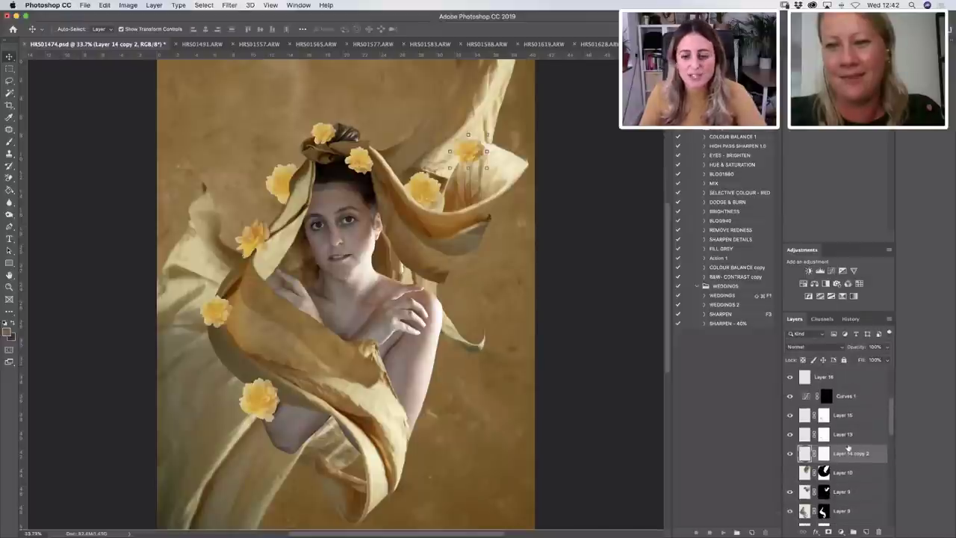
Duplicate Layer 14 copy 2 and place the new flower beside the raised hand at the chest.
{"action": "left_click_drag", "start_coordinate": [870, 461], "coordinate": [866, 532]}
{"action": "left_click_drag", "start_coordinate": [476, 151], "coordinate": [425, 333]}
{"action": "key", "text": "ctrl+t"}
{"action": "key", "text": "Return"}
Mask out the Layer 14 copy 3 petals overlapping the hand with a 20 px hard brush, and lower the layer's opacity to 58%.
{"action": "left_click", "coordinate": [9, 287]}
{"action": "left_click", "coordinate": [824, 454]}
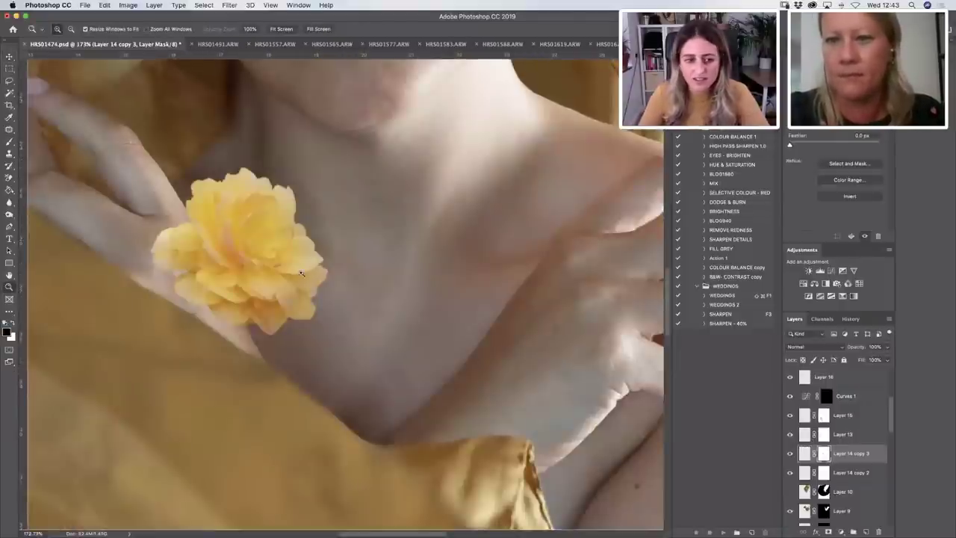
{"action": "key", "text": "b"}
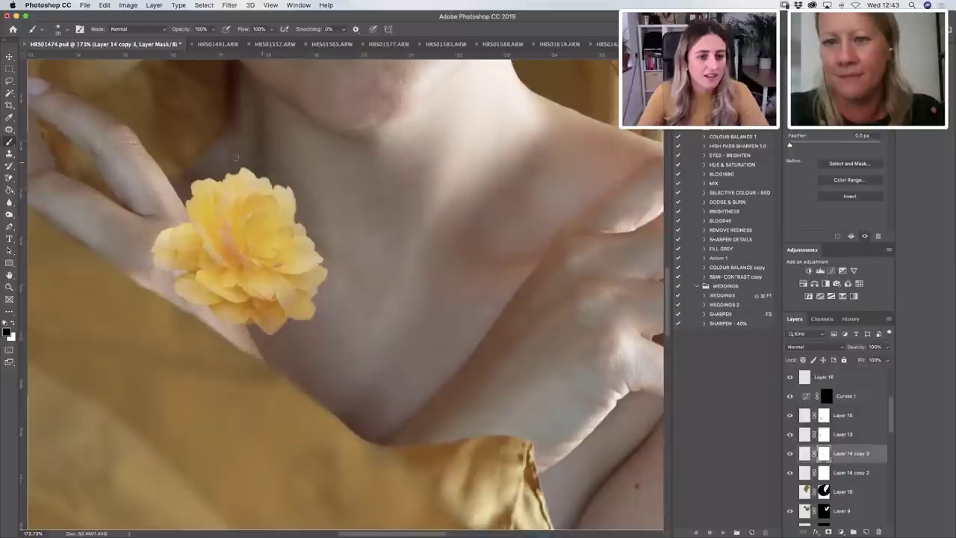
{"action": "left_click", "coordinate": [67, 31]}
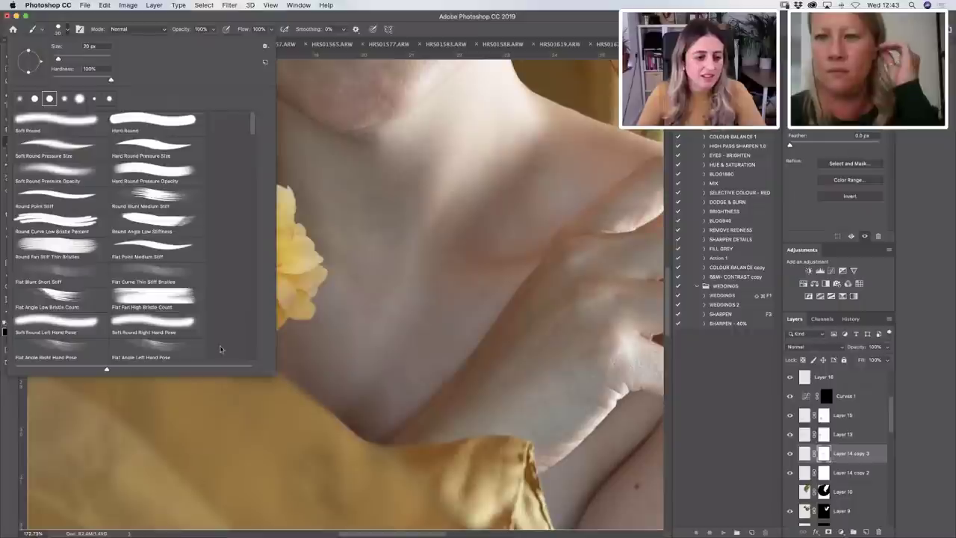
{"action": "double_click", "coordinate": [88, 118]}
{"action": "mouse_move", "coordinate": [158, 238]}
{"action": "left_mouse_down"}
{"action": "mouse_move", "coordinate": [174, 287]}
{"action": "mouse_move", "coordinate": [179, 261]}
{"action": "left_mouse_up"}
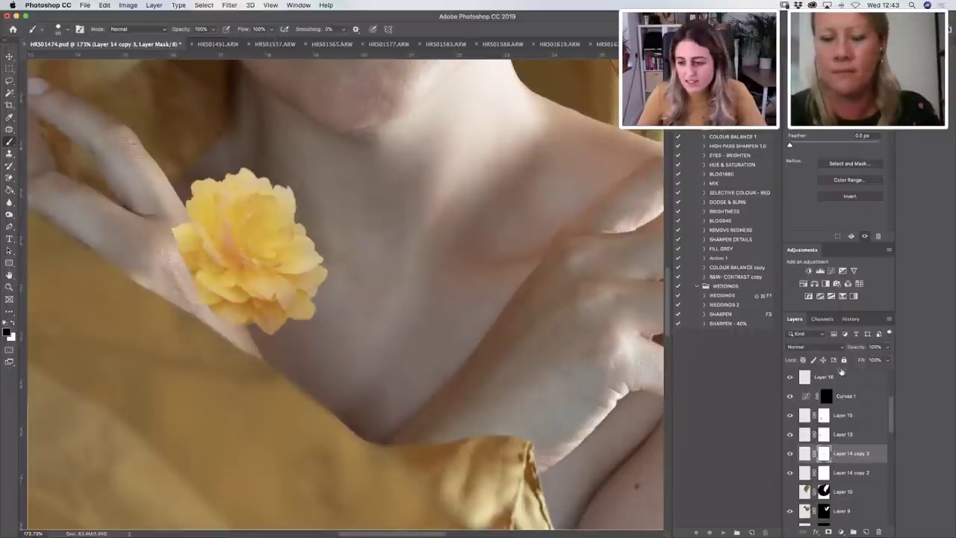
{"action": "left_click", "coordinate": [888, 347]}
{"action": "left_click_drag", "start_coordinate": [887, 360], "coordinate": [870, 360]}
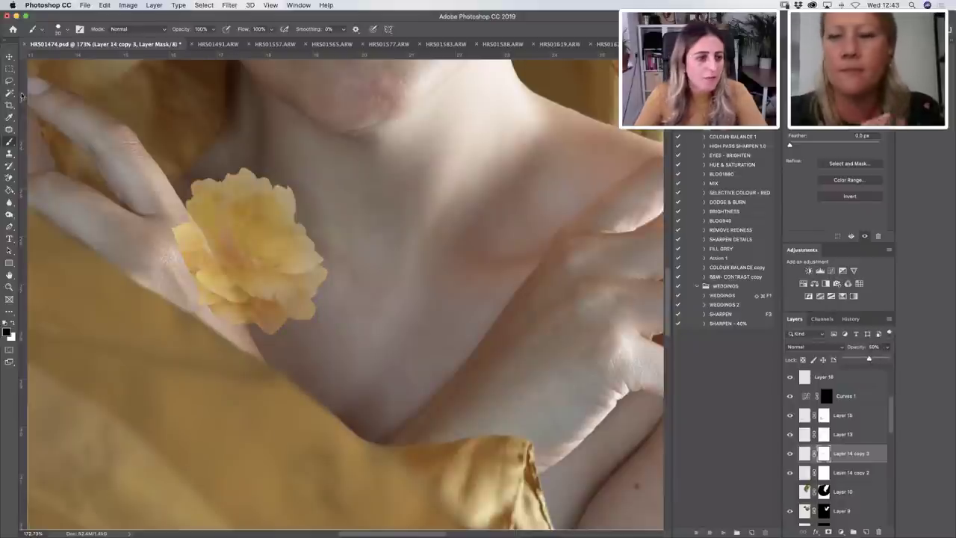
Select Group 1 copy 2 and outline the part of the hand beside the flower with the Polygonal Lasso.
{"action": "left_click", "coordinate": [9, 80]}
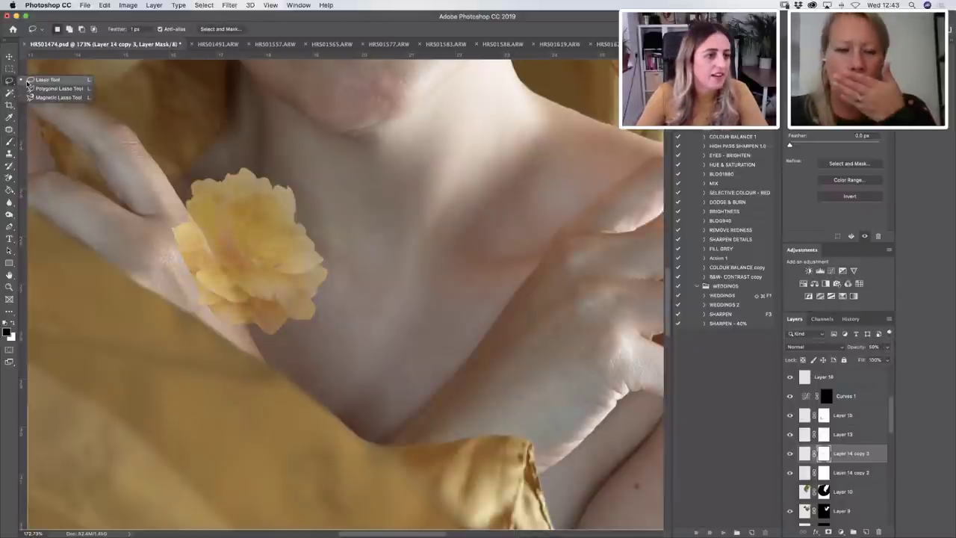
{"action": "left_click", "coordinate": [45, 79]}
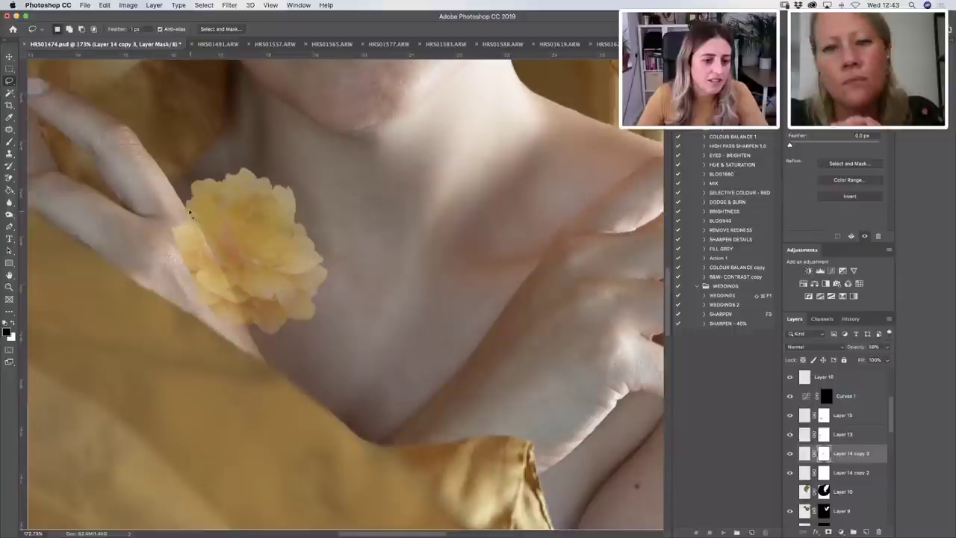
{"action": "left_click", "coordinate": [11, 82]}
{"action": "left_click", "coordinate": [45, 91]}
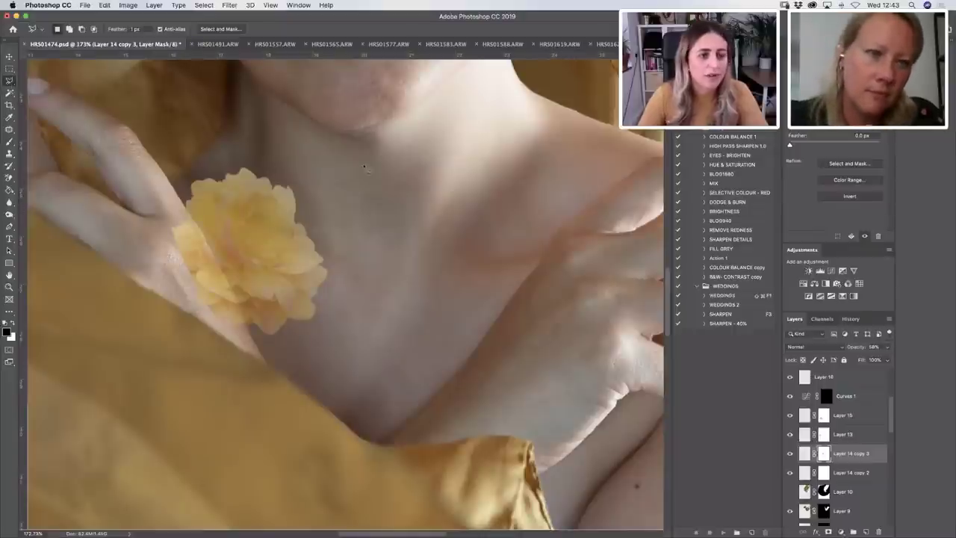
{"action": "left_click_drag", "start_coordinate": [894, 420], "coordinate": [892, 448]}
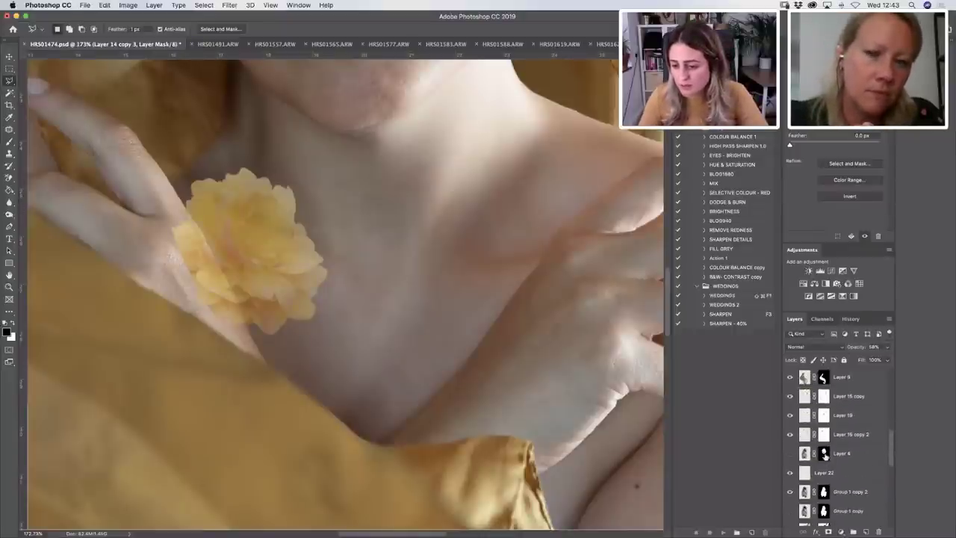
{"action": "left_click", "coordinate": [790, 492]}
{"action": "left_click", "coordinate": [791, 492]}
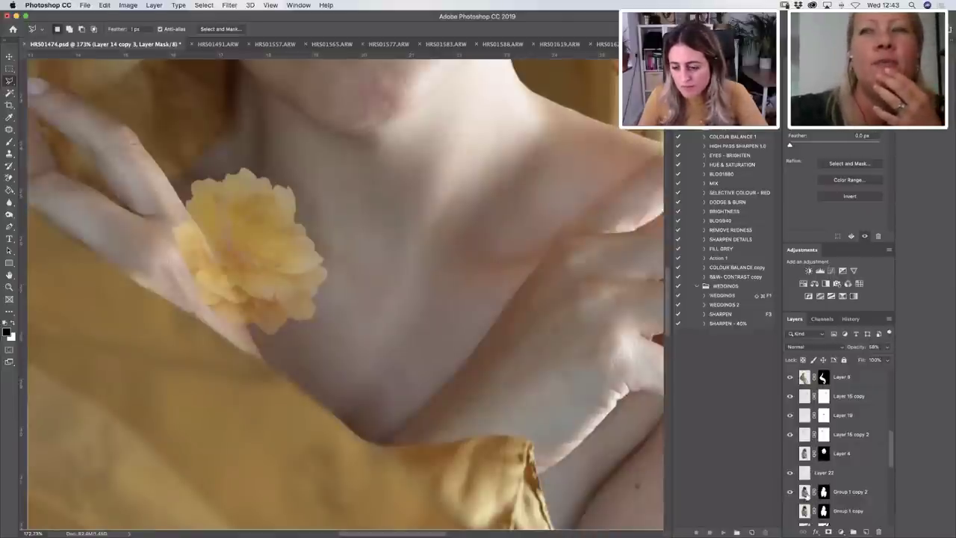
{"action": "left_click", "coordinate": [824, 493]}
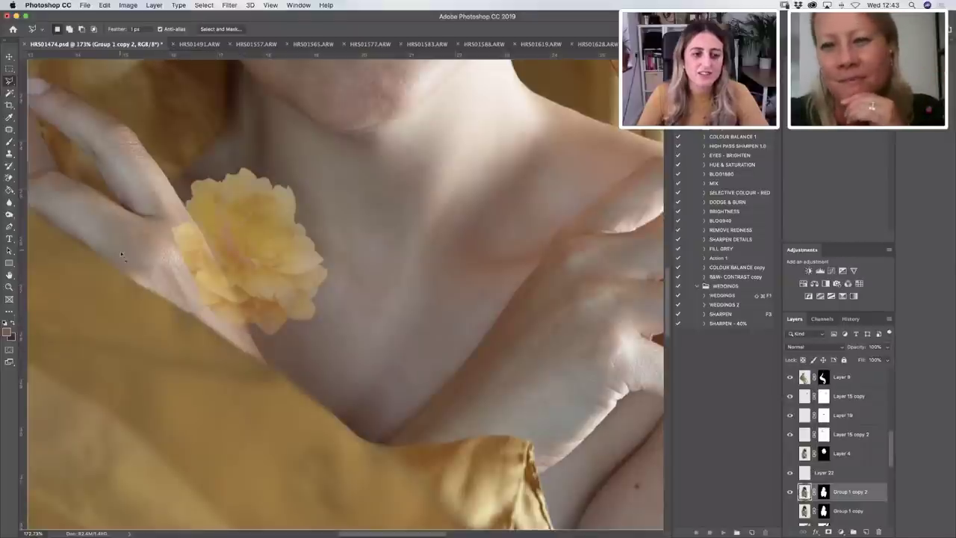
{"action": "left_click", "coordinate": [9, 142]}
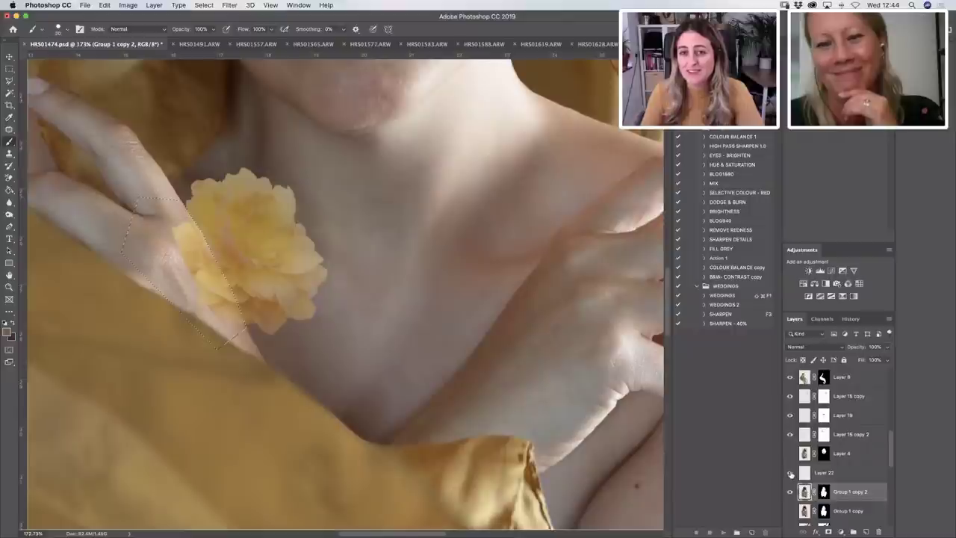
Paint black with a 100 px brush on the Layer 14 copy 3 mask inside the hand selection to hide the overlapping petals.
{"action": "left_click", "coordinate": [793, 474]}
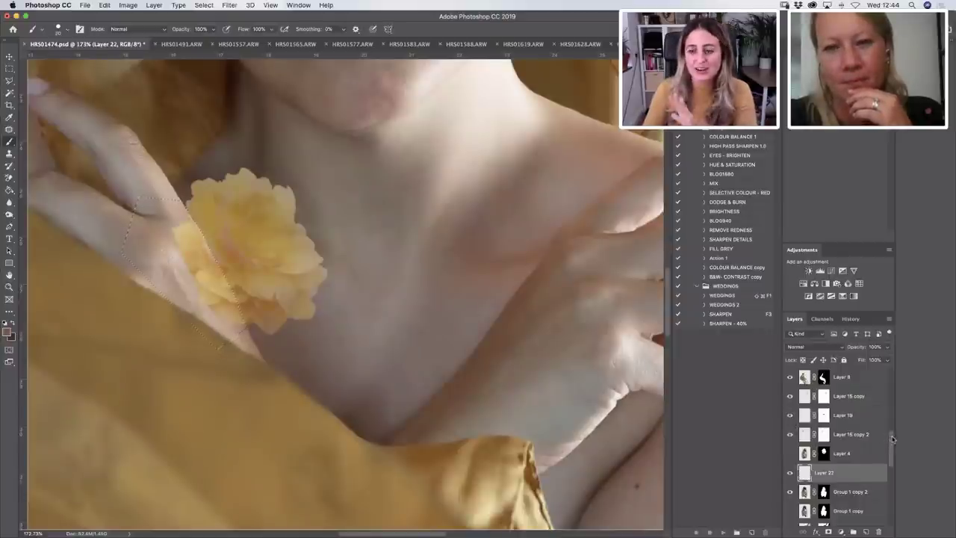
{"action": "scroll", "coordinate": [893, 439], "scroll_direction": "up", "scroll_amount": 2}
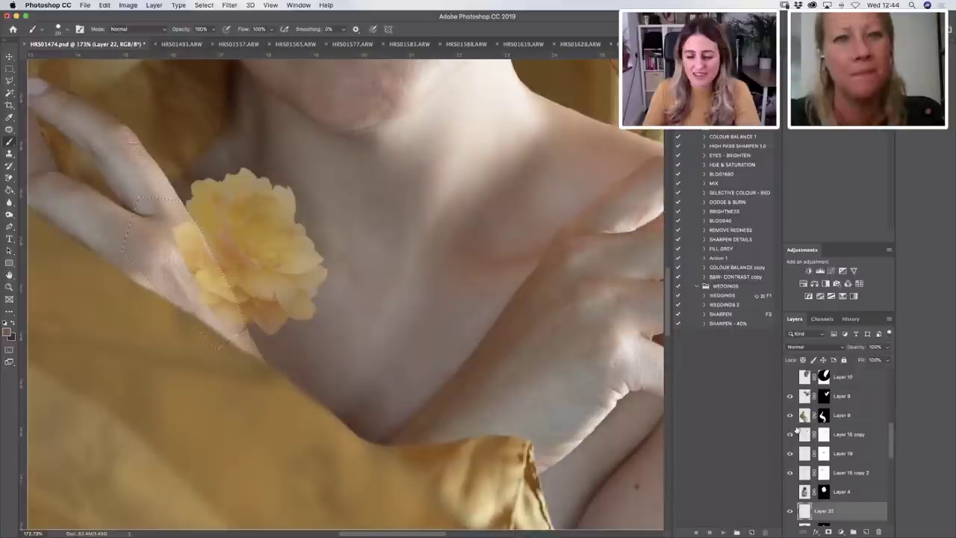
{"action": "scroll", "coordinate": [821, 434], "scroll_direction": "up", "scroll_amount": 4}
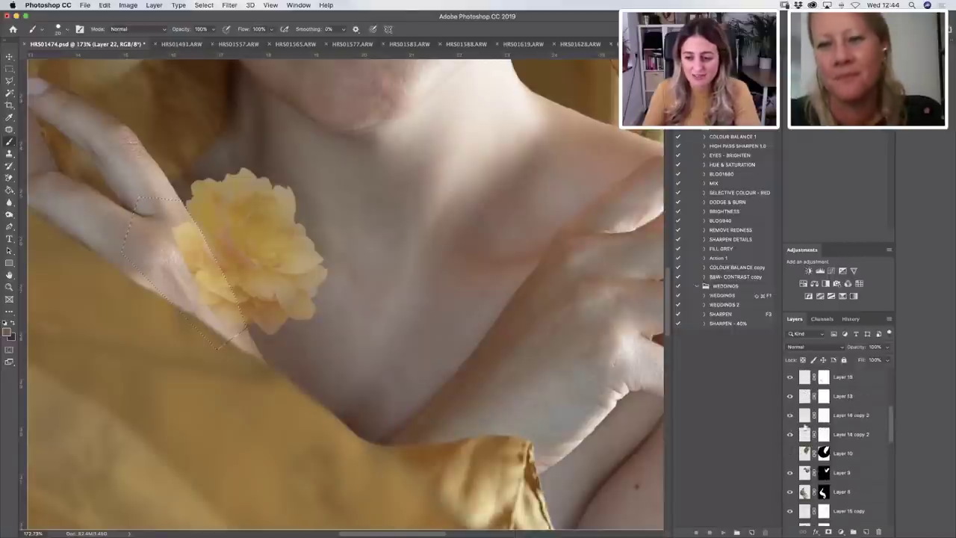
{"action": "left_click", "coordinate": [790, 415]}
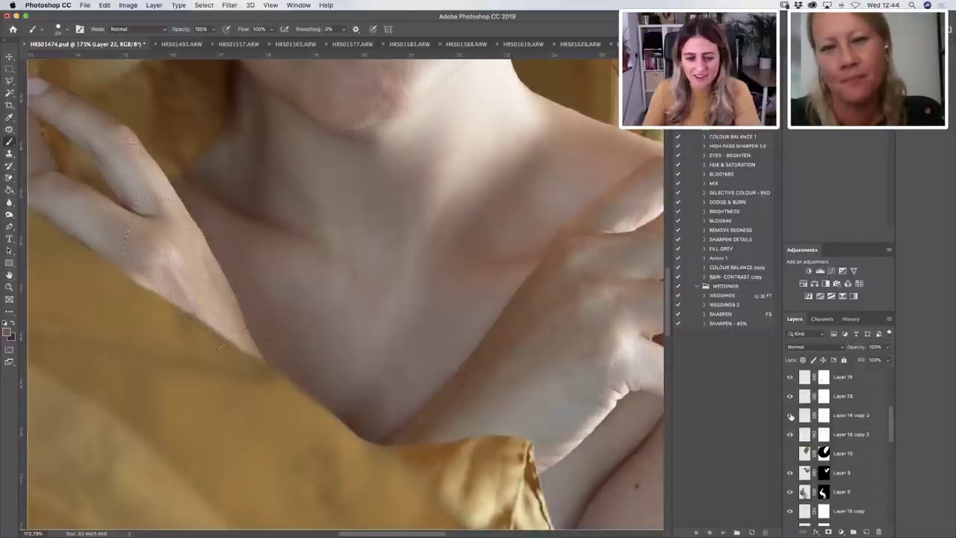
{"action": "left_click", "coordinate": [791, 415]}
{"action": "left_click", "coordinate": [844, 416]}
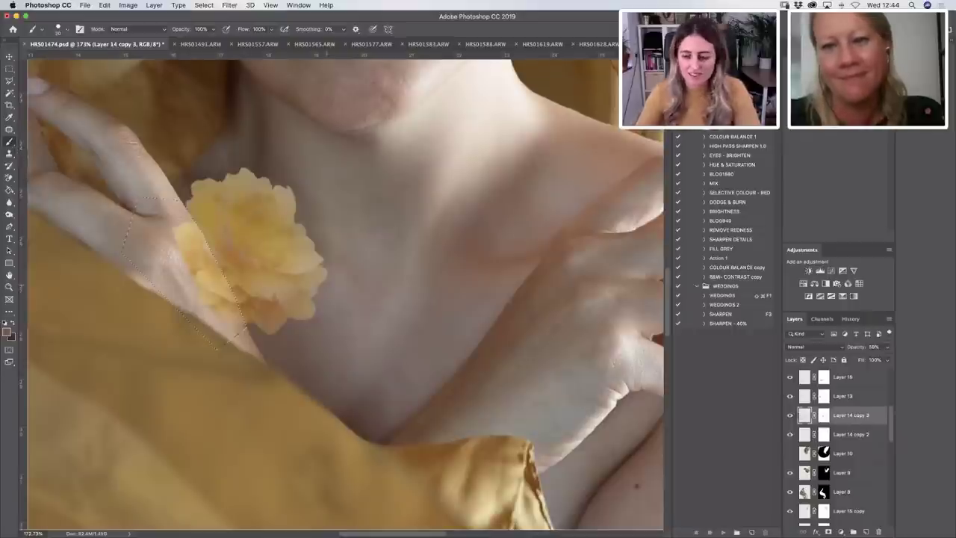
{"action": "left_click", "coordinate": [824, 416]}
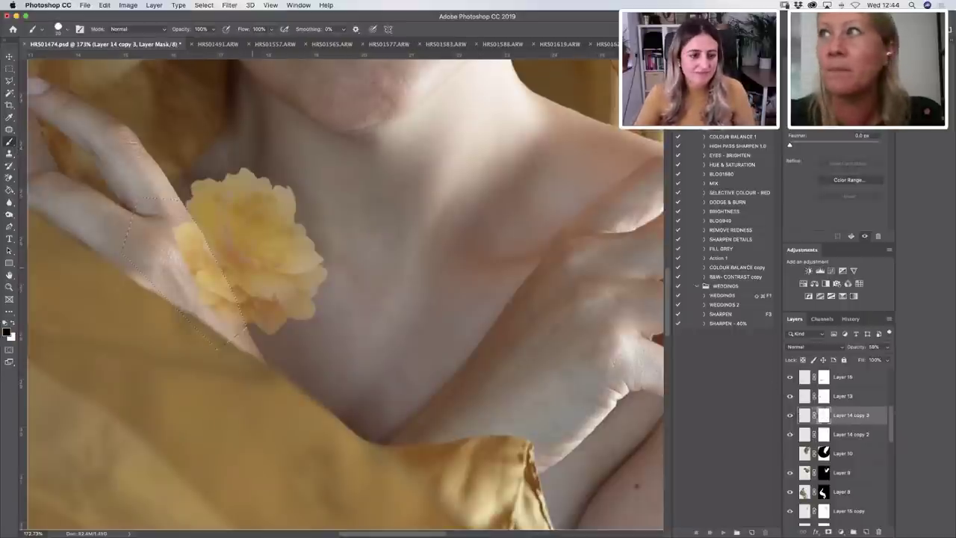
{"action": "mouse_move", "coordinate": [213, 277]}
{"action": "left_mouse_down"}
{"action": "mouse_move", "coordinate": [180, 232]}
{"action": "mouse_move", "coordinate": [243, 319]}
{"action": "left_mouse_up"}
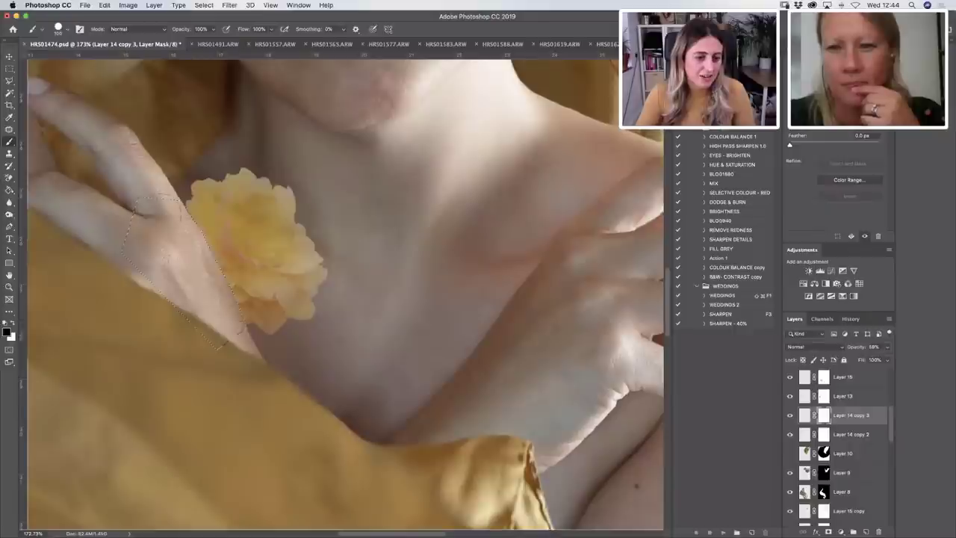
Raise the opacity of Layer 14 copy 3 to 100% with the whole composite in view.
{"action": "key", "text": "z"}
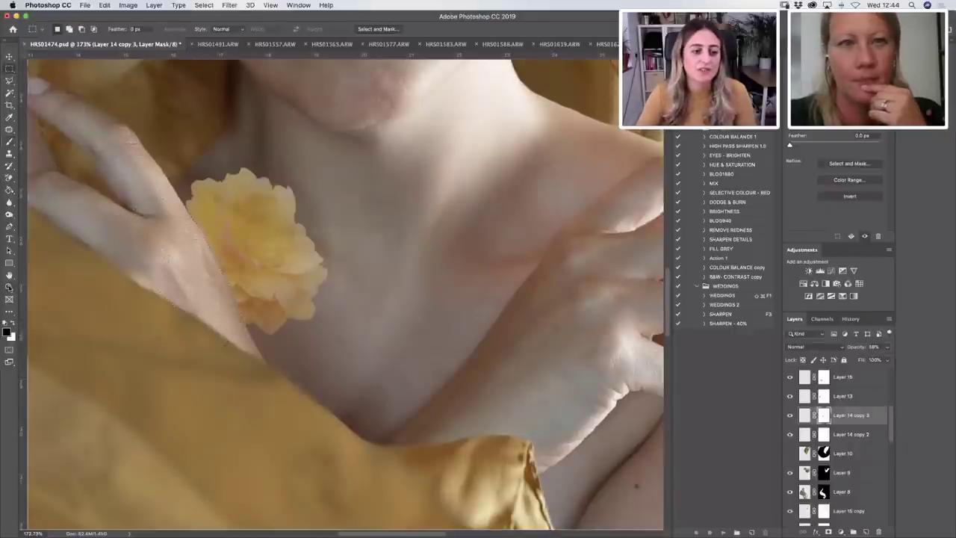
{"action": "left_click", "coordinate": [279, 30]}
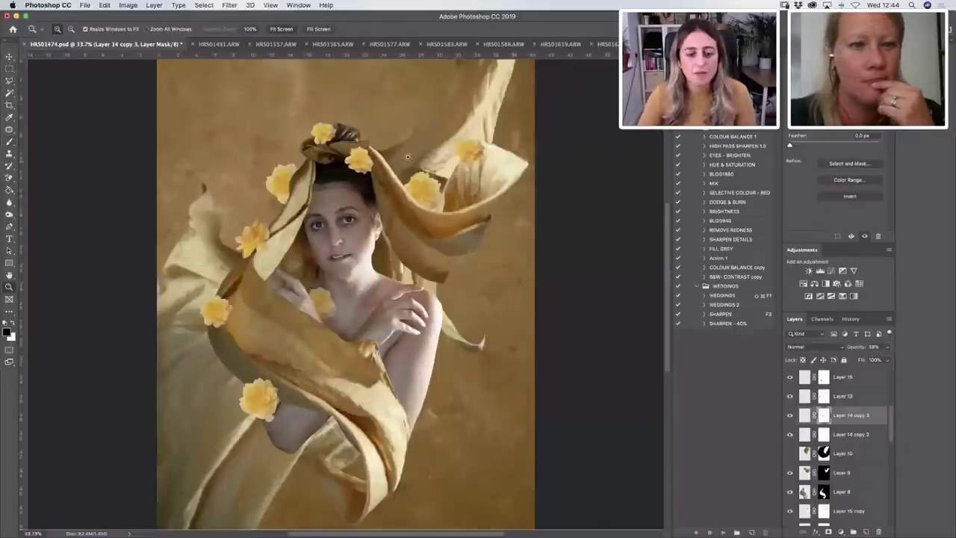
{"action": "left_click", "coordinate": [889, 346]}
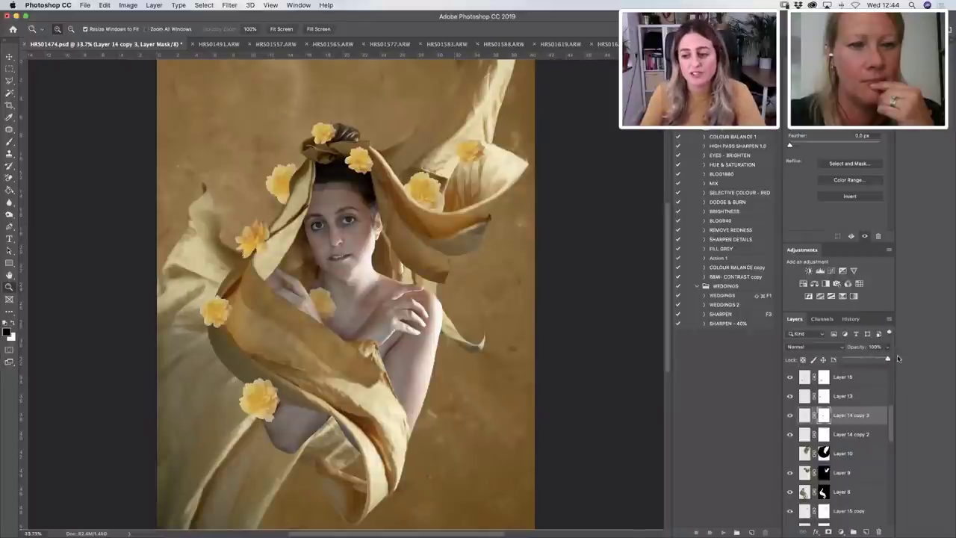
{"action": "left_click_drag", "start_coordinate": [871, 359], "coordinate": [888, 359]}
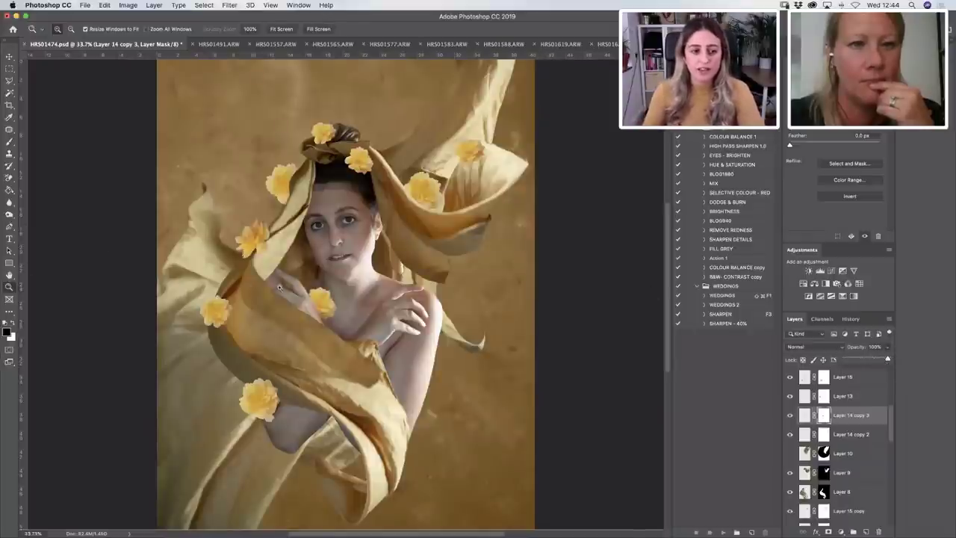
Examine the masked flower's edge against the hand up close, and check its look in the whole composite.
{"action": "left_click_drag", "start_coordinate": [281, 289], "coordinate": [393, 346]}
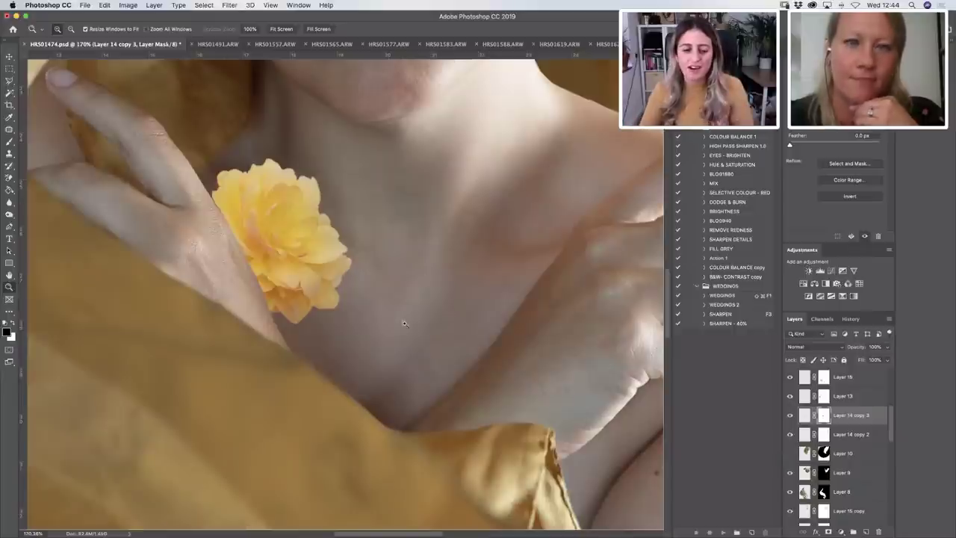
{"action": "left_click", "coordinate": [10, 56]}
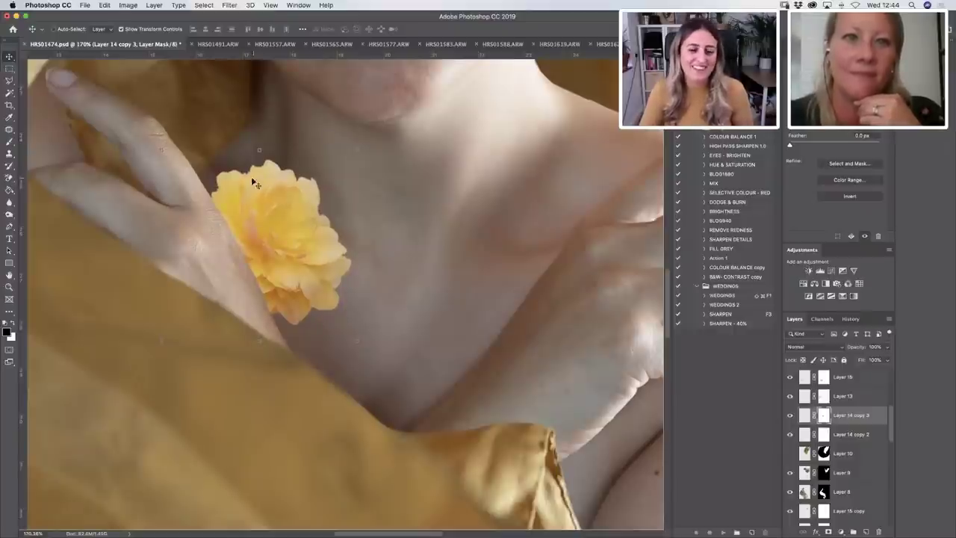
{"action": "left_click", "coordinate": [9, 287]}
{"action": "left_click_drag", "start_coordinate": [206, 167], "coordinate": [405, 385]}
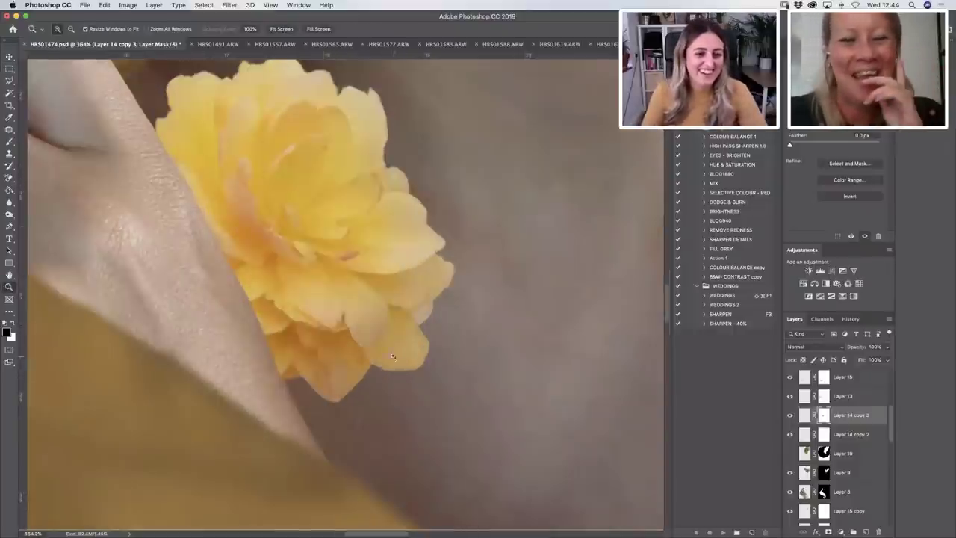
{"action": "left_click", "coordinate": [9, 142]}
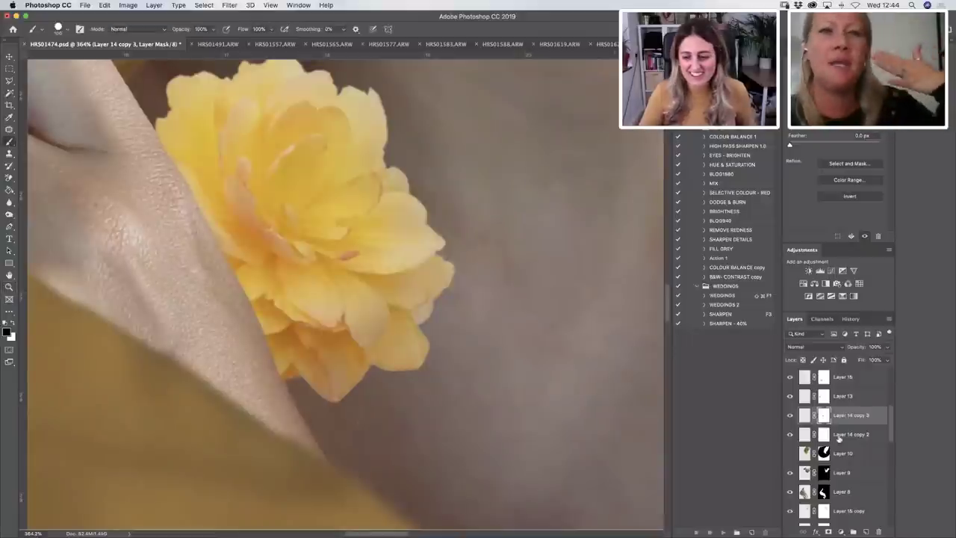
{"action": "key", "text": "bracketright"}
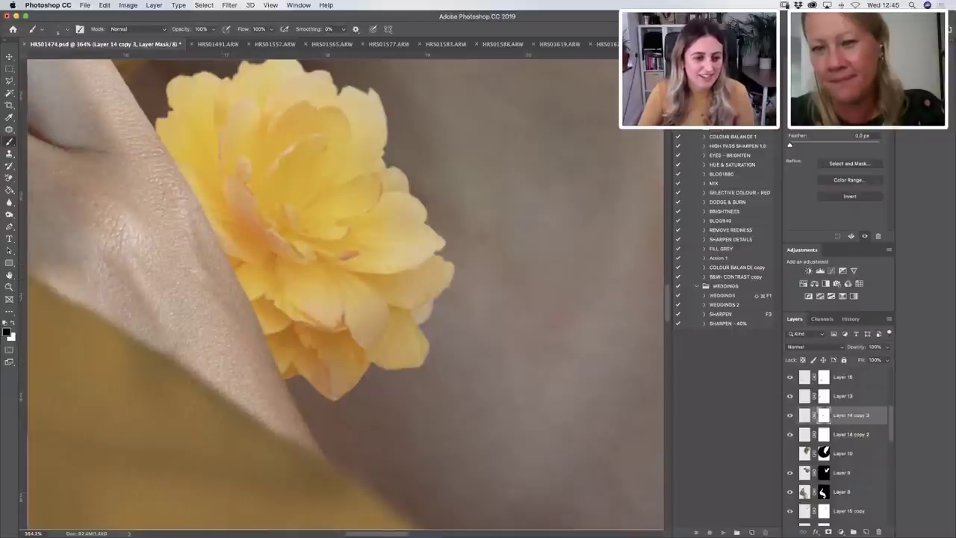
{"action": "left_click", "coordinate": [9, 287]}
{"action": "left_click", "coordinate": [281, 28]}
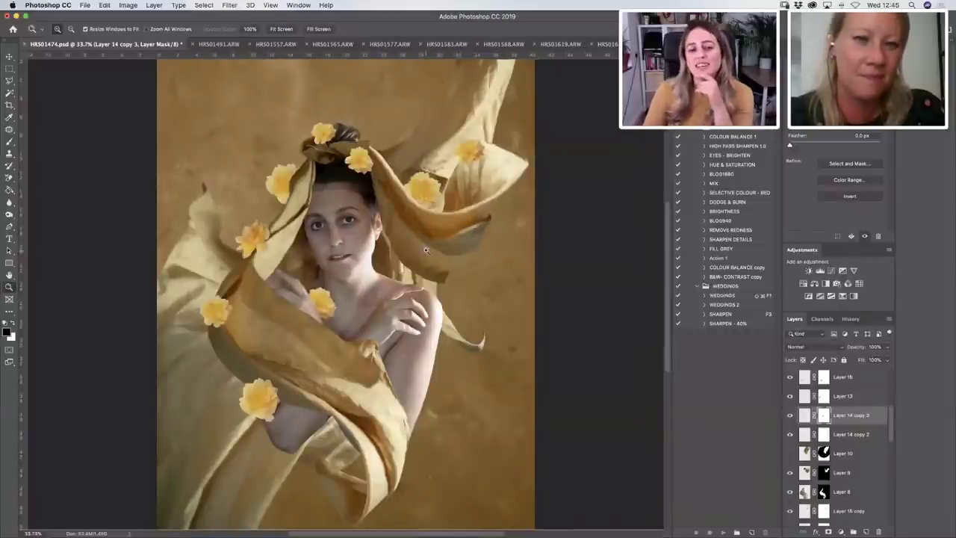
Darken only the Layer 14 copy 3 flower with a clipped Curves adjustment, lowering the midtones at input 138 to output 107.
{"action": "left_click", "coordinate": [804, 415]}
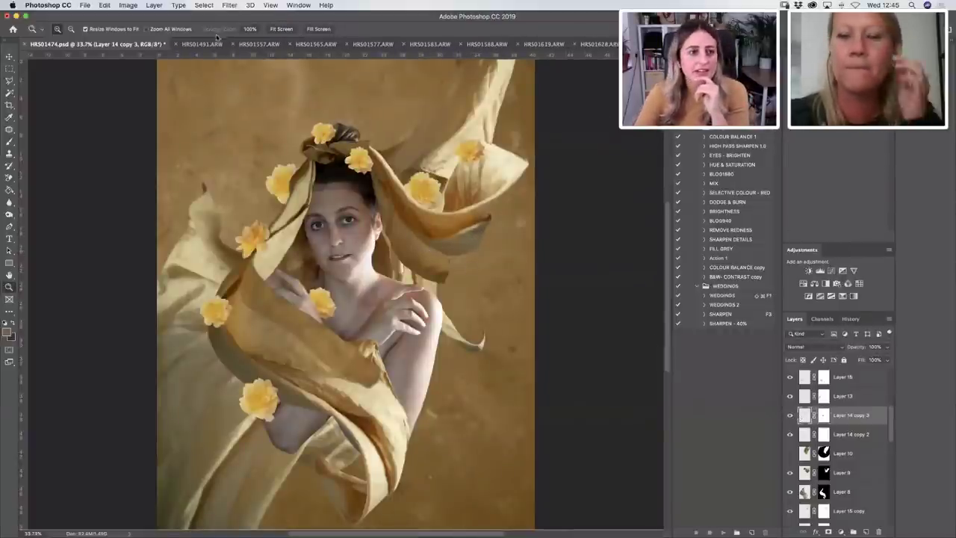
{"action": "left_click", "coordinate": [831, 270]}
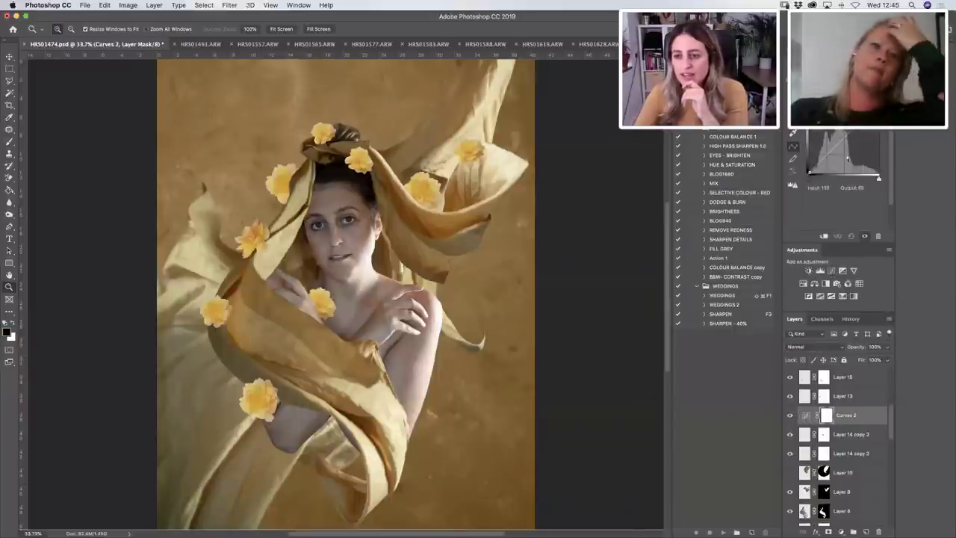
{"action": "left_click_drag", "start_coordinate": [848, 159], "coordinate": [853, 154]}
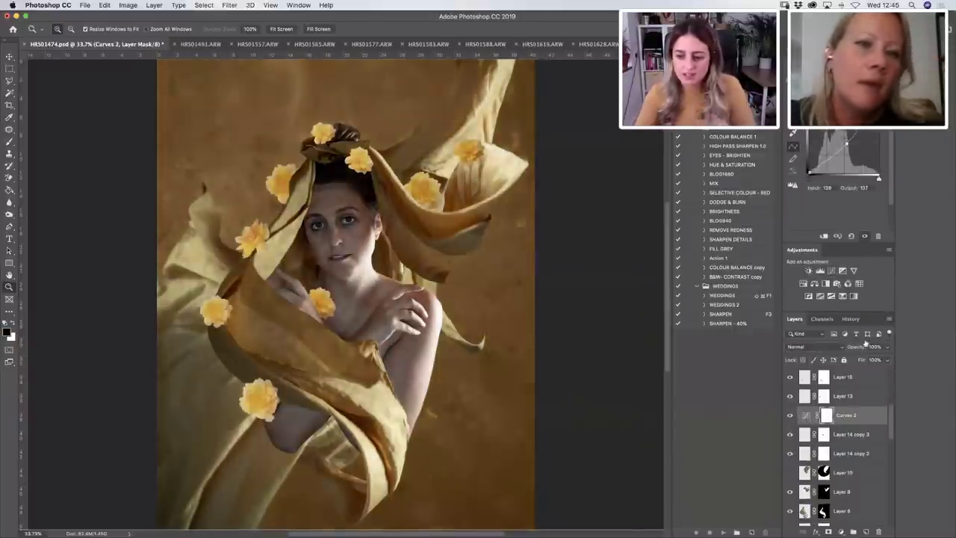
{"action": "right_click", "coordinate": [870, 415]}
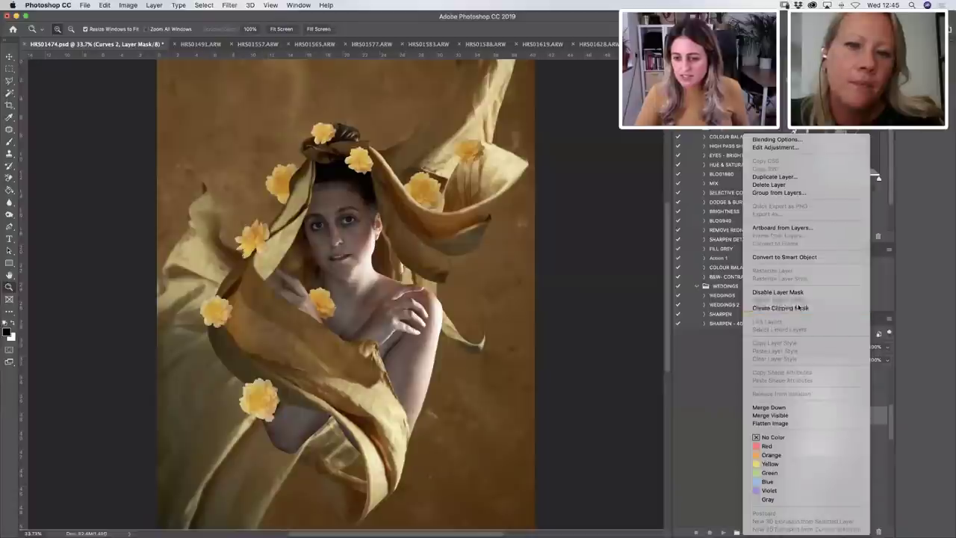
{"action": "left_click", "coordinate": [799, 304]}
Lower the Curves 2 opacity to 60% and compare the chest flower with and without the adjustment.
{"action": "left_click", "coordinate": [887, 347]}
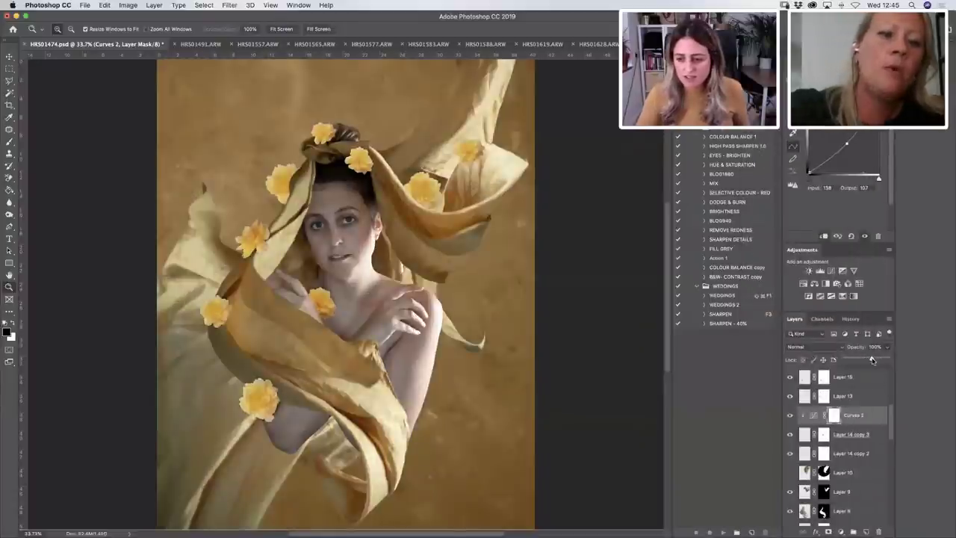
{"action": "left_click_drag", "start_coordinate": [883, 360], "coordinate": [870, 360]}
{"action": "left_click", "coordinate": [791, 416]}
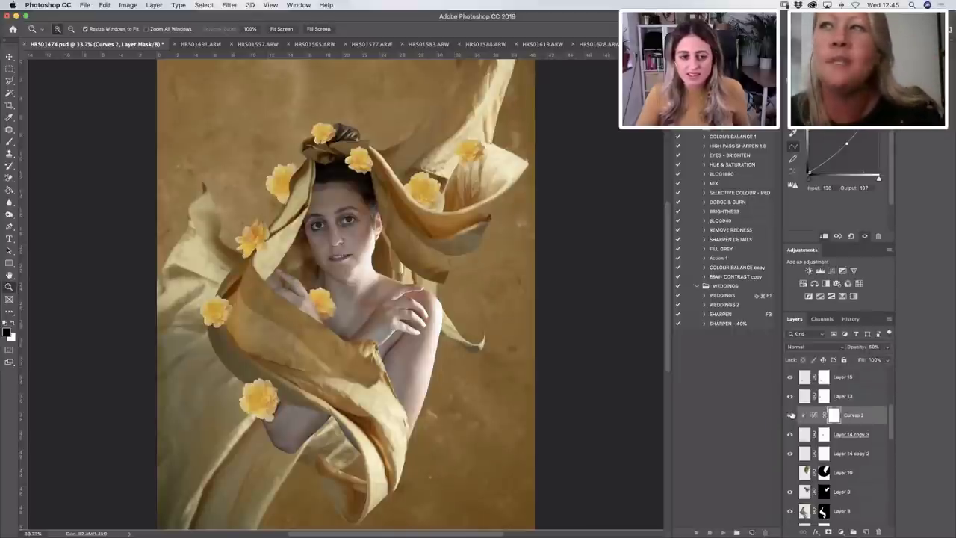
{"action": "left_click", "coordinate": [790, 415]}
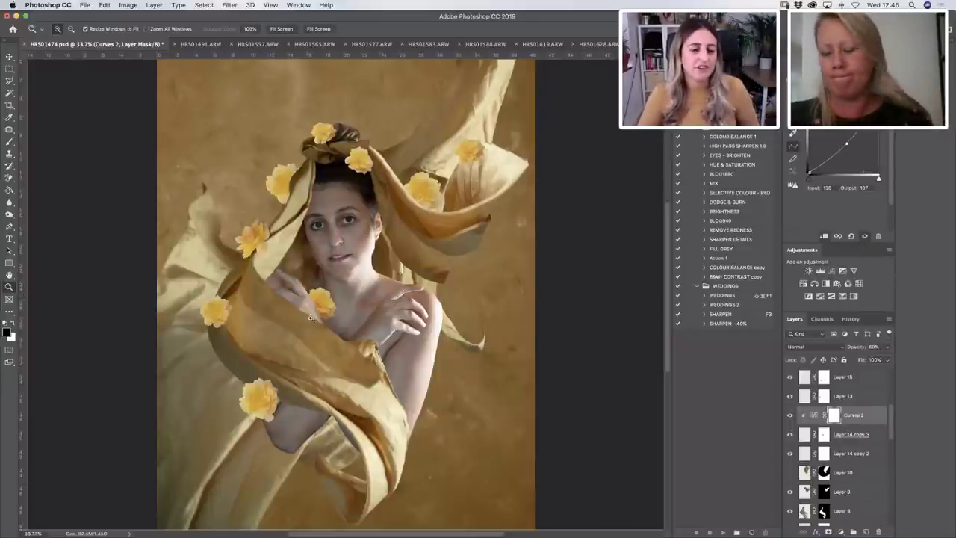
Set the opacity of the Curves 2 adjustment to 50%.
{"action": "left_click", "coordinate": [9, 142]}
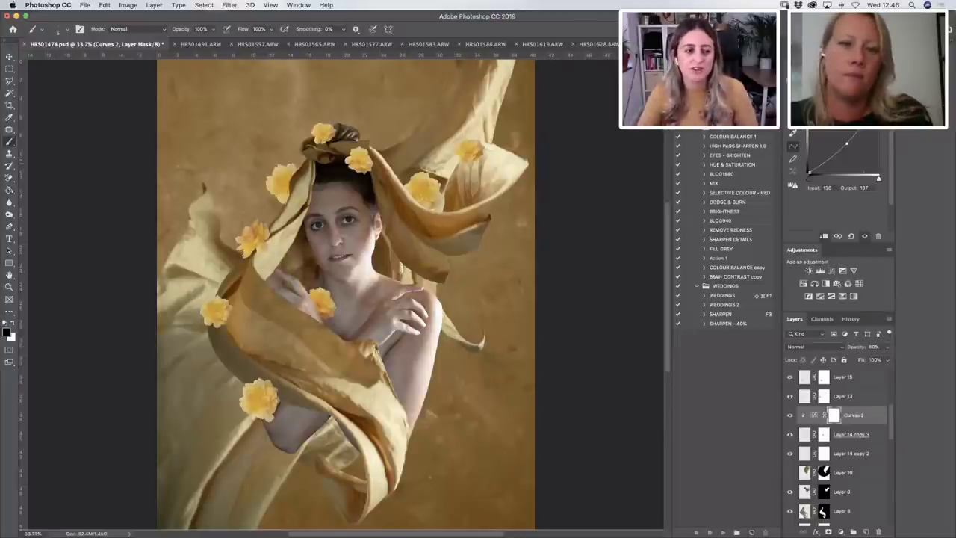
{"action": "key", "text": "z"}
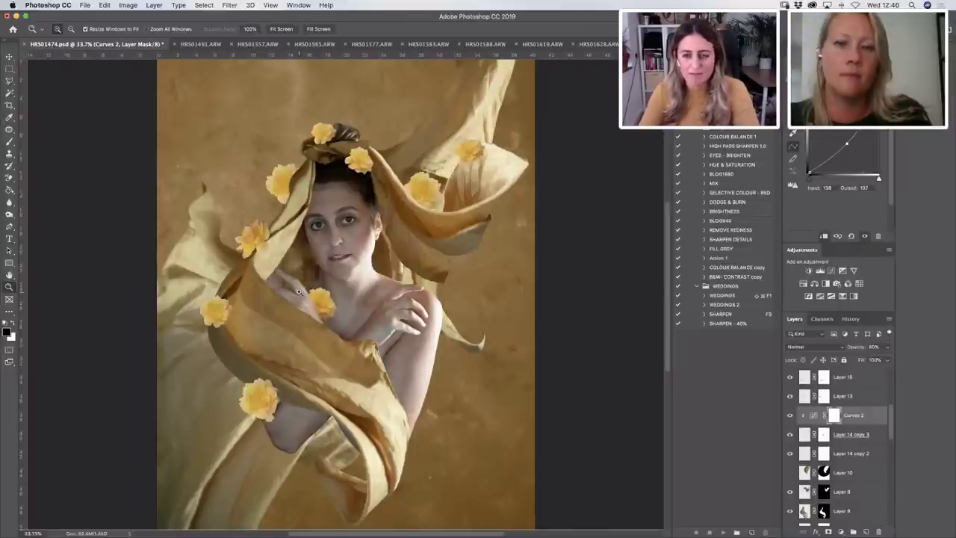
{"action": "left_click", "coordinate": [888, 346]}
{"action": "left_click_drag", "start_coordinate": [878, 359], "coordinate": [865, 360]}
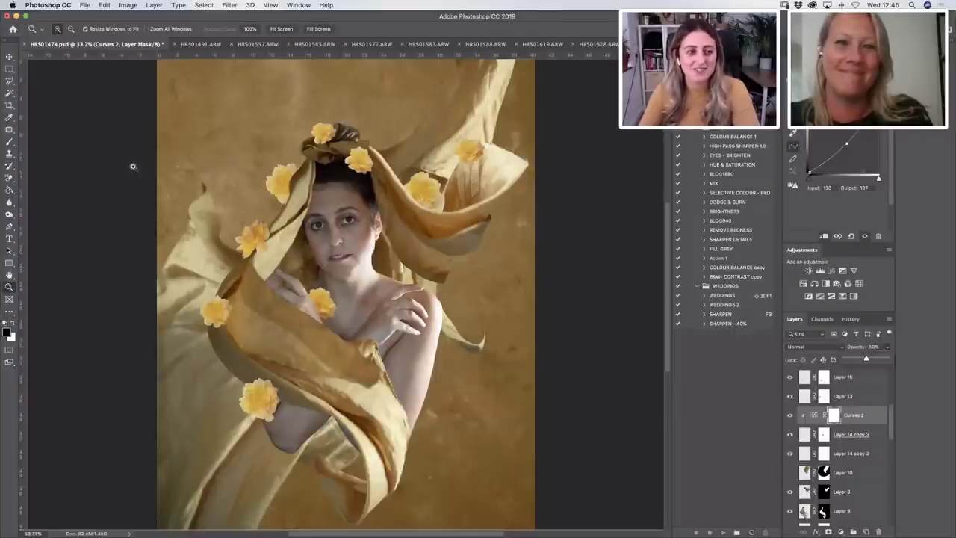
Add a Levels adjustment above Curves 2 and raise its black input level to 24 to deepen the shadows around the flower.
{"action": "left_click", "coordinate": [10, 142]}
{"action": "key", "text": "z"}
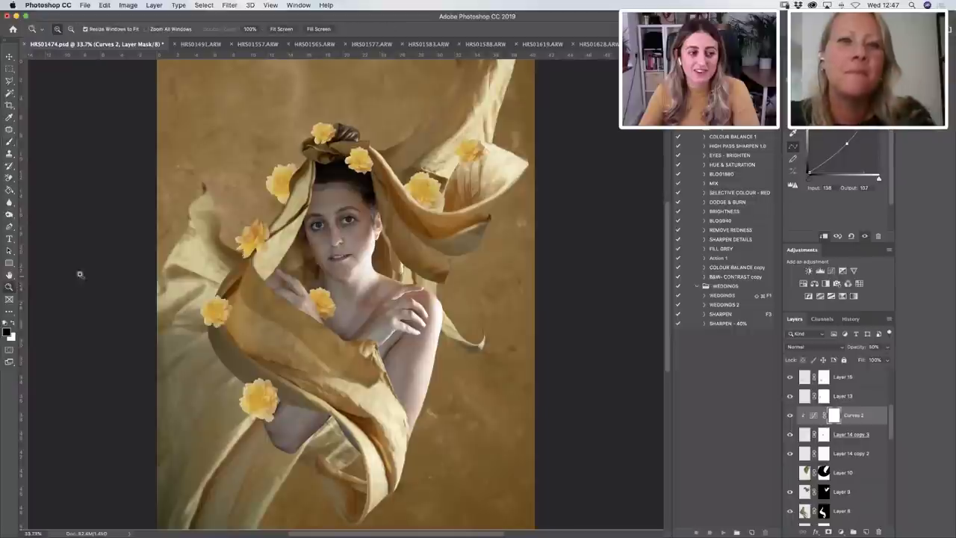
{"action": "left_click_drag", "start_coordinate": [329, 306], "coordinate": [373, 334]}
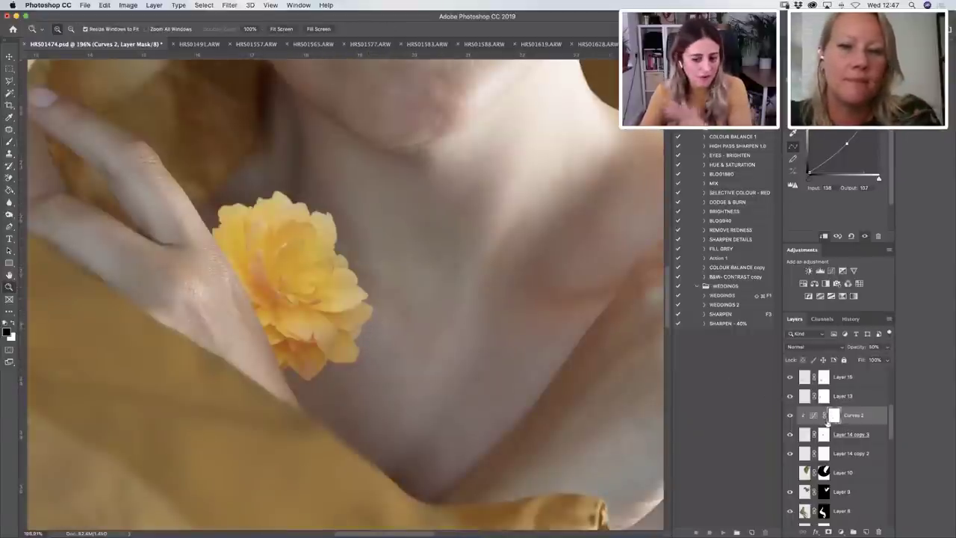
{"action": "left_click", "coordinate": [10, 141]}
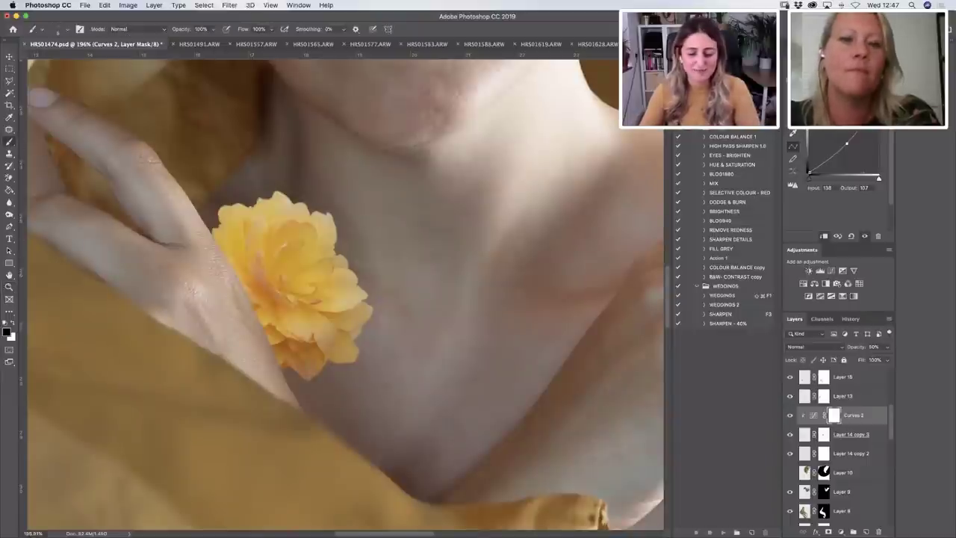
{"action": "left_click", "coordinate": [821, 271]}
{"action": "left_click_drag", "start_coordinate": [808, 150], "coordinate": [814, 150]}
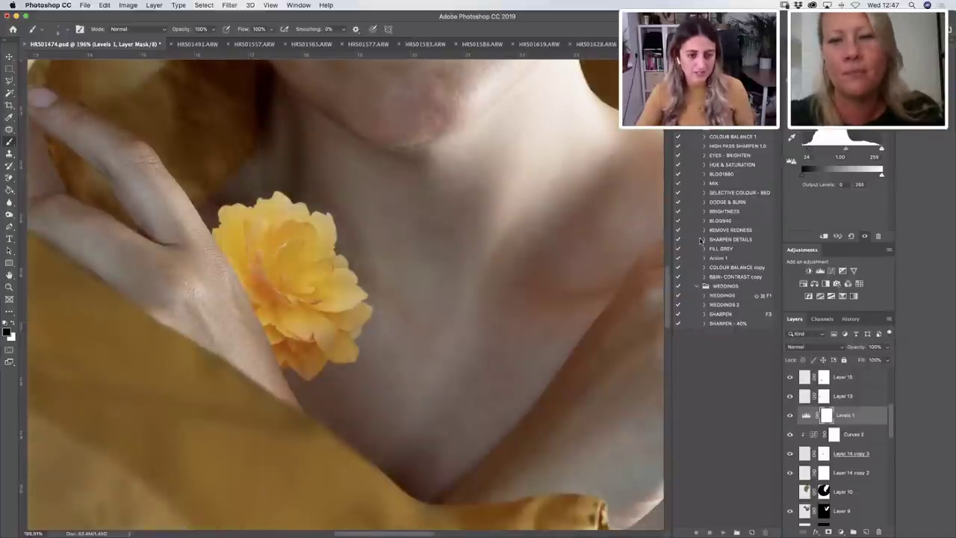
Invert the Levels 1 mask to black, switching it to white and back to compare the effect.
{"action": "key", "text": "super+i"}
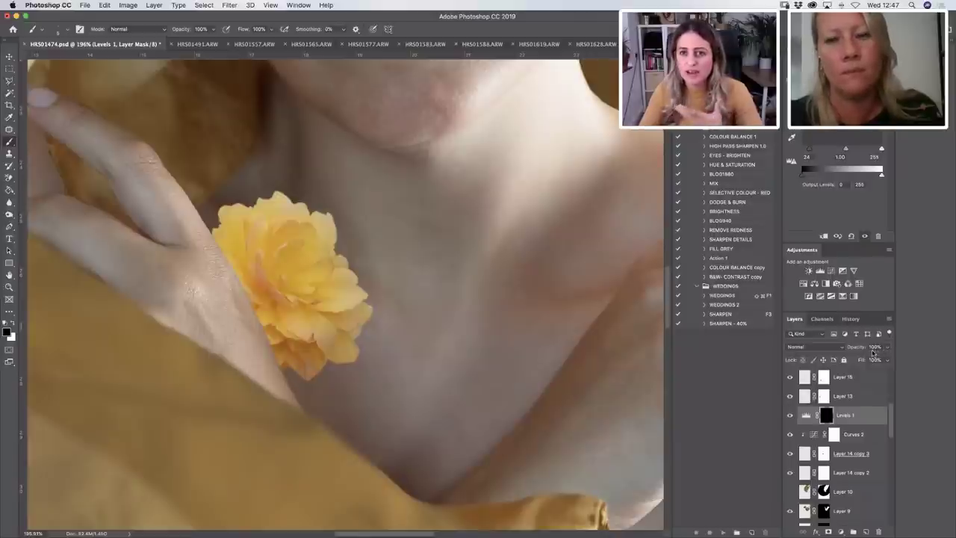
{"action": "left_click", "coordinate": [791, 417]}
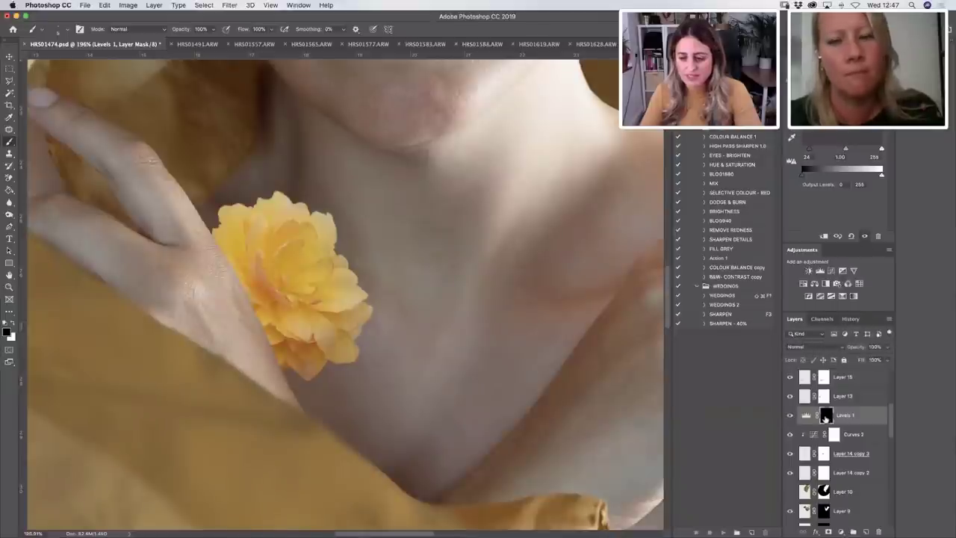
{"action": "key", "text": "super+i"}
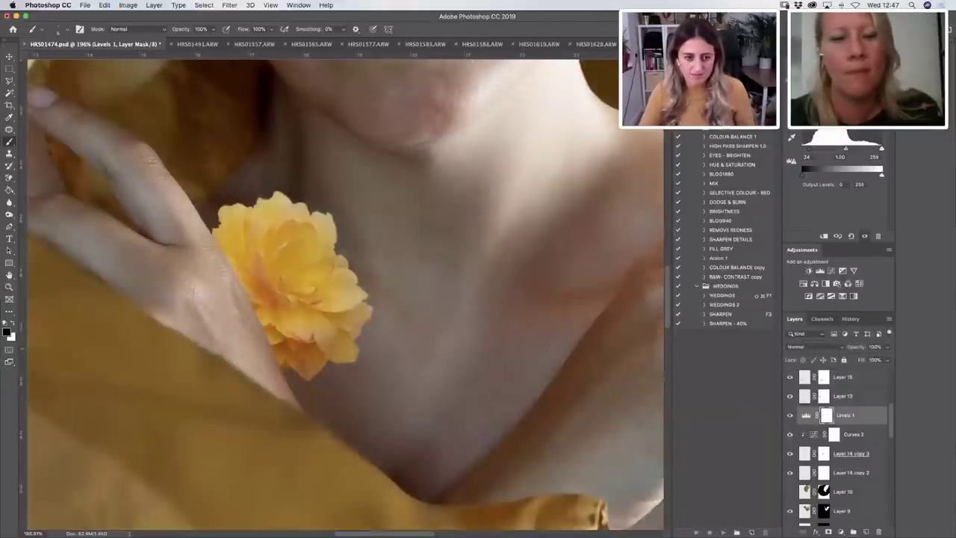
{"action": "key", "text": "super+i"}
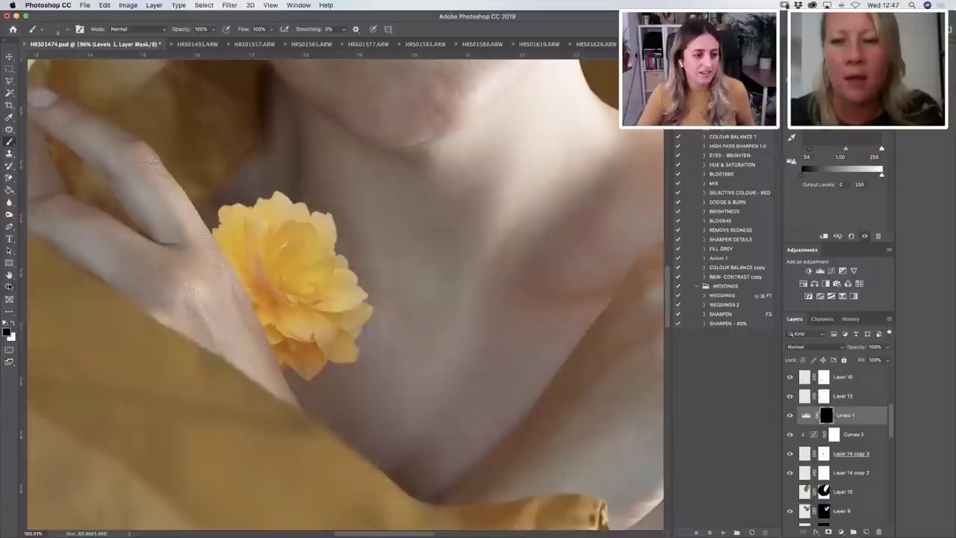
Examine the chest flower within the full composition and up close beside the hand.
{"action": "left_click", "coordinate": [9, 287]}
{"action": "left_click", "coordinate": [281, 28]}
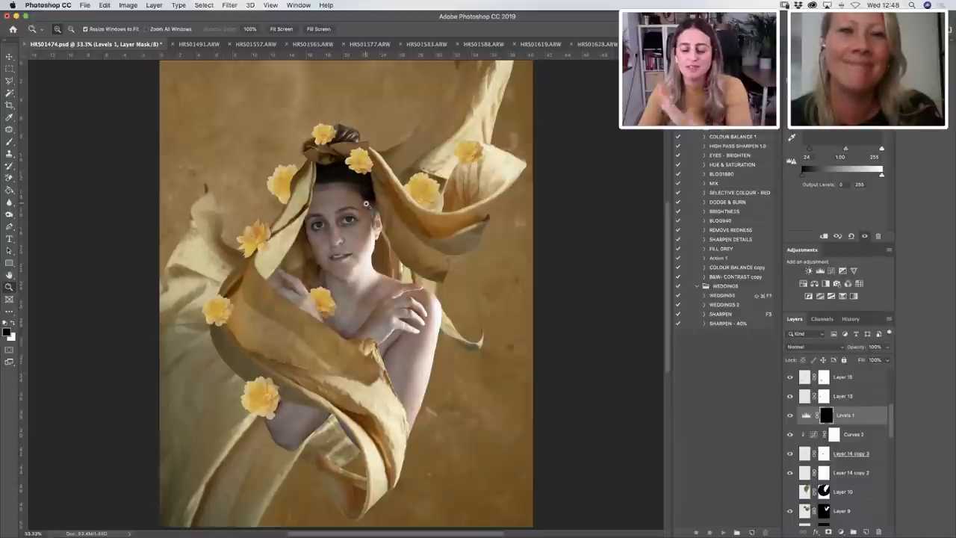
{"action": "left_click", "coordinate": [322, 249], "text": "alt"}
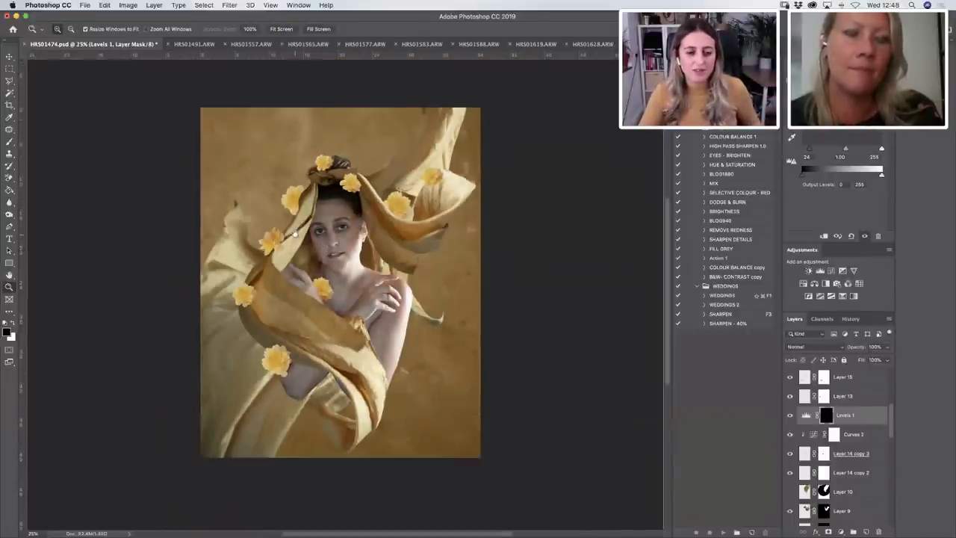
{"action": "left_click_drag", "start_coordinate": [296, 233], "coordinate": [349, 242]}
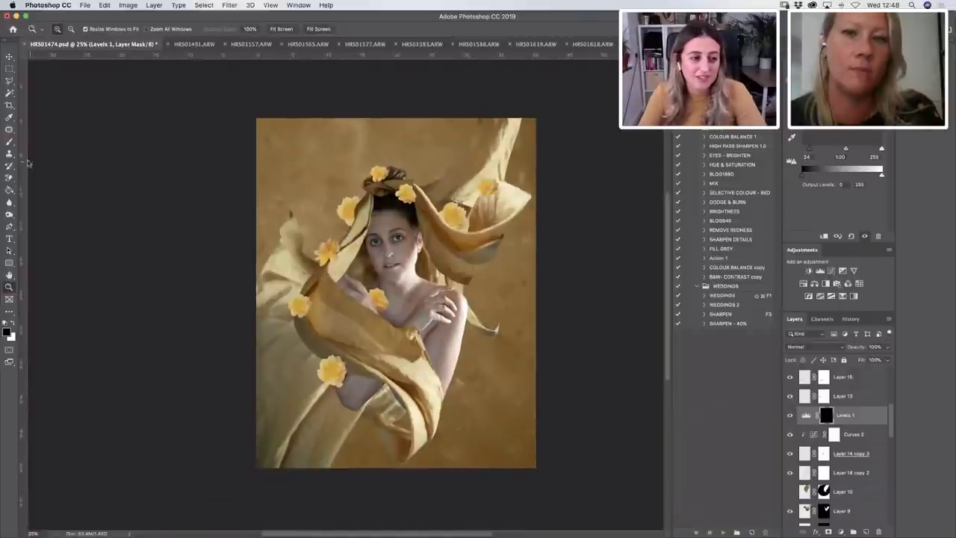
{"action": "key", "text": "super+r"}
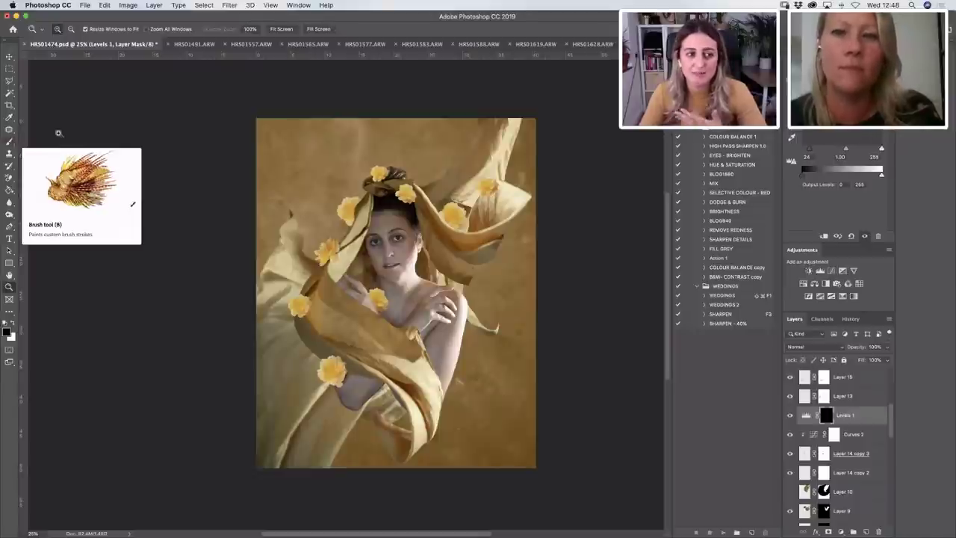
{"action": "left_click", "coordinate": [9, 142]}
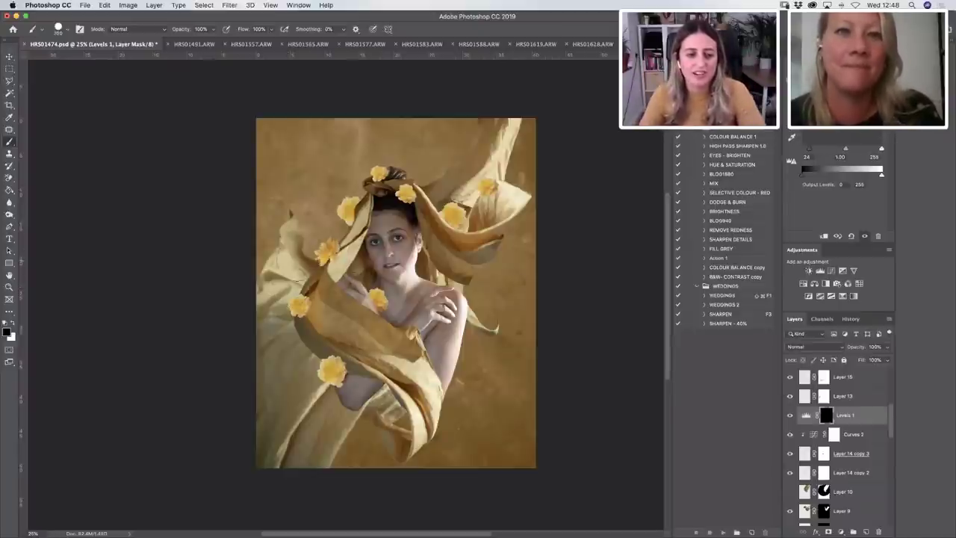
{"action": "left_click", "coordinate": [10, 287]}
{"action": "left_click_drag", "start_coordinate": [355, 282], "coordinate": [448, 321]}
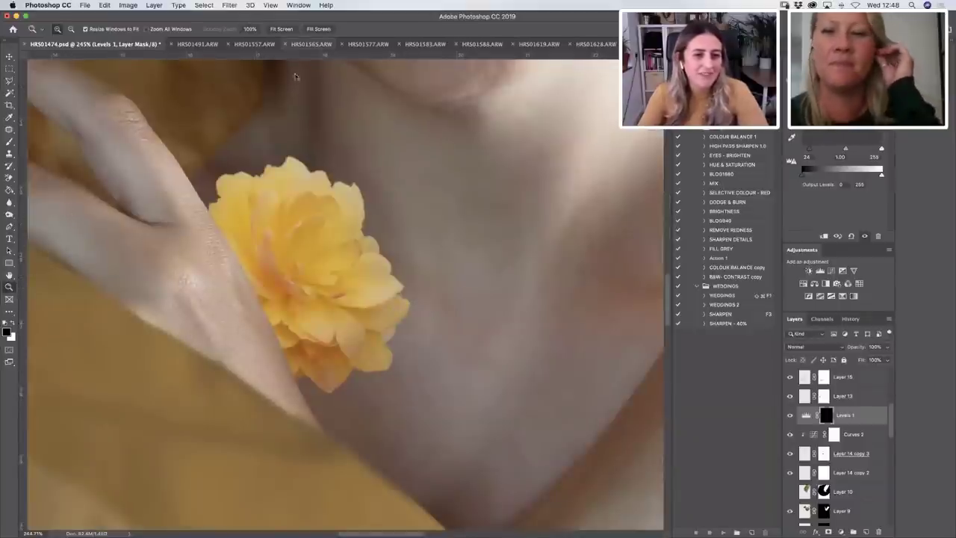
{"action": "left_click", "coordinate": [281, 28]}
{"action": "left_click_drag", "start_coordinate": [289, 289], "coordinate": [382, 339]}
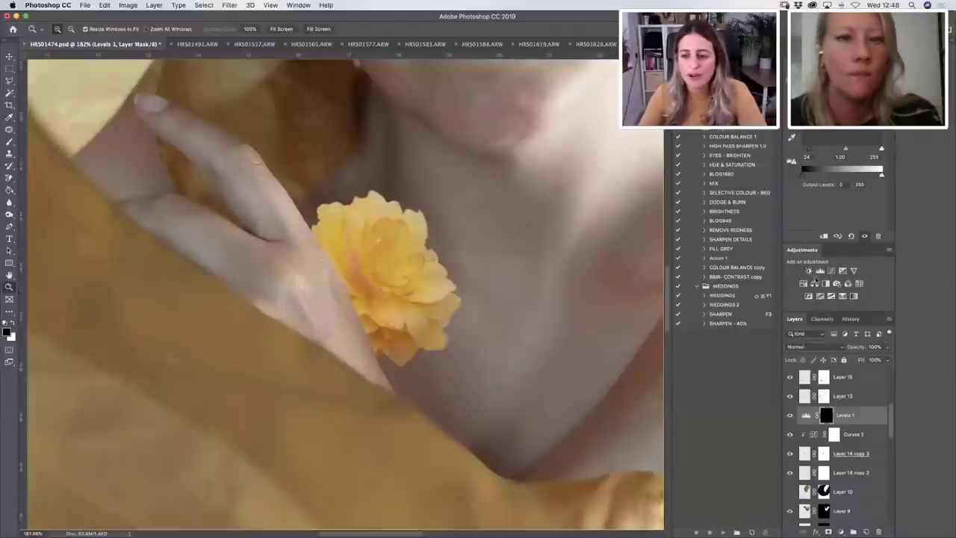
Paint white on the Levels 1 mask with a Soft Round brush at 0% hardness, along the flower's edge beside the hand.
{"action": "left_click", "coordinate": [10, 142]}
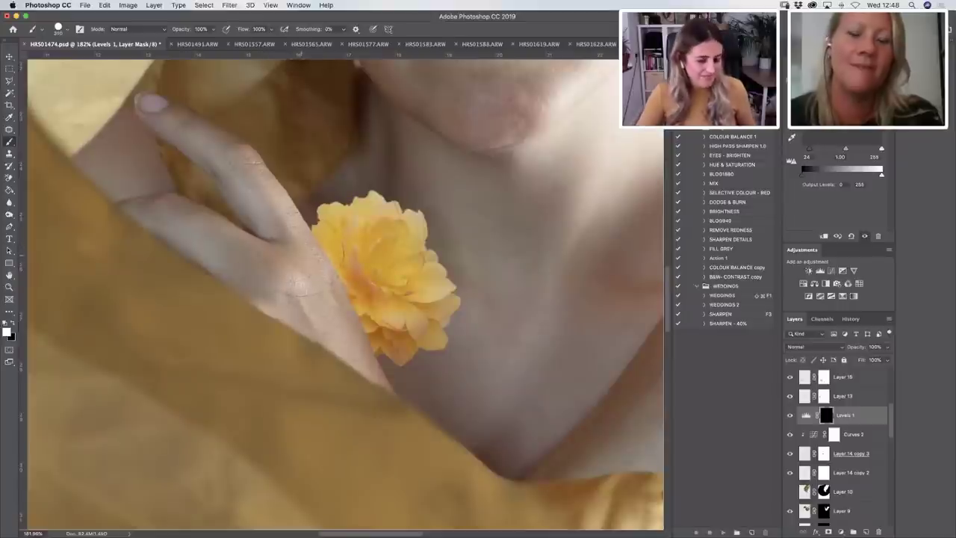
{"action": "left_click_drag", "start_coordinate": [301, 255], "coordinate": [303, 258]}
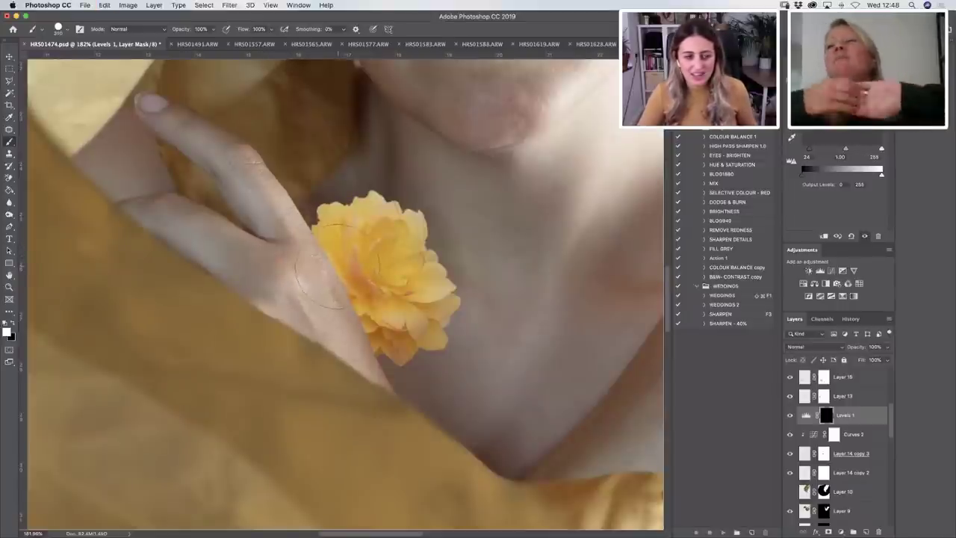
{"action": "left_click", "coordinate": [64, 29]}
{"action": "left_click", "coordinate": [79, 120]}
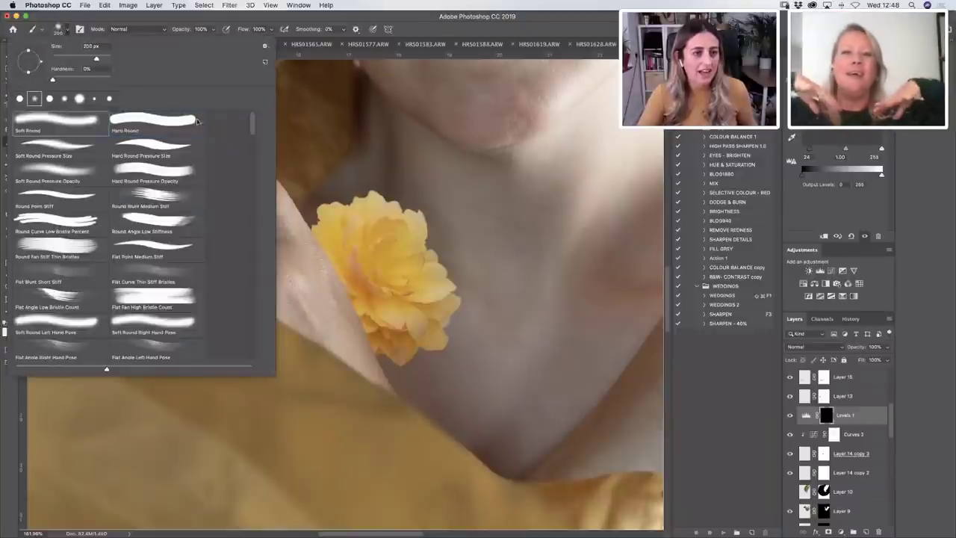
{"action": "key", "text": "Return"}
{"action": "left_click_drag", "start_coordinate": [329, 188], "coordinate": [314, 216]}
{"action": "left_click_drag", "start_coordinate": [353, 280], "coordinate": [372, 327]}
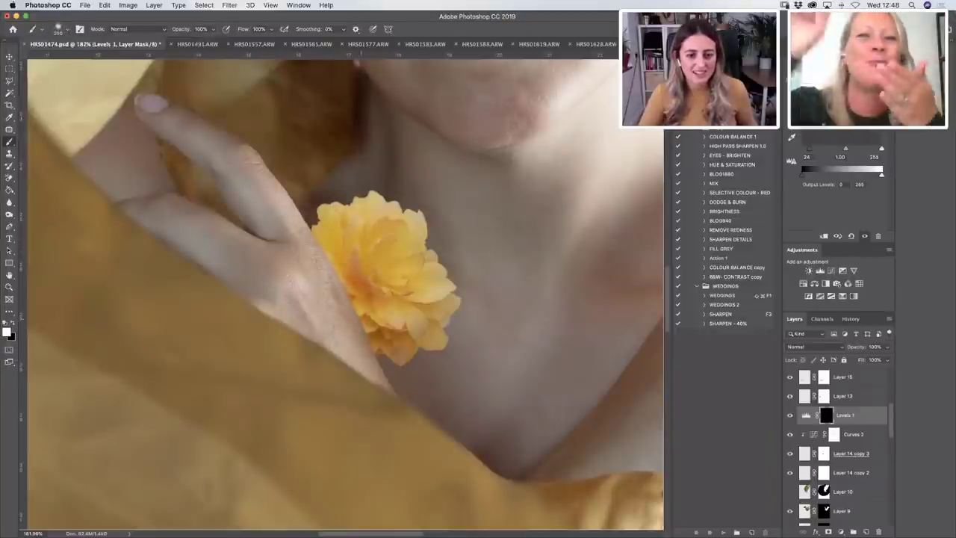
Move Levels 1 below Curves 2, clipped to Layer 14 copy 3, and compare the flower with and without it.
{"action": "left_click_drag", "start_coordinate": [852, 414], "coordinate": [867, 438]}
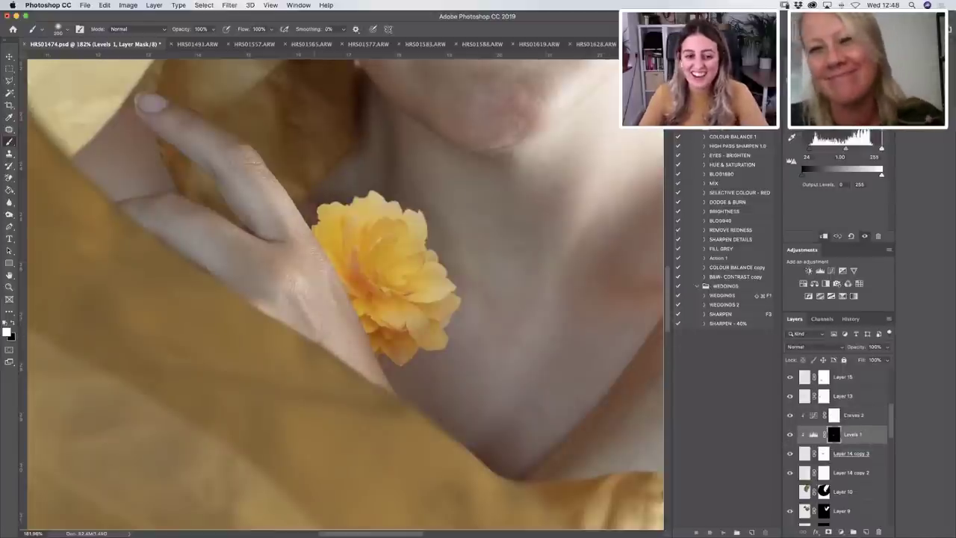
{"action": "left_click", "coordinate": [791, 434]}
{"action": "left_click", "coordinate": [791, 434]}
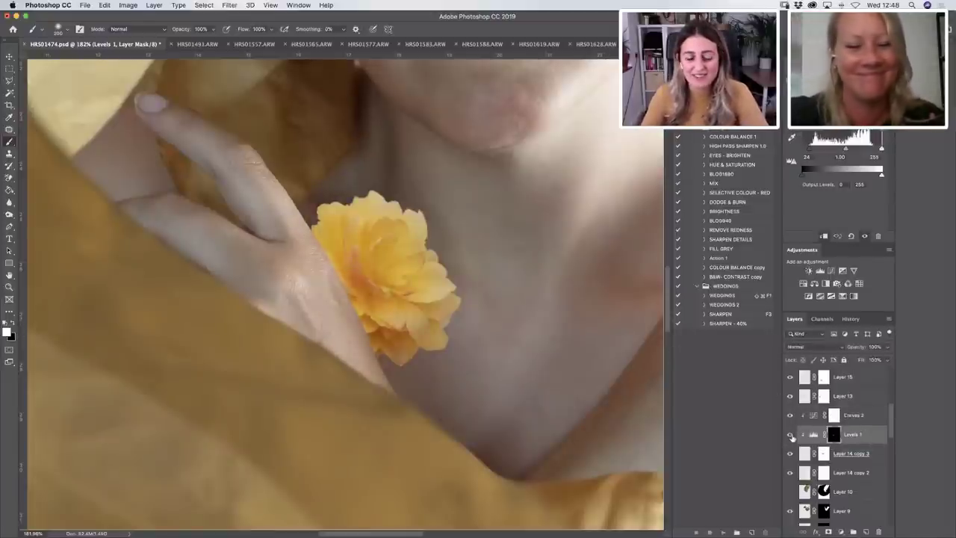
{"action": "left_click", "coordinate": [790, 434]}
{"action": "left_click", "coordinate": [790, 434]}
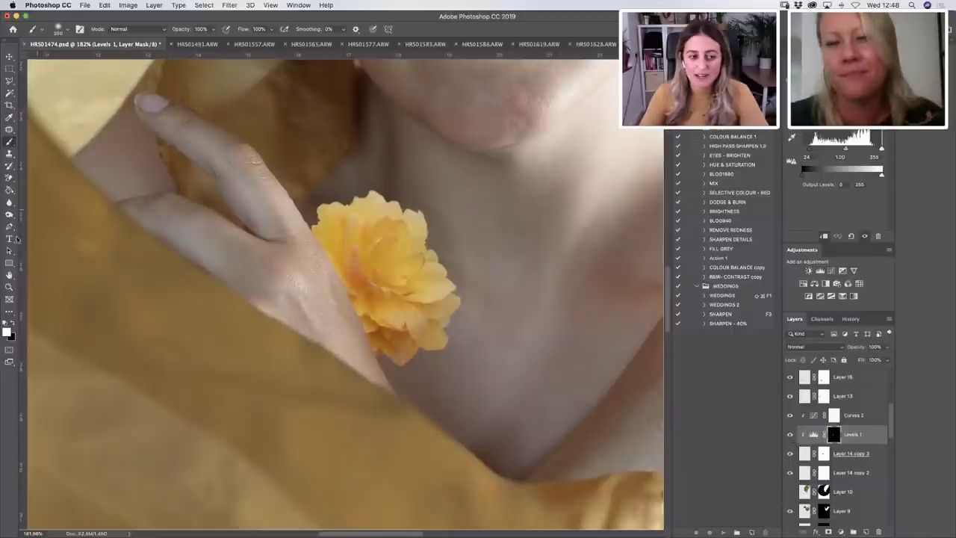
Check the Levels 1 effect on the full composition by switching the adjustment off and on.
{"action": "left_click", "coordinate": [9, 286]}
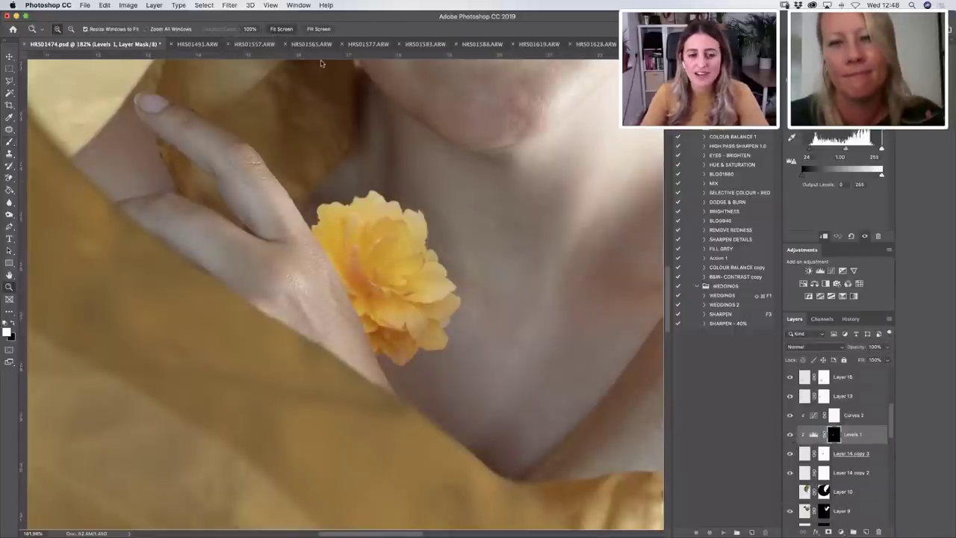
{"action": "left_click", "coordinate": [278, 29]}
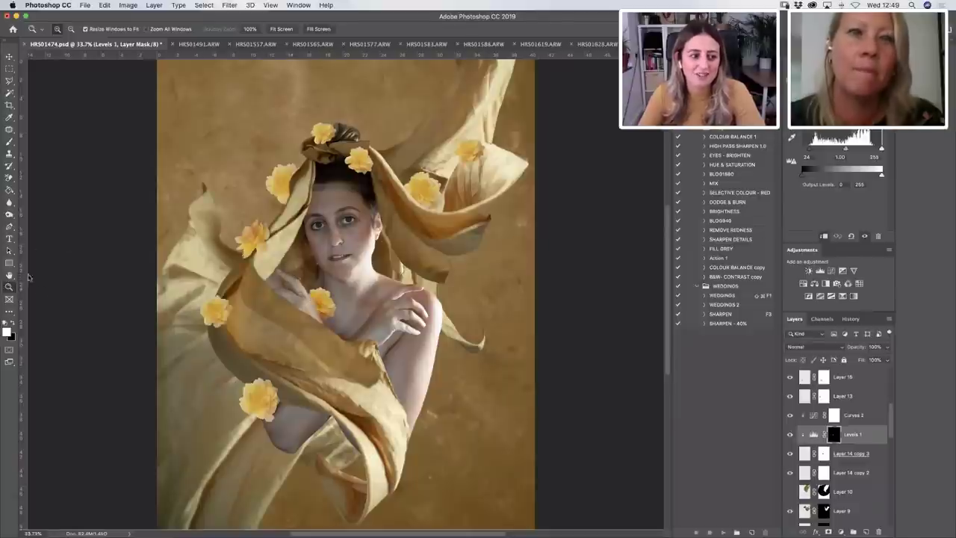
{"action": "scroll", "coordinate": [74, 289], "scroll_direction": "left", "scroll_amount": 5}
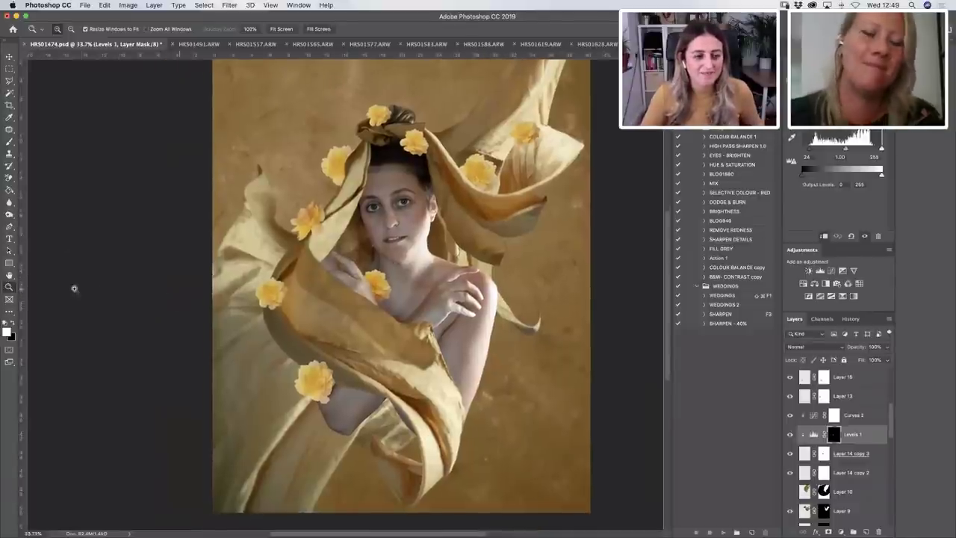
{"action": "left_click", "coordinate": [790, 435]}
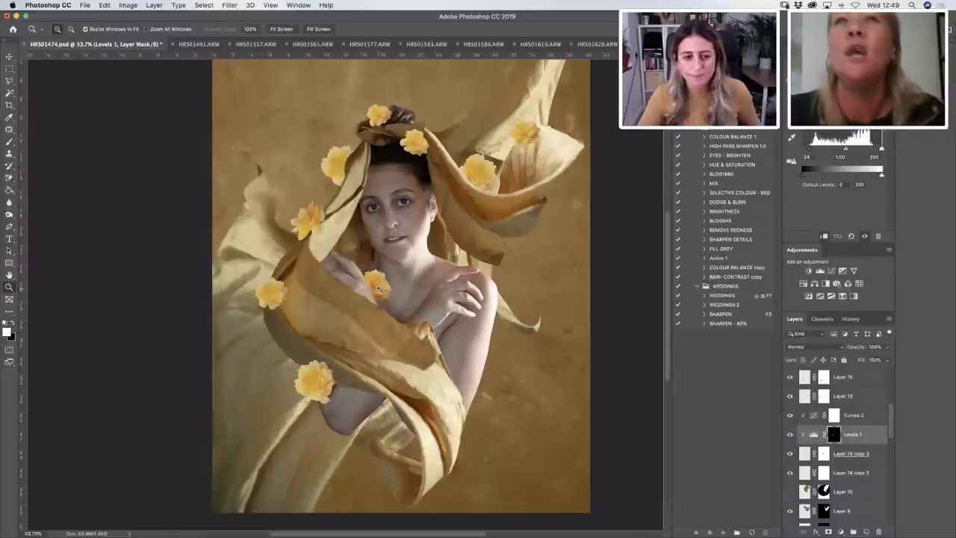
{"action": "left_click_drag", "start_coordinate": [893, 423], "coordinate": [892, 448]}
{"action": "left_click", "coordinate": [791, 434]}
{"action": "left_click", "coordinate": [791, 434]}
Identify which flowers belong to Layer 16 and Layer 15 by switching each layer off and on.
{"action": "scroll", "coordinate": [892, 453], "scroll_direction": "up", "scroll_amount": 5}
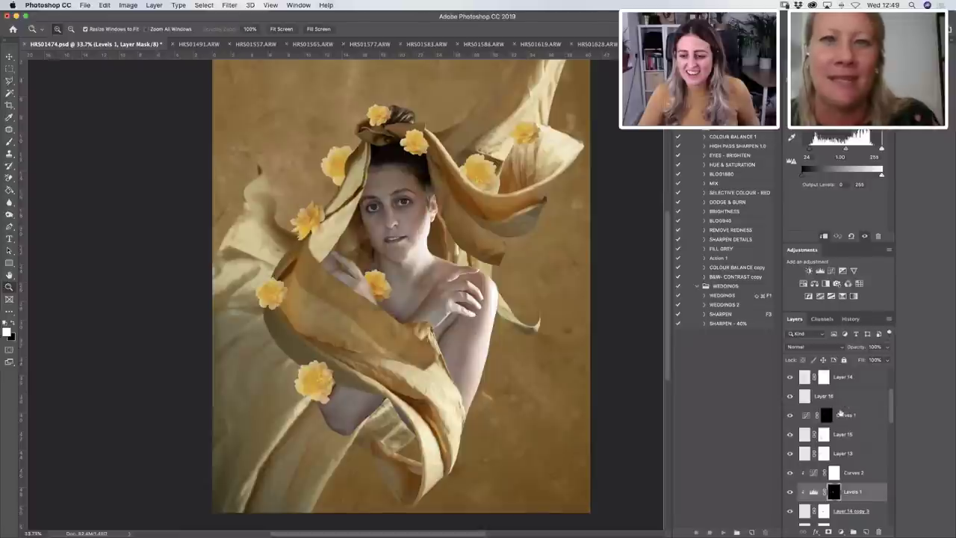
{"action": "left_click", "coordinate": [841, 398]}
{"action": "left_click", "coordinate": [790, 396]}
{"action": "left_click", "coordinate": [791, 396]}
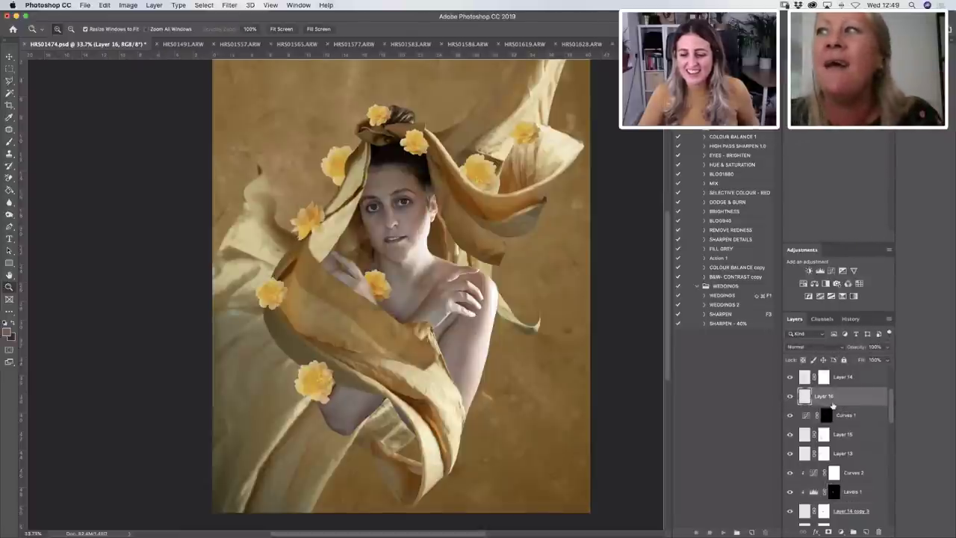
{"action": "left_click", "coordinate": [847, 440]}
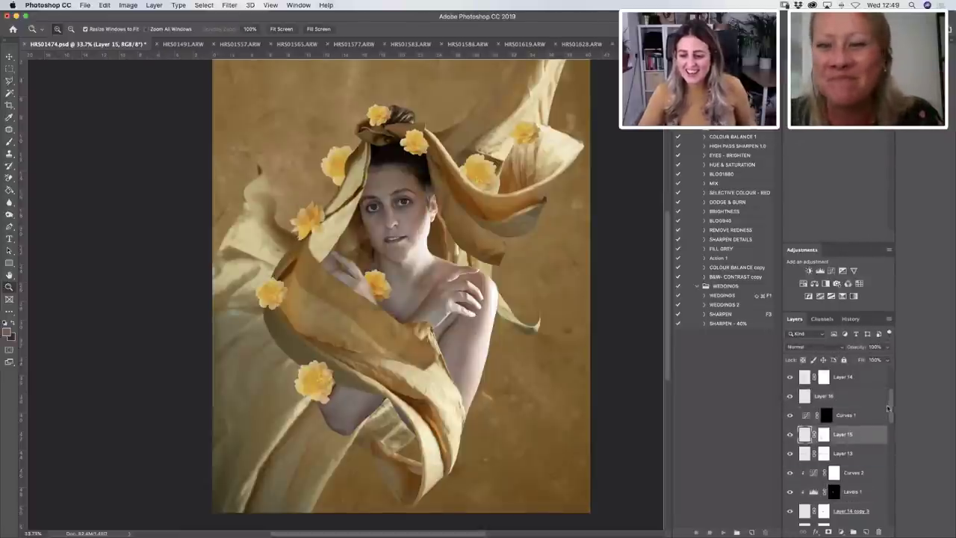
{"action": "left_click", "coordinate": [789, 434]}
{"action": "left_click", "coordinate": [790, 434]}
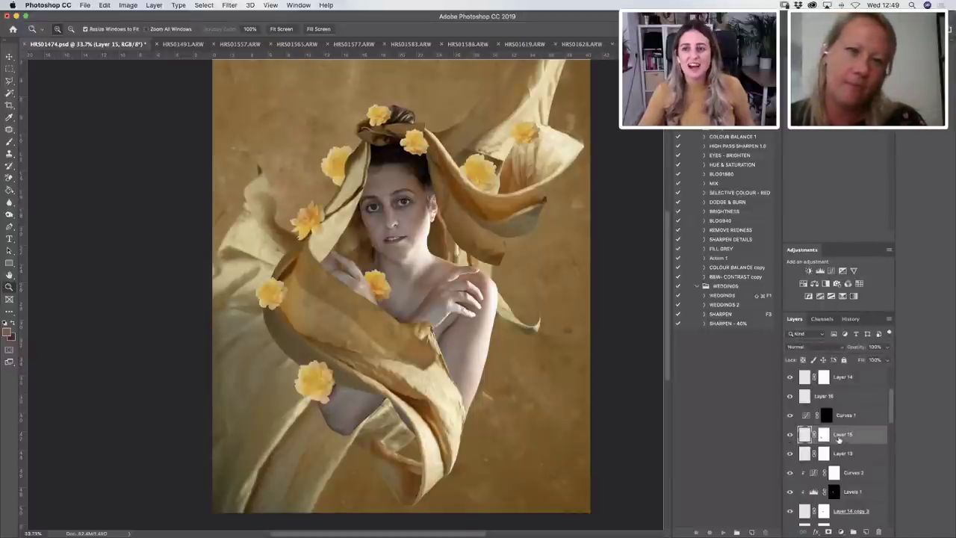
Duplicate the Layer 15 flower and place the copy on the drape beside the upper arm, below the folded hand.
{"action": "key", "text": "super+j"}
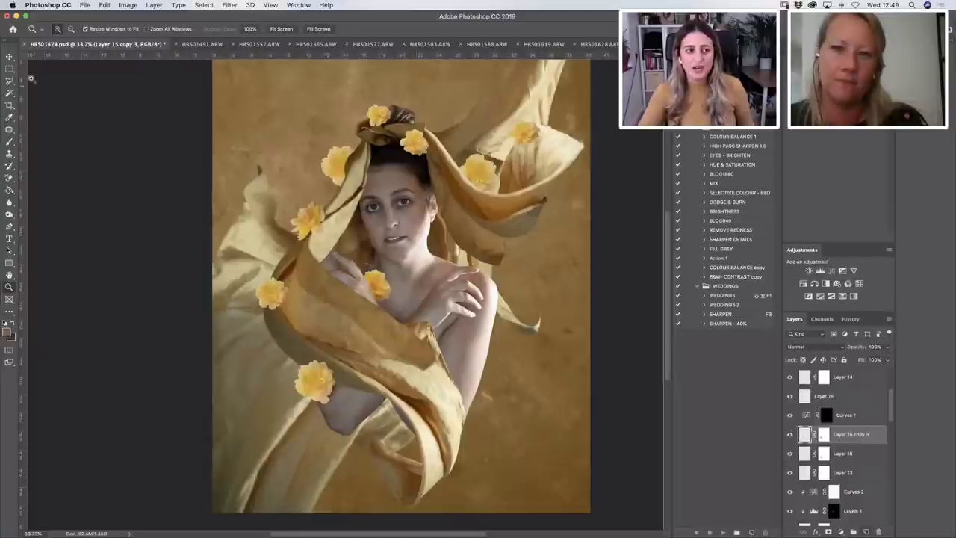
{"action": "left_click", "coordinate": [10, 56]}
{"action": "left_click_drag", "start_coordinate": [344, 378], "coordinate": [452, 349]}
{"action": "key", "text": "super+t"}
{"action": "key", "text": "Return"}
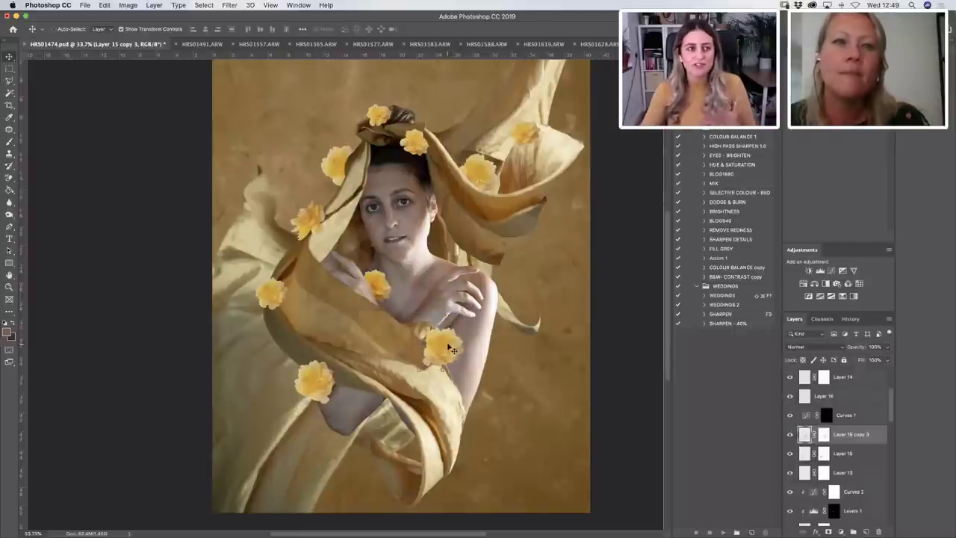
{"action": "left_click_drag", "start_coordinate": [451, 349], "coordinate": [454, 354]}
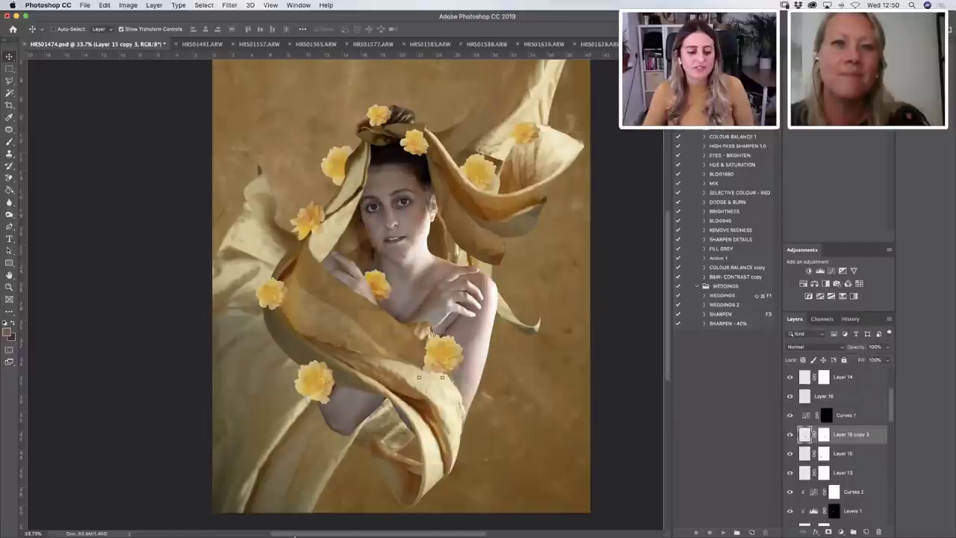
Switch to Chrome and browse the website's self-portrait gallery, opening the portrait with the red paintbrush.
{"action": "left_click", "coordinate": [306, 515]}
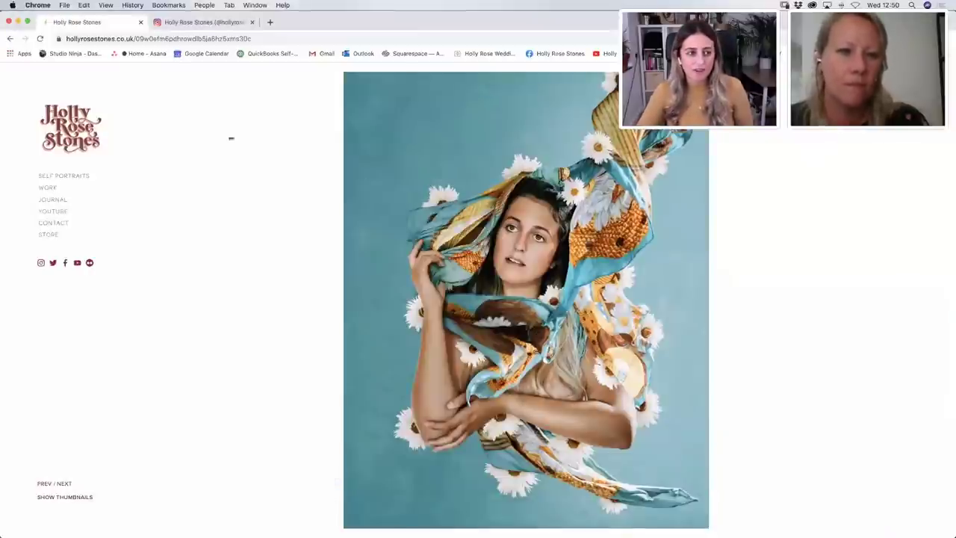
{"action": "left_click", "coordinate": [66, 176]}
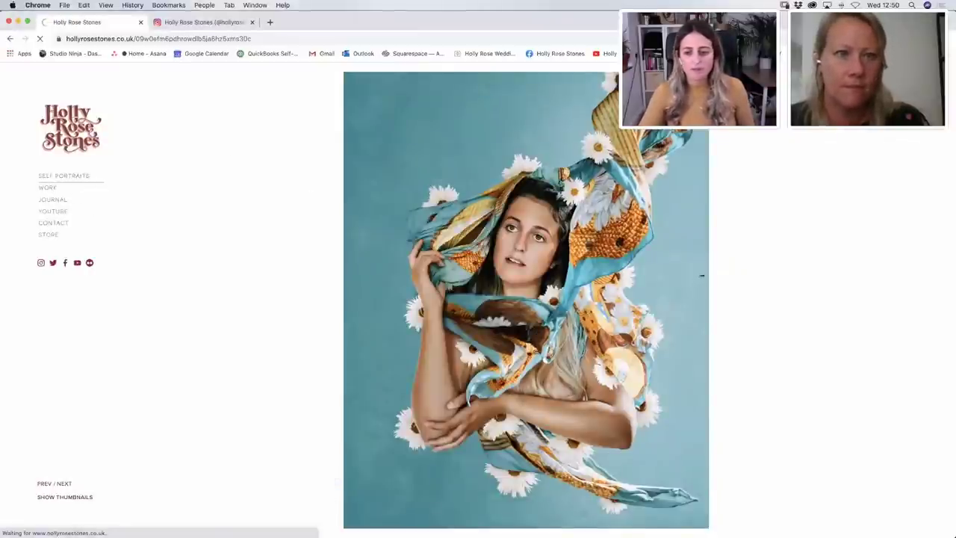
{"action": "scroll", "coordinate": [697, 275], "scroll_direction": "down", "scroll_amount": 4}
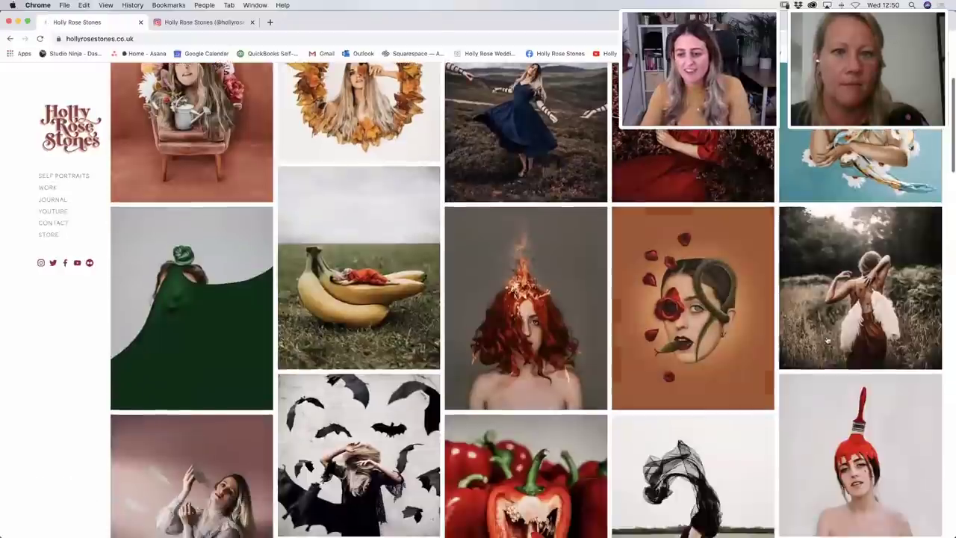
{"action": "left_click", "coordinate": [834, 351]}
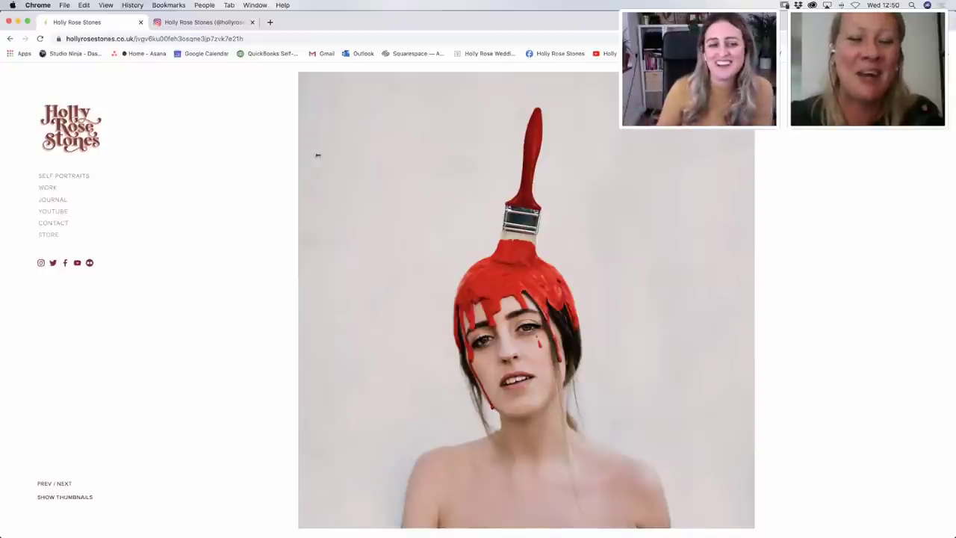
{"action": "left_click", "coordinate": [78, 177]}
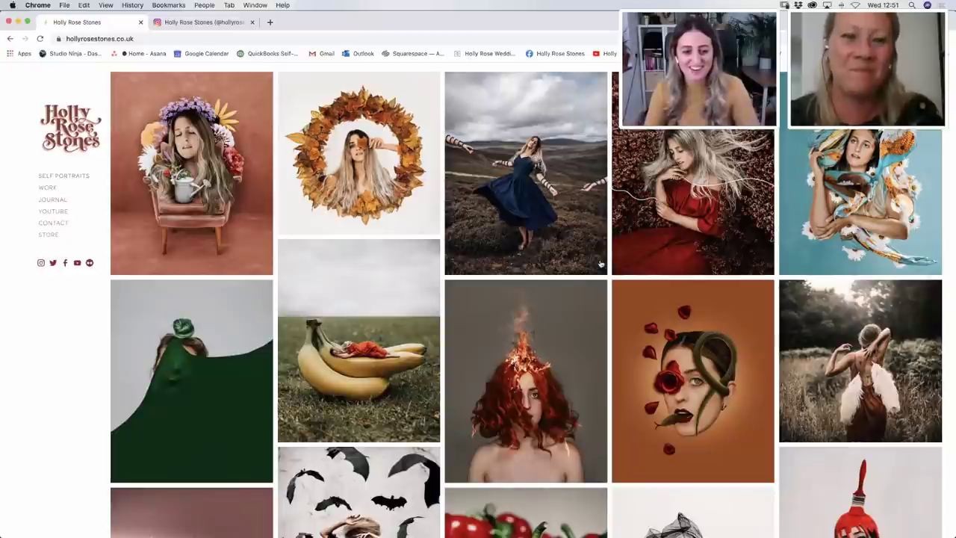
{"action": "scroll", "coordinate": [600, 263], "scroll_direction": "down", "scroll_amount": 5}
{"action": "mouse_move", "coordinate": [366, 518]}
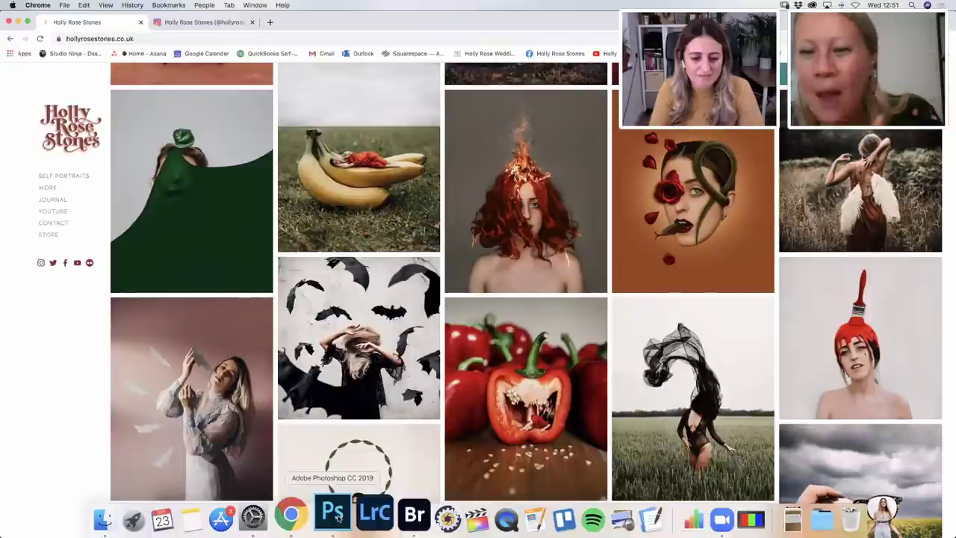
Switch back to Photoshop and move the duplicated flower up to the drape's upper edge, just below the folded hand.
{"action": "left_click", "coordinate": [334, 514]}
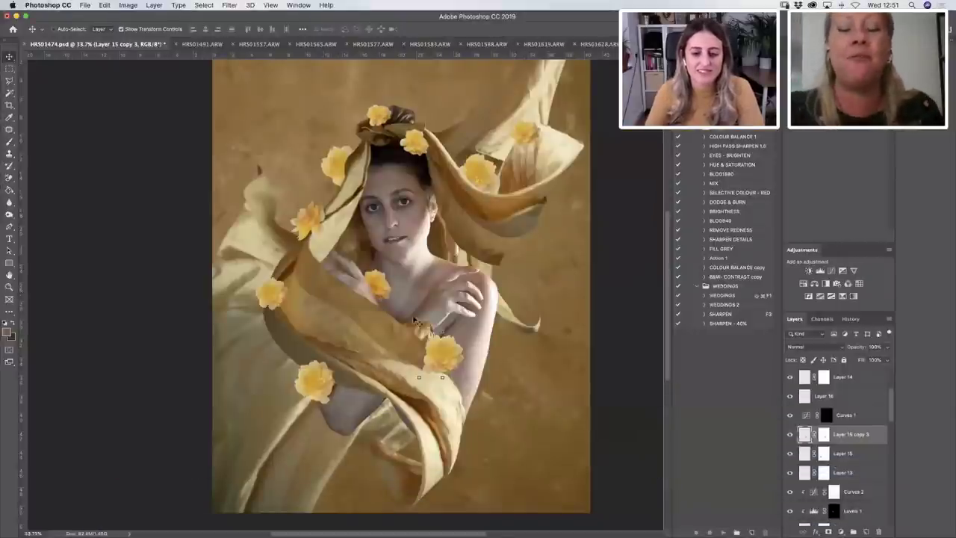
{"action": "left_click_drag", "start_coordinate": [442, 357], "coordinate": [427, 335]}
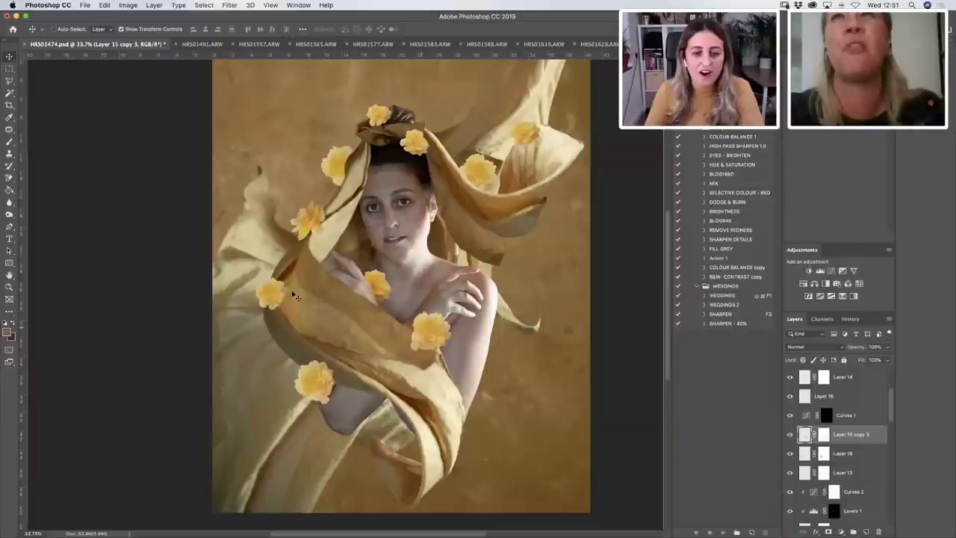
{"action": "left_click", "coordinate": [10, 287]}
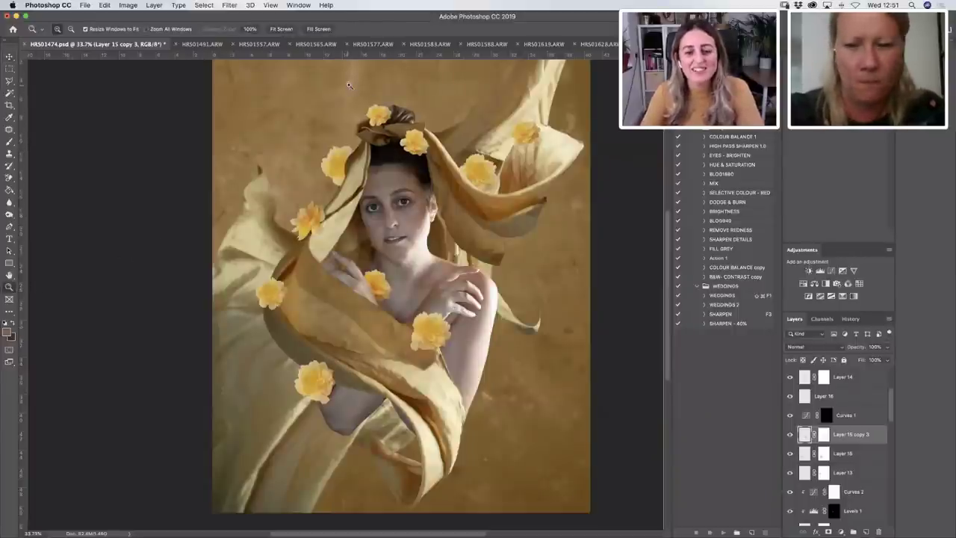
{"action": "left_click", "coordinate": [285, 237], "text": "alt"}
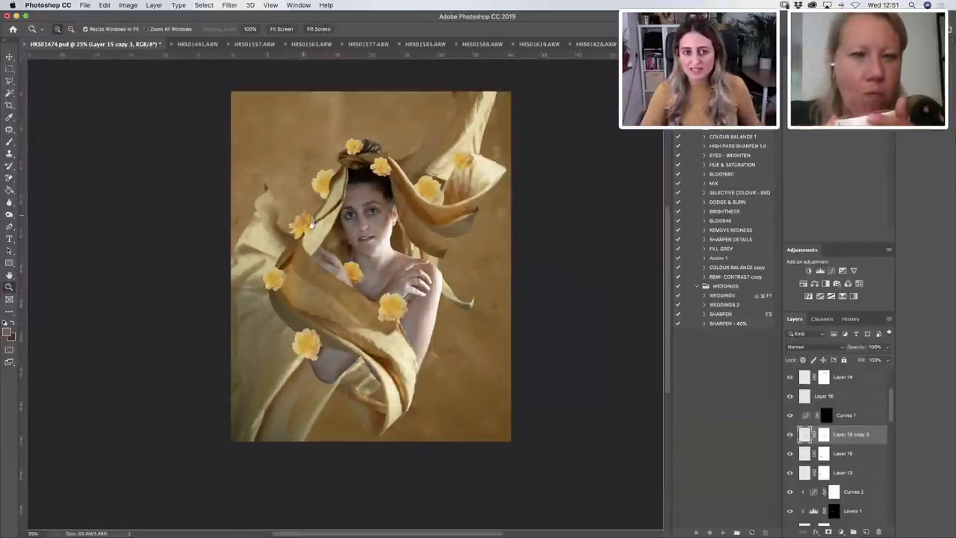
{"action": "left_click_drag", "start_coordinate": [415, 247], "coordinate": [372, 269]}
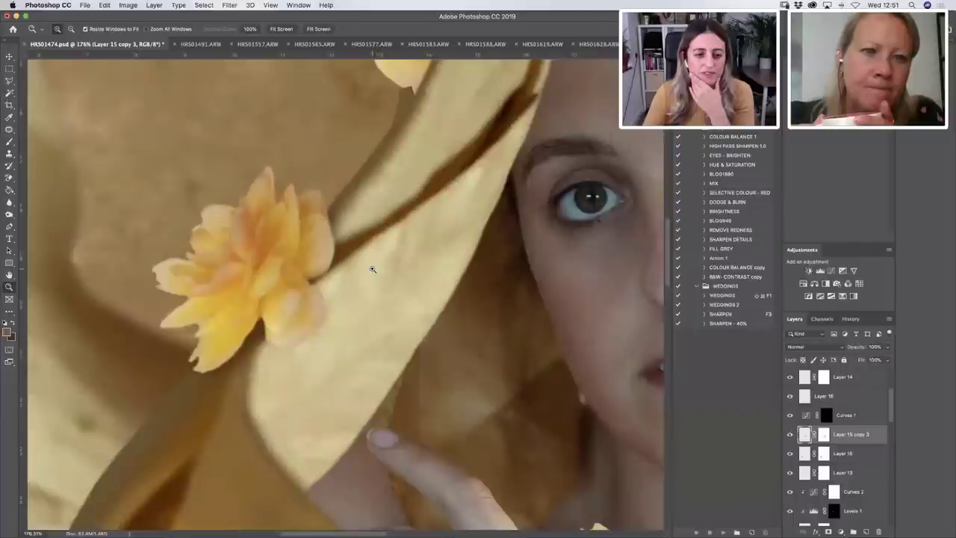
{"action": "left_click", "coordinate": [281, 28]}
{"action": "left_click_drag", "start_coordinate": [411, 187], "coordinate": [281, 182]}
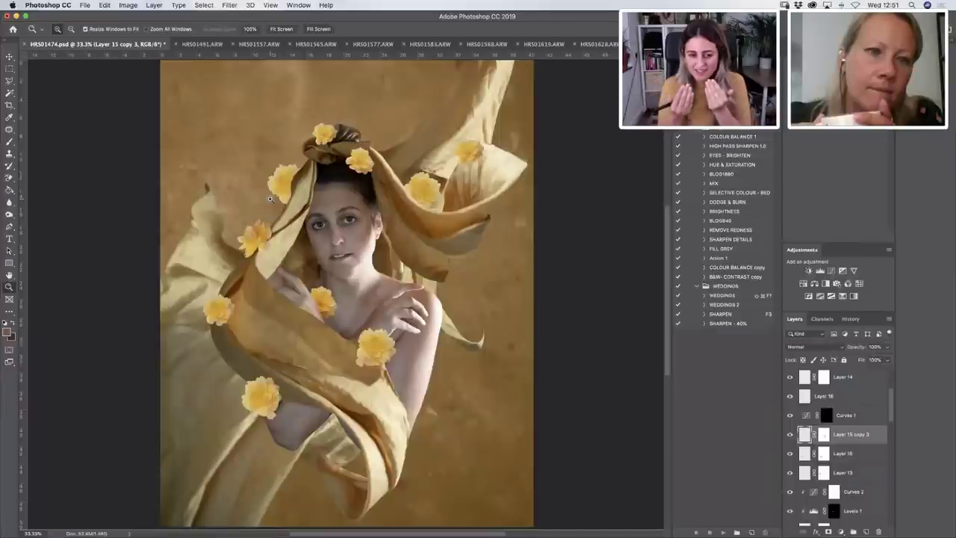
Switch to Chrome and open the self-portrait with the blue patterned scarf and white daisies from the website gallery.
{"action": "mouse_move", "coordinate": [250, 523]}
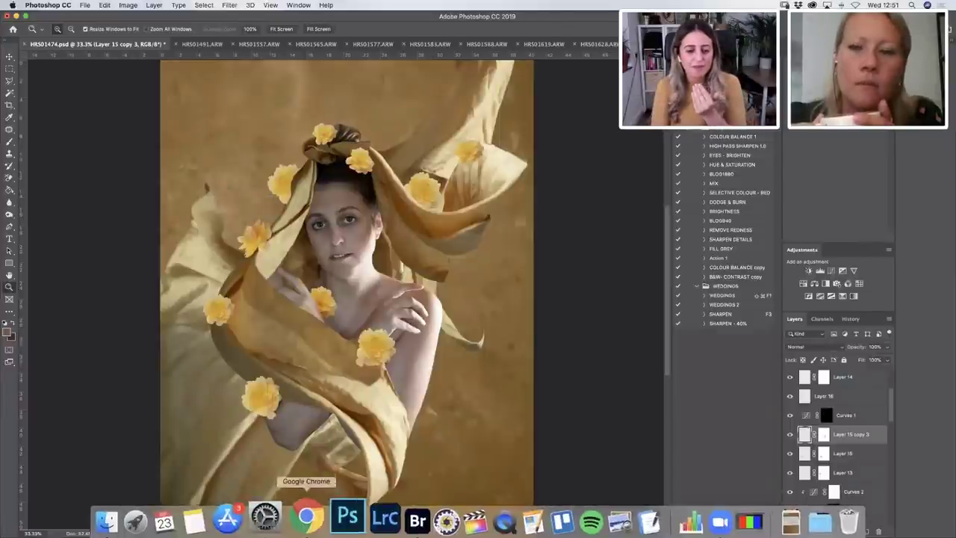
{"action": "left_click", "coordinate": [305, 514]}
{"action": "scroll", "coordinate": [896, 247], "scroll_direction": "up", "scroll_amount": 5}
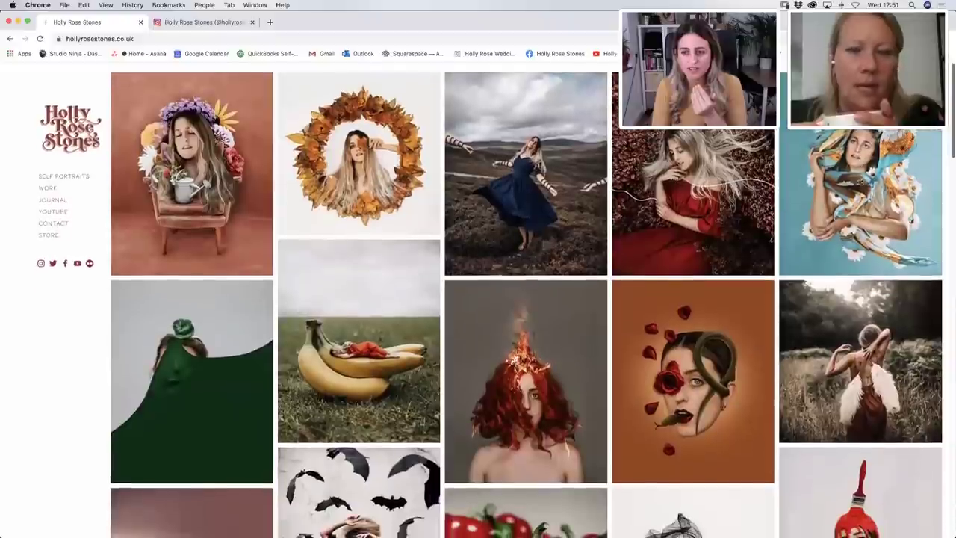
{"action": "left_click", "coordinate": [858, 183]}
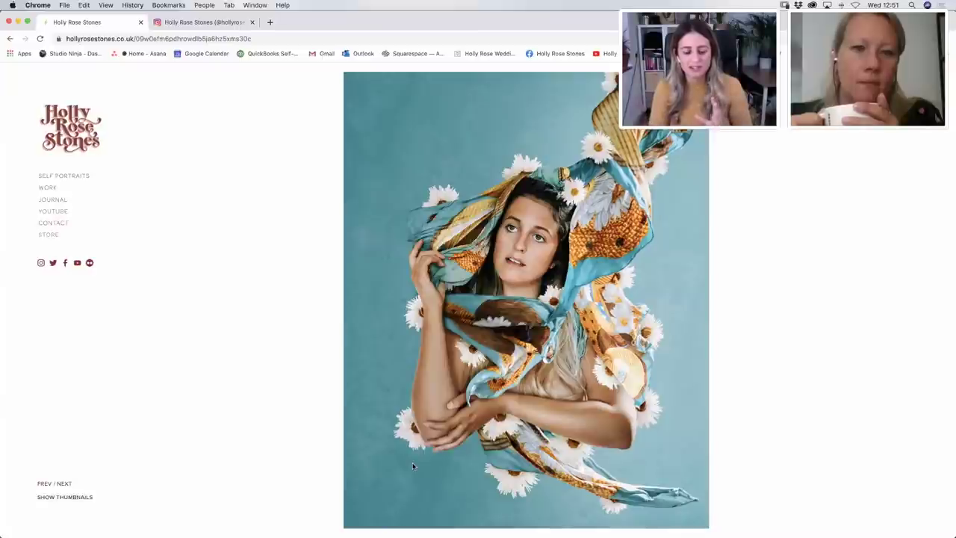
Switch back to Photoshop and hide Layer 7 and Layer 17 to judge the portrait without those drape pieces.
{"action": "left_click", "coordinate": [328, 512]}
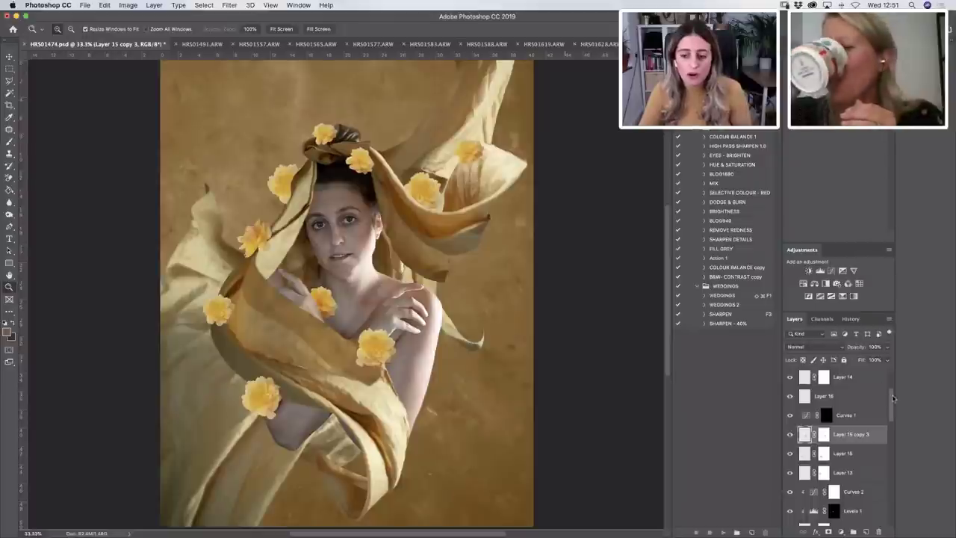
{"action": "left_click_drag", "start_coordinate": [894, 399], "coordinate": [894, 469]}
{"action": "left_click", "coordinate": [790, 473]}
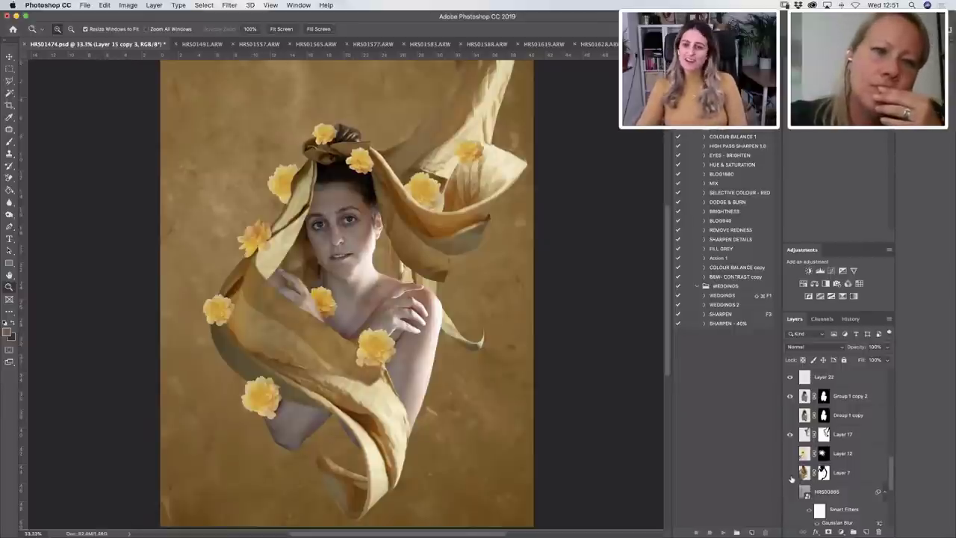
{"action": "mouse_move", "coordinate": [894, 470]}
{"action": "left_mouse_down"}
{"action": "mouse_move", "coordinate": [894, 425]}
{"action": "mouse_move", "coordinate": [892, 463]}
{"action": "left_mouse_up"}
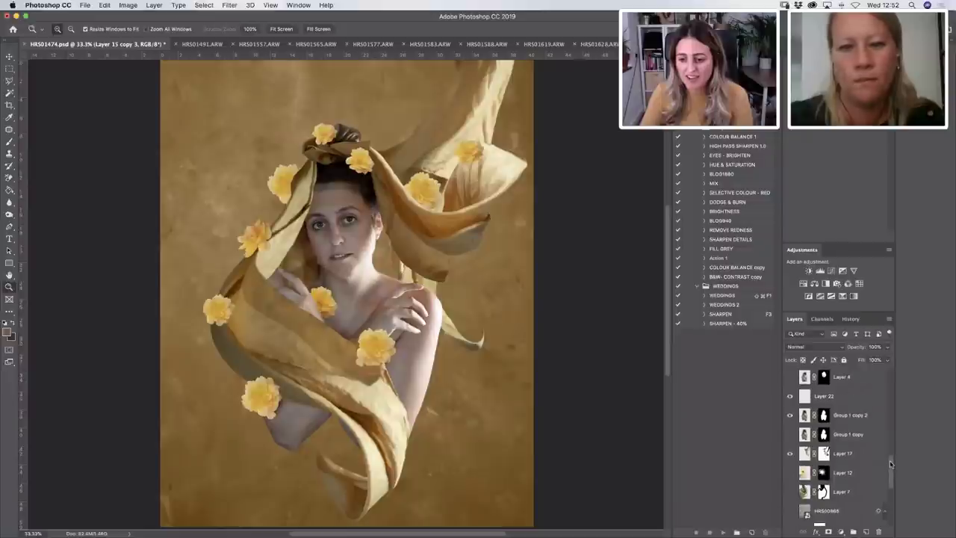
{"action": "left_click", "coordinate": [790, 454]}
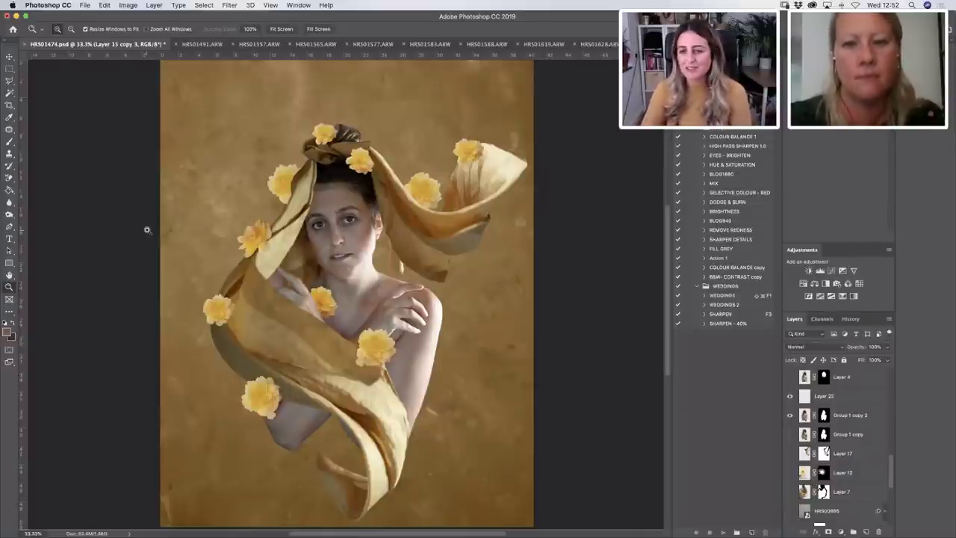
{"action": "scroll", "coordinate": [893, 461], "scroll_direction": "up", "scroll_amount": 1}
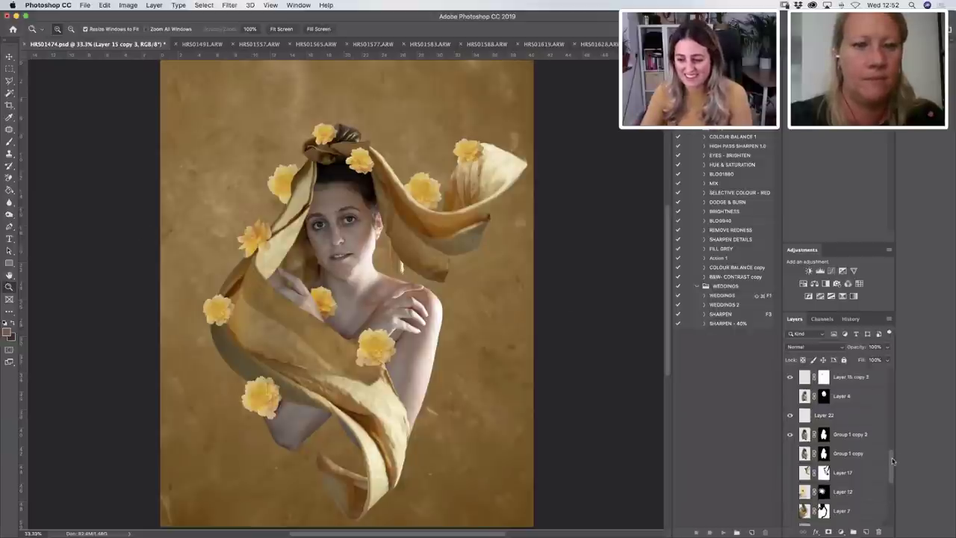
{"action": "scroll", "coordinate": [893, 461], "scroll_direction": "up", "scroll_amount": 1}
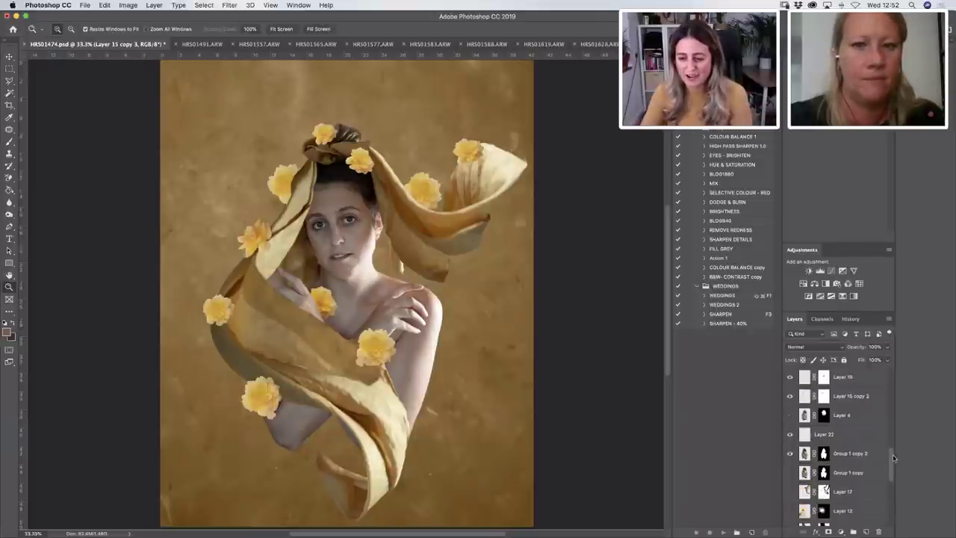
Compare the drape with Layer 17 off and on, and leave both Layer 17 and Layer 7 showing.
{"action": "left_click", "coordinate": [792, 493]}
{"action": "left_click", "coordinate": [792, 493]}
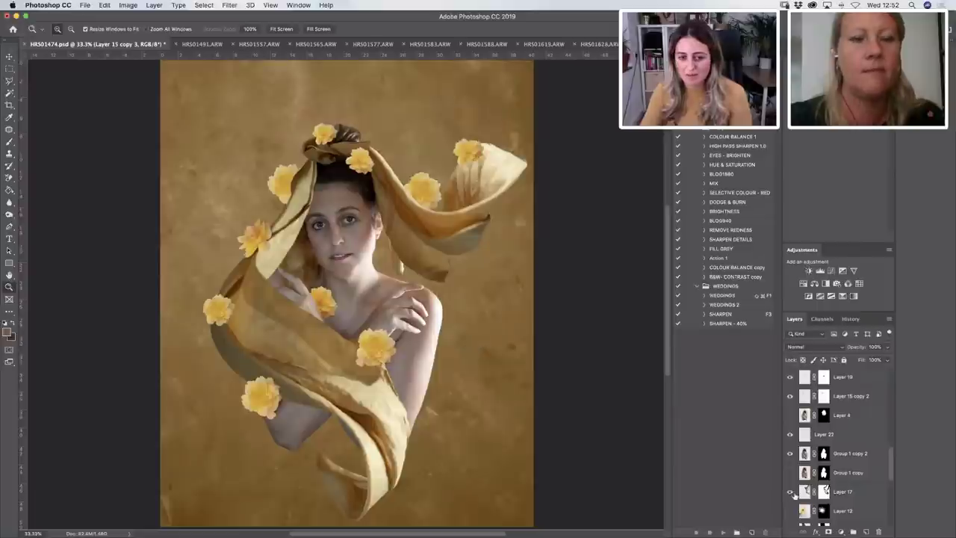
{"action": "left_click", "coordinate": [792, 494]}
{"action": "left_click", "coordinate": [792, 493]}
{"action": "left_click", "coordinate": [792, 493]}
{"action": "scroll", "coordinate": [889, 477], "scroll_direction": "down", "scroll_amount": 4}
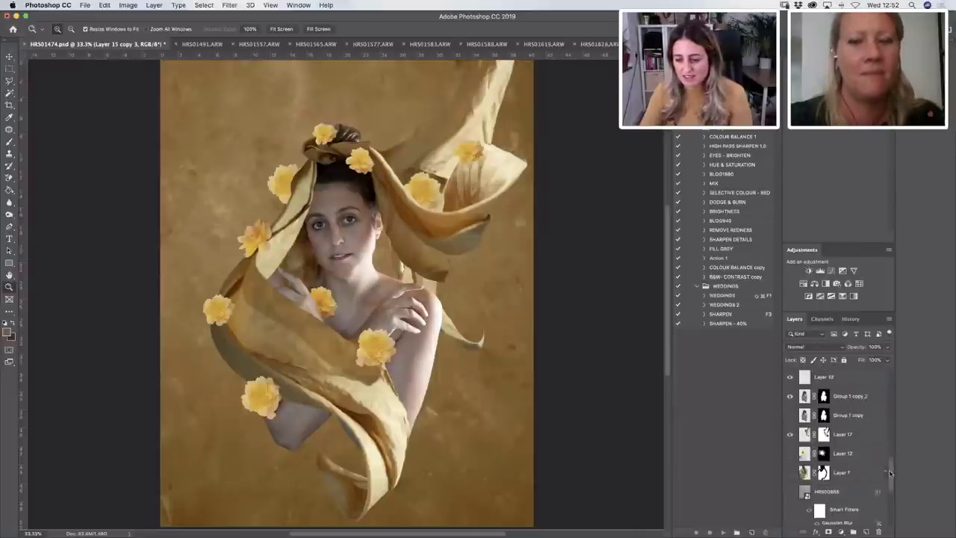
{"action": "left_click", "coordinate": [790, 452]}
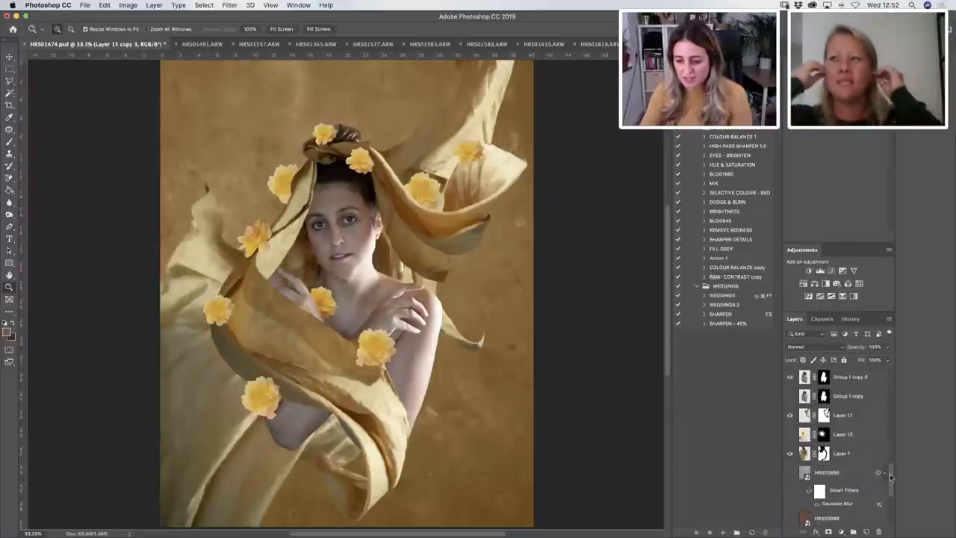
Identify the Layer 15 copy 2 flower by switching its layer off and on, and duplicate it.
{"action": "scroll", "coordinate": [892, 469], "scroll_direction": "up", "scroll_amount": 1}
{"action": "scroll", "coordinate": [891, 469], "scroll_direction": "up", "scroll_amount": 3}
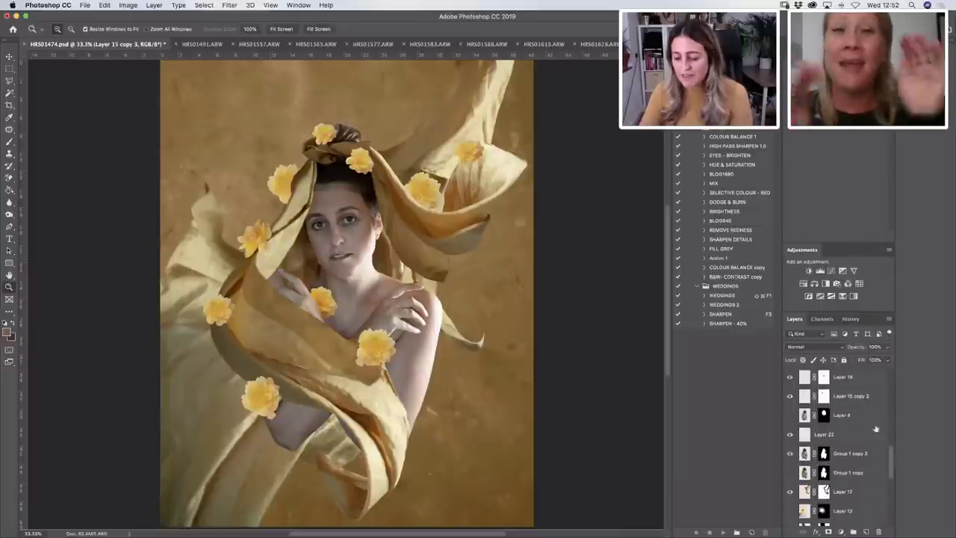
{"action": "left_click", "coordinate": [868, 398]}
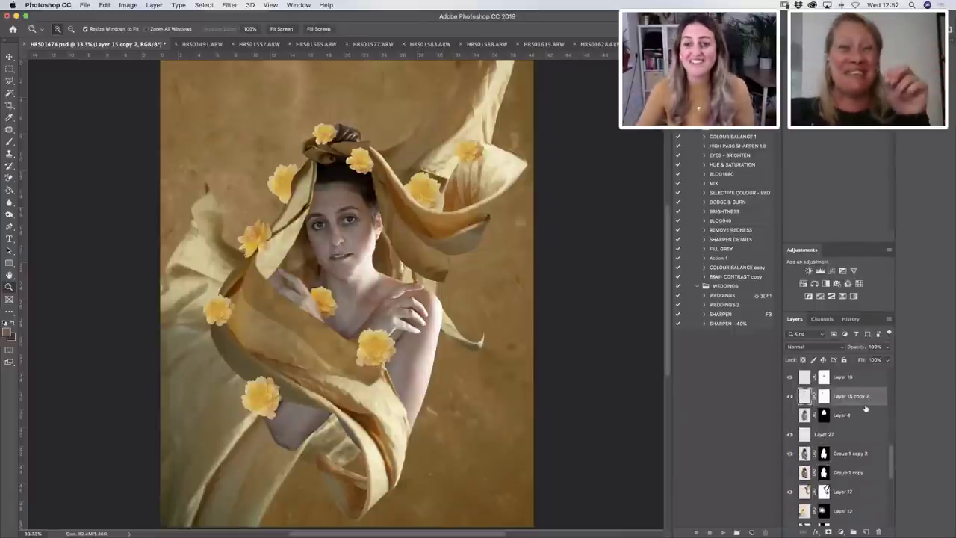
{"action": "left_click", "coordinate": [791, 396]}
{"action": "left_click", "coordinate": [790, 396]}
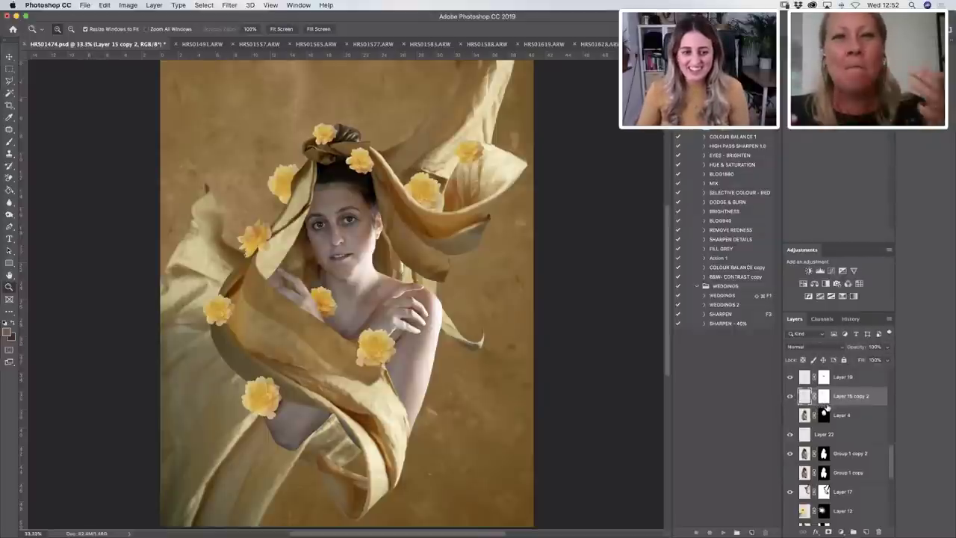
{"action": "key", "text": "super+j"}
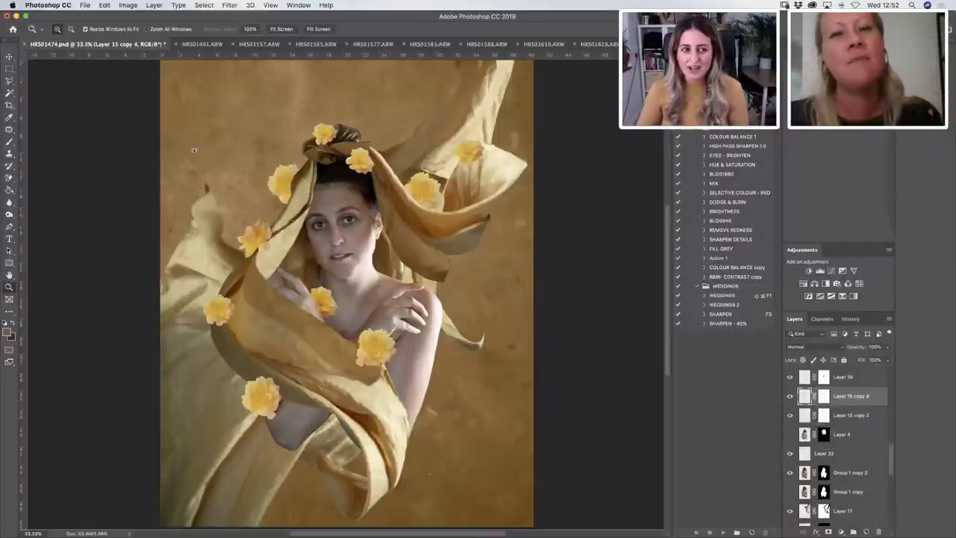
Rotate the duplicated flower about 81° counterclockwise and tuck it behind the hanging drape beside the neck, below the ear.
{"action": "key", "text": "v"}
{"action": "left_click_drag", "start_coordinate": [288, 185], "coordinate": [439, 307]}
{"action": "key", "text": "super+t"}
{"action": "left_click_drag", "start_coordinate": [448, 241], "coordinate": [395, 228]}
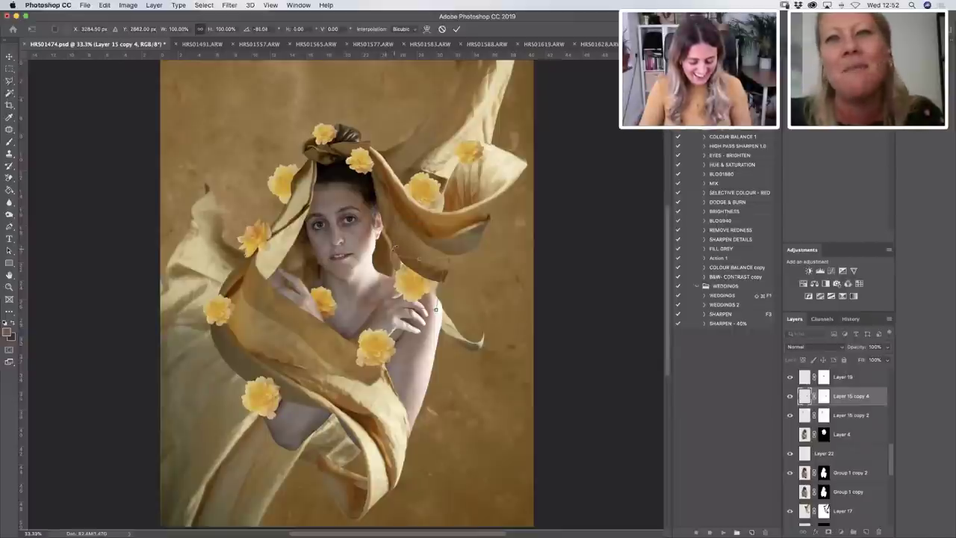
{"action": "key", "text": "Return"}
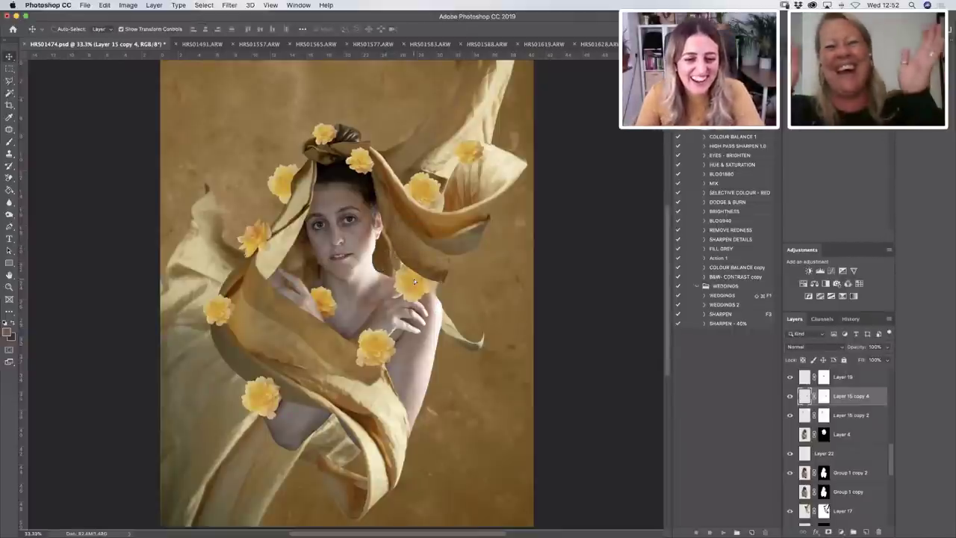
{"action": "left_click_drag", "start_coordinate": [414, 286], "coordinate": [404, 262]}
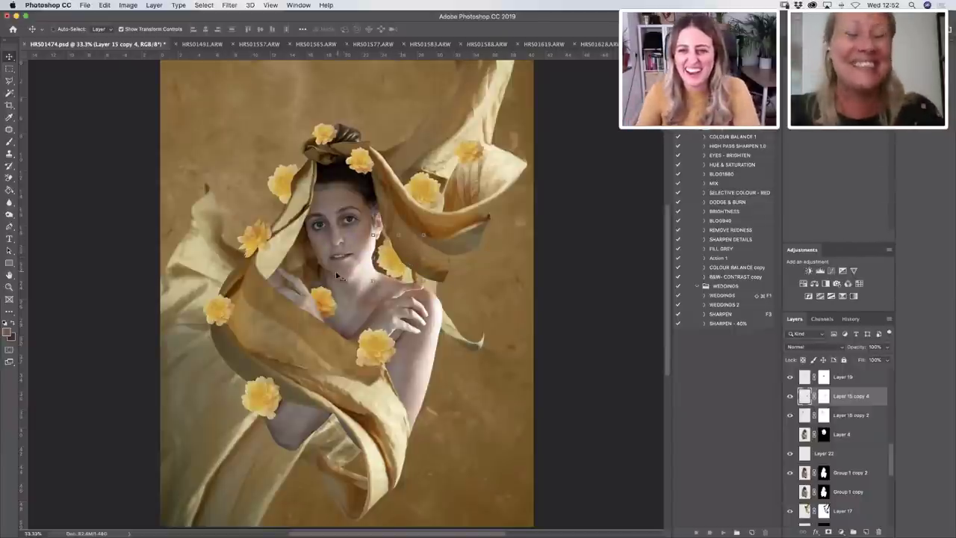
{"action": "left_click_drag", "start_coordinate": [393, 254], "coordinate": [396, 256]}
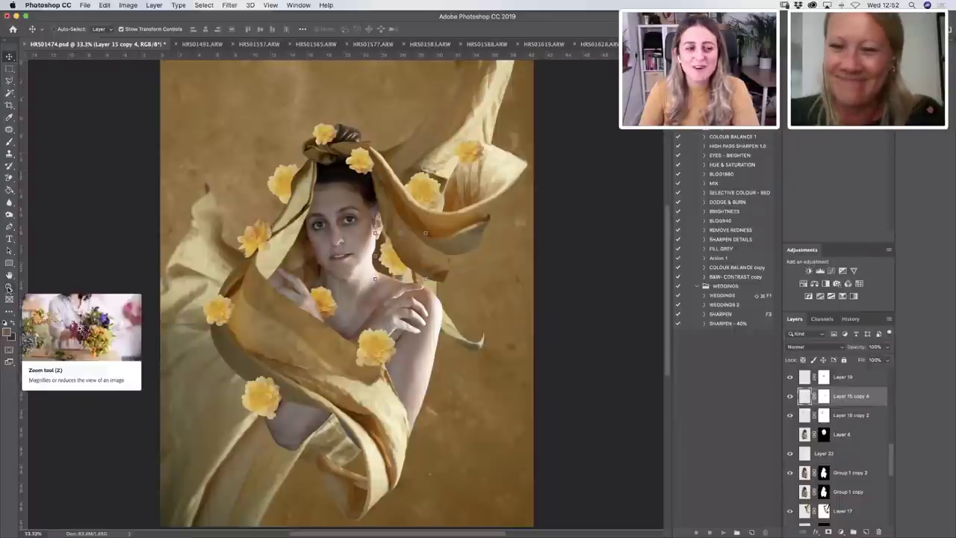
Add a darkening Curves adjustment with input 158 and output 79, clipped to the flower beside the neck.
{"action": "left_click", "coordinate": [9, 288]}
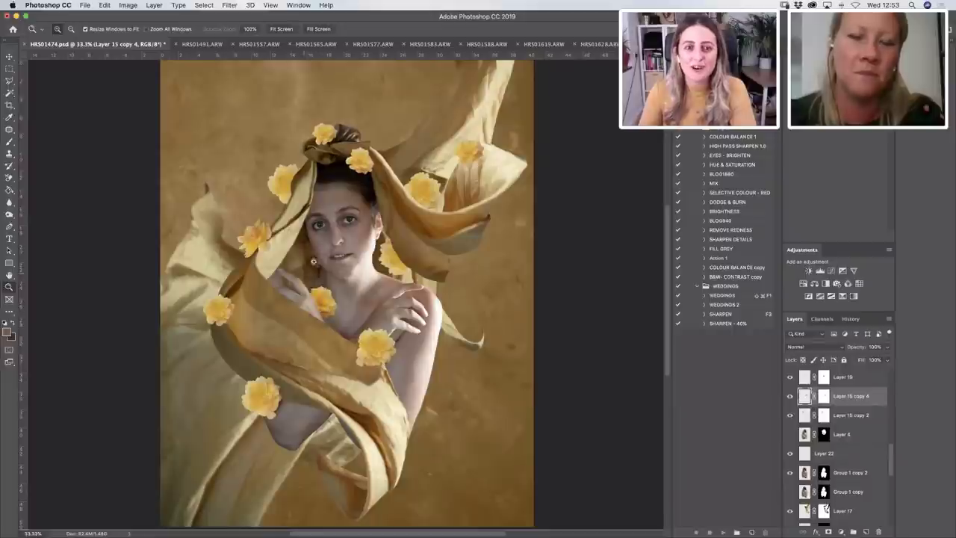
{"action": "left_click_drag", "start_coordinate": [372, 228], "coordinate": [452, 294]}
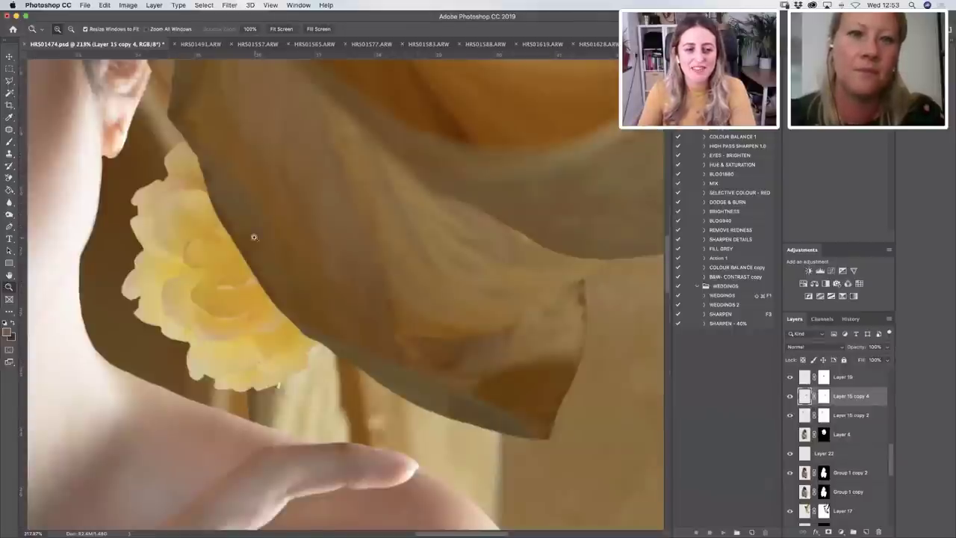
{"action": "left_click_drag", "start_coordinate": [323, 231], "coordinate": [463, 202]}
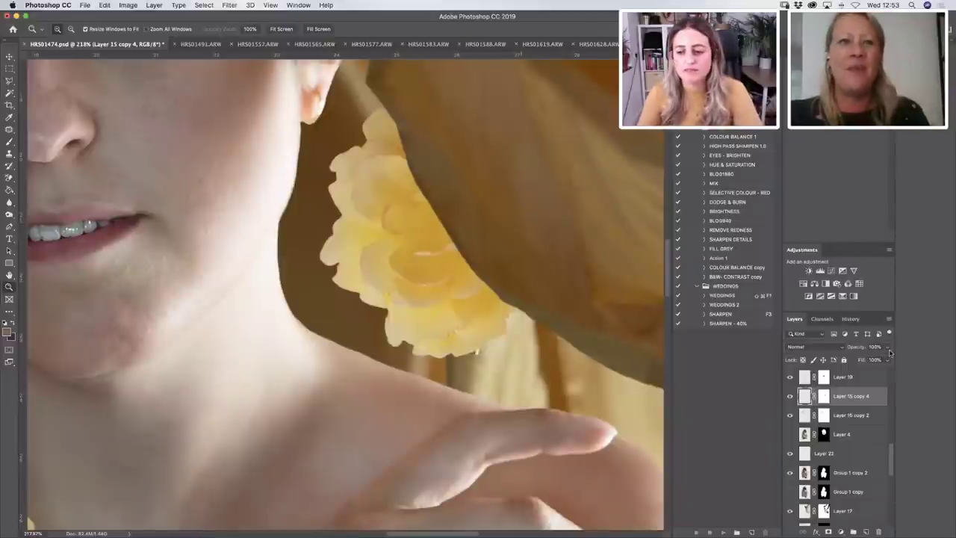
{"action": "mouse_move", "coordinate": [887, 352]}
{"action": "left_mouse_down"}
{"action": "mouse_move", "coordinate": [869, 360]}
{"action": "mouse_move", "coordinate": [889, 359]}
{"action": "left_mouse_up"}
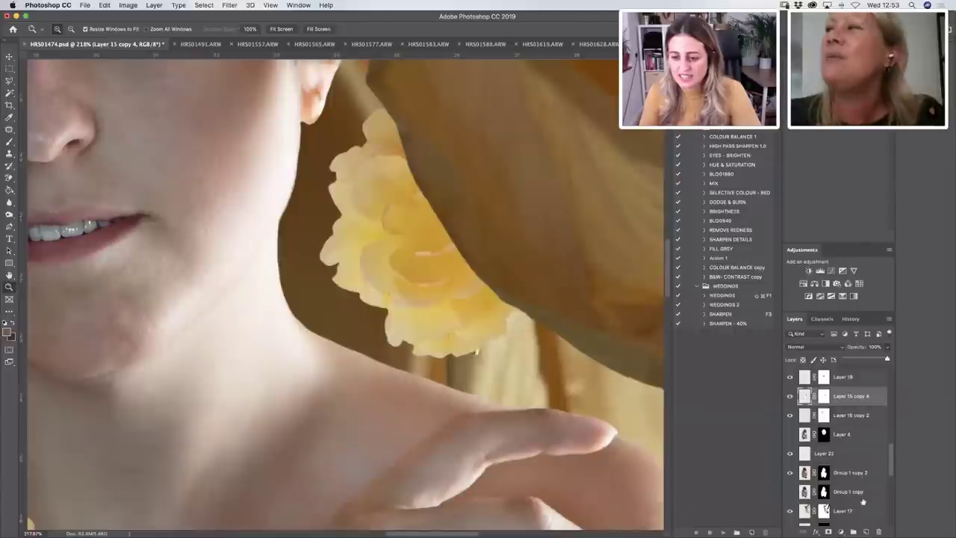
{"action": "left_click", "coordinate": [831, 271]}
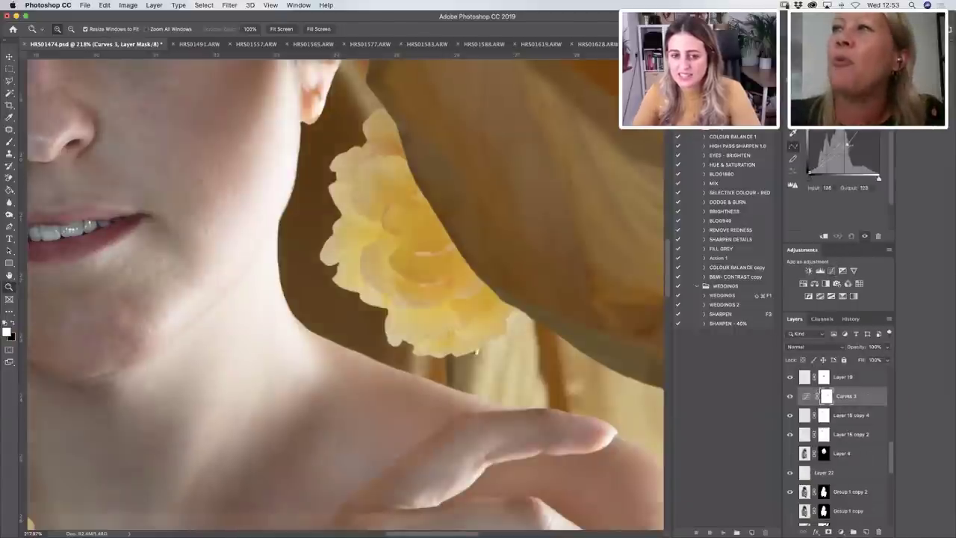
{"action": "left_click_drag", "start_coordinate": [851, 149], "coordinate": [852, 153]}
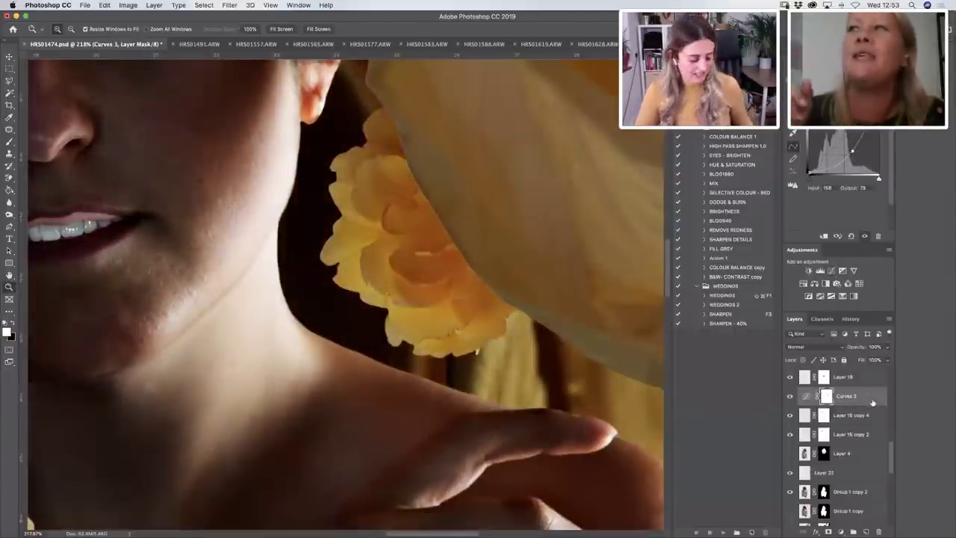
{"action": "right_click", "coordinate": [872, 401]}
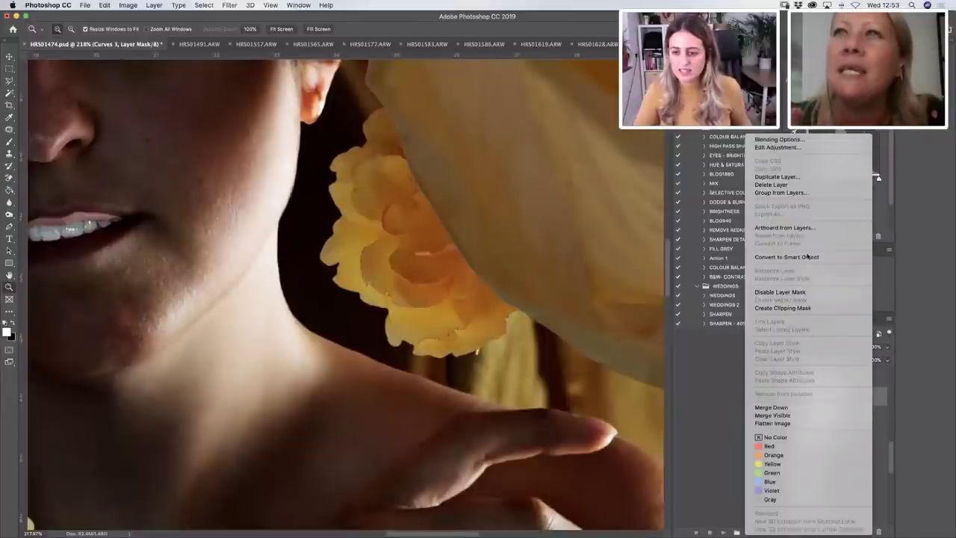
{"action": "left_click", "coordinate": [805, 307]}
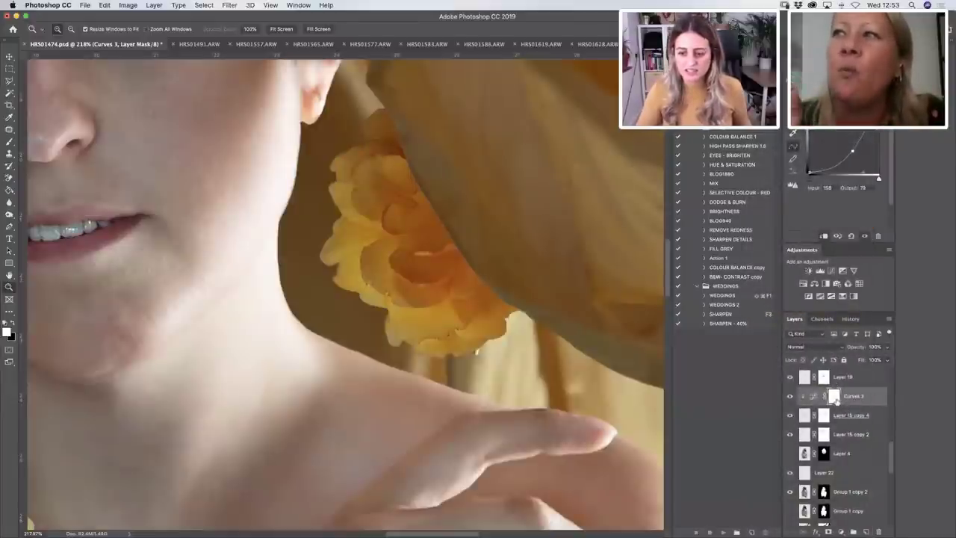
Invert the Curves mask to black and paint white along the flower's edge under the drape to shade it.
{"action": "key", "text": "super+i"}
{"action": "key", "text": "b"}
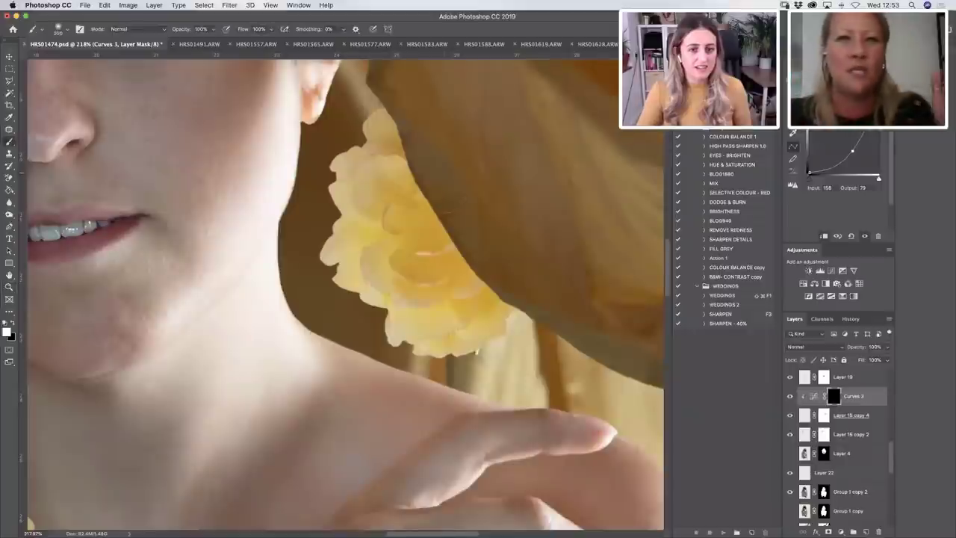
{"action": "mouse_move", "coordinate": [392, 139]}
{"action": "left_mouse_down"}
{"action": "mouse_move", "coordinate": [419, 209]}
{"action": "mouse_move", "coordinate": [486, 299]}
{"action": "left_mouse_up"}
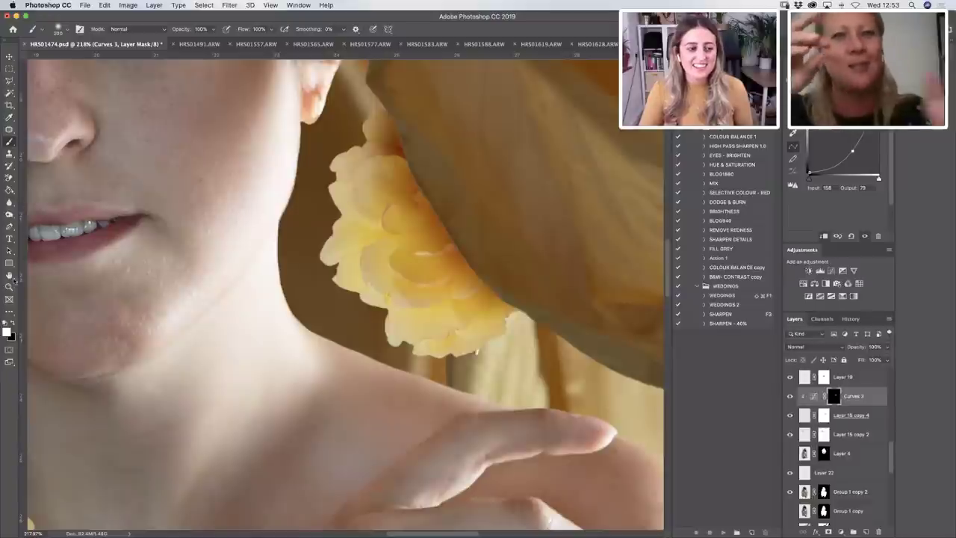
Lower the opacity of the neck flower's Curves shadow to about 78%, judging it against the whole portrait.
{"action": "left_click", "coordinate": [10, 286]}
{"action": "left_click", "coordinate": [281, 29]}
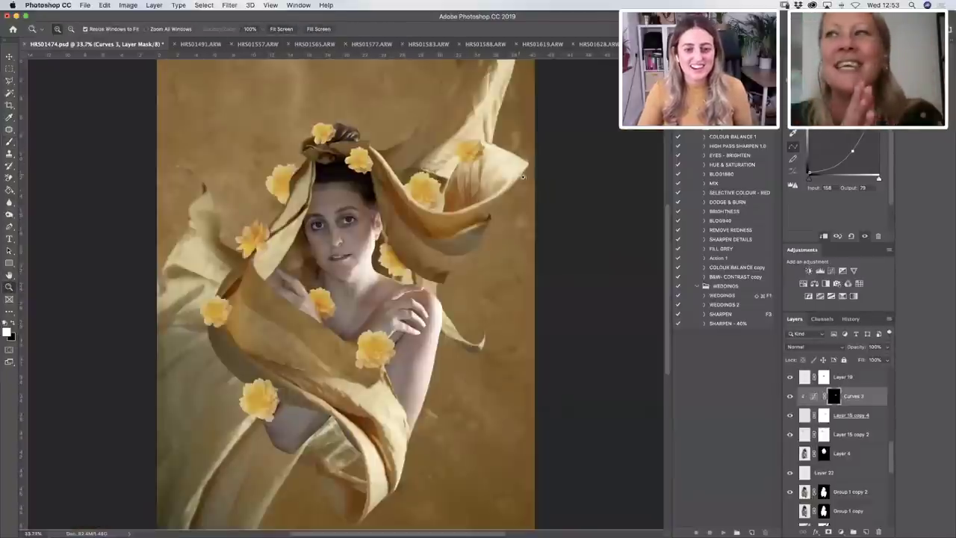
{"action": "scroll", "coordinate": [288, 215], "scroll_direction": "left", "scroll_amount": 5}
{"action": "left_click", "coordinate": [886, 347]}
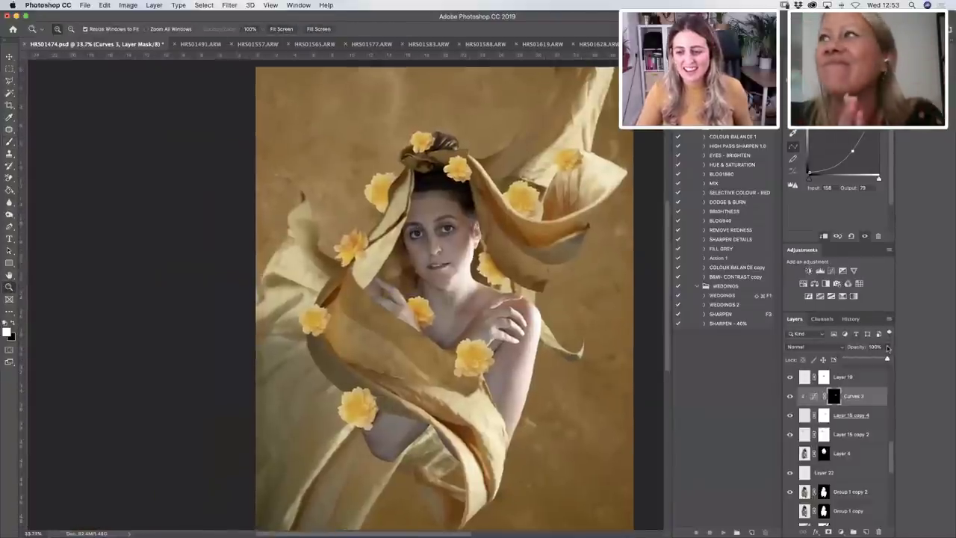
{"action": "left_click_drag", "start_coordinate": [886, 359], "coordinate": [879, 360]}
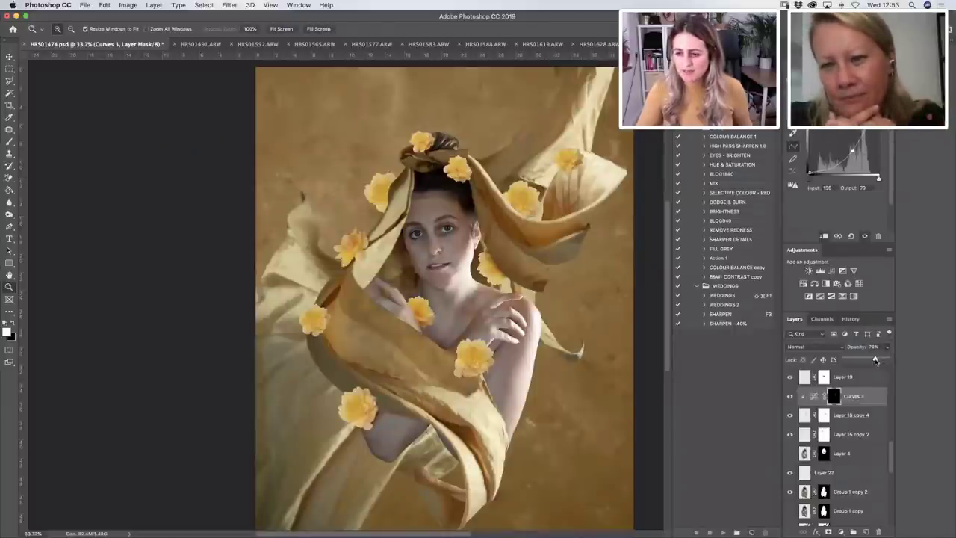
Lower the opacity of the neck flower's Curves shadow to 71% and compare the portrait with the shadow and flower hidden and shown.
{"action": "left_click_drag", "start_coordinate": [875, 360], "coordinate": [877, 361]}
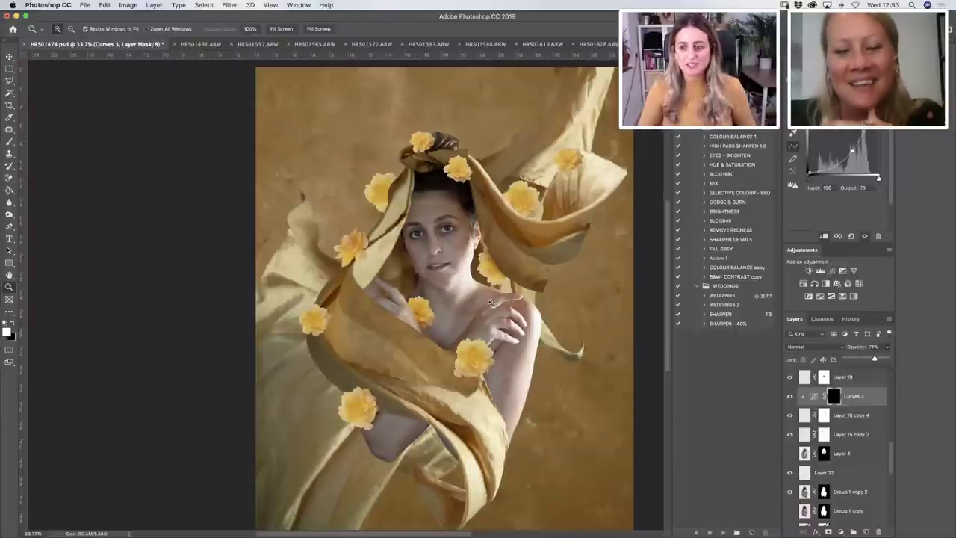
{"action": "left_click", "coordinate": [786, 398]}
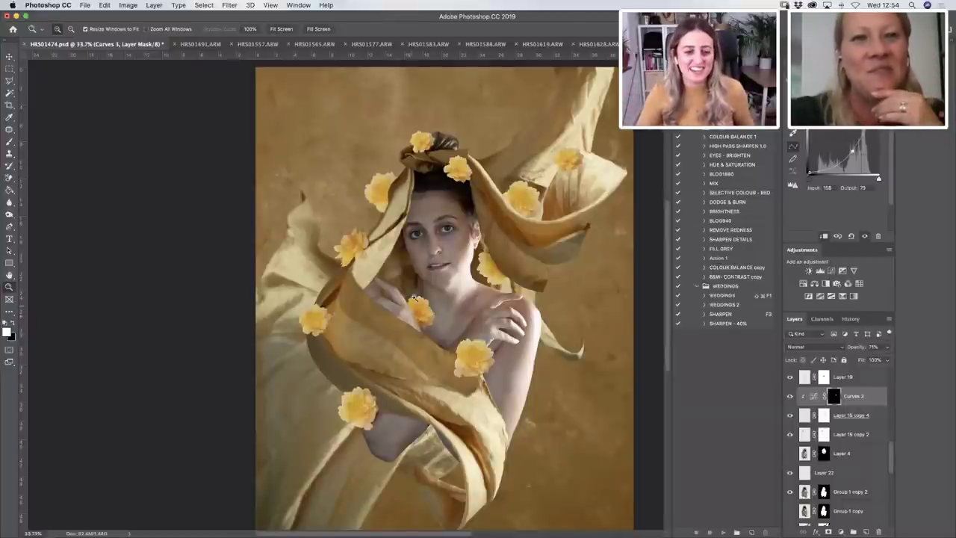
{"action": "left_click", "coordinate": [790, 397]}
{"action": "left_click", "coordinate": [790, 397]}
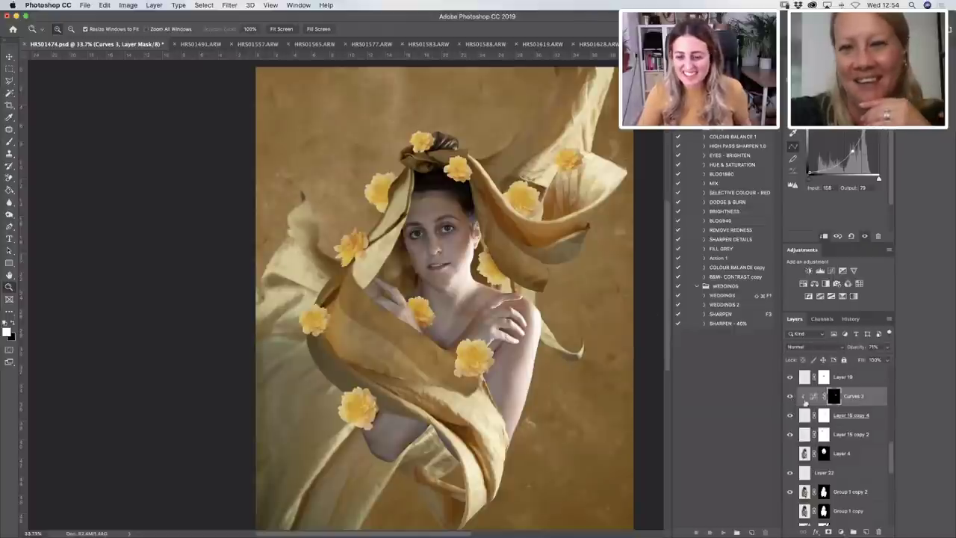
{"action": "left_click_drag", "start_coordinate": [891, 447], "coordinate": [891, 451]}
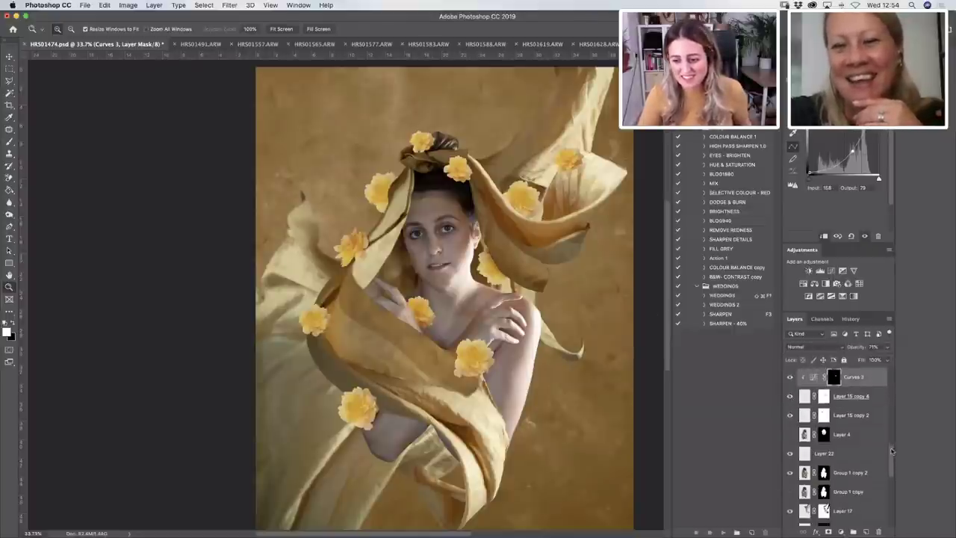
{"action": "left_click", "coordinate": [791, 397]}
{"action": "left_click", "coordinate": [791, 397]}
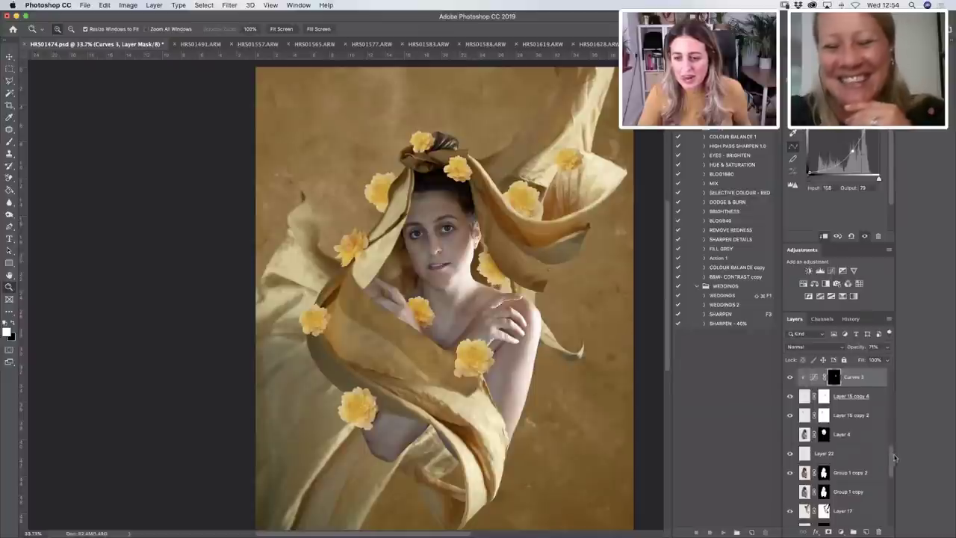
Try a Gaussian Blur with a 2-pixel radius on the _HRS1834 background texture layer.
{"action": "left_click_drag", "start_coordinate": [894, 457], "coordinate": [892, 487]}
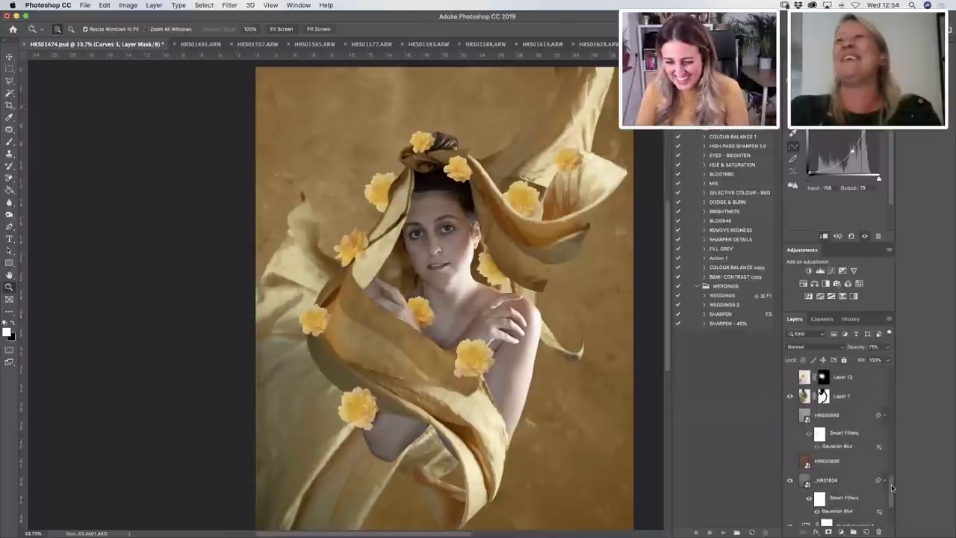
{"action": "left_click", "coordinate": [843, 482]}
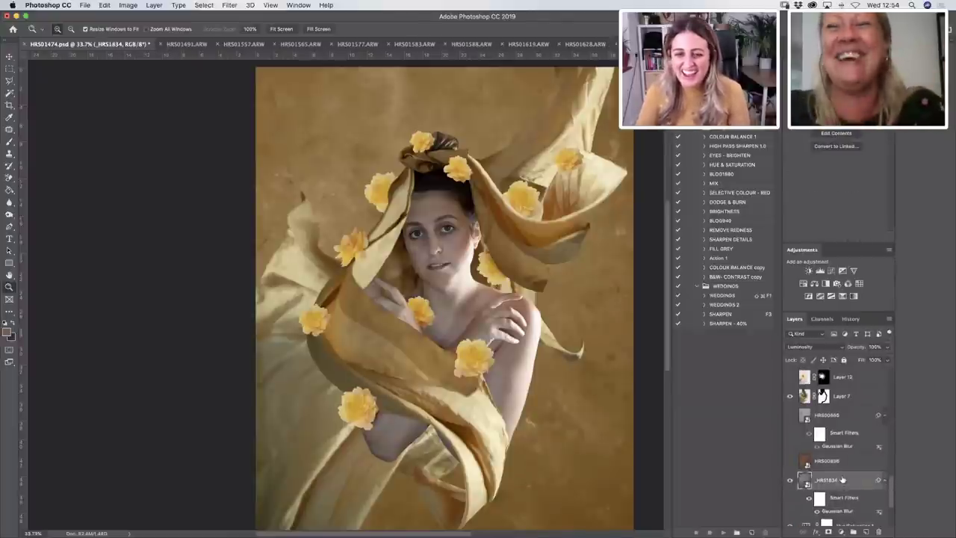
{"action": "left_click", "coordinate": [230, 5]}
{"action": "mouse_move", "coordinate": [234, 116]}
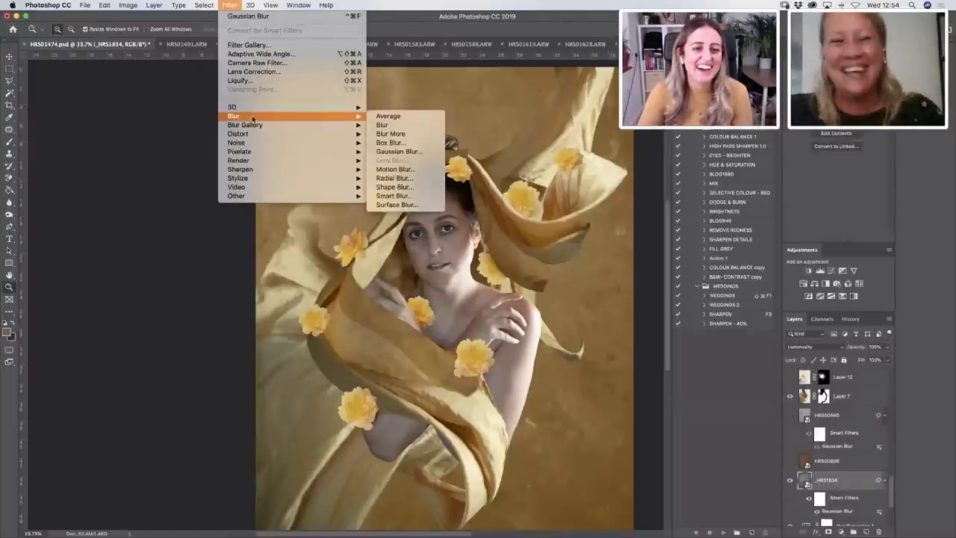
{"action": "left_click", "coordinate": [396, 152]}
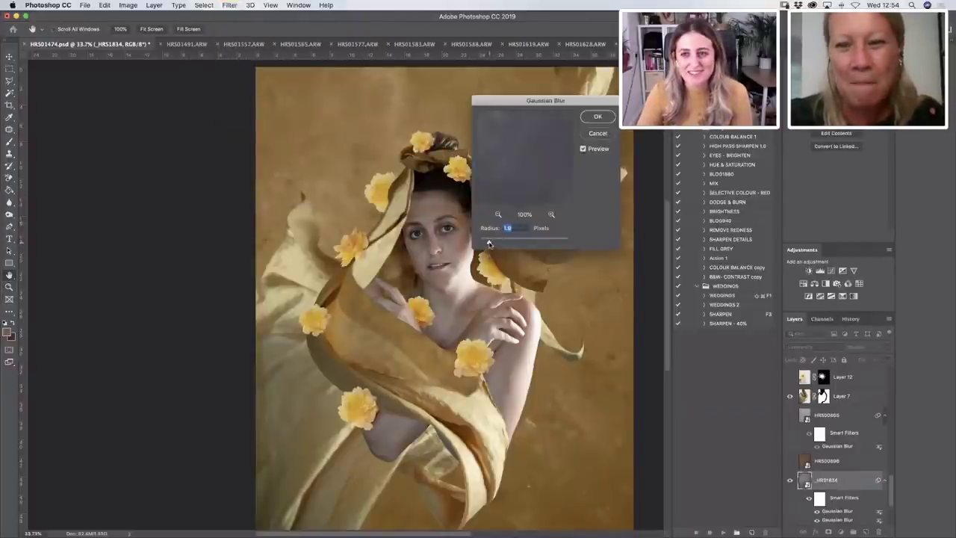
{"action": "left_click_drag", "start_coordinate": [489, 244], "coordinate": [491, 244]}
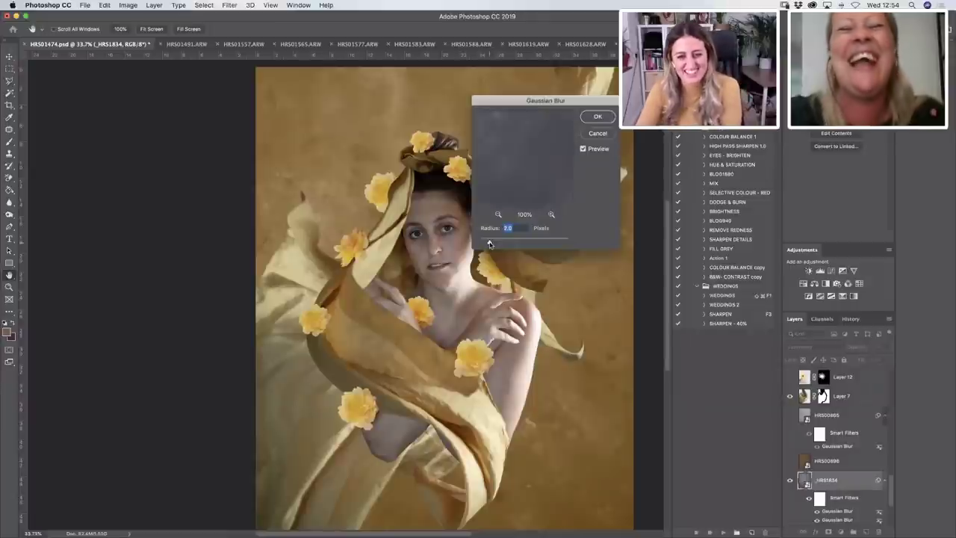
{"action": "left_click", "coordinate": [598, 118]}
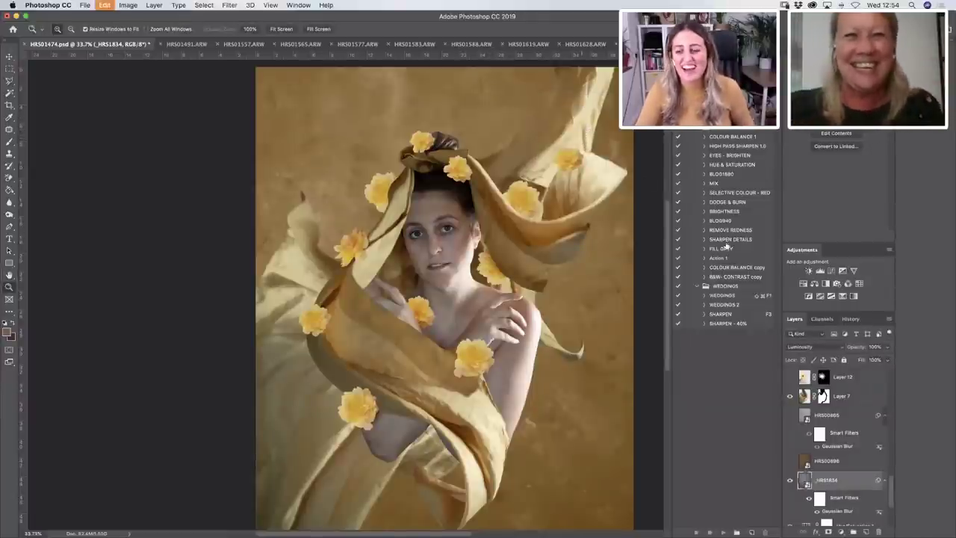
Duplicate Layer 14 copy, the small flower on the hair bun.
{"action": "left_click_drag", "start_coordinate": [889, 486], "coordinate": [889, 432]}
{"action": "left_click", "coordinate": [791, 473]}
{"action": "left_click", "coordinate": [791, 473]}
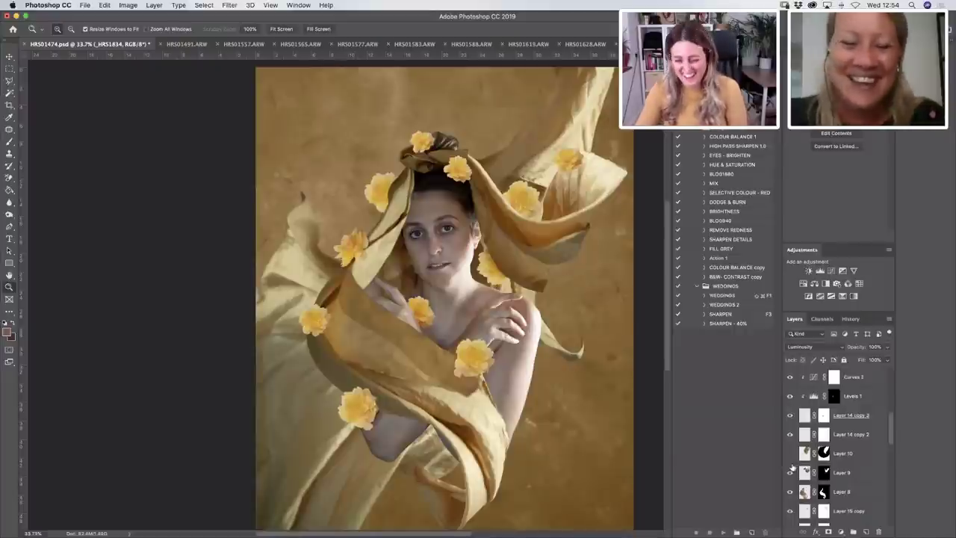
{"action": "left_click_drag", "start_coordinate": [890, 431], "coordinate": [890, 384]}
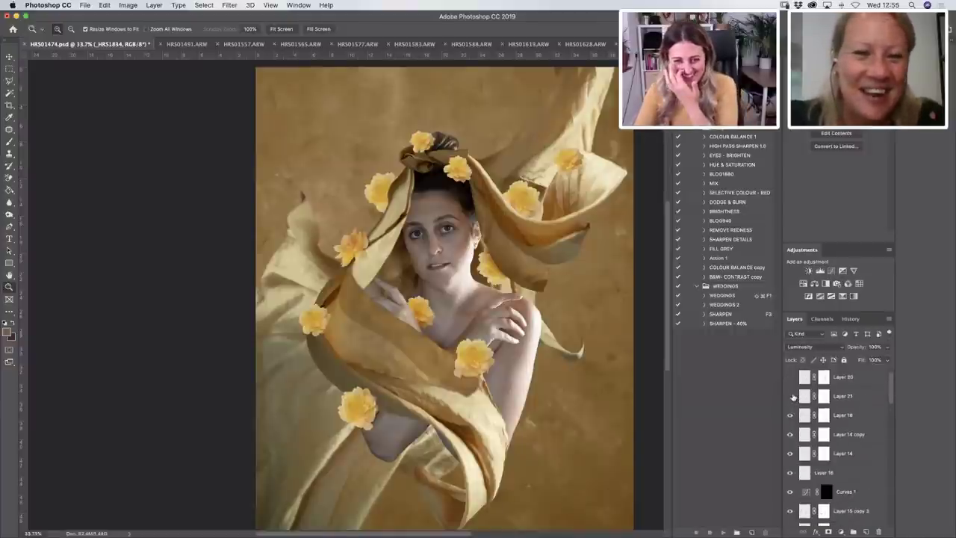
{"action": "left_click", "coordinate": [806, 435]}
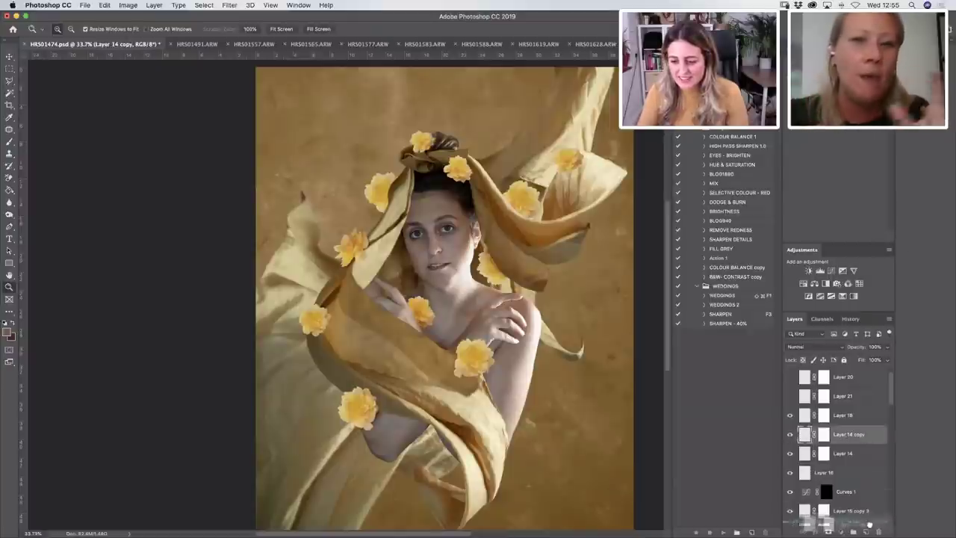
{"action": "left_click_drag", "start_coordinate": [869, 525], "coordinate": [867, 531]}
{"action": "key", "text": "v"}
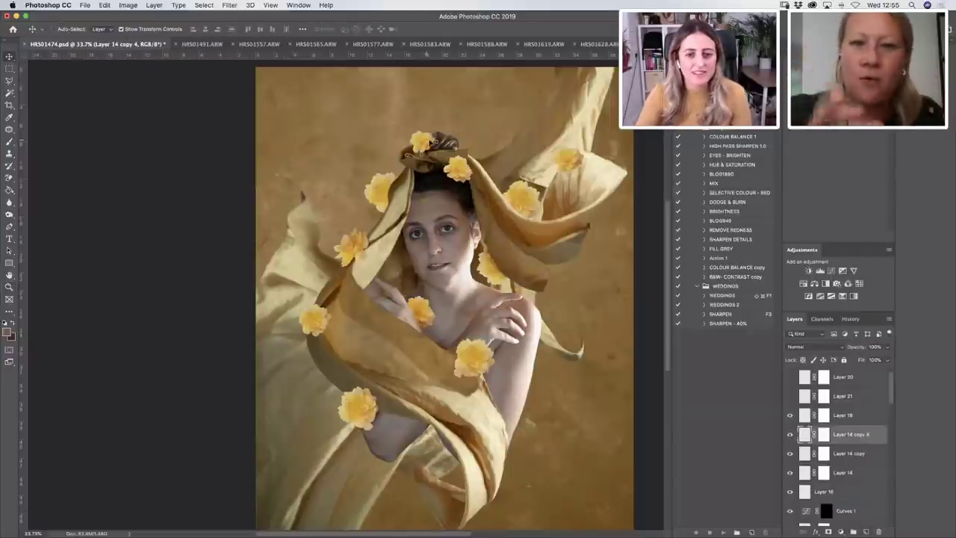
Try the duplicated flower beside the cheek above the raised hand, rotated about 58° counterclockwise.
{"action": "left_click_drag", "start_coordinate": [431, 143], "coordinate": [421, 275]}
{"action": "key", "text": "ctrl+t"}
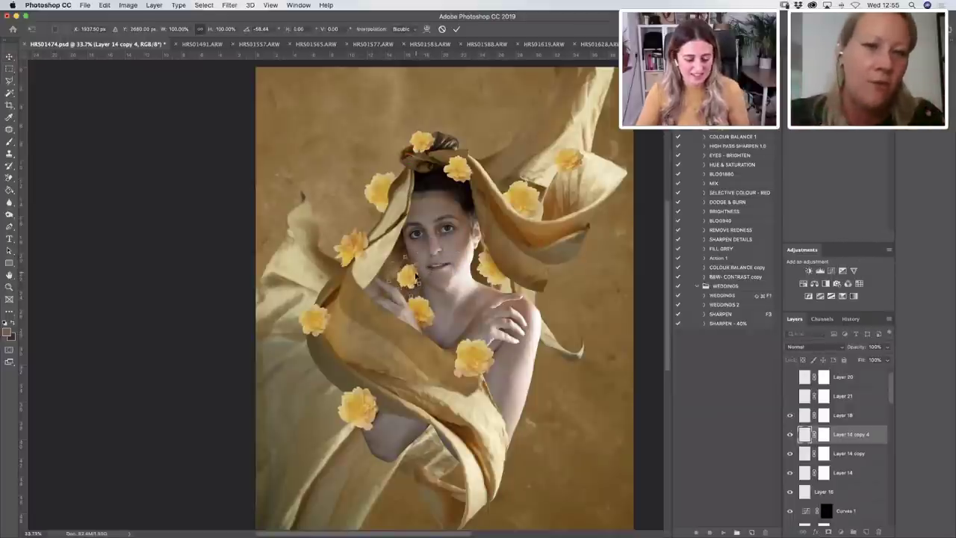
{"action": "key", "text": "Return"}
Move the duplicated flower onto the outer edge of the bare upper arm and rotate it about 120° clockwise.
{"action": "left_click_drag", "start_coordinate": [416, 279], "coordinate": [540, 365]}
{"action": "key", "text": "ctrl+t"}
{"action": "key", "text": "Return"}
{"action": "key", "text": "ctrl+t"}
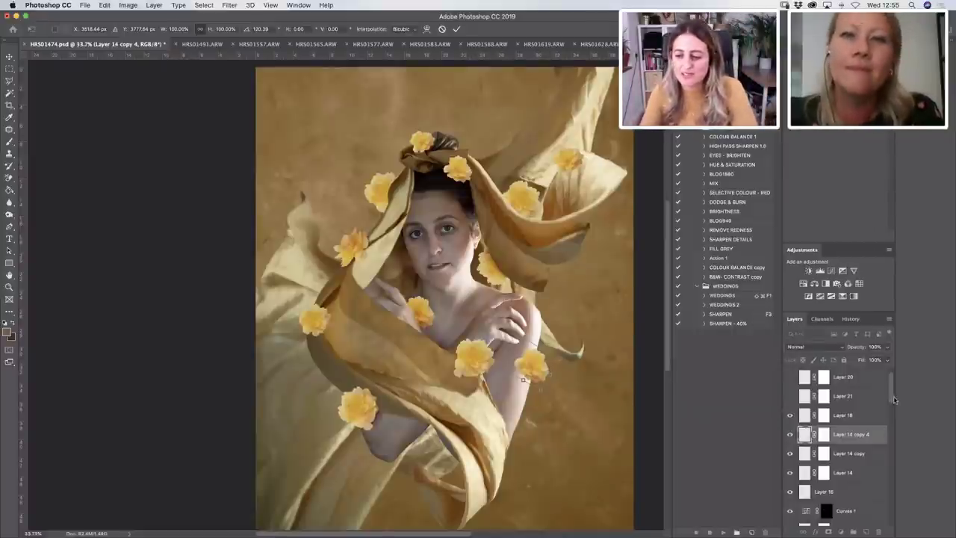
{"action": "scroll", "coordinate": [895, 400], "scroll_direction": "down", "scroll_amount": 3}
{"action": "key", "text": "Return"}
Reorder the duplicated arm flower, Layer 14 copy 4, down the layer stack to directly beneath Group 1 copy 2.
{"action": "left_click_drag", "start_coordinate": [870, 387], "coordinate": [859, 517]}
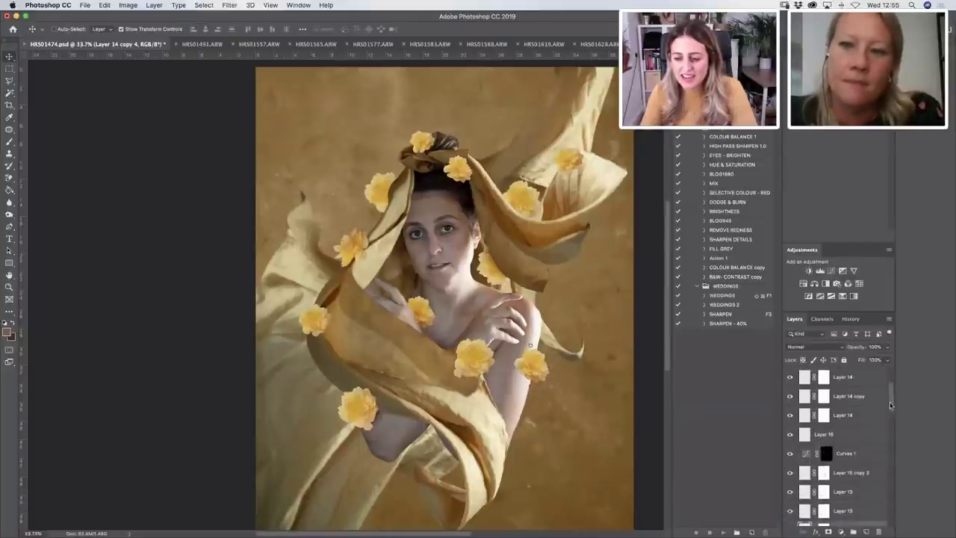
{"action": "scroll", "coordinate": [890, 418], "scroll_direction": "down", "scroll_amount": 3}
{"action": "left_click_drag", "start_coordinate": [870, 399], "coordinate": [867, 499]}
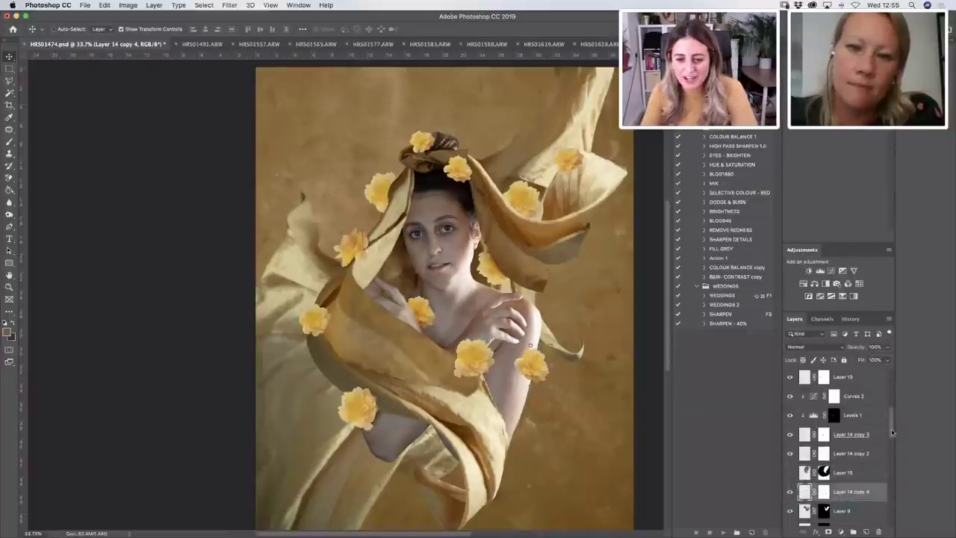
{"action": "scroll", "coordinate": [892, 432], "scroll_direction": "down", "scroll_amount": 3}
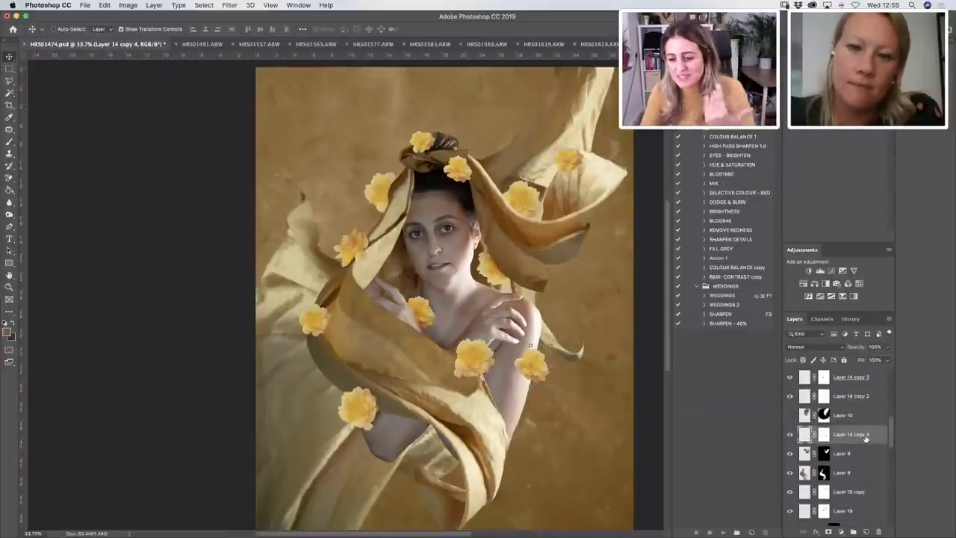
{"action": "left_click_drag", "start_coordinate": [867, 439], "coordinate": [861, 463]}
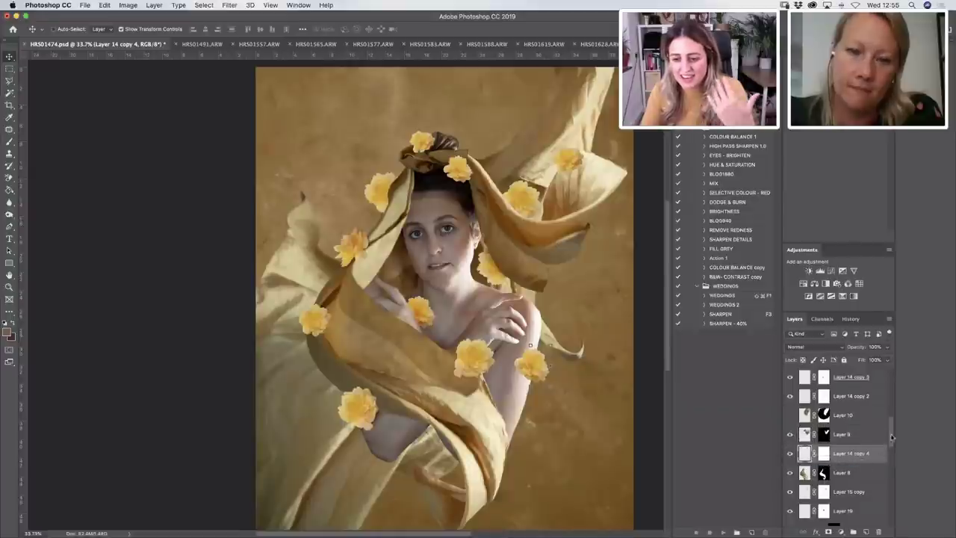
{"action": "scroll", "coordinate": [892, 437], "scroll_direction": "down", "scroll_amount": 2}
{"action": "left_click_drag", "start_coordinate": [866, 422], "coordinate": [865, 482]}
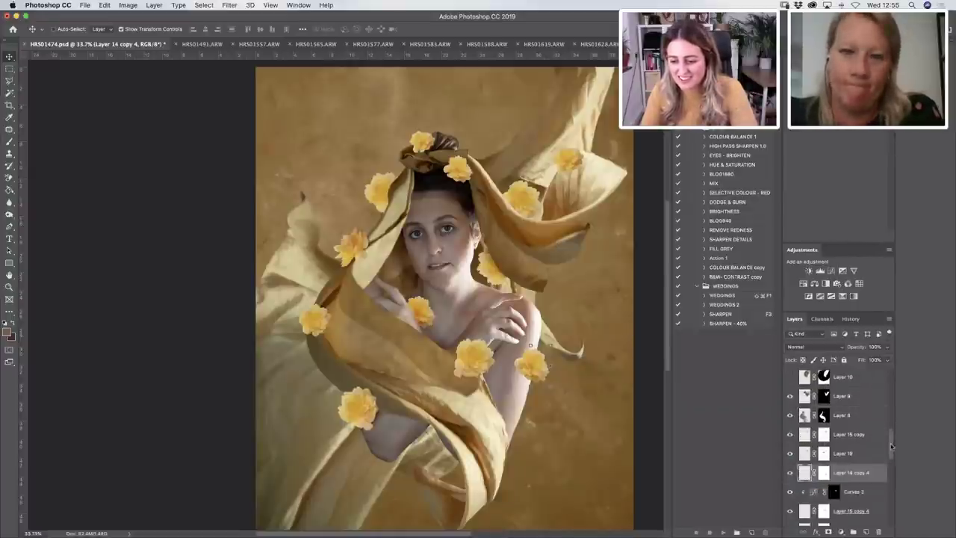
{"action": "scroll", "coordinate": [892, 446], "scroll_direction": "down", "scroll_amount": 3}
{"action": "double_click", "coordinate": [867, 415]}
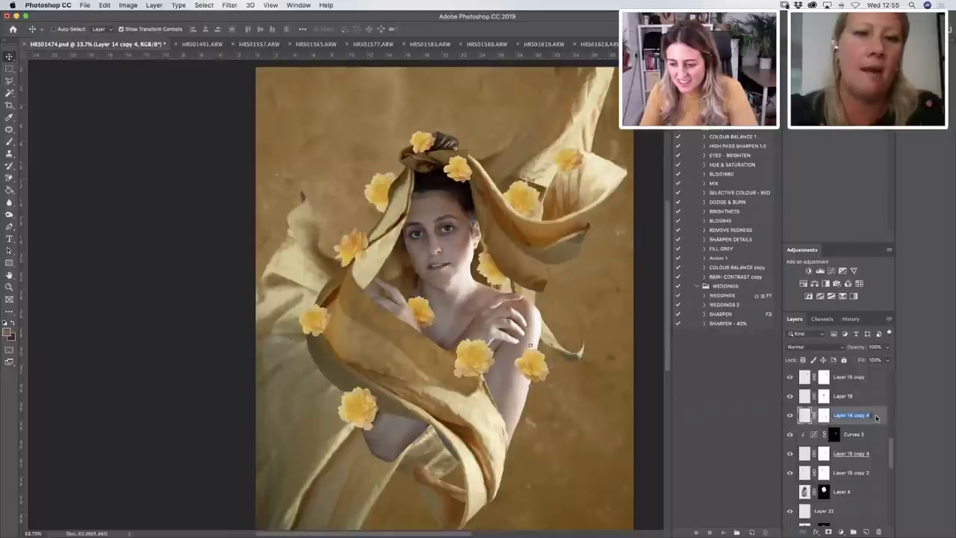
{"action": "left_click_drag", "start_coordinate": [877, 418], "coordinate": [889, 479]}
{"action": "scroll", "coordinate": [891, 474], "scroll_direction": "down", "scroll_amount": 5}
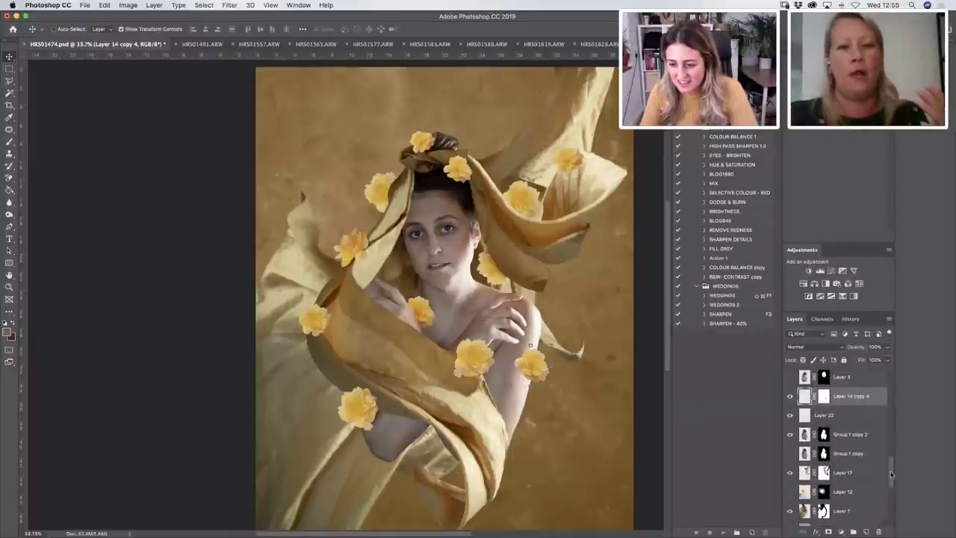
{"action": "left_click_drag", "start_coordinate": [871, 402], "coordinate": [871, 447]}
Rotate and reposition the duplicated flower so it peeks out from behind the outer edge of the upper arm.
{"action": "left_click_drag", "start_coordinate": [532, 355], "coordinate": [556, 349]}
{"action": "key", "text": "ctrl+t"}
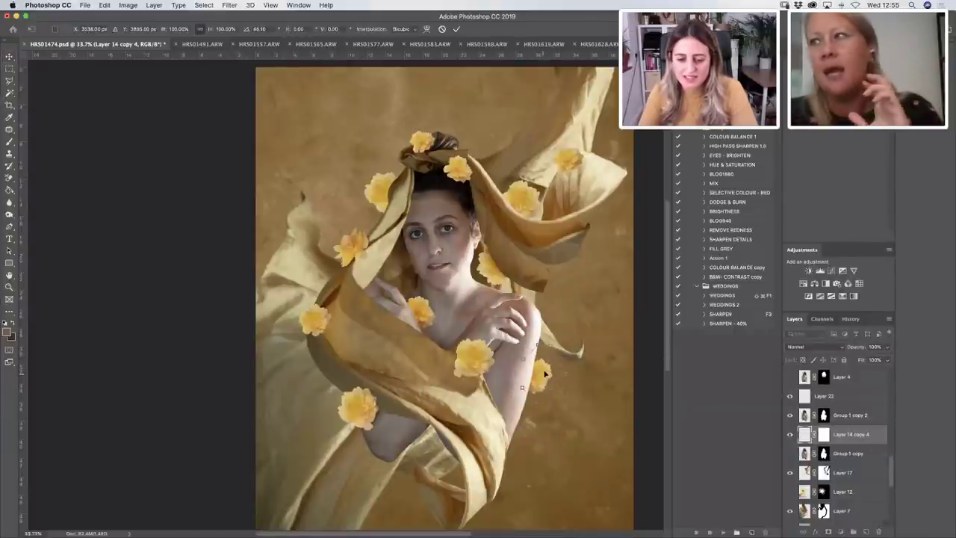
{"action": "mouse_move", "coordinate": [559, 369]}
{"action": "left_mouse_down"}
{"action": "mouse_move", "coordinate": [545, 372]}
{"action": "mouse_move", "coordinate": [555, 369]}
{"action": "left_mouse_up"}
{"action": "key", "text": "Return"}
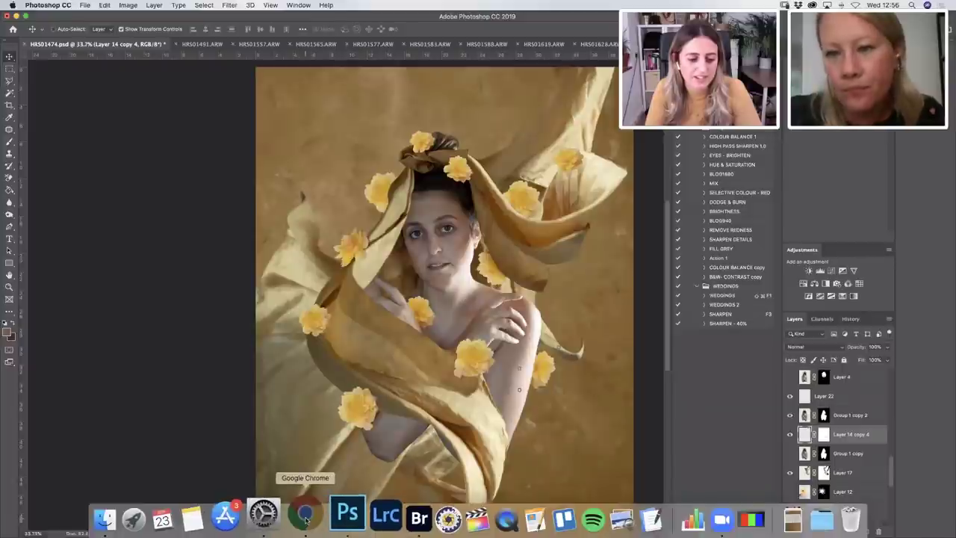
Switch to Chrome, open the photographer's Work portfolio page and look through the gallery of projects.
{"action": "left_click", "coordinate": [310, 529]}
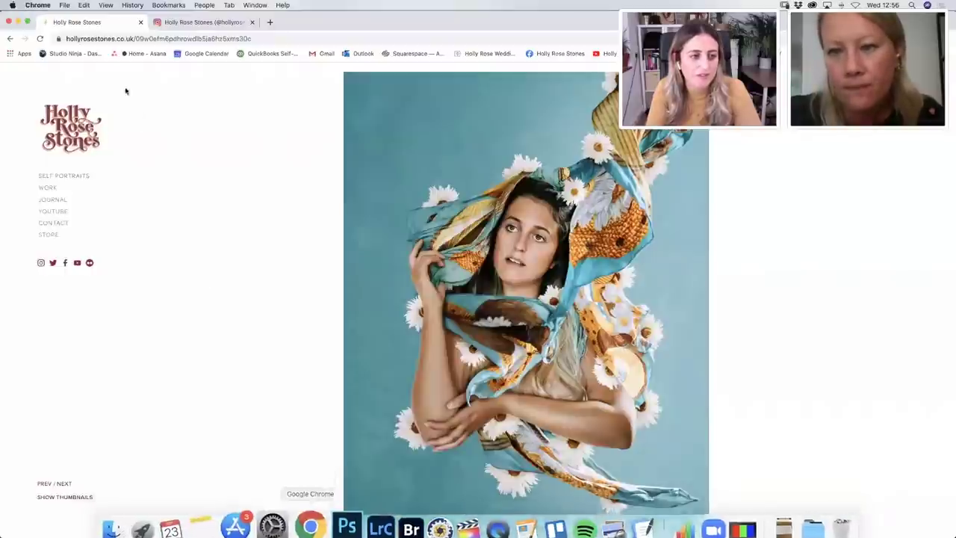
{"action": "left_click", "coordinate": [48, 188]}
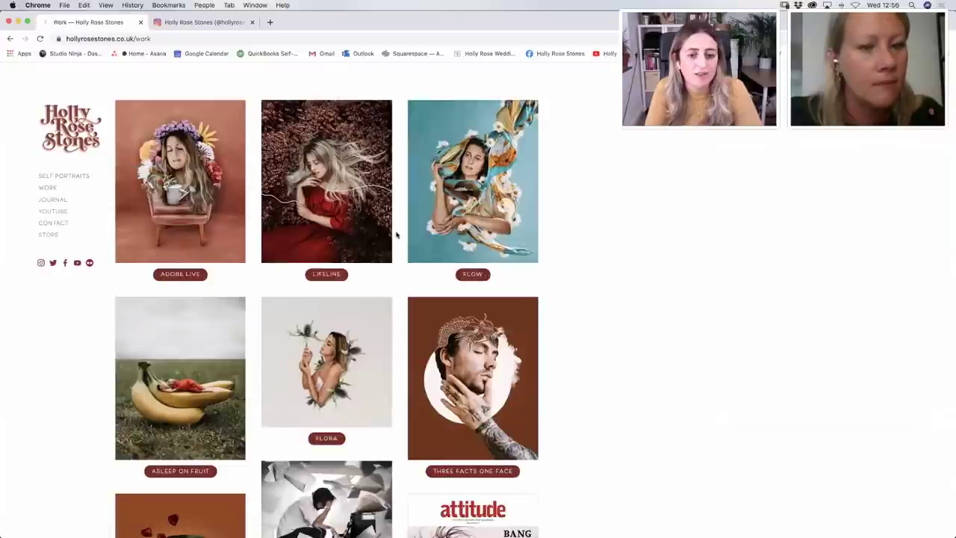
{"action": "scroll", "coordinate": [396, 236], "scroll_direction": "down", "scroll_amount": 5}
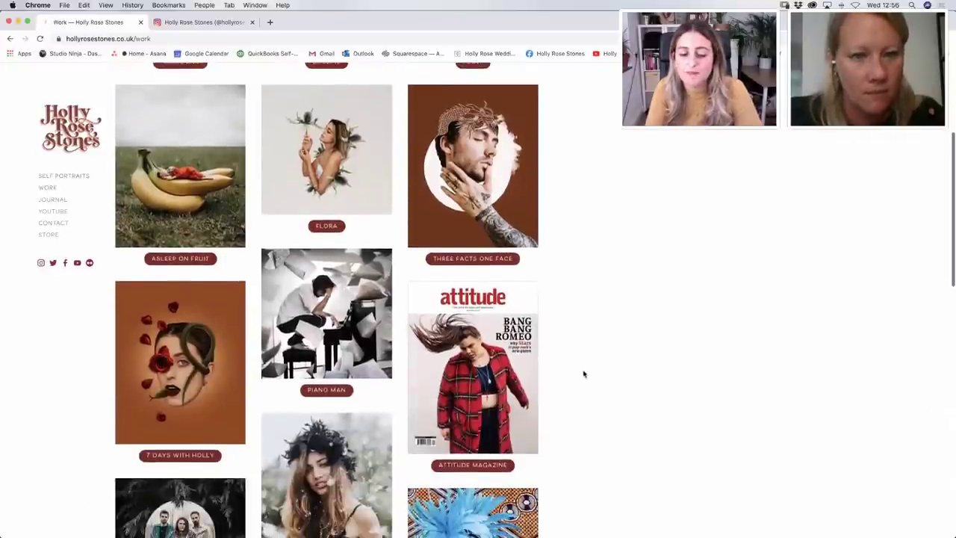
{"action": "scroll", "coordinate": [585, 373], "scroll_direction": "down", "scroll_amount": 5}
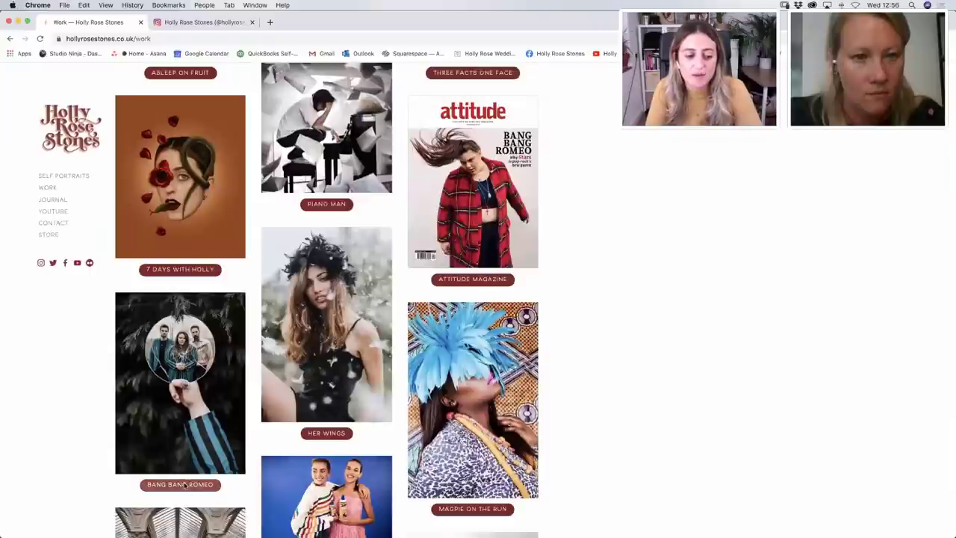
Open the Bang Bang Romeo project and examine its composite images, from the broken-mirror shot to the smoke portrait.
{"action": "left_click", "coordinate": [184, 484]}
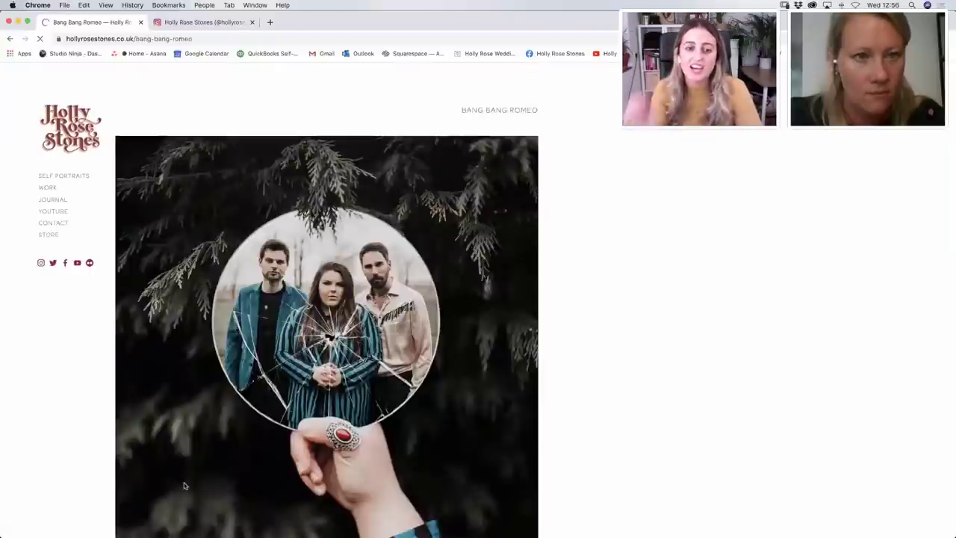
{"action": "scroll", "coordinate": [618, 289], "scroll_direction": "down", "scroll_amount": 3}
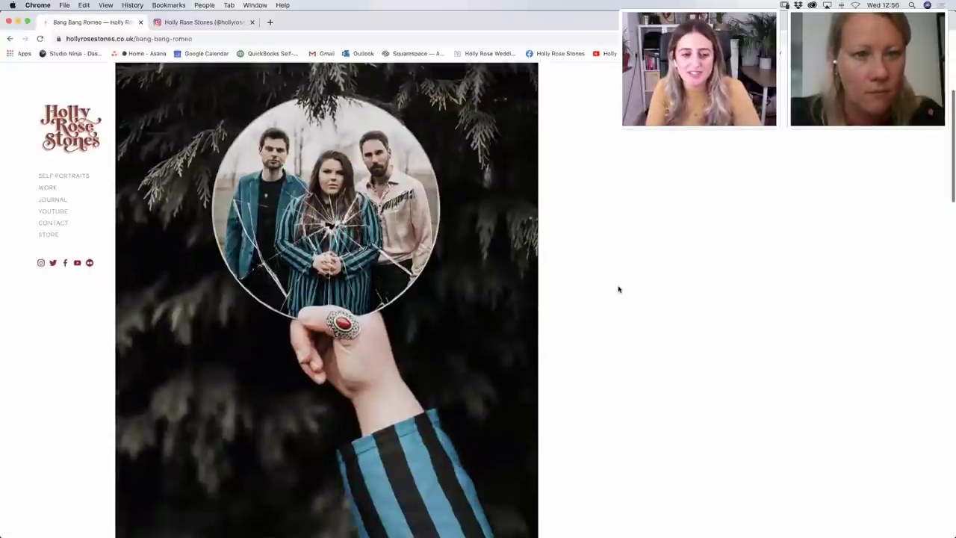
{"action": "scroll", "coordinate": [619, 289], "scroll_direction": "up", "scroll_amount": 1}
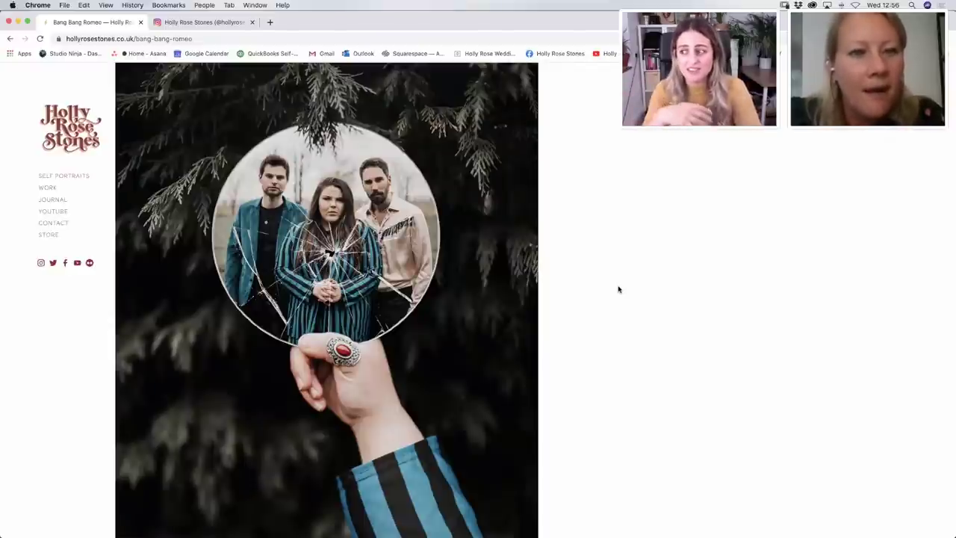
{"action": "scroll", "coordinate": [618, 289], "scroll_direction": "down", "scroll_amount": 15}
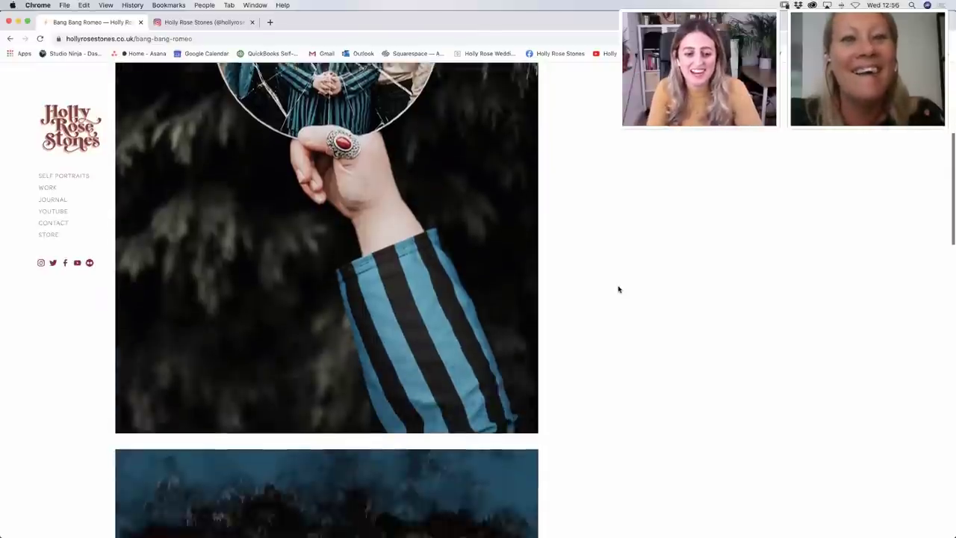
{"action": "scroll", "coordinate": [619, 289], "scroll_direction": "down", "scroll_amount": 10}
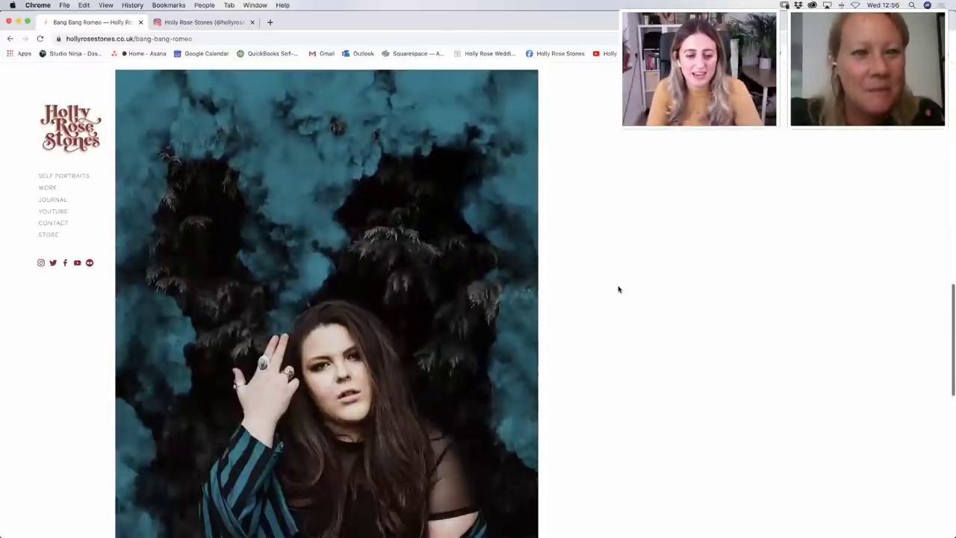
Examine the remaining Bang Bang Romeo images, enlarge the levitating-band shot and return to the broken-mirror composite.
{"action": "scroll", "coordinate": [619, 290], "scroll_direction": "down", "scroll_amount": 3}
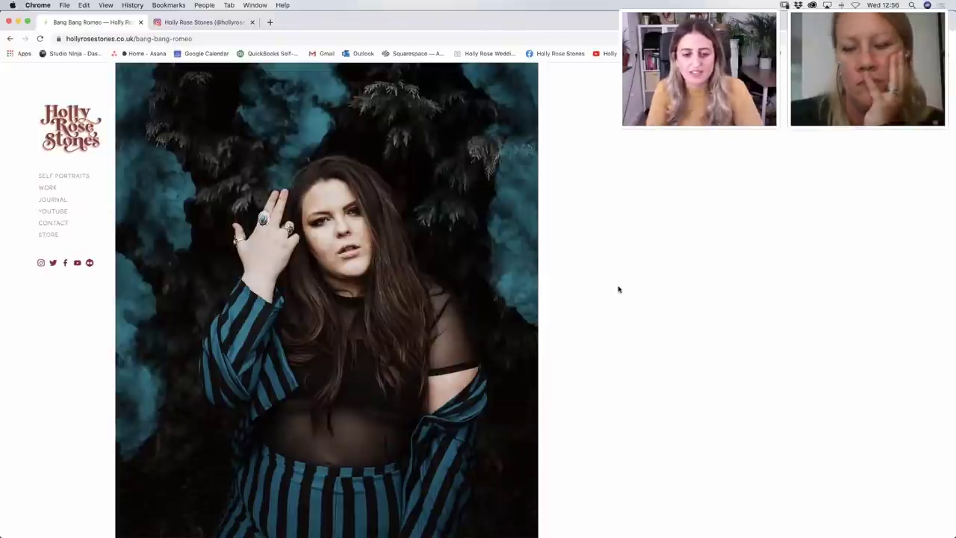
{"action": "scroll", "coordinate": [618, 289], "scroll_direction": "down", "scroll_amount": 12}
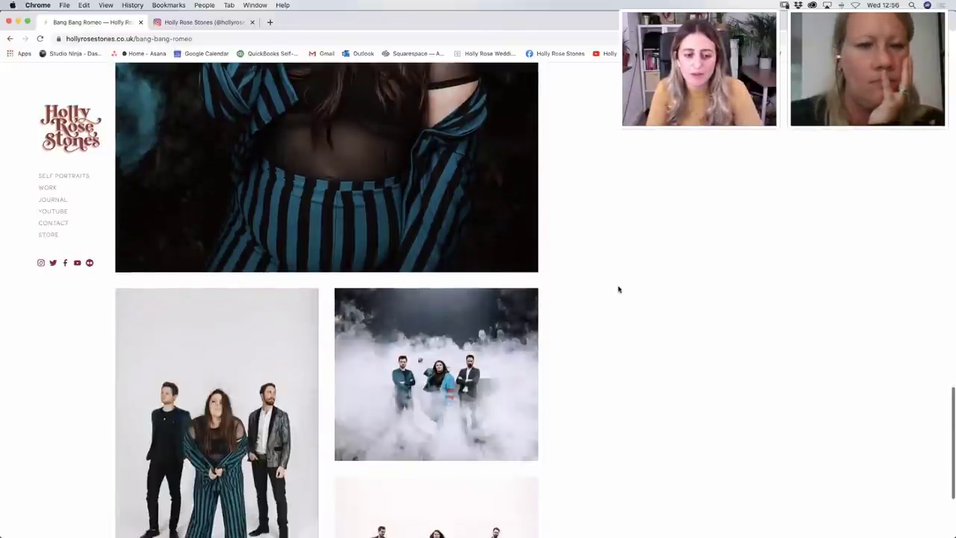
{"action": "scroll", "coordinate": [619, 289], "scroll_direction": "down", "scroll_amount": 6}
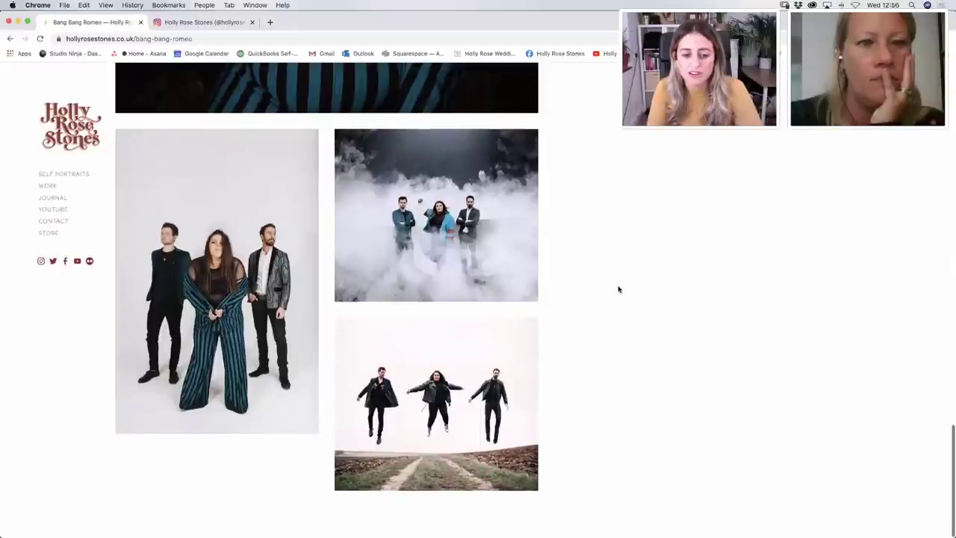
{"action": "left_click", "coordinate": [394, 353]}
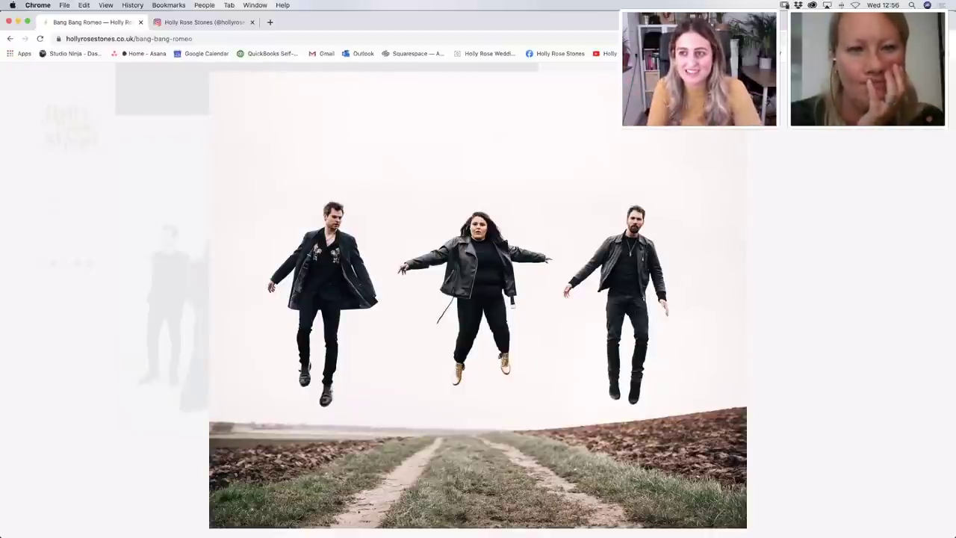
{"action": "scroll", "coordinate": [327, 299], "scroll_direction": "up", "scroll_amount": 10}
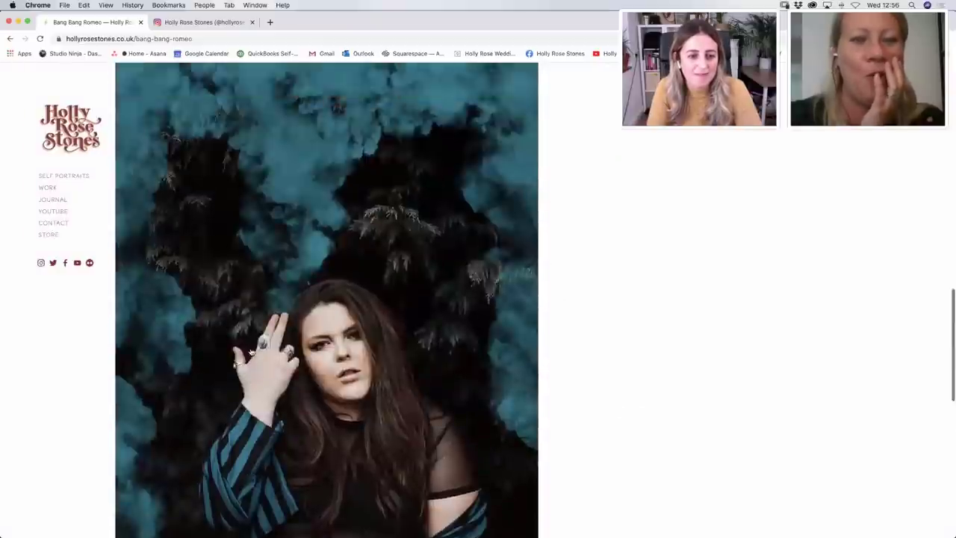
{"action": "scroll", "coordinate": [250, 348], "scroll_direction": "up", "scroll_amount": 10}
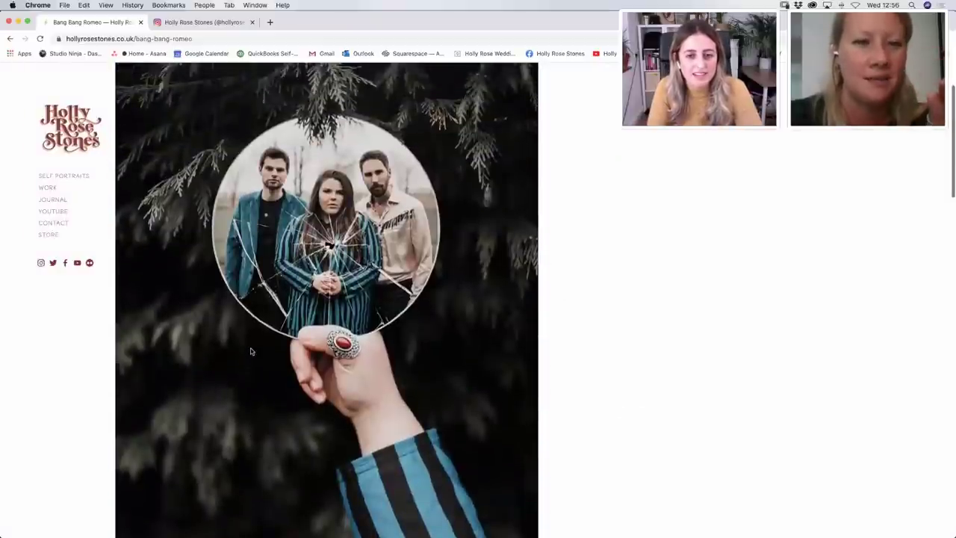
{"action": "scroll", "coordinate": [250, 350], "scroll_direction": "down", "scroll_amount": 3}
{"action": "scroll", "coordinate": [250, 348], "scroll_direction": "up", "scroll_amount": 2}
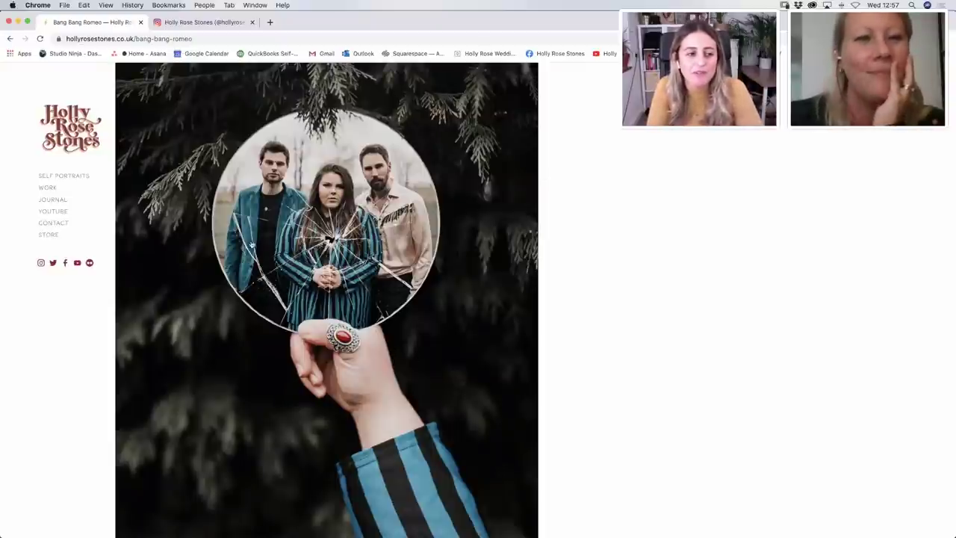
{"action": "left_click", "coordinate": [54, 188]}
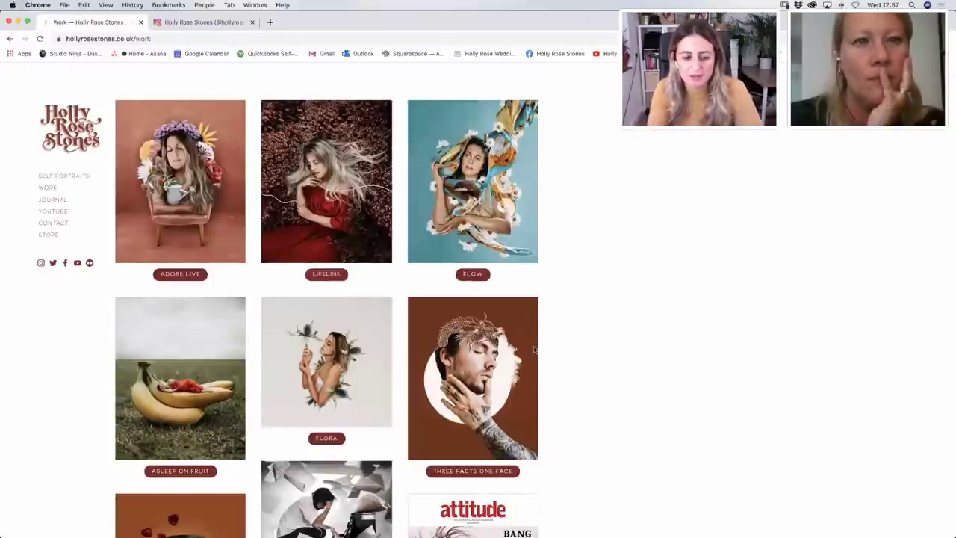
{"action": "scroll", "coordinate": [619, 357], "scroll_direction": "down", "scroll_amount": 5}
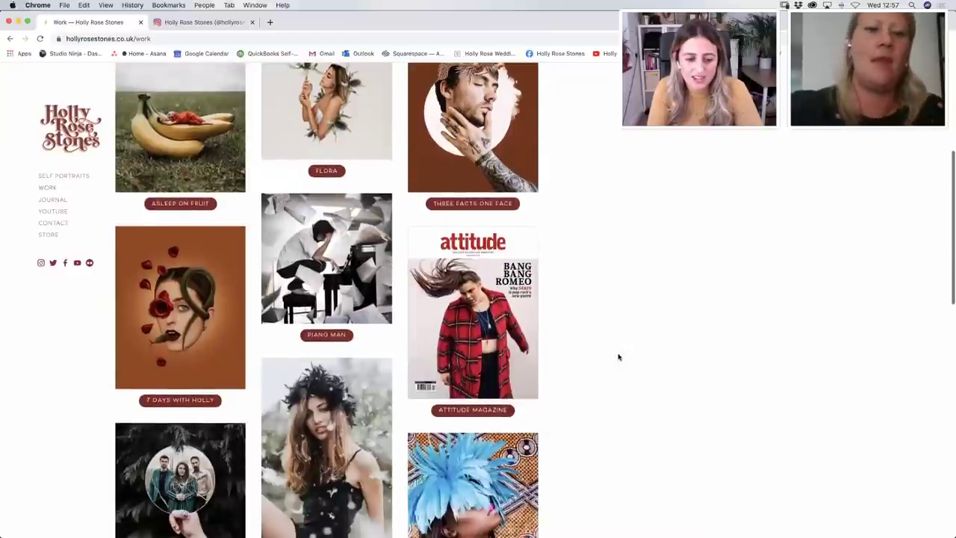
{"action": "scroll", "coordinate": [580, 373], "scroll_direction": "down", "scroll_amount": 4}
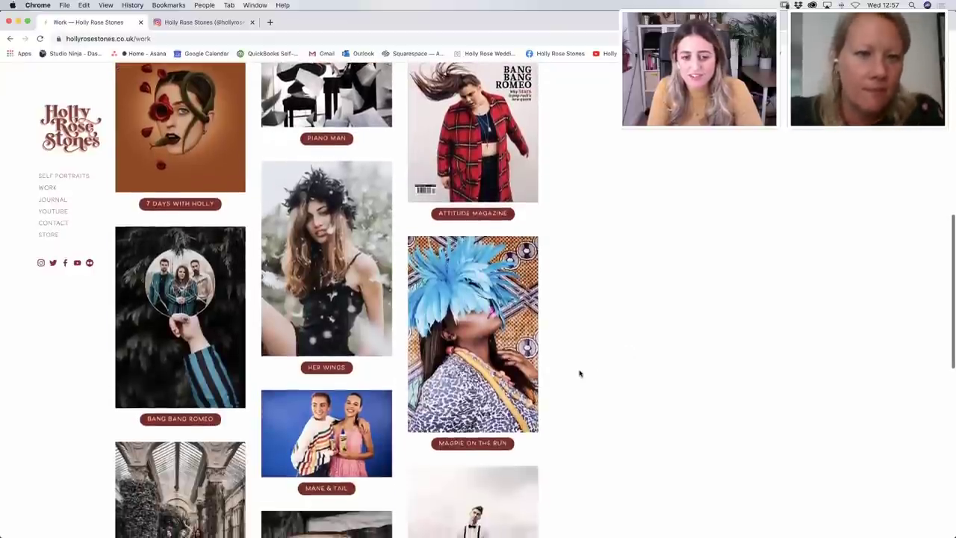
{"action": "scroll", "coordinate": [580, 373], "scroll_direction": "up", "scroll_amount": 1}
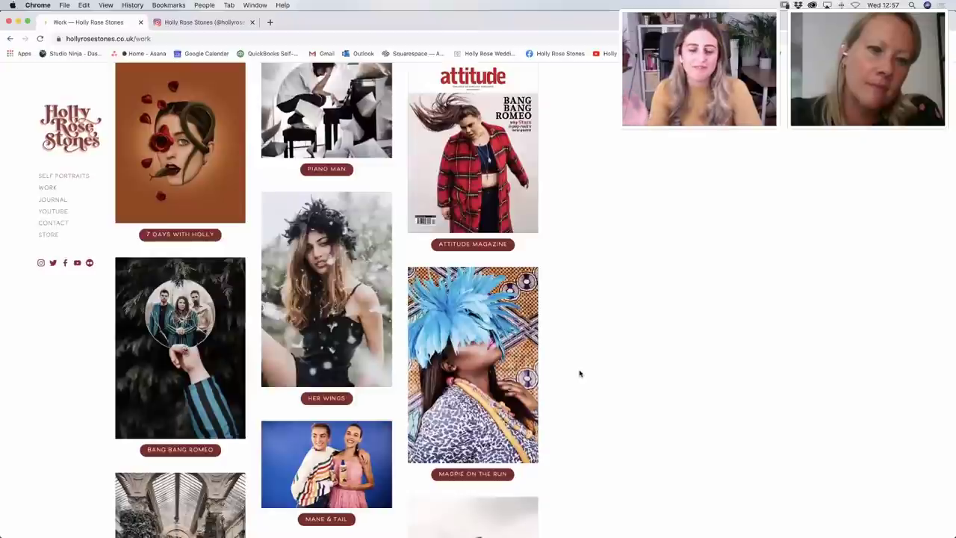
{"action": "scroll", "coordinate": [580, 374], "scroll_direction": "down", "scroll_amount": 5}
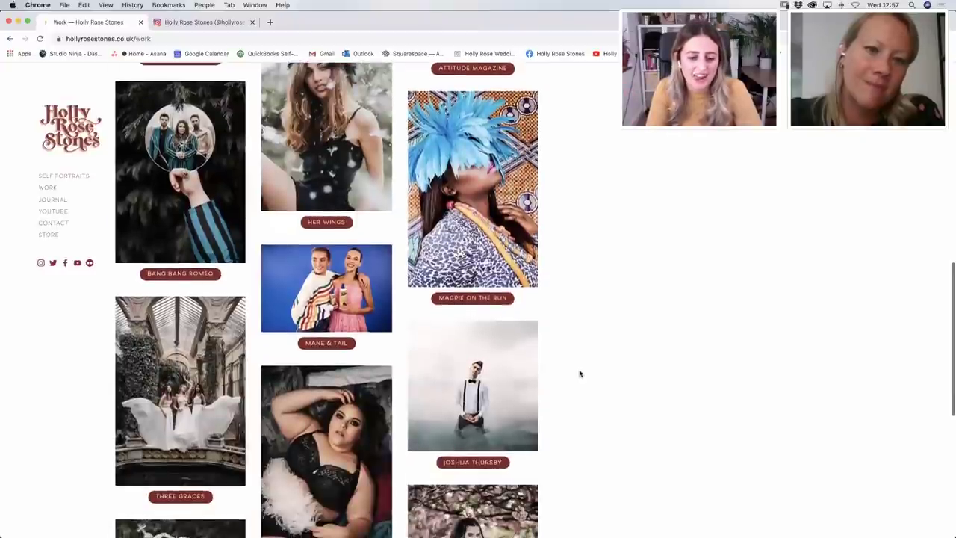
{"action": "scroll", "coordinate": [579, 373], "scroll_direction": "down", "scroll_amount": 1}
{"action": "scroll", "coordinate": [580, 373], "scroll_direction": "up", "scroll_amount": 4}
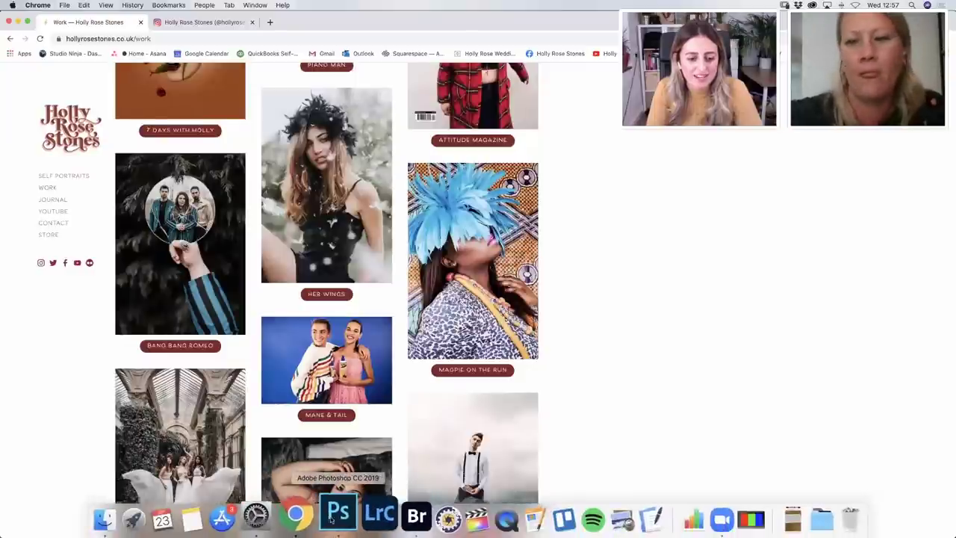
Switch to Photoshop and add a darkening Curves adjustment, input 129 to output 103, with an inverted mask, clipped to the arm flower's Layer 14 copy 4.
{"action": "left_click", "coordinate": [333, 521]}
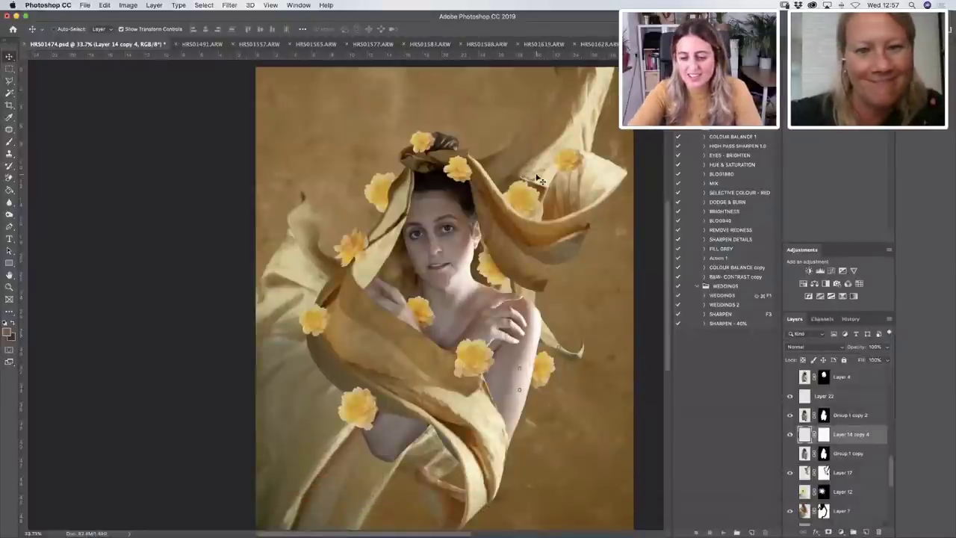
{"action": "left_click", "coordinate": [791, 435]}
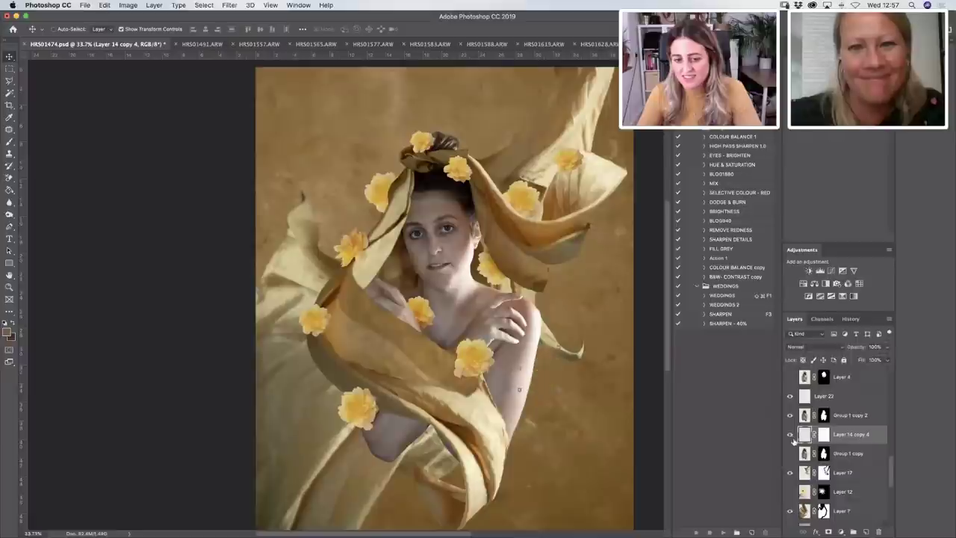
{"action": "left_click", "coordinate": [832, 271]}
{"action": "left_click_drag", "start_coordinate": [843, 153], "coordinate": [845, 161]}
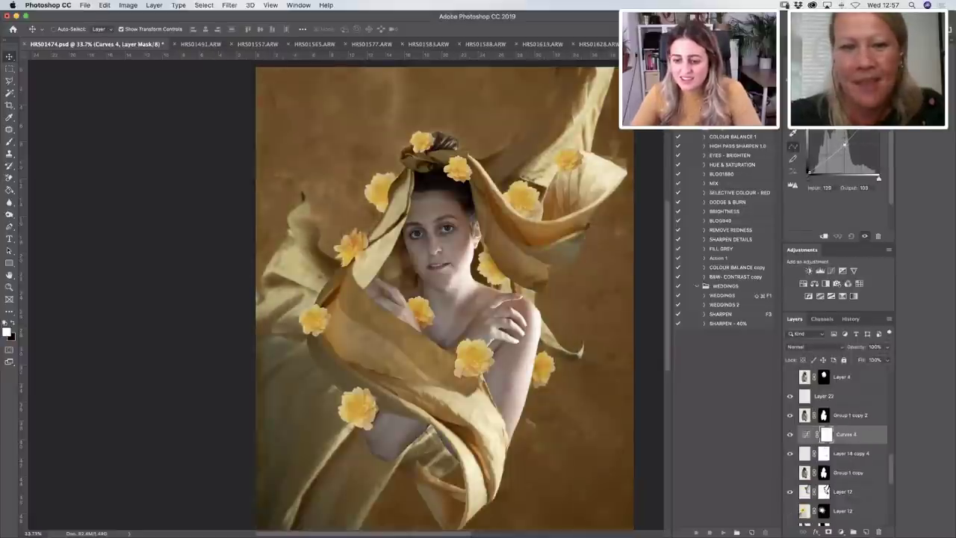
{"action": "key", "text": "super+i"}
{"action": "key", "text": "b"}
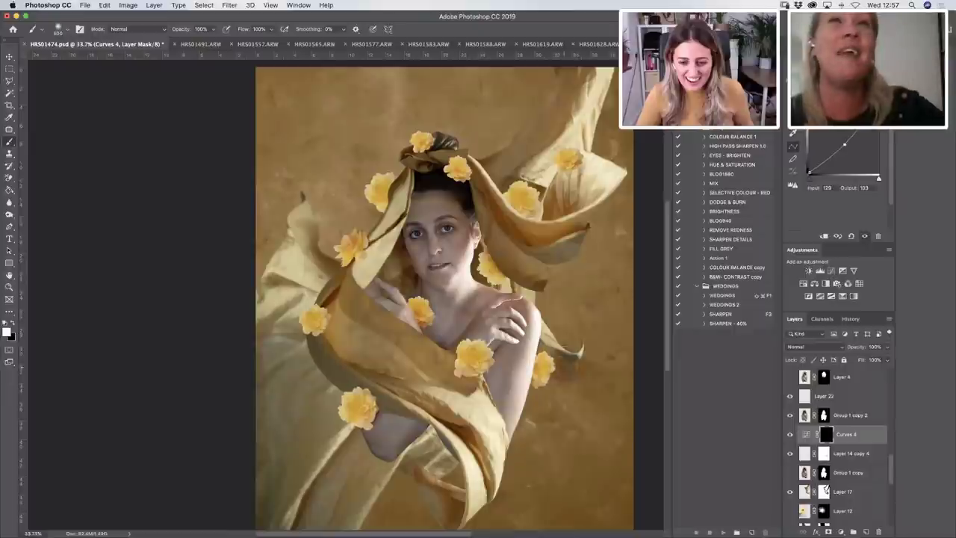
{"action": "key", "text": "x"}
{"action": "right_click", "coordinate": [835, 442]}
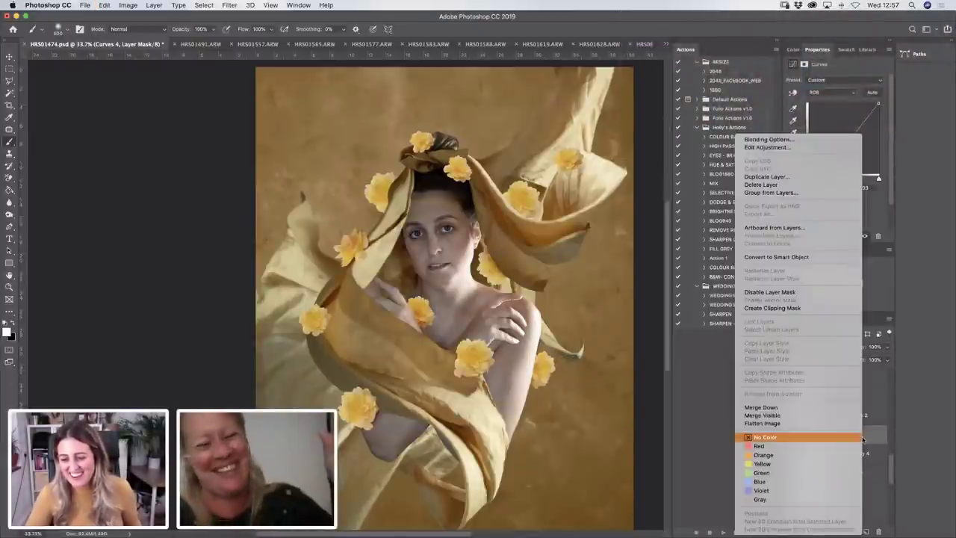
{"action": "left_click", "coordinate": [773, 308]}
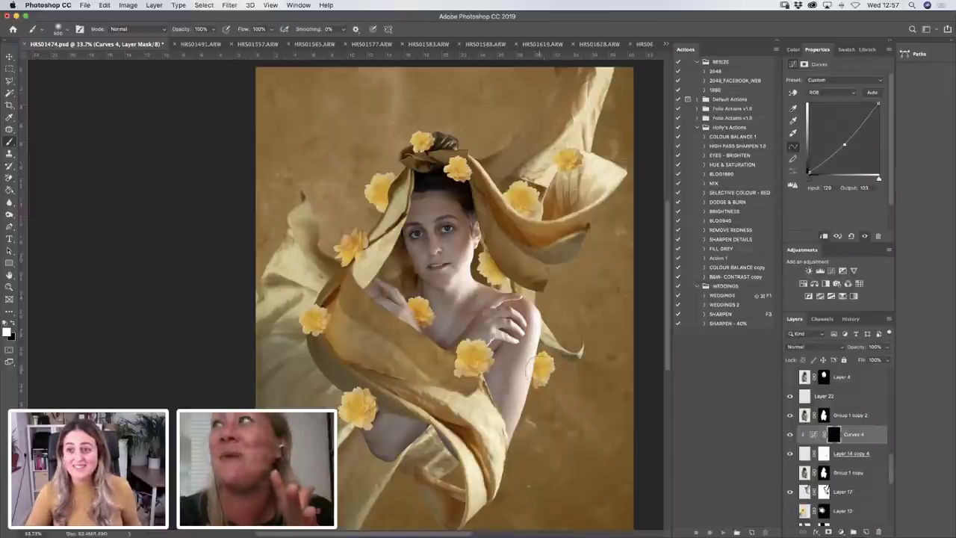
Paint the clipped Curves shadow in where the flower meets the upper arm, and nudge the flower slightly closer to the arm.
{"action": "key", "text": "x"}
{"action": "key", "text": "x"}
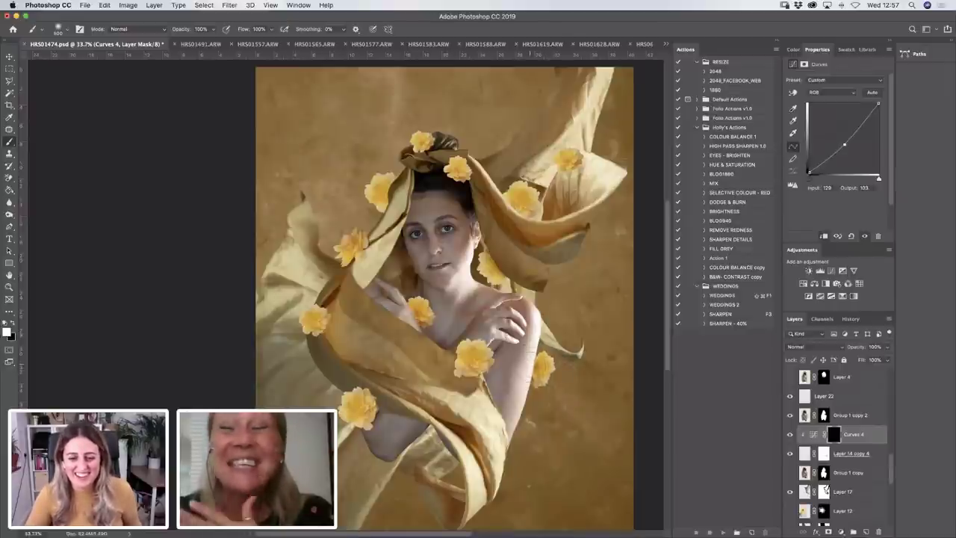
{"action": "key", "text": "v"}
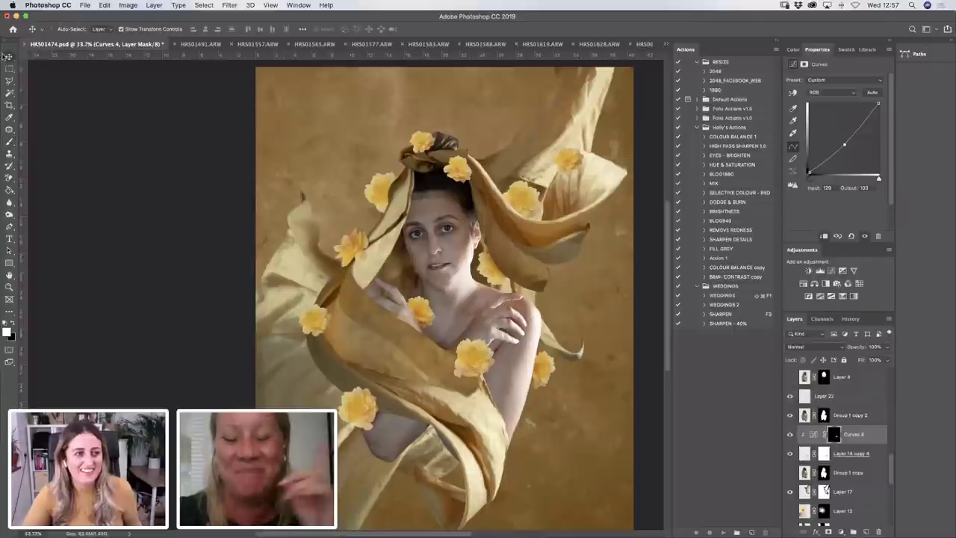
{"action": "left_click", "coordinate": [874, 453]}
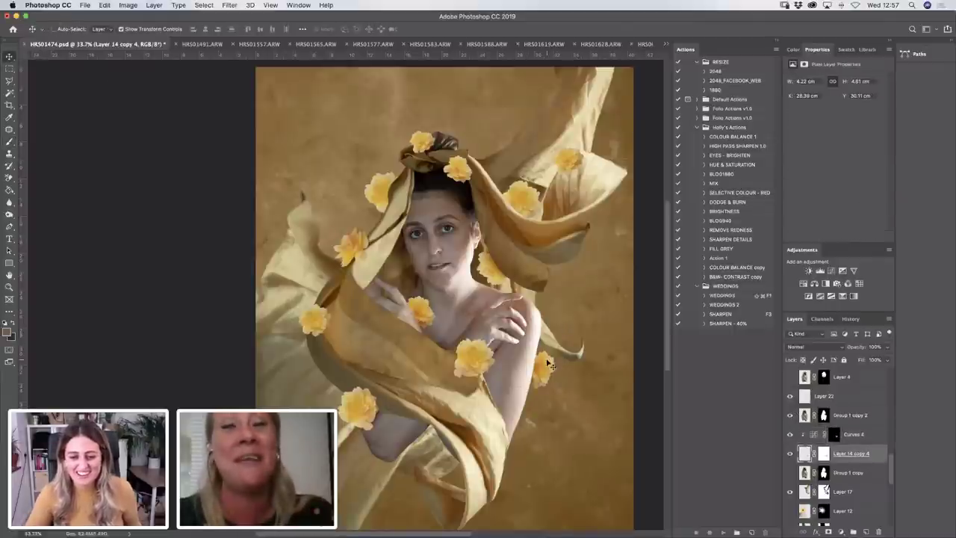
{"action": "left_click_drag", "start_coordinate": [547, 356], "coordinate": [542, 365]}
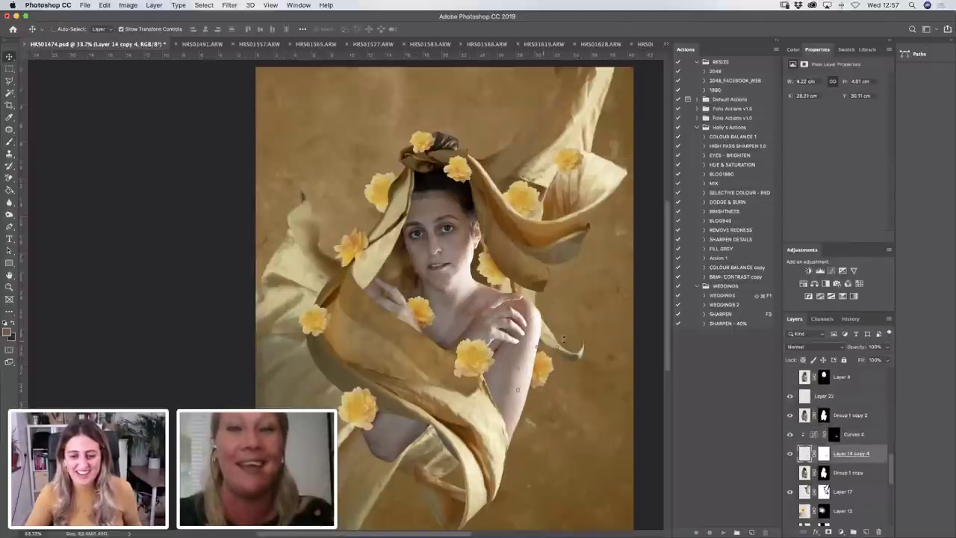
Find the large drape flower's layer, Layer 15 copy 3, and move the flower down to the lower drape beside the bent elbow.
{"action": "scroll", "coordinate": [822, 441], "scroll_direction": "up", "scroll_amount": 3}
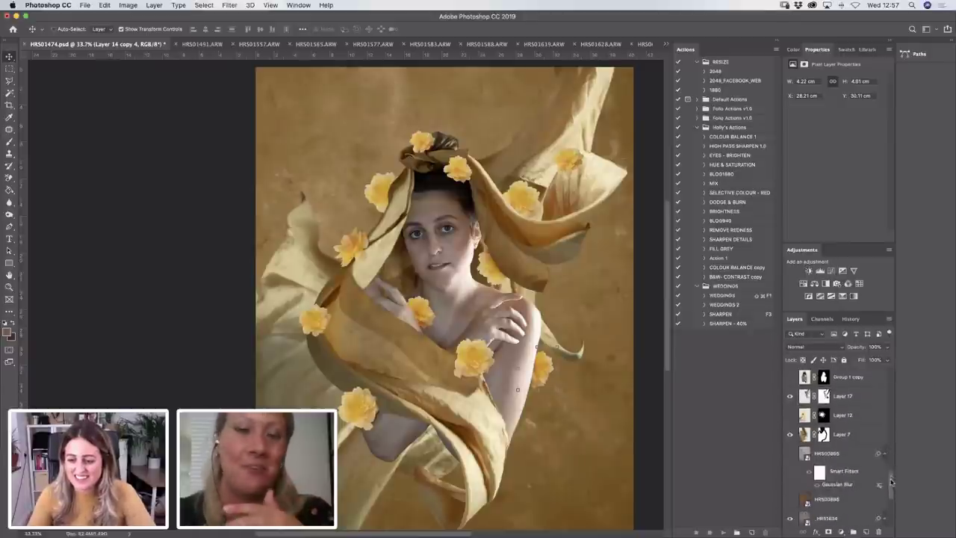
{"action": "left_click_drag", "start_coordinate": [891, 482], "coordinate": [890, 398]}
{"action": "left_click", "coordinate": [852, 418]}
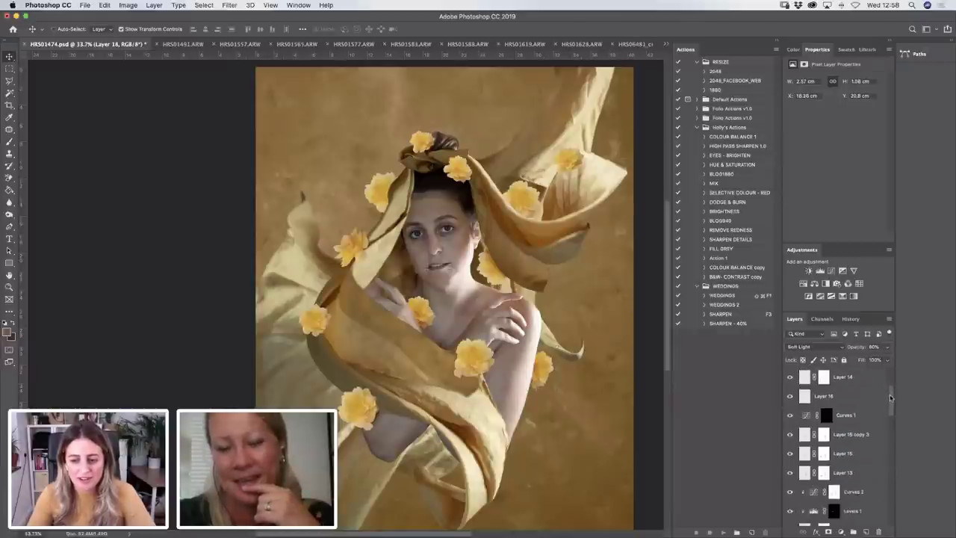
{"action": "left_click", "coordinate": [792, 398]}
{"action": "left_click", "coordinate": [791, 398]}
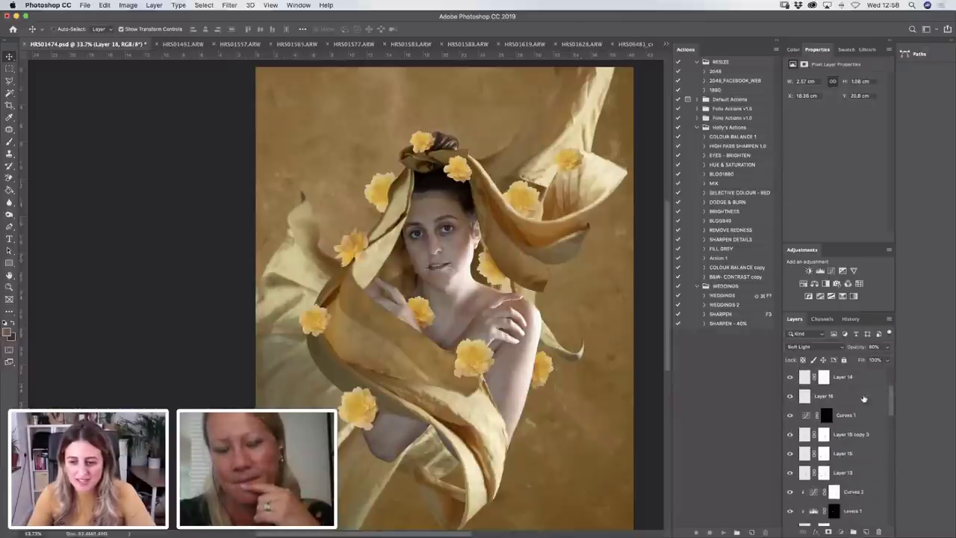
{"action": "left_click", "coordinate": [811, 396]}
{"action": "scroll", "coordinate": [811, 402], "scroll_direction": "down", "scroll_amount": 1}
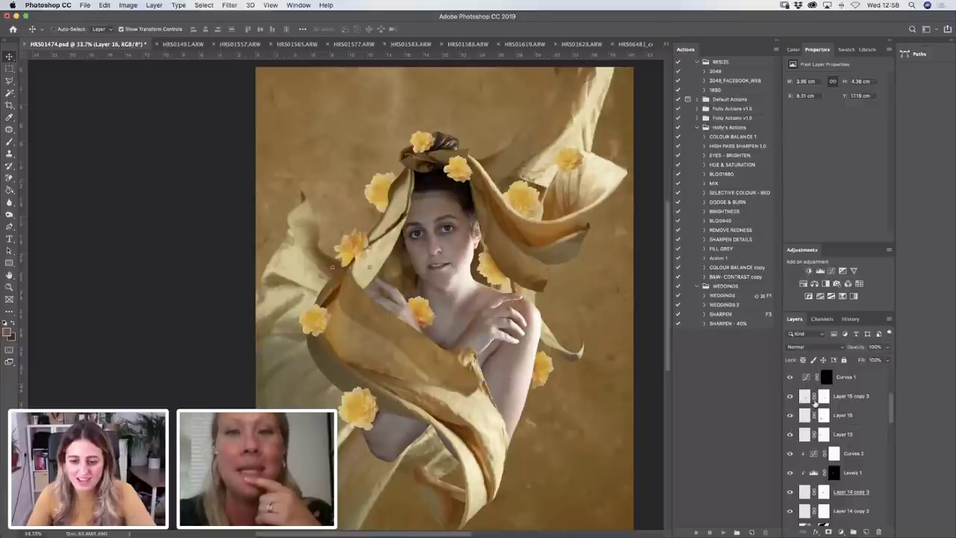
{"action": "left_click", "coordinate": [847, 393]}
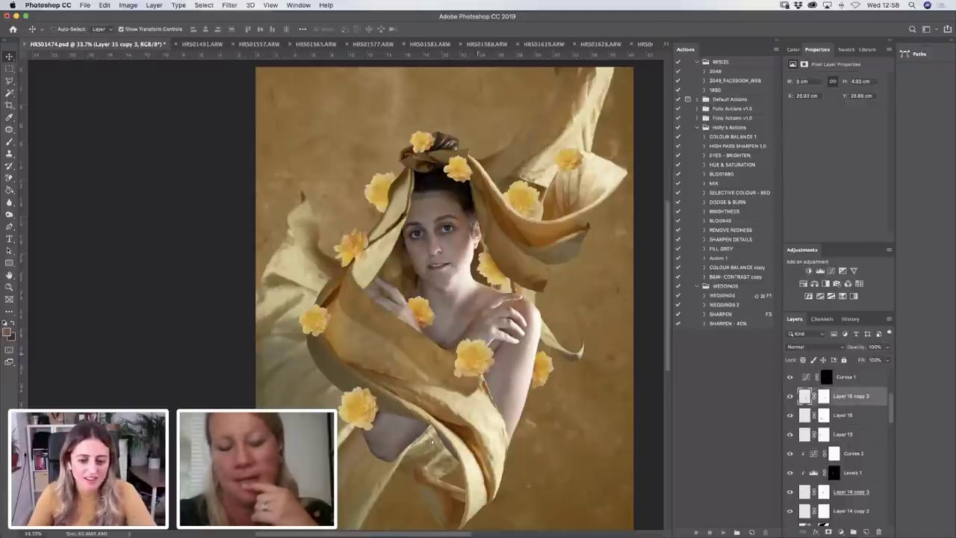
{"action": "left_click_drag", "start_coordinate": [479, 352], "coordinate": [429, 426]}
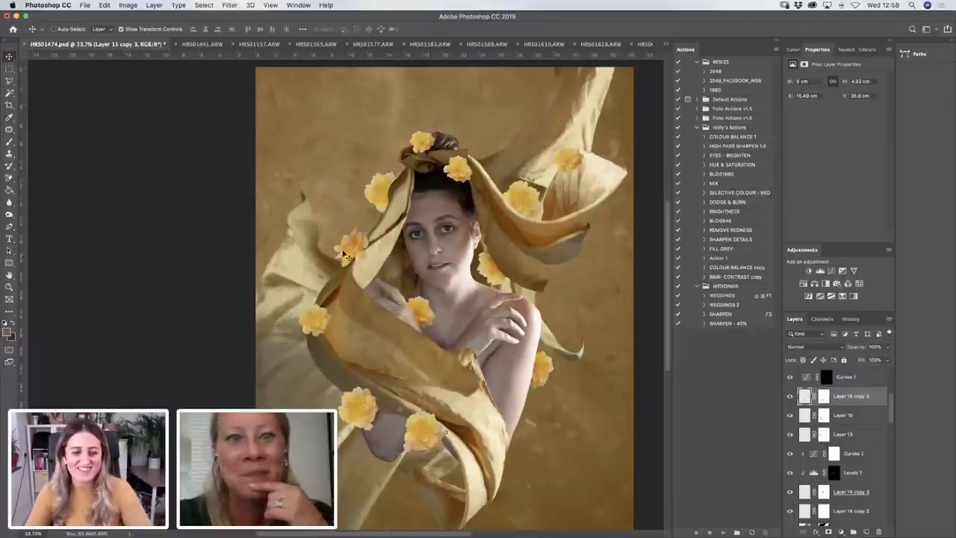
Reorder Layer 15 copy 3 down the layer stack to between Layer 22 and Group 1 copy 2.
{"action": "left_click_drag", "start_coordinate": [872, 398], "coordinate": [872, 526]}
{"action": "scroll", "coordinate": [891, 423], "scroll_direction": "down", "scroll_amount": 2}
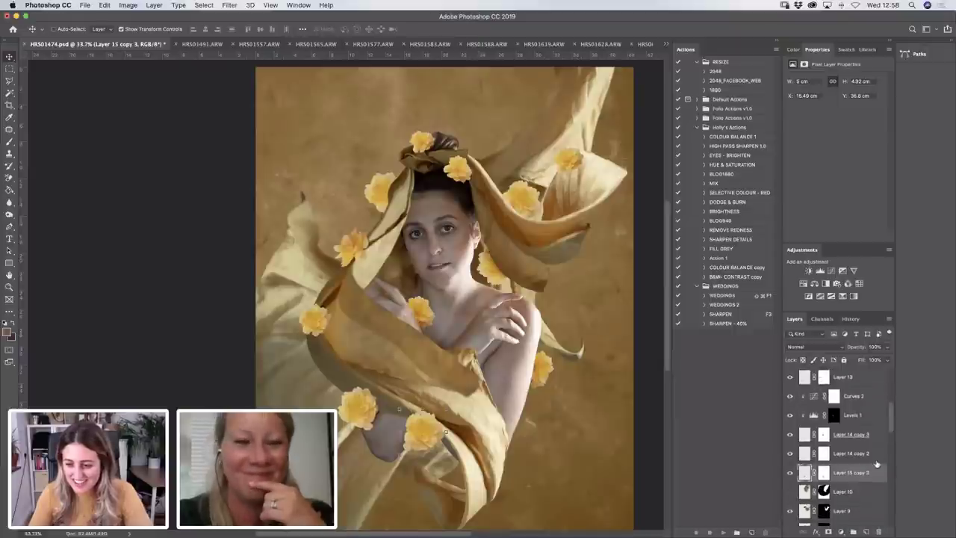
{"action": "left_click_drag", "start_coordinate": [878, 464], "coordinate": [874, 521]}
{"action": "scroll", "coordinate": [891, 445], "scroll_direction": "down", "scroll_amount": 5}
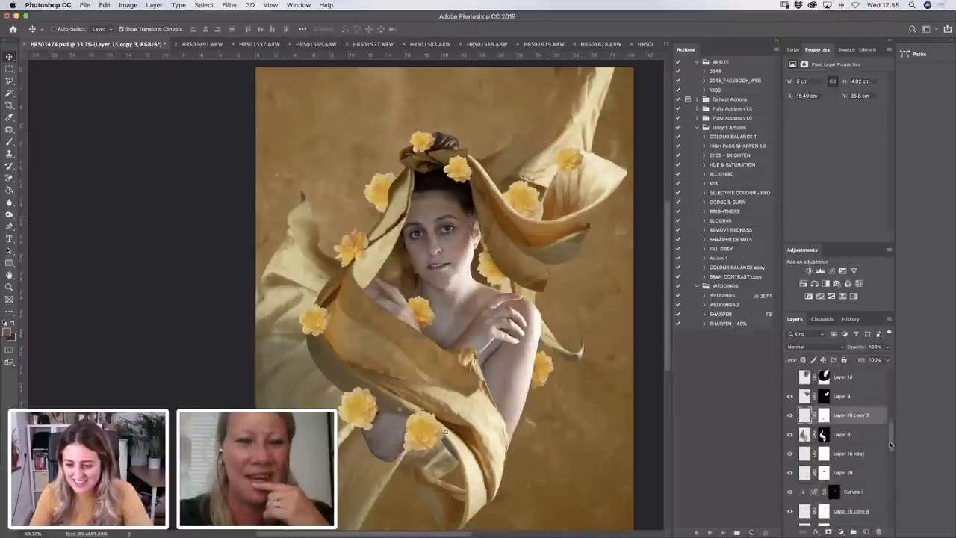
{"action": "scroll", "coordinate": [890, 448], "scroll_direction": "down", "scroll_amount": 5}
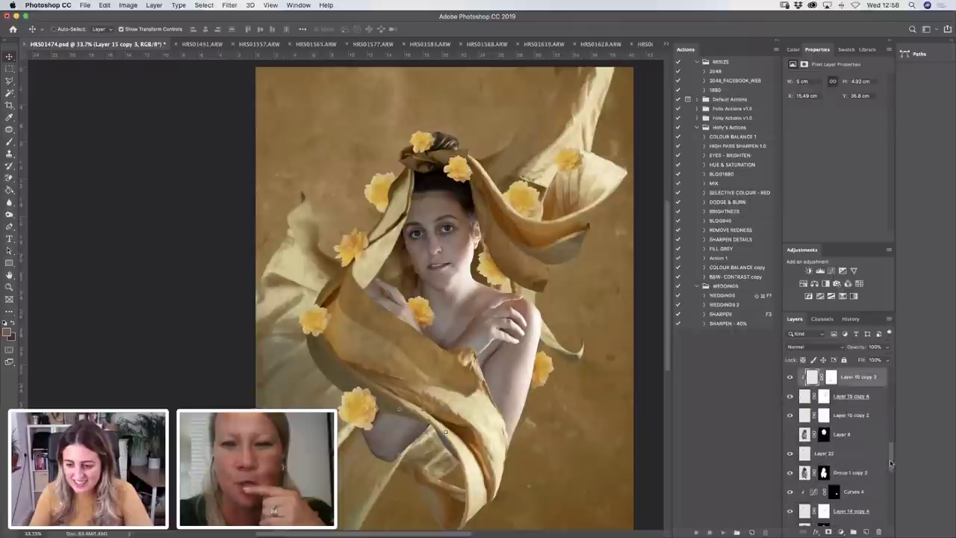
{"action": "left_click_drag", "start_coordinate": [879, 384], "coordinate": [876, 464]}
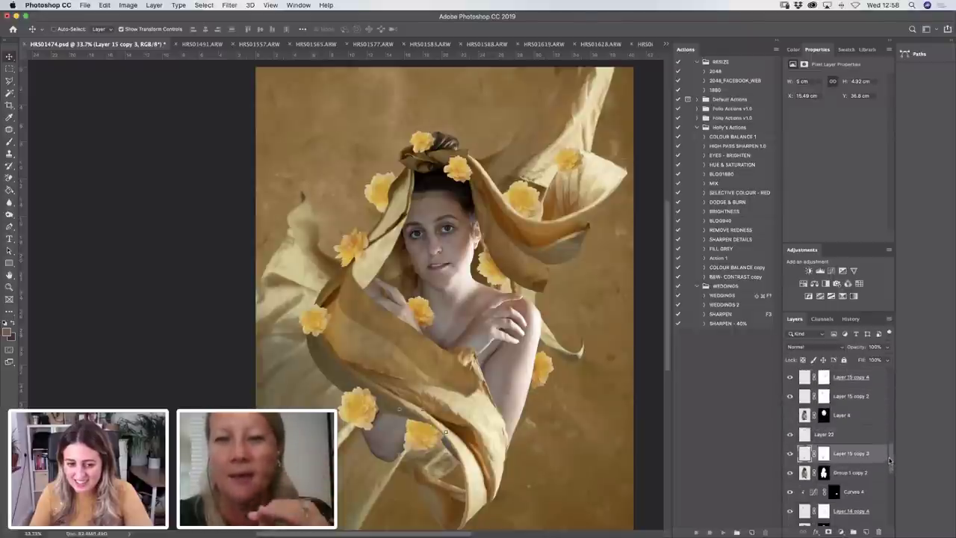
Transform the moved flower to about 4.27 by 4.08 cm and tuck it behind the drape edge beside the elbow.
{"action": "mouse_move", "coordinate": [427, 434]}
{"action": "left_mouse_down"}
{"action": "mouse_move", "coordinate": [417, 398]}
{"action": "mouse_move", "coordinate": [428, 399]}
{"action": "mouse_move", "coordinate": [412, 425]}
{"action": "mouse_move", "coordinate": [441, 428]}
{"action": "mouse_move", "coordinate": [449, 403]}
{"action": "mouse_move", "coordinate": [433, 423]}
{"action": "left_mouse_up"}
{"action": "key", "text": "ctrl+t"}
{"action": "key", "text": "Return"}
{"action": "key", "text": "super+t"}
{"action": "key", "text": "Return"}
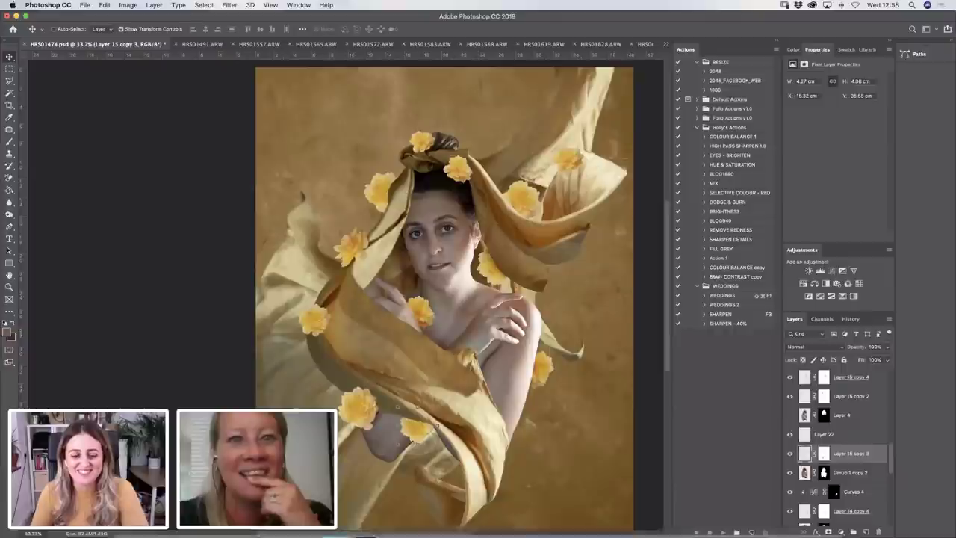
Switch to Chrome, open the portfolio site's Self Portraits gallery and look over the composite images.
{"action": "mouse_move", "coordinate": [359, 532]}
{"action": "left_click", "coordinate": [444, 514]}
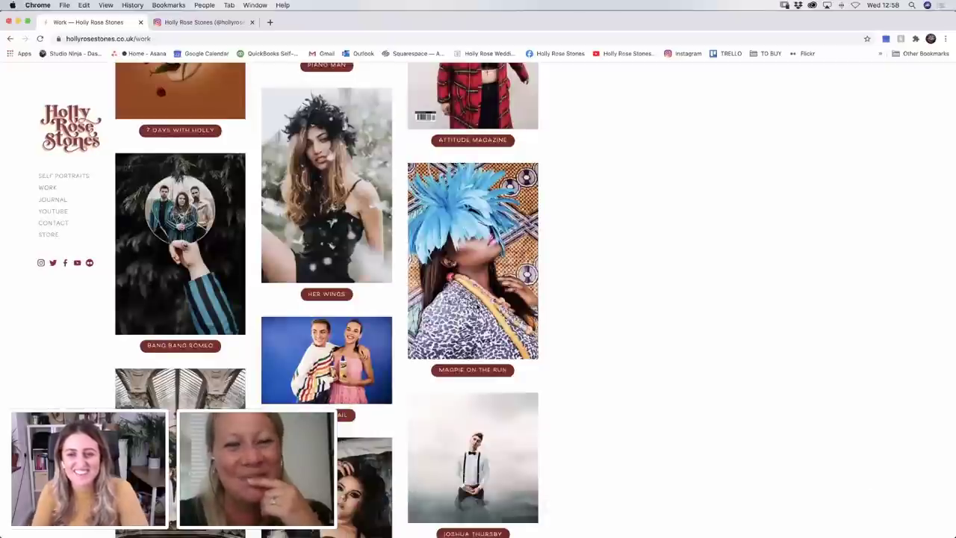
{"action": "left_click", "coordinate": [52, 181]}
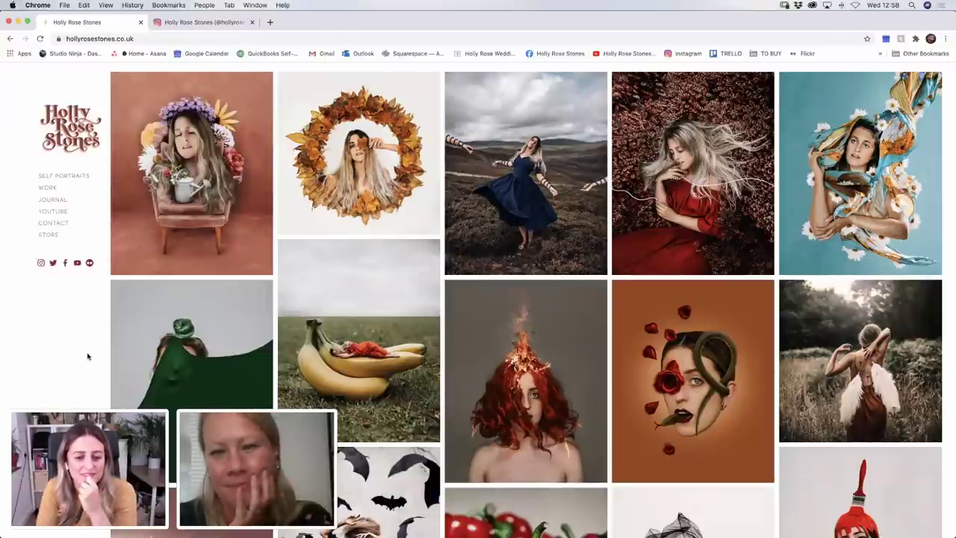
{"action": "scroll", "coordinate": [88, 356], "scroll_direction": "down", "scroll_amount": 1}
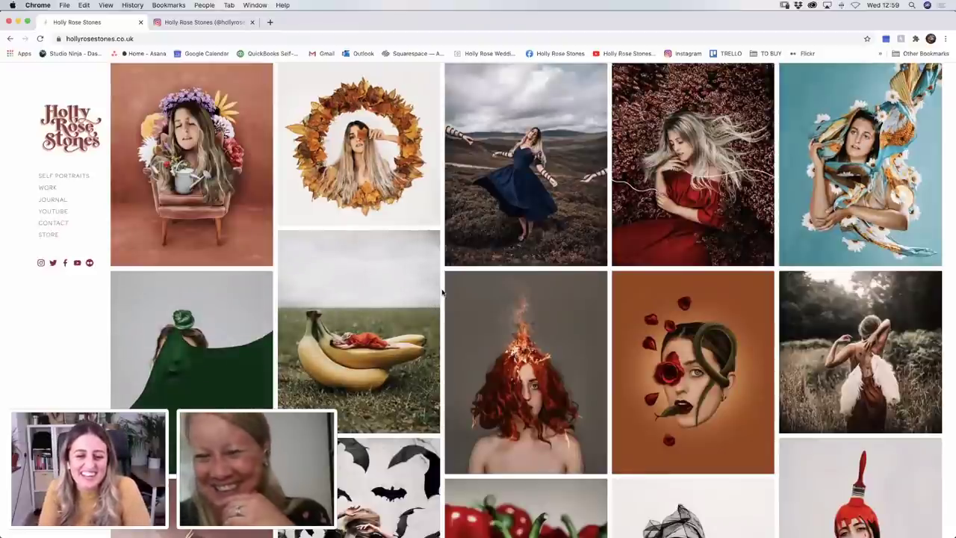
{"action": "scroll", "coordinate": [442, 293], "scroll_direction": "down", "scroll_amount": 1}
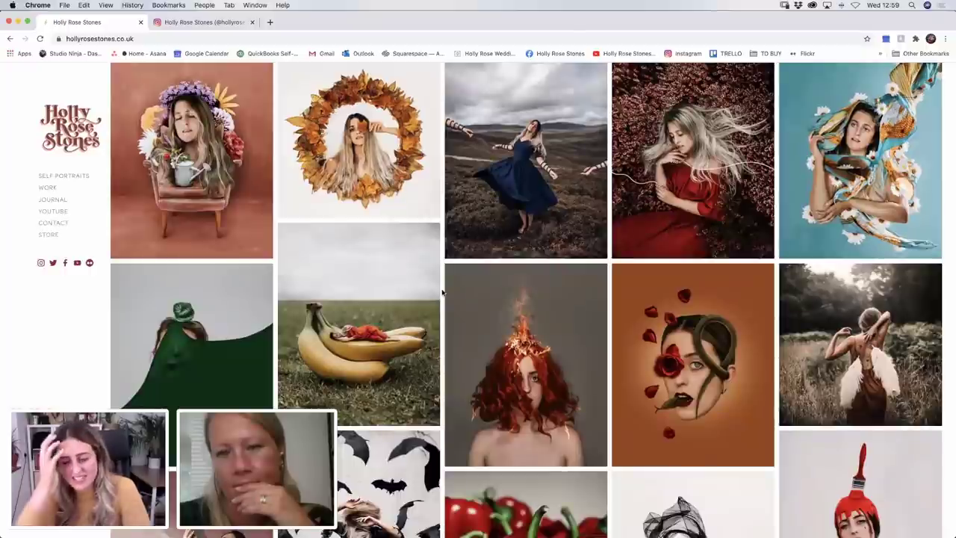
{"action": "scroll", "coordinate": [442, 293], "scroll_direction": "up", "scroll_amount": 2}
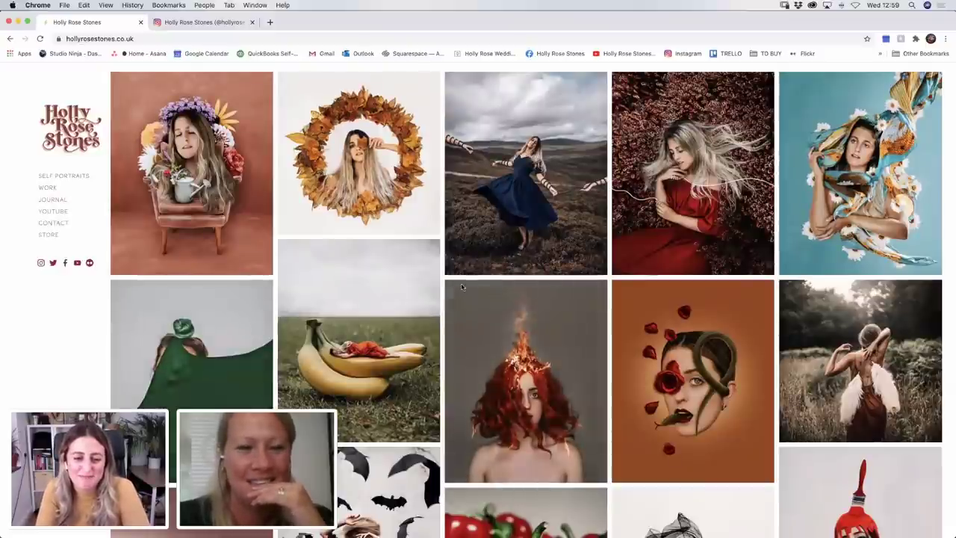
View the green fabric self-portrait at full size, and return to the Self Portraits gallery to look over its composites.
{"action": "left_click", "coordinate": [322, 326]}
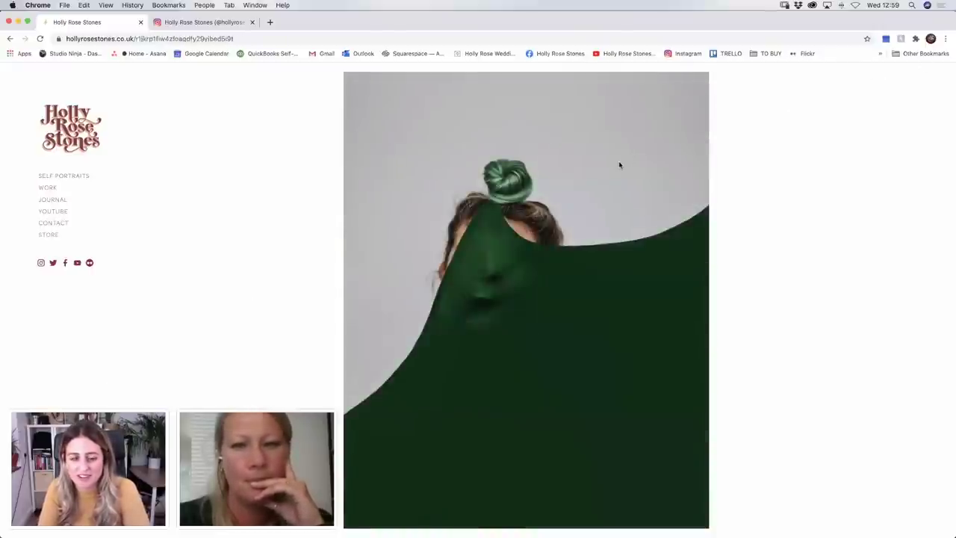
{"action": "left_click", "coordinate": [65, 178]}
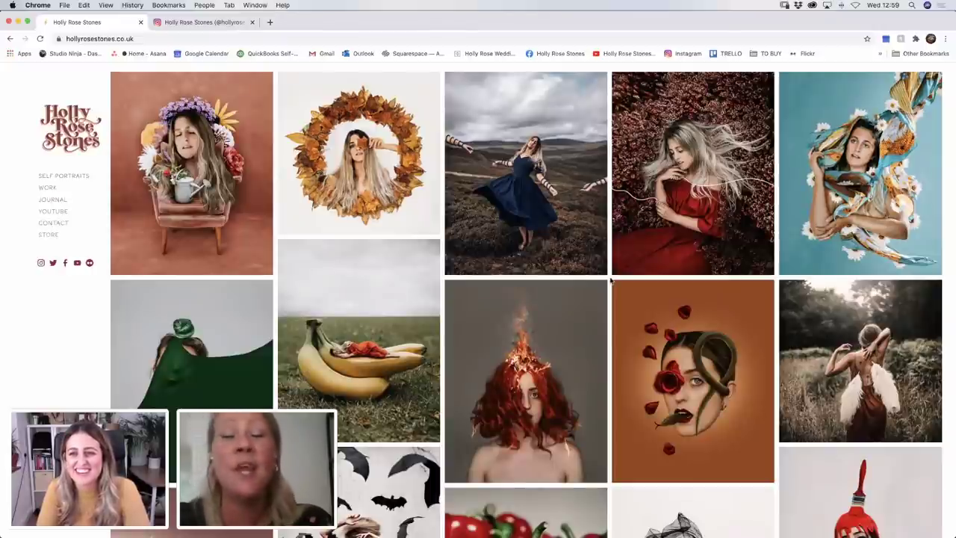
{"action": "scroll", "coordinate": [610, 281], "scroll_direction": "down", "scroll_amount": 2}
{"action": "scroll", "coordinate": [611, 281], "scroll_direction": "up", "scroll_amount": 2}
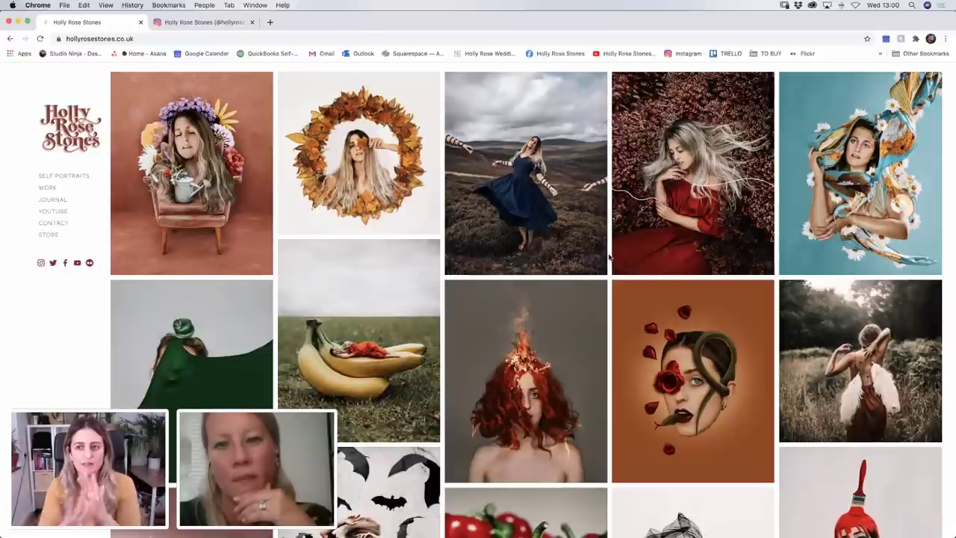
Switch back to Photoshop to view the flower-and-drape portrait HRS01474.psd.
{"action": "mouse_move", "coordinate": [340, 523]}
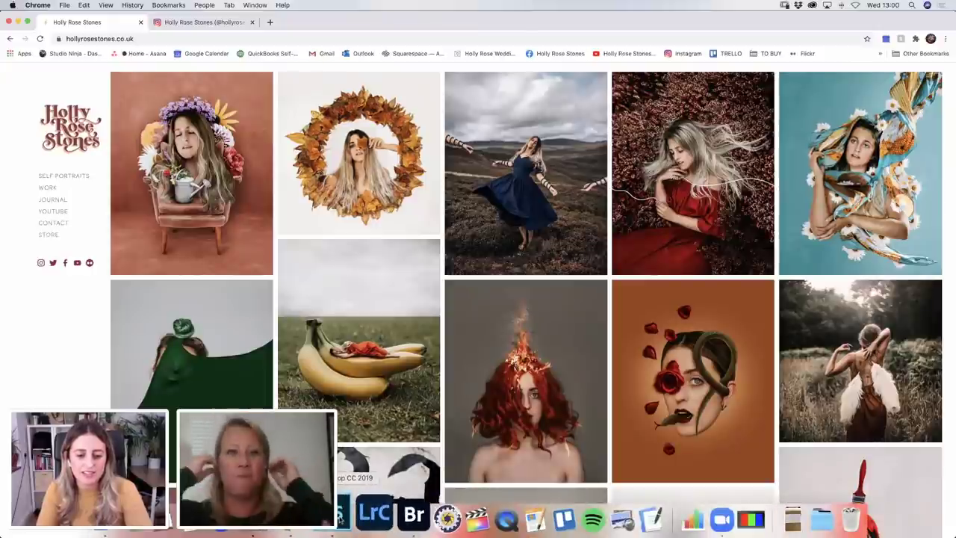
{"action": "left_click", "coordinate": [340, 514]}
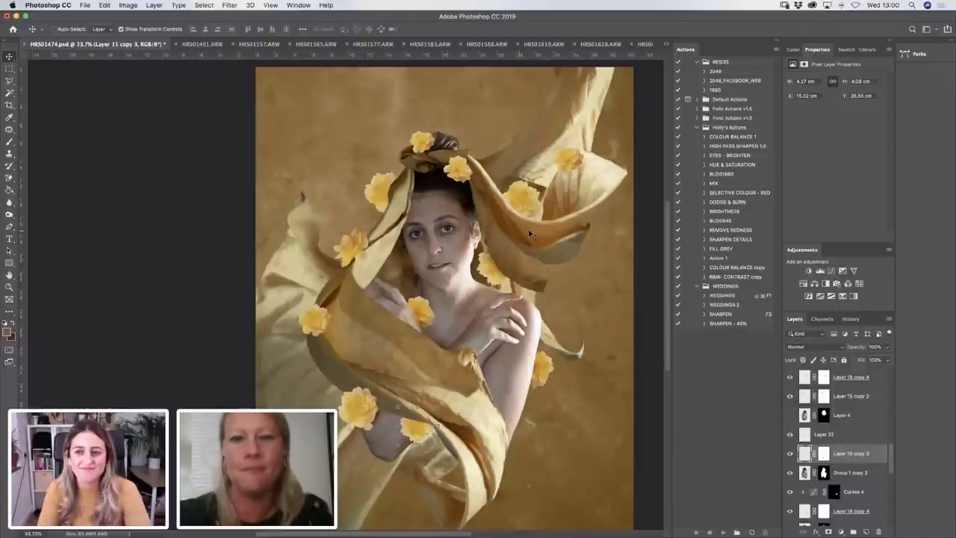
{"action": "scroll", "coordinate": [419, 388], "scroll_direction": "right", "scroll_amount": 3}
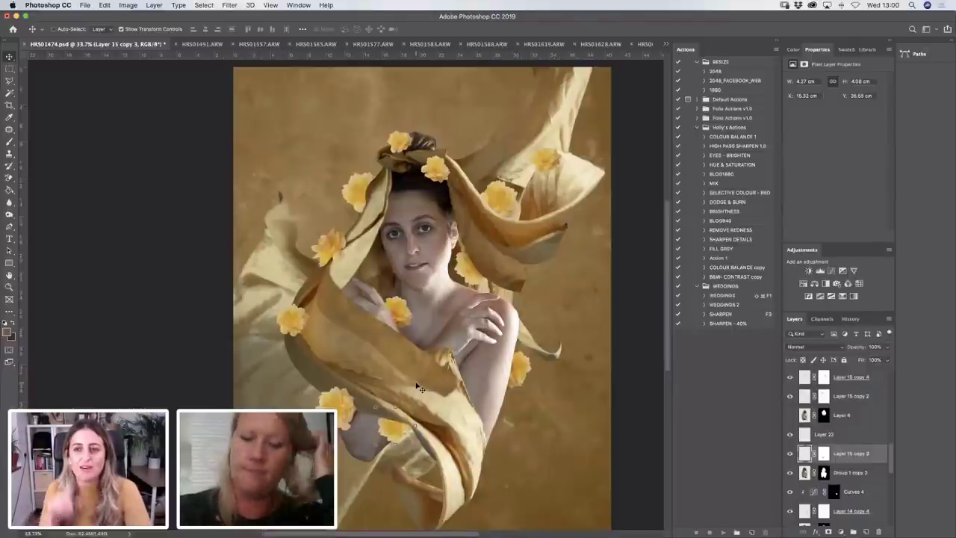
Switch to Adobe Bridge to view the Stock Photos folders, and return to the portrait in Photoshop.
{"action": "left_click", "coordinate": [397, 517]}
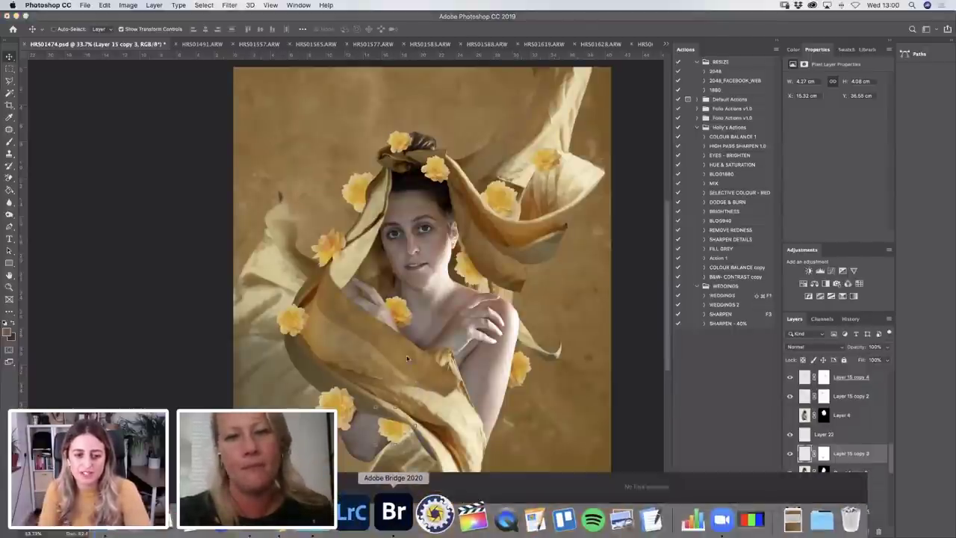
{"action": "mouse_move", "coordinate": [340, 523]}
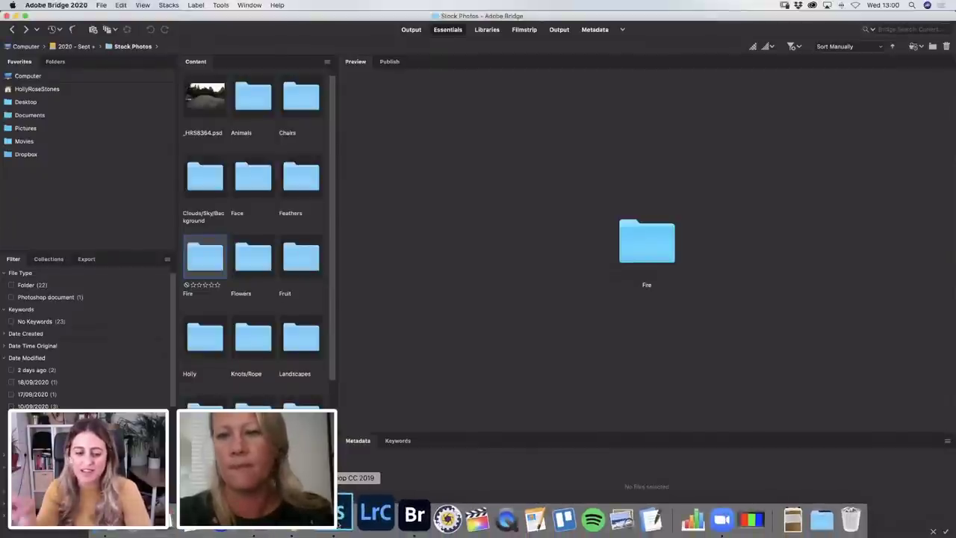
{"action": "left_click", "coordinate": [340, 515]}
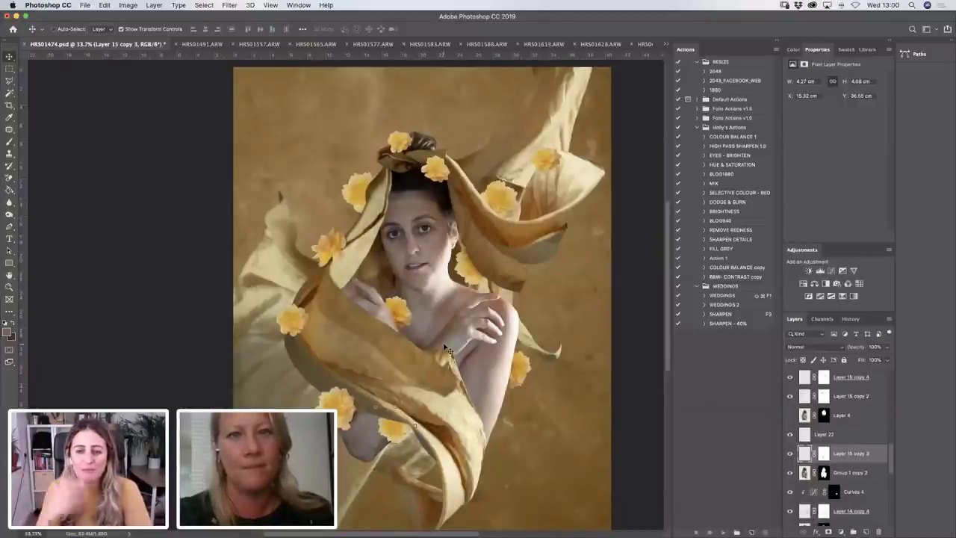
{"action": "scroll", "coordinate": [418, 340], "scroll_direction": "right", "scroll_amount": 3}
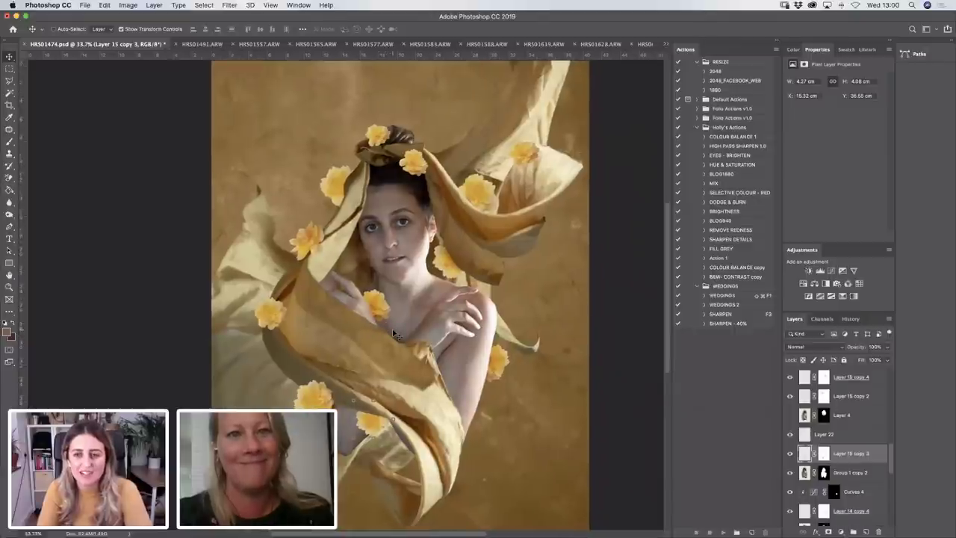
{"action": "scroll", "coordinate": [395, 334], "scroll_direction": "right", "scroll_amount": 1}
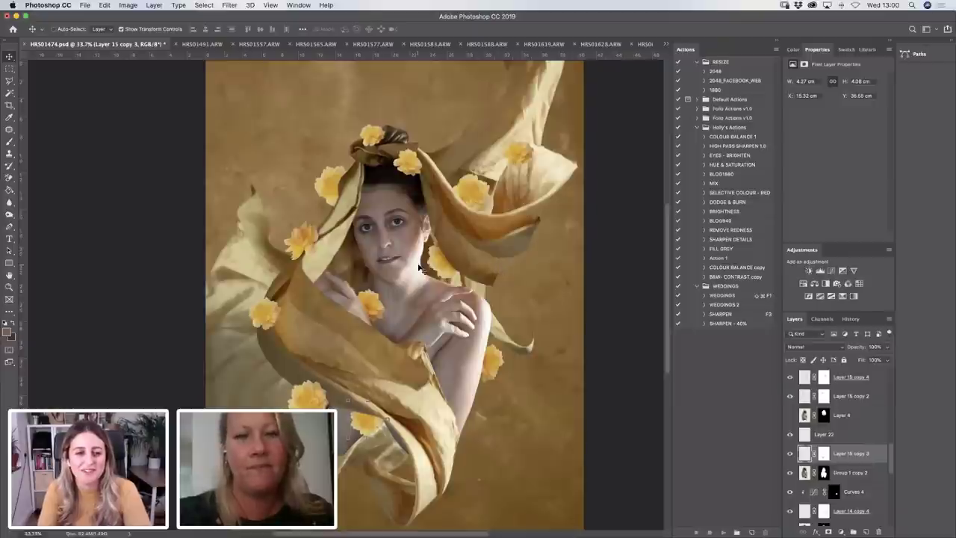
{"action": "scroll", "coordinate": [422, 270], "scroll_direction": "right", "scroll_amount": 1}
{"action": "scroll", "coordinate": [422, 270], "scroll_direction": "up", "scroll_amount": 2}
{"action": "scroll", "coordinate": [422, 271], "scroll_direction": "right", "scroll_amount": 2}
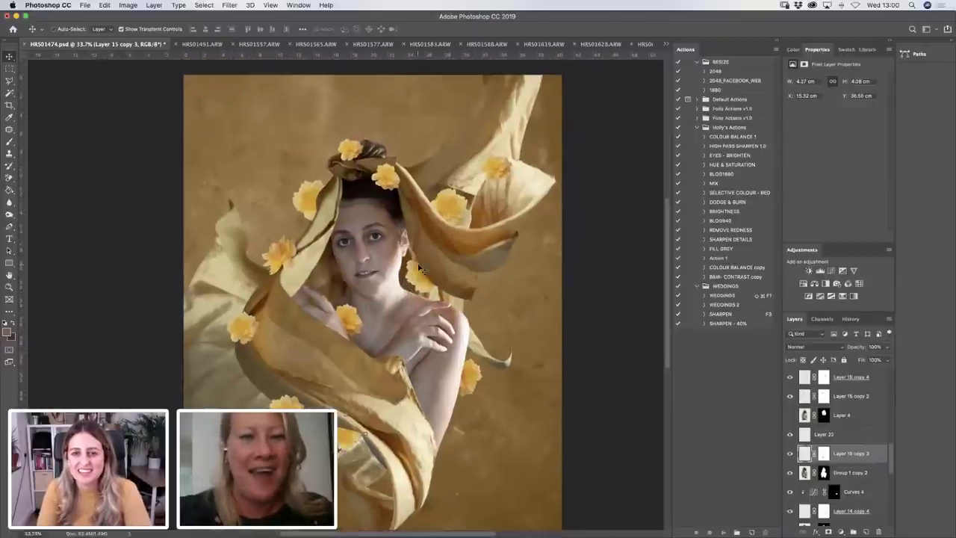
{"action": "scroll", "coordinate": [419, 267], "scroll_direction": "down", "scroll_amount": 1}
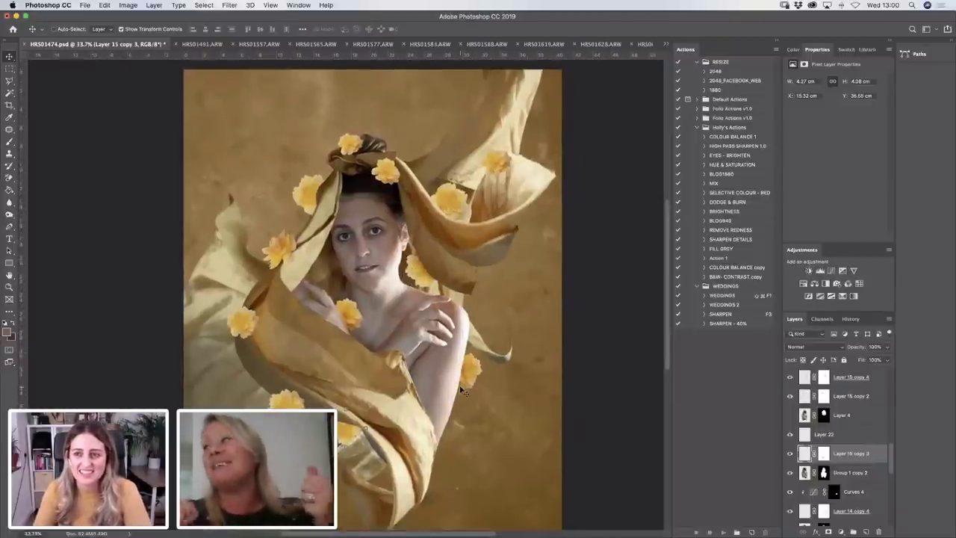